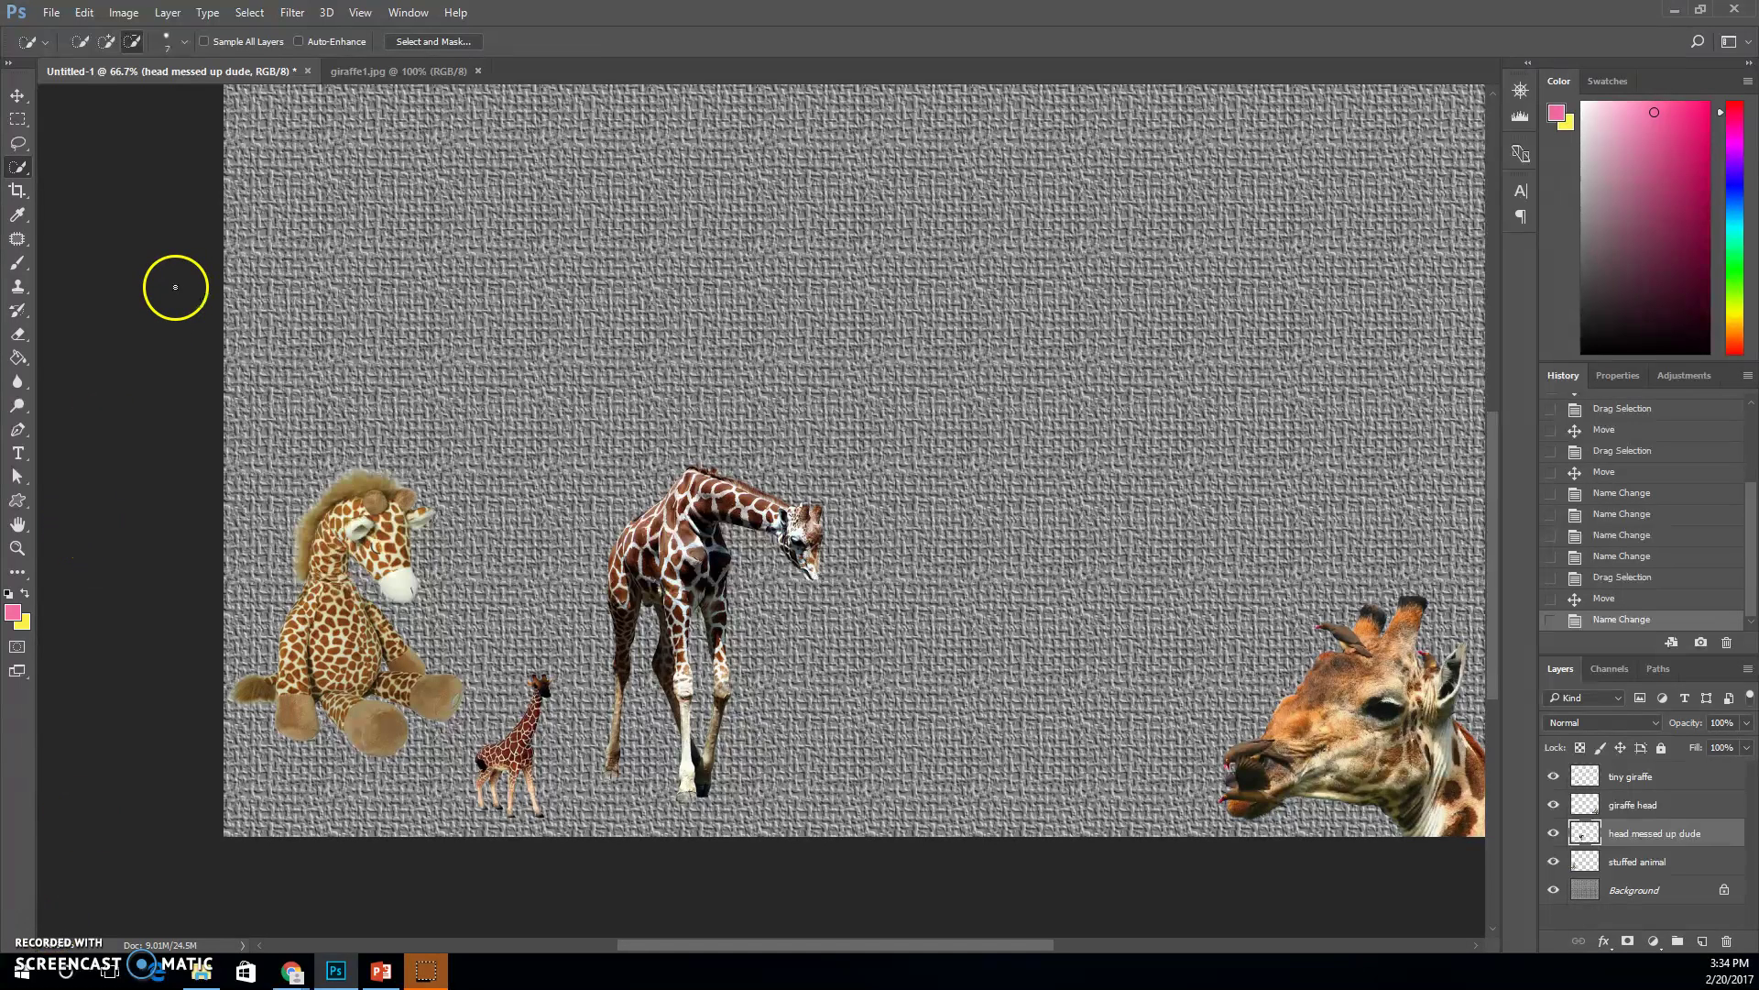
- On giraffe1.jpg, Magic Wand-select the sky, both bush areas and the grass
click(392, 72)
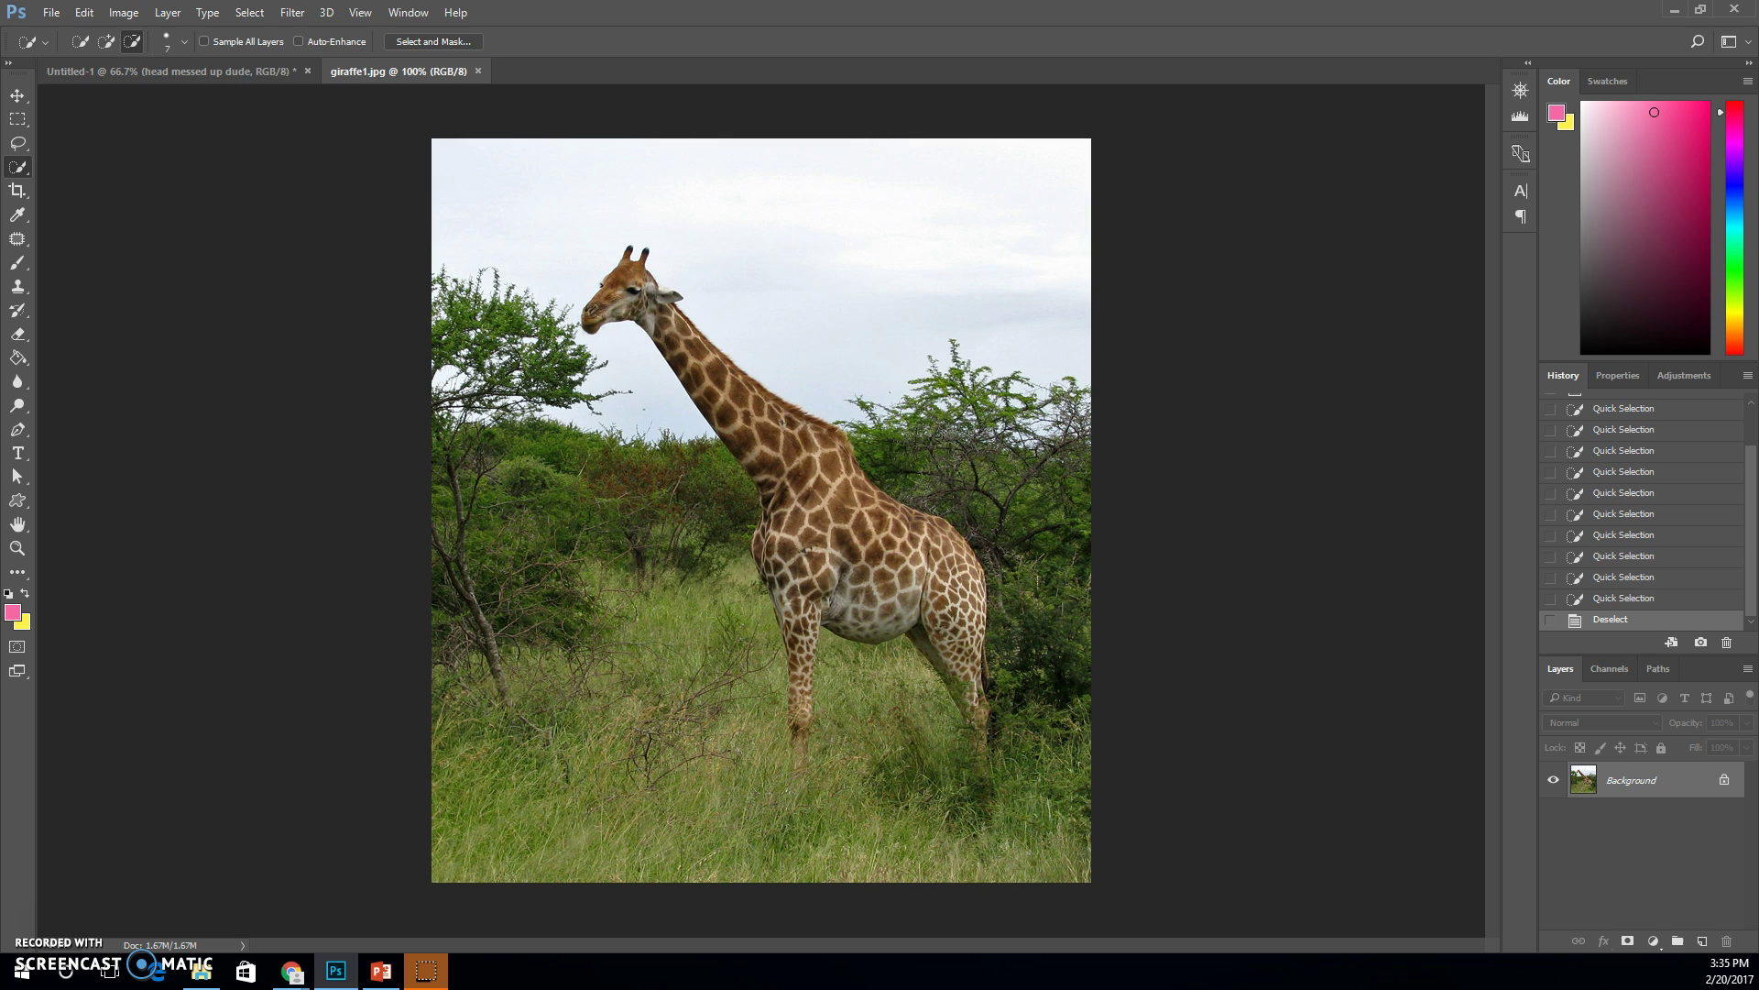
click(23, 173)
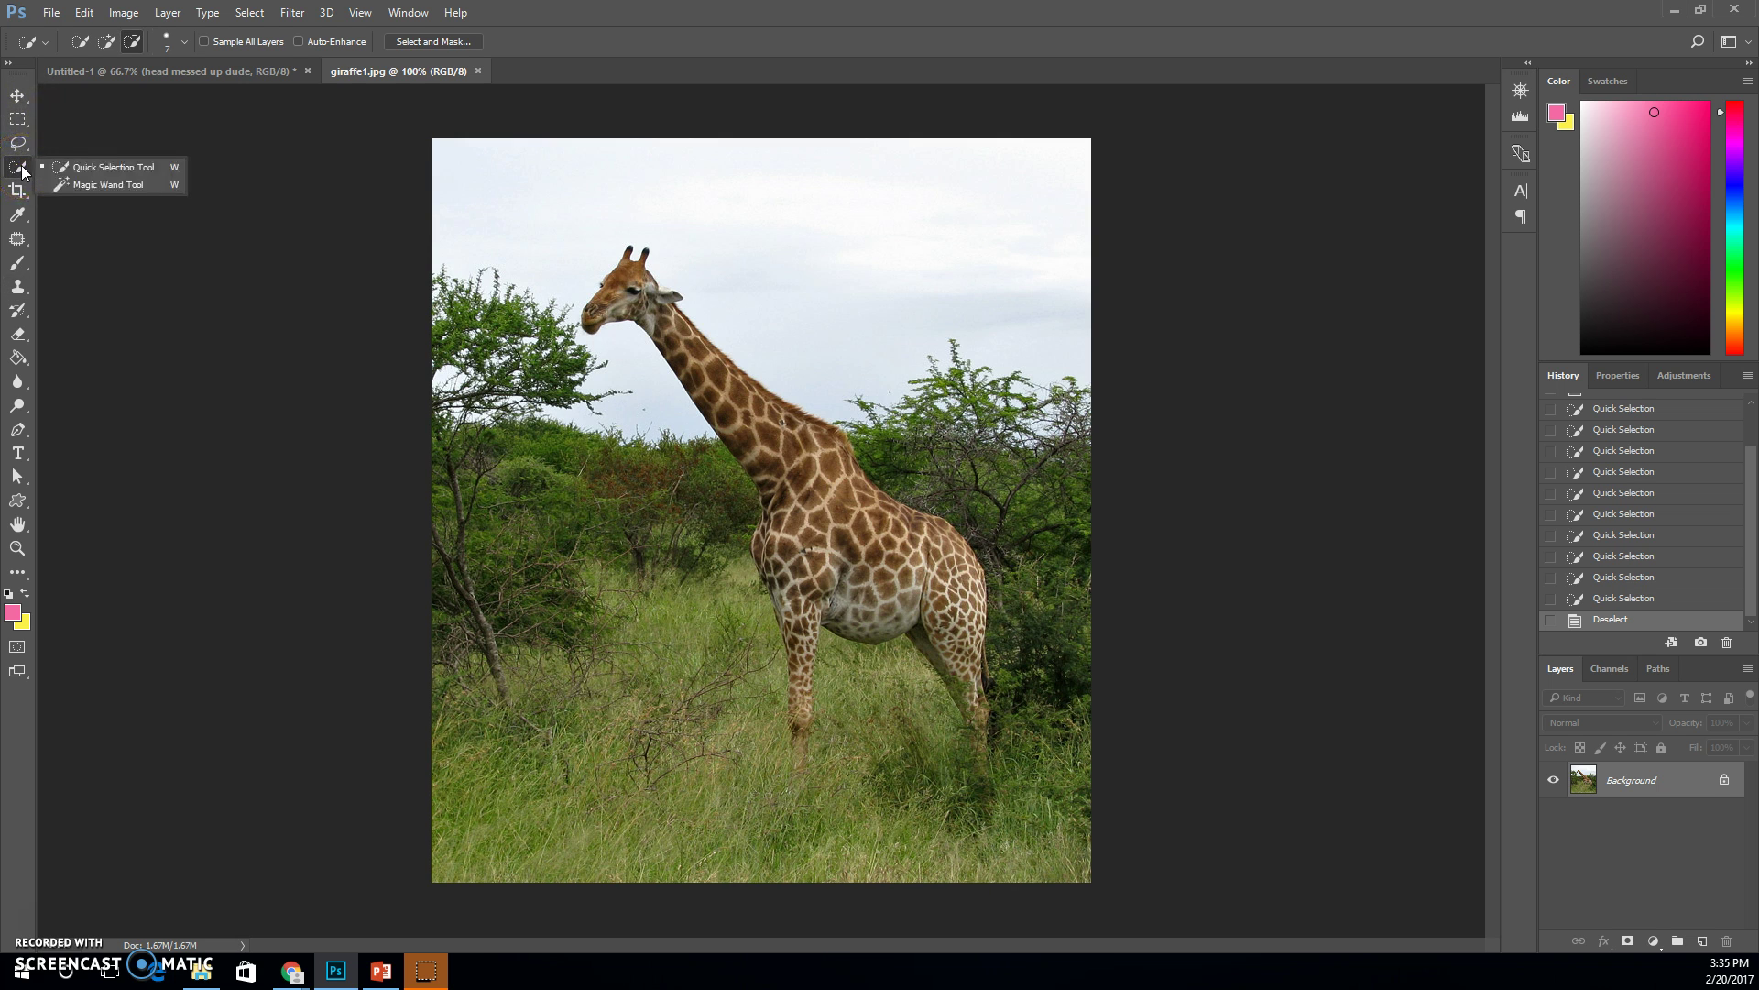
click(81, 184)
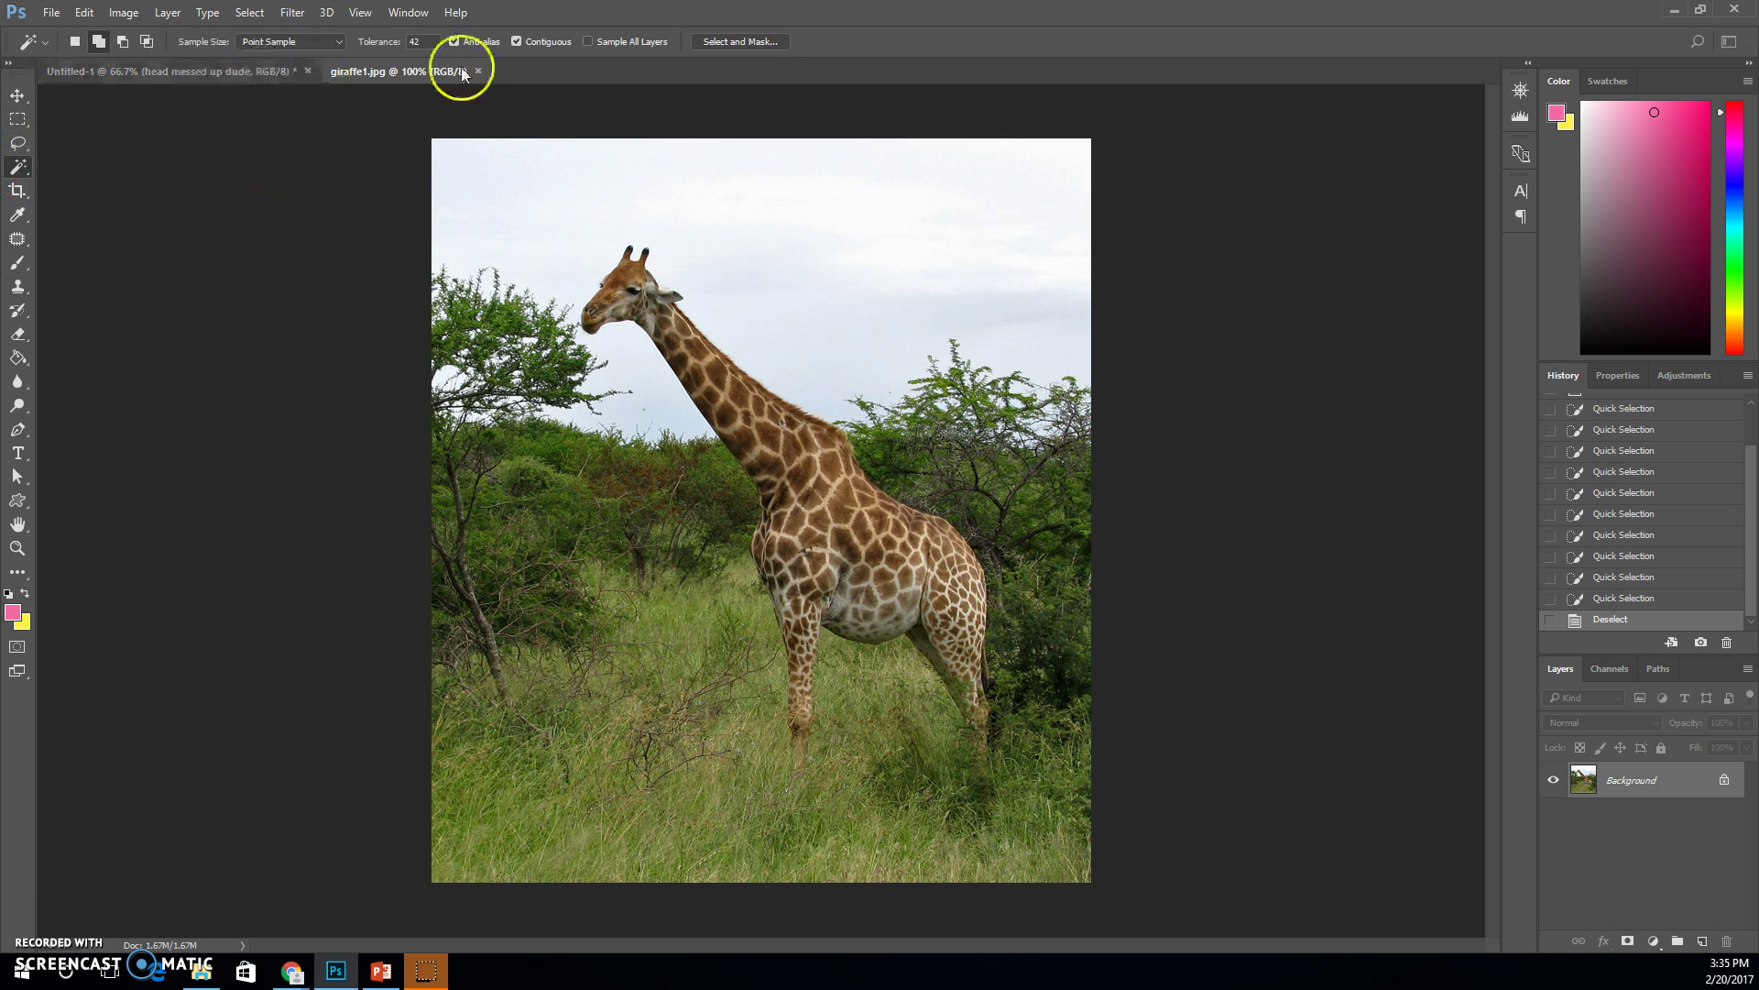
click(569, 240)
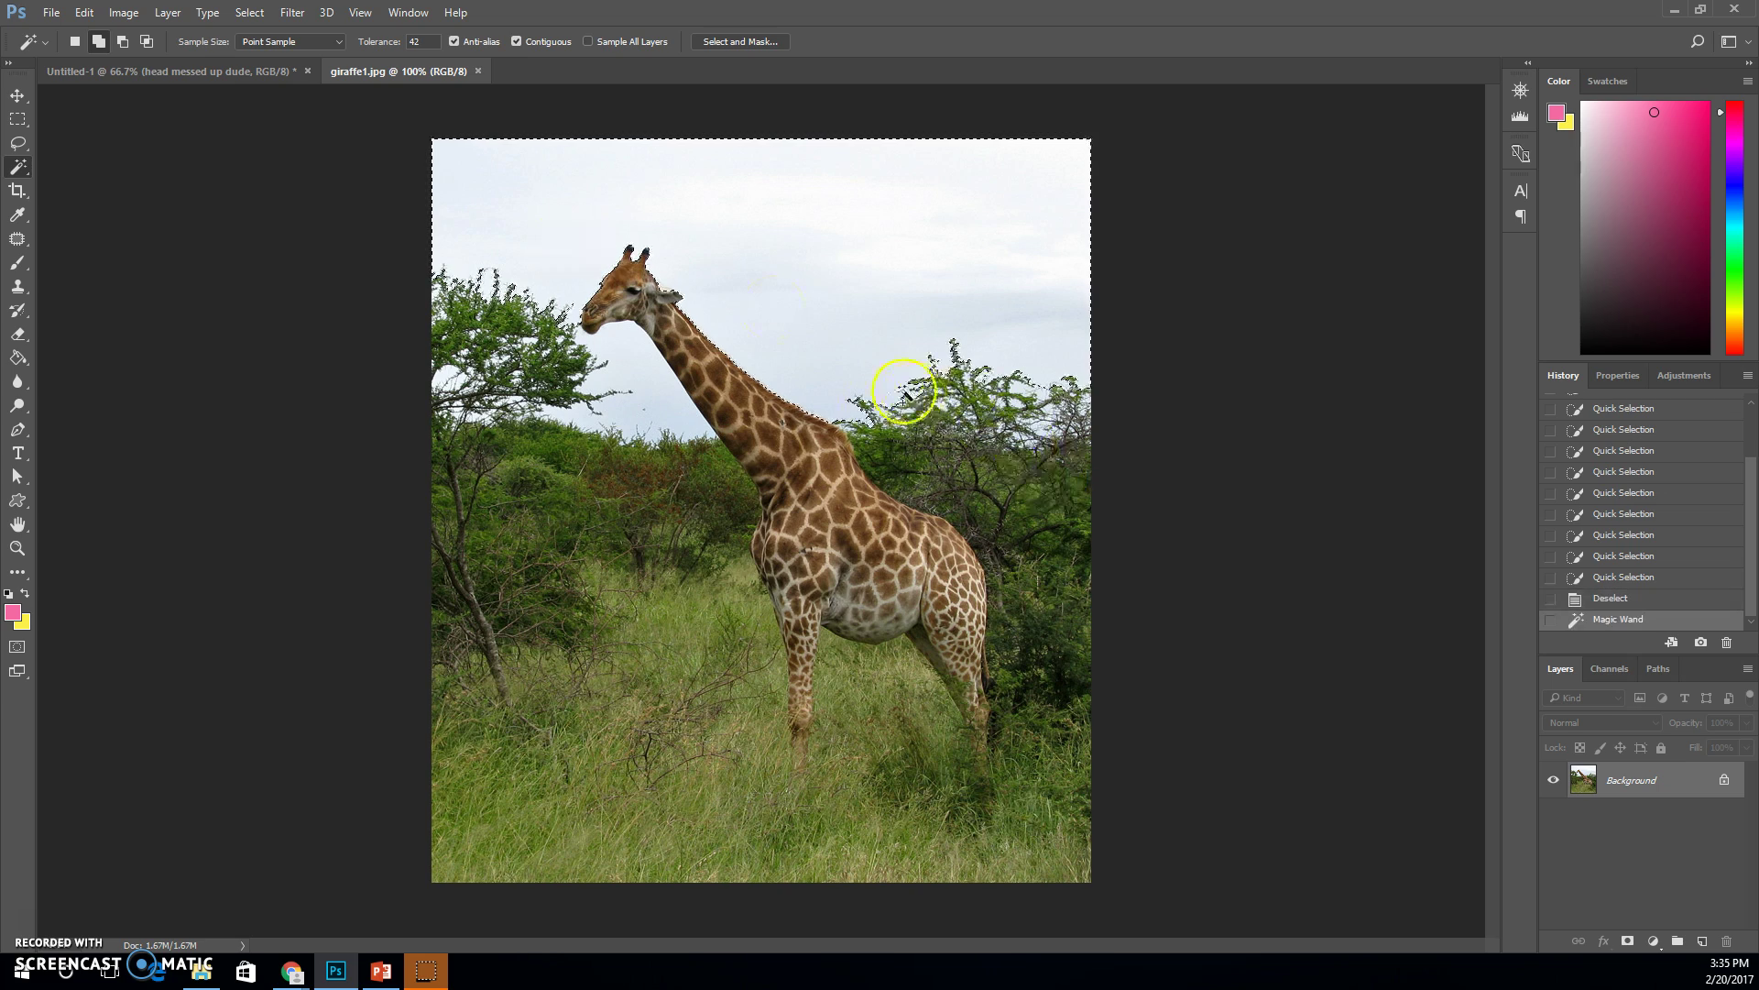
click(629, 392)
click(1001, 471)
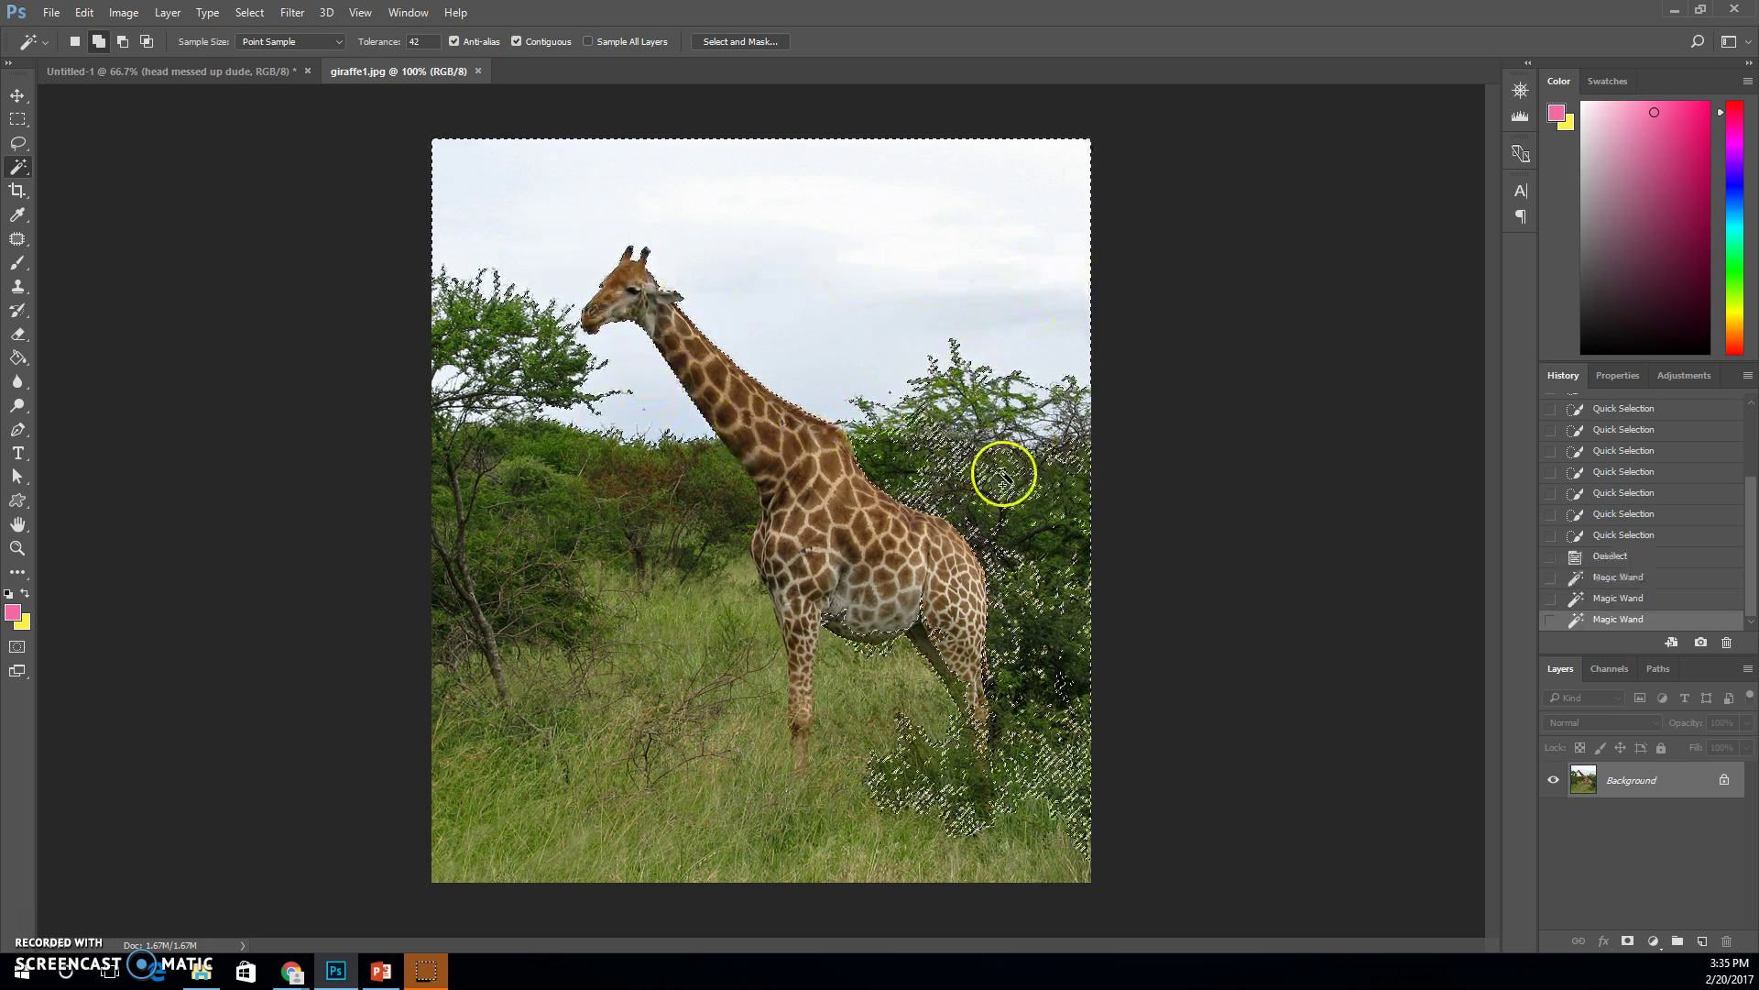
click(647, 518)
click(739, 640)
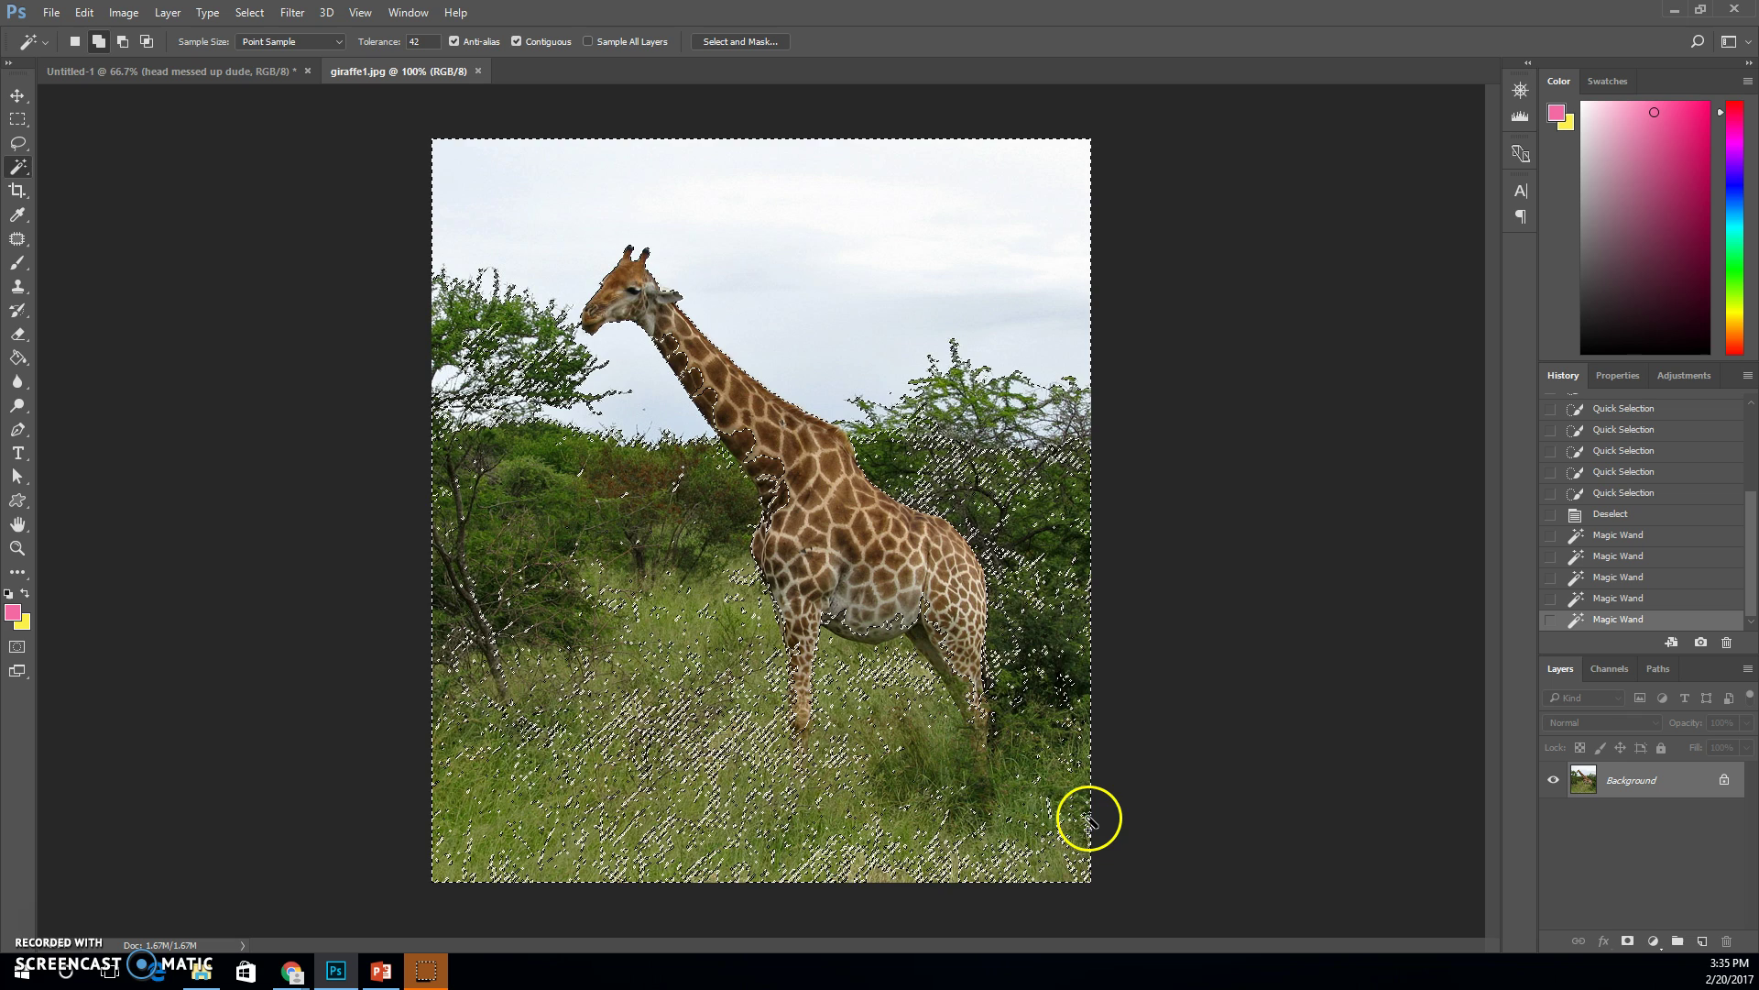
key(ctrl+d)
click(20, 167)
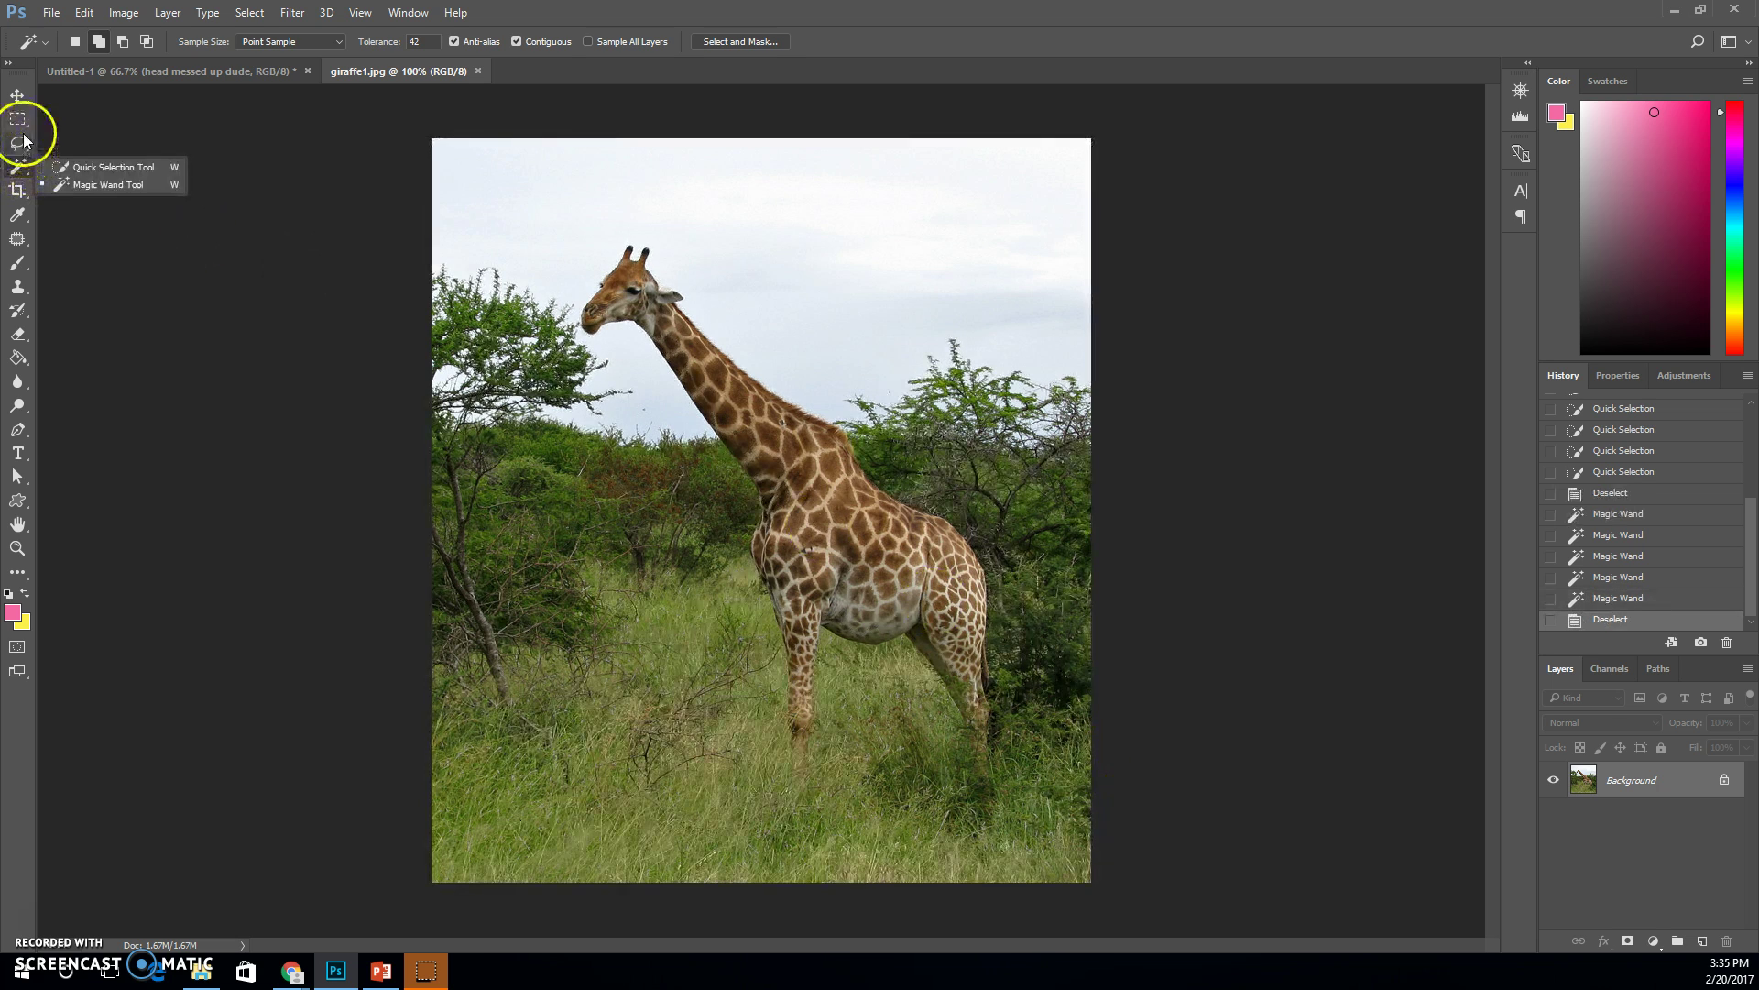
drag(17, 143, 65, 174)
click(92, 178)
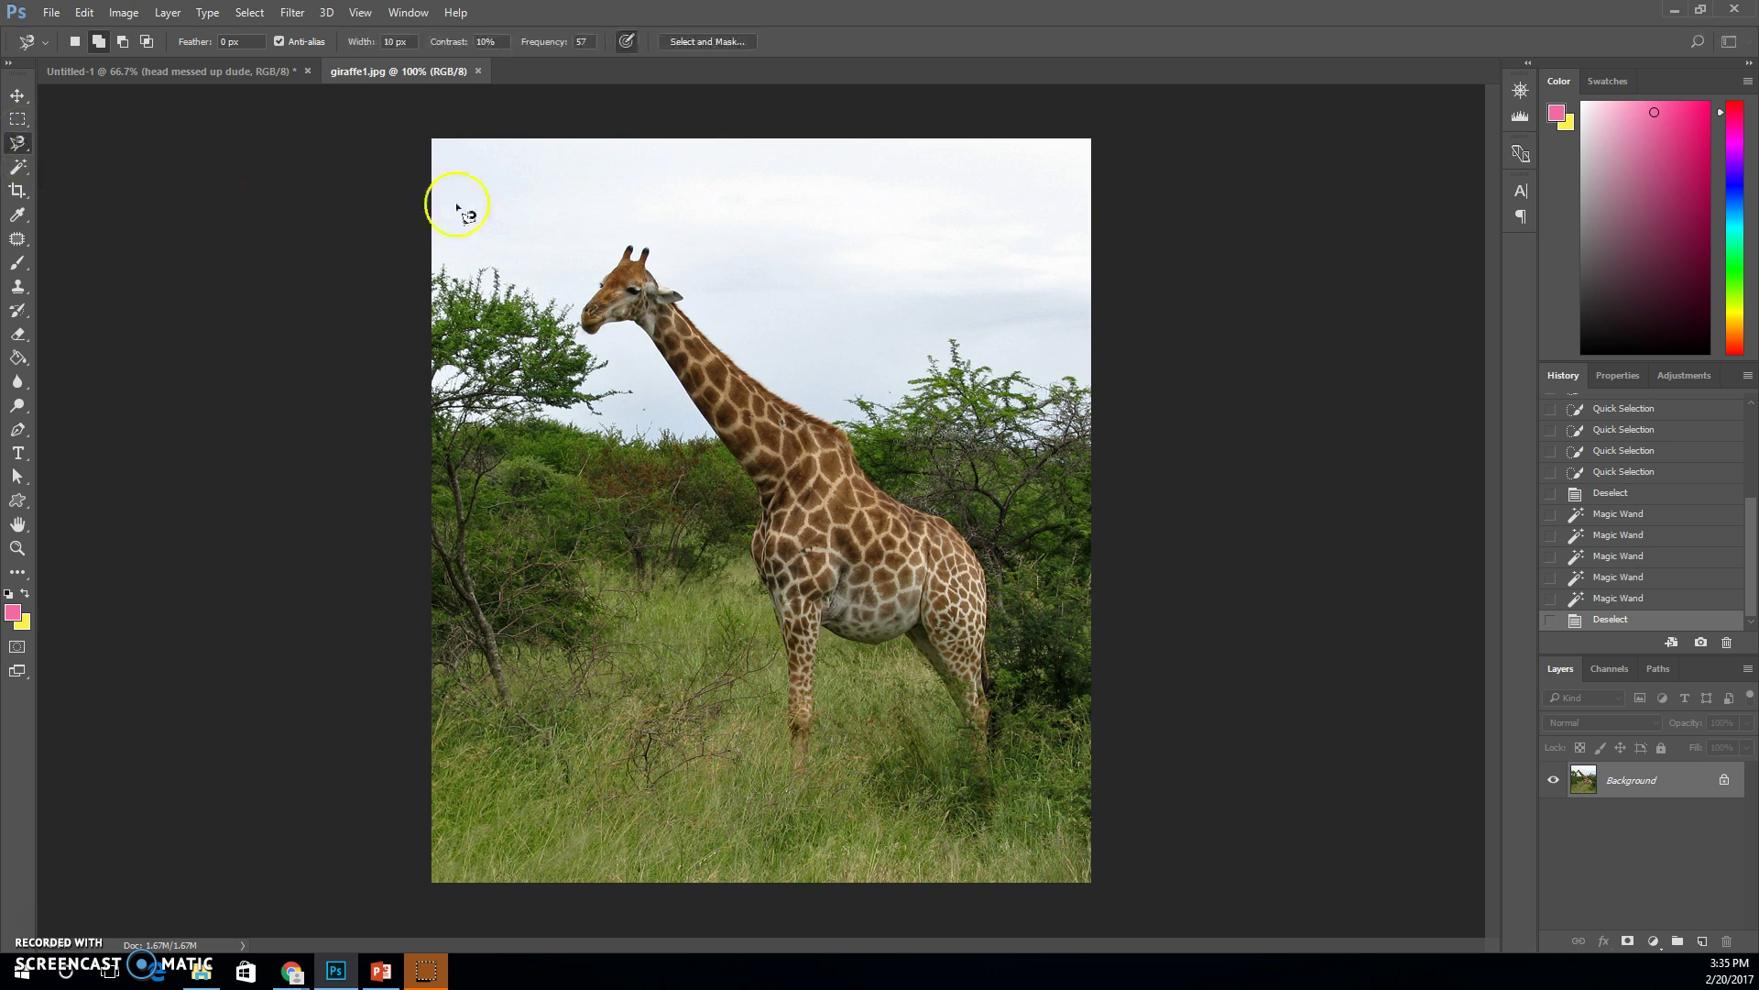
click(640, 251)
mouse_move(766, 386)
mouse_down()
mouse_move(840, 423)
mouse_move(857, 471)
mouse_move(929, 515)
mouse_up()
key(Escape)
click(26, 145)
click(27, 170)
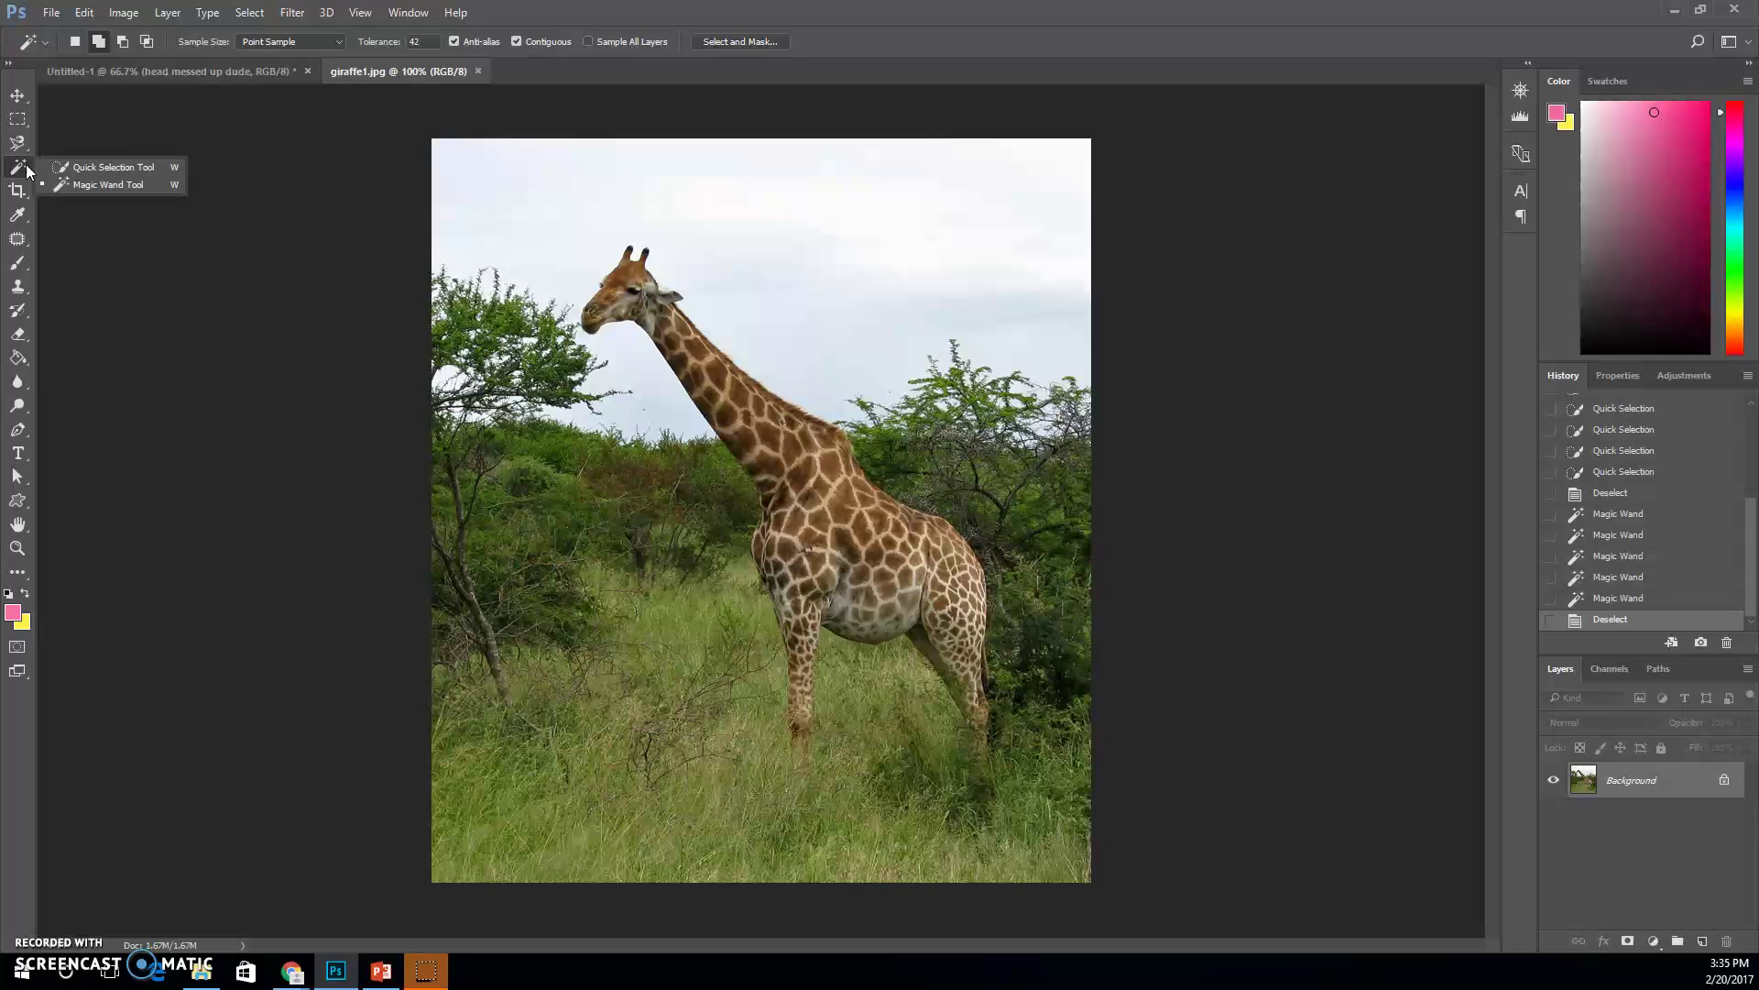
- Choose the Quick Selection Tool with a size-15 brush in Add to selection mode
click(34, 168)
click(114, 167)
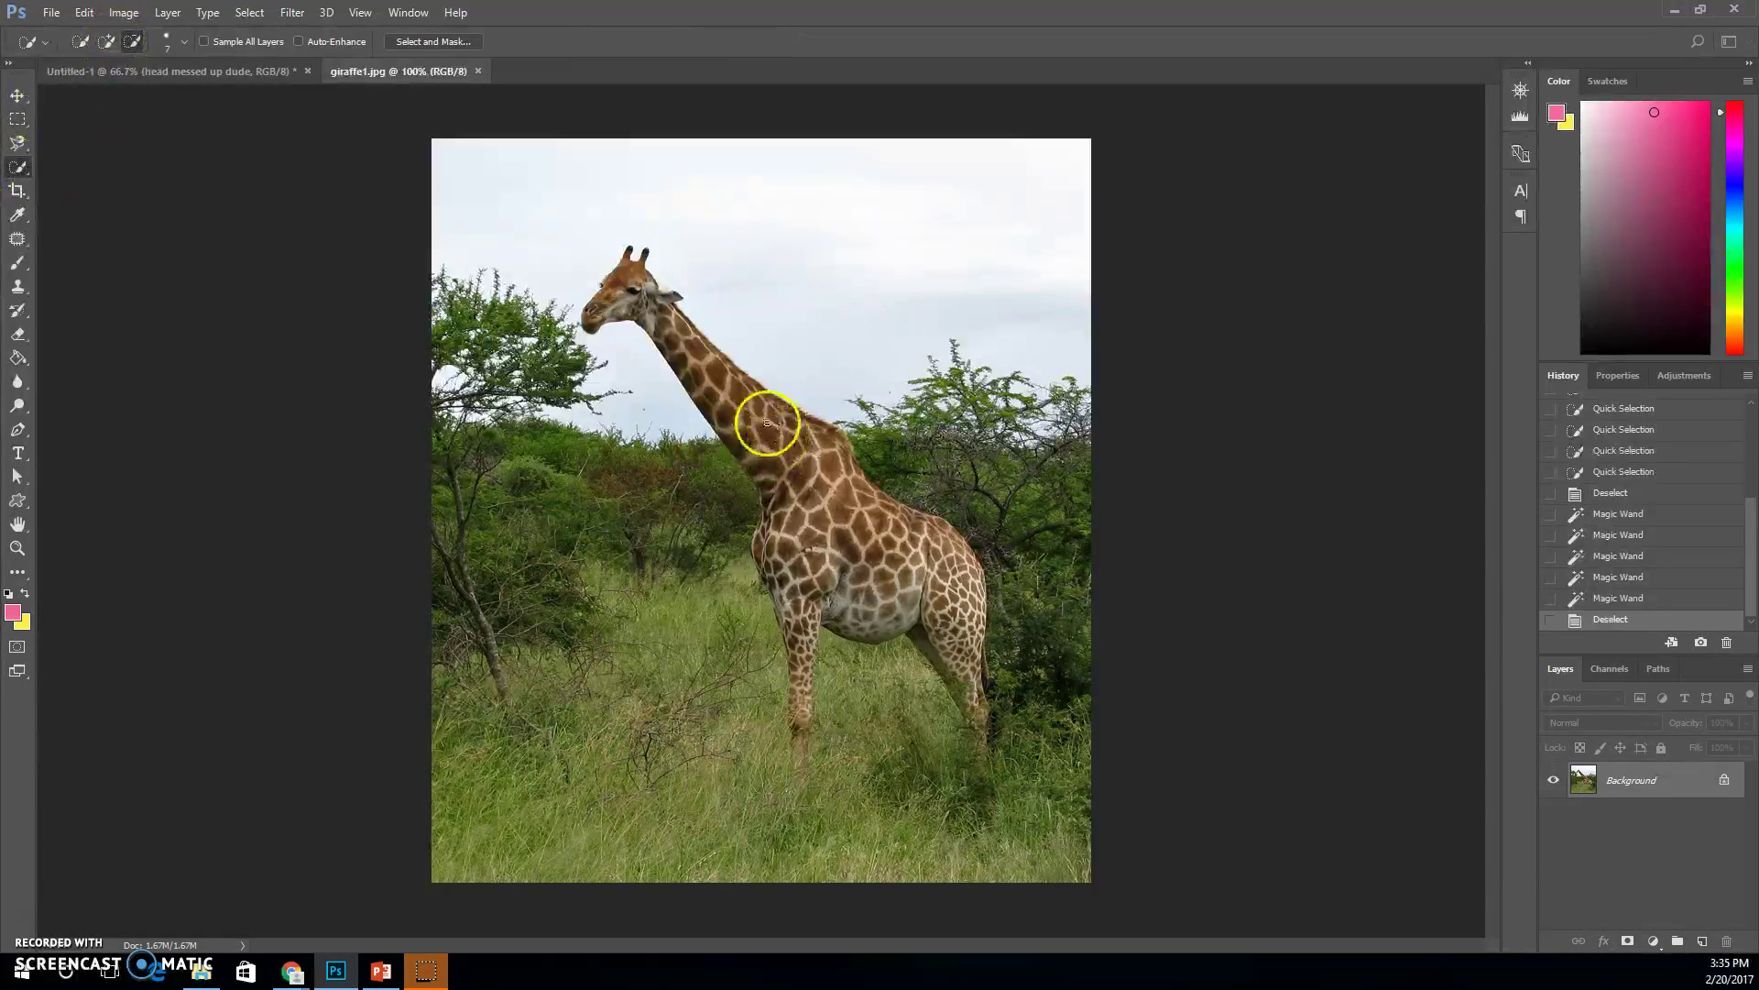
key(bracketright)
key(bracketright)
key(bracketright)
click(117, 42)
- Zoom in to 300% on the giraffe's head
click(15, 549)
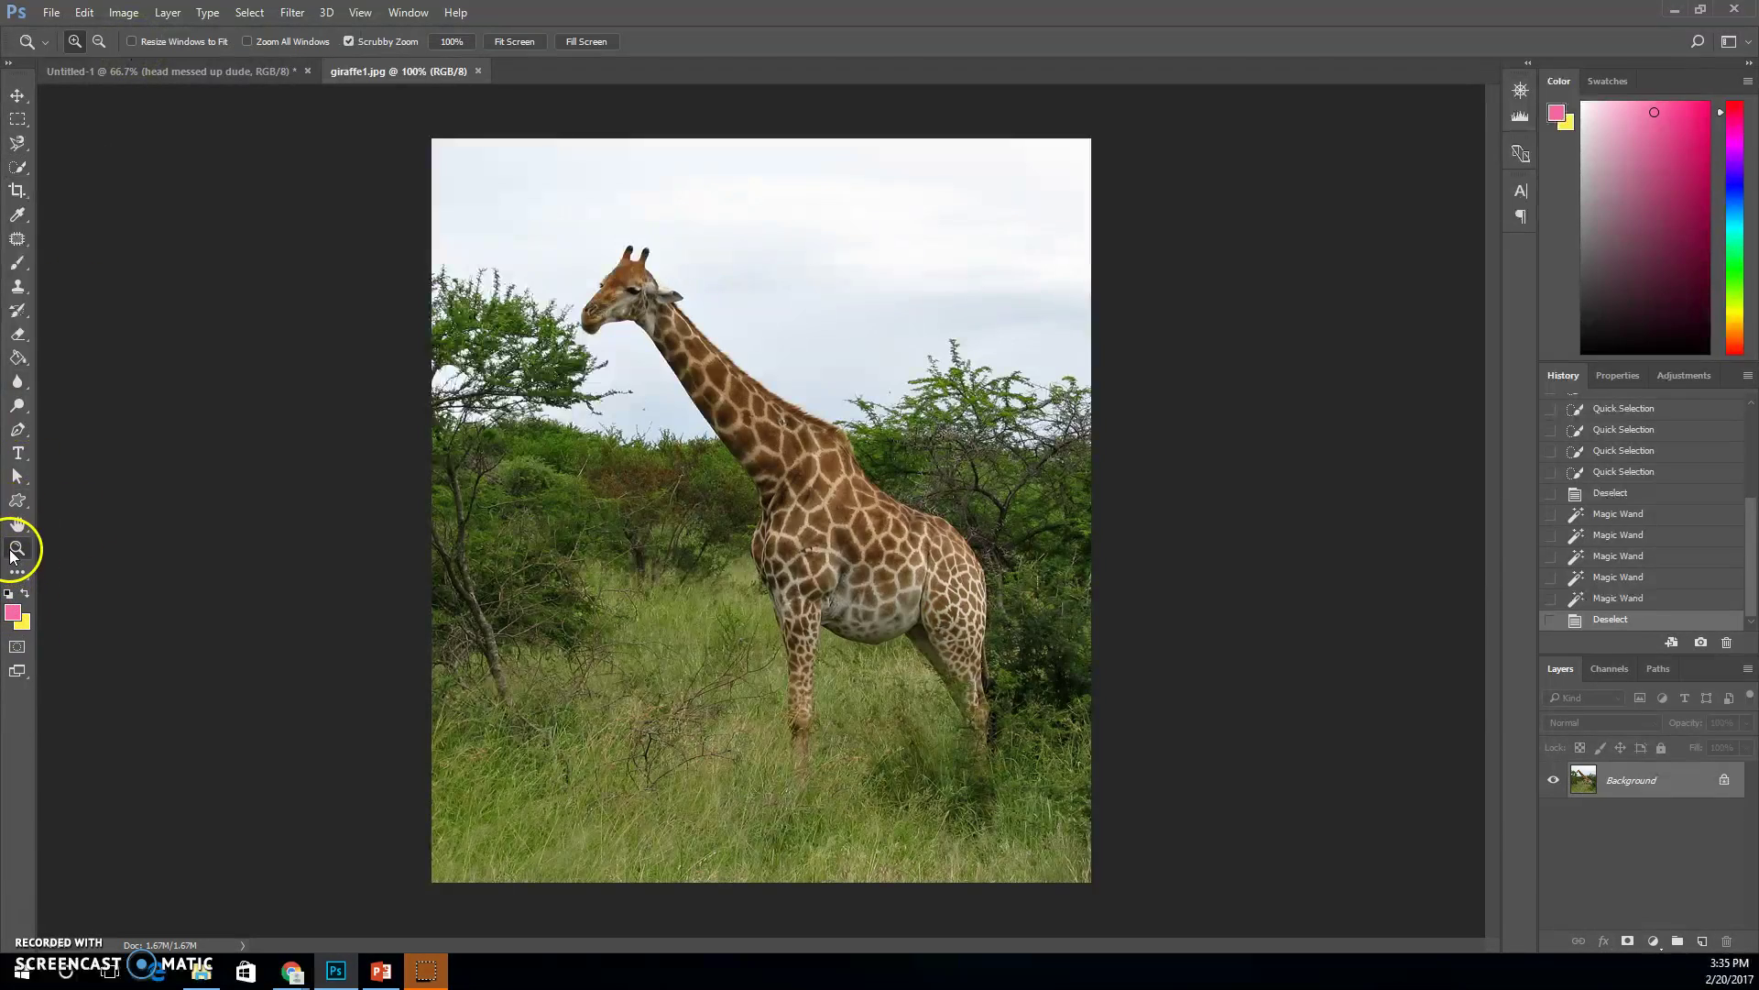
click(708, 330)
click(294, 263)
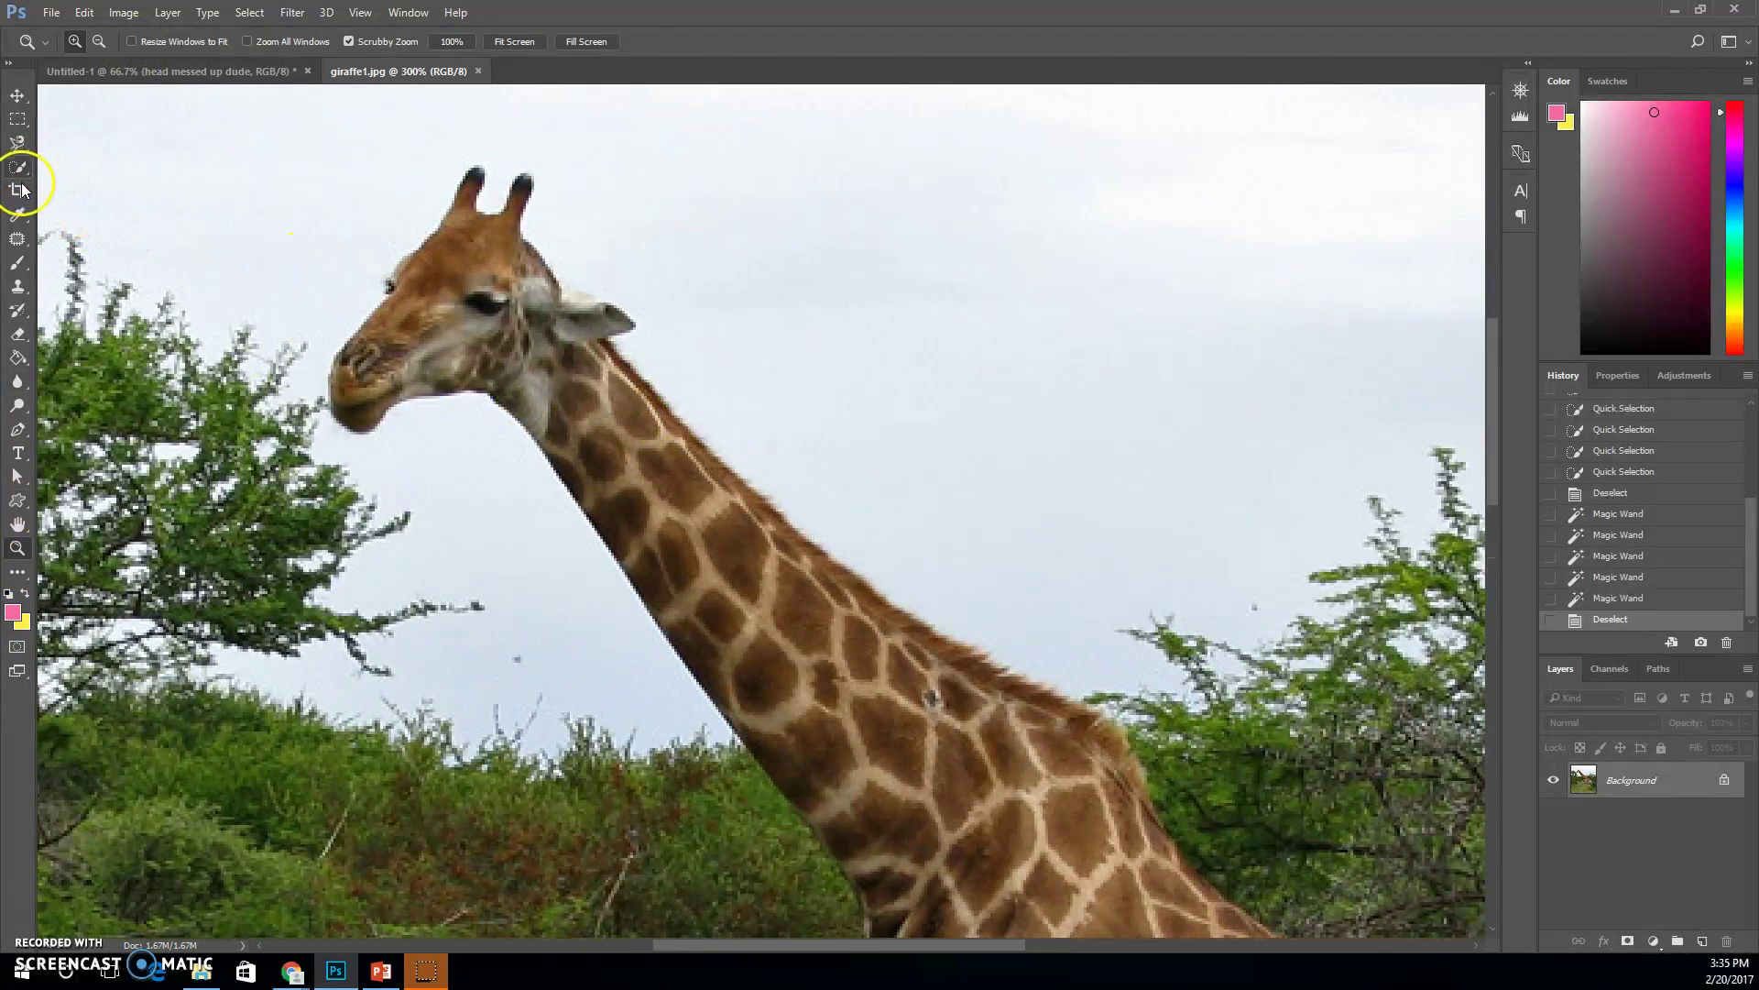
- Quick-select the muzzle, head and neck down toward the shoulder
click(20, 168)
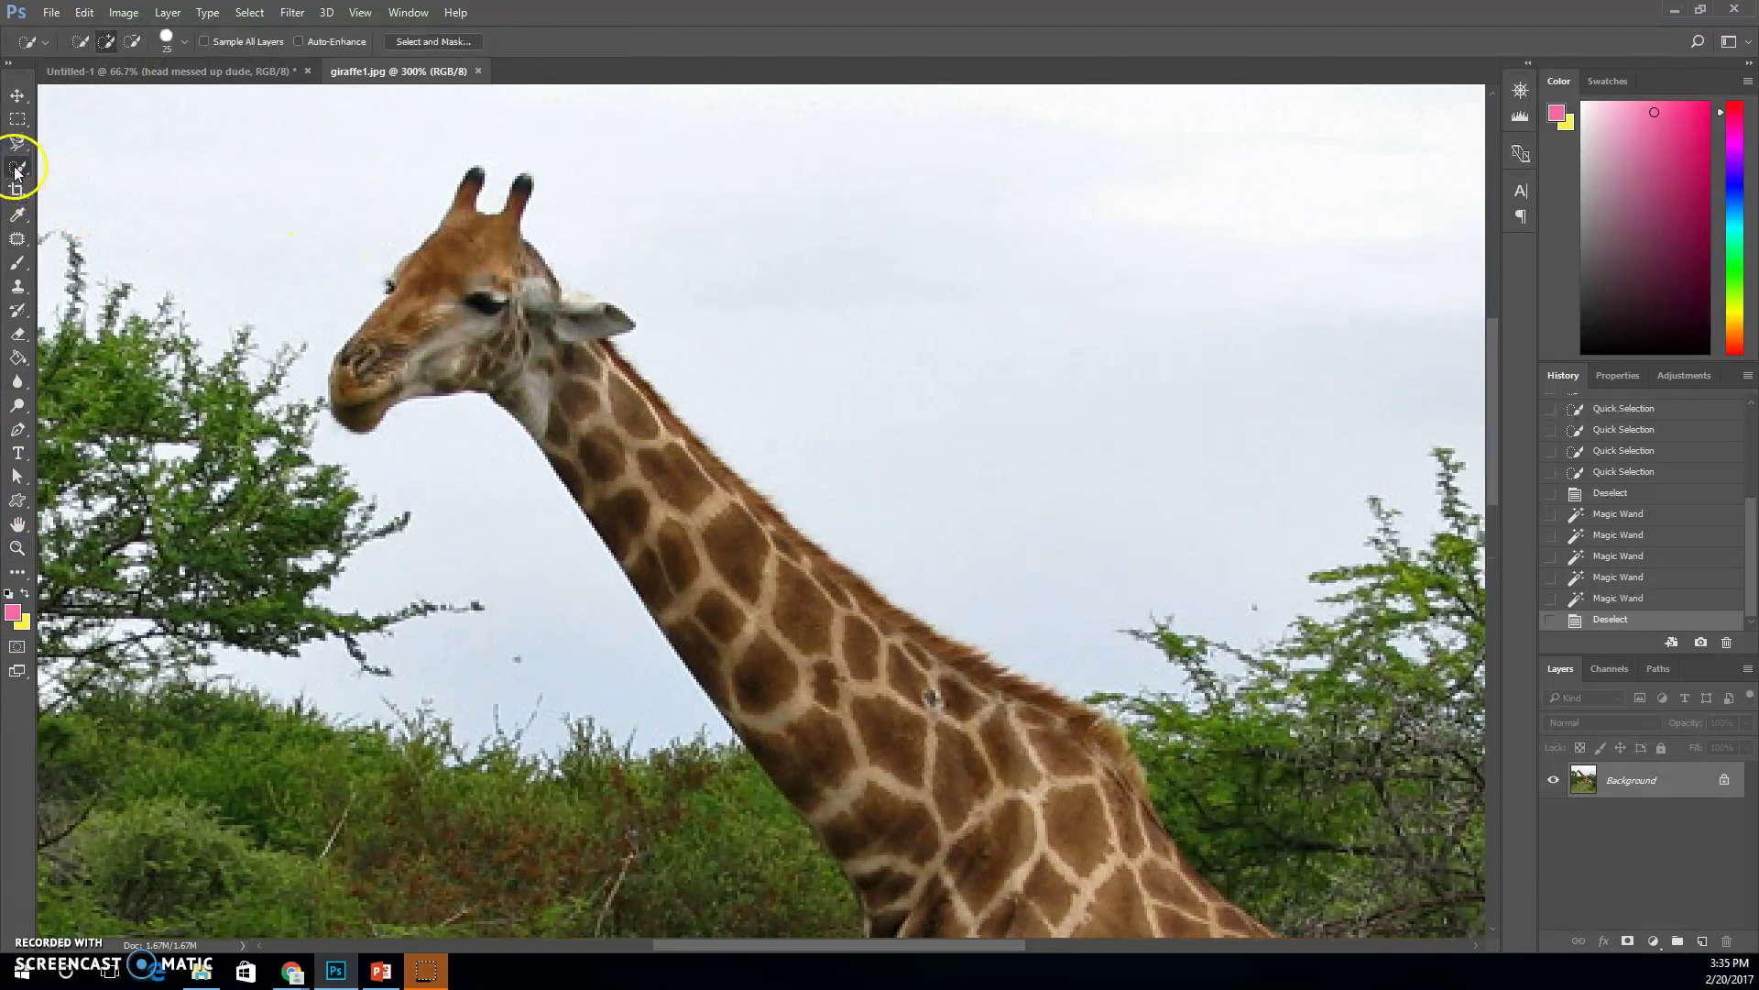
click(369, 377)
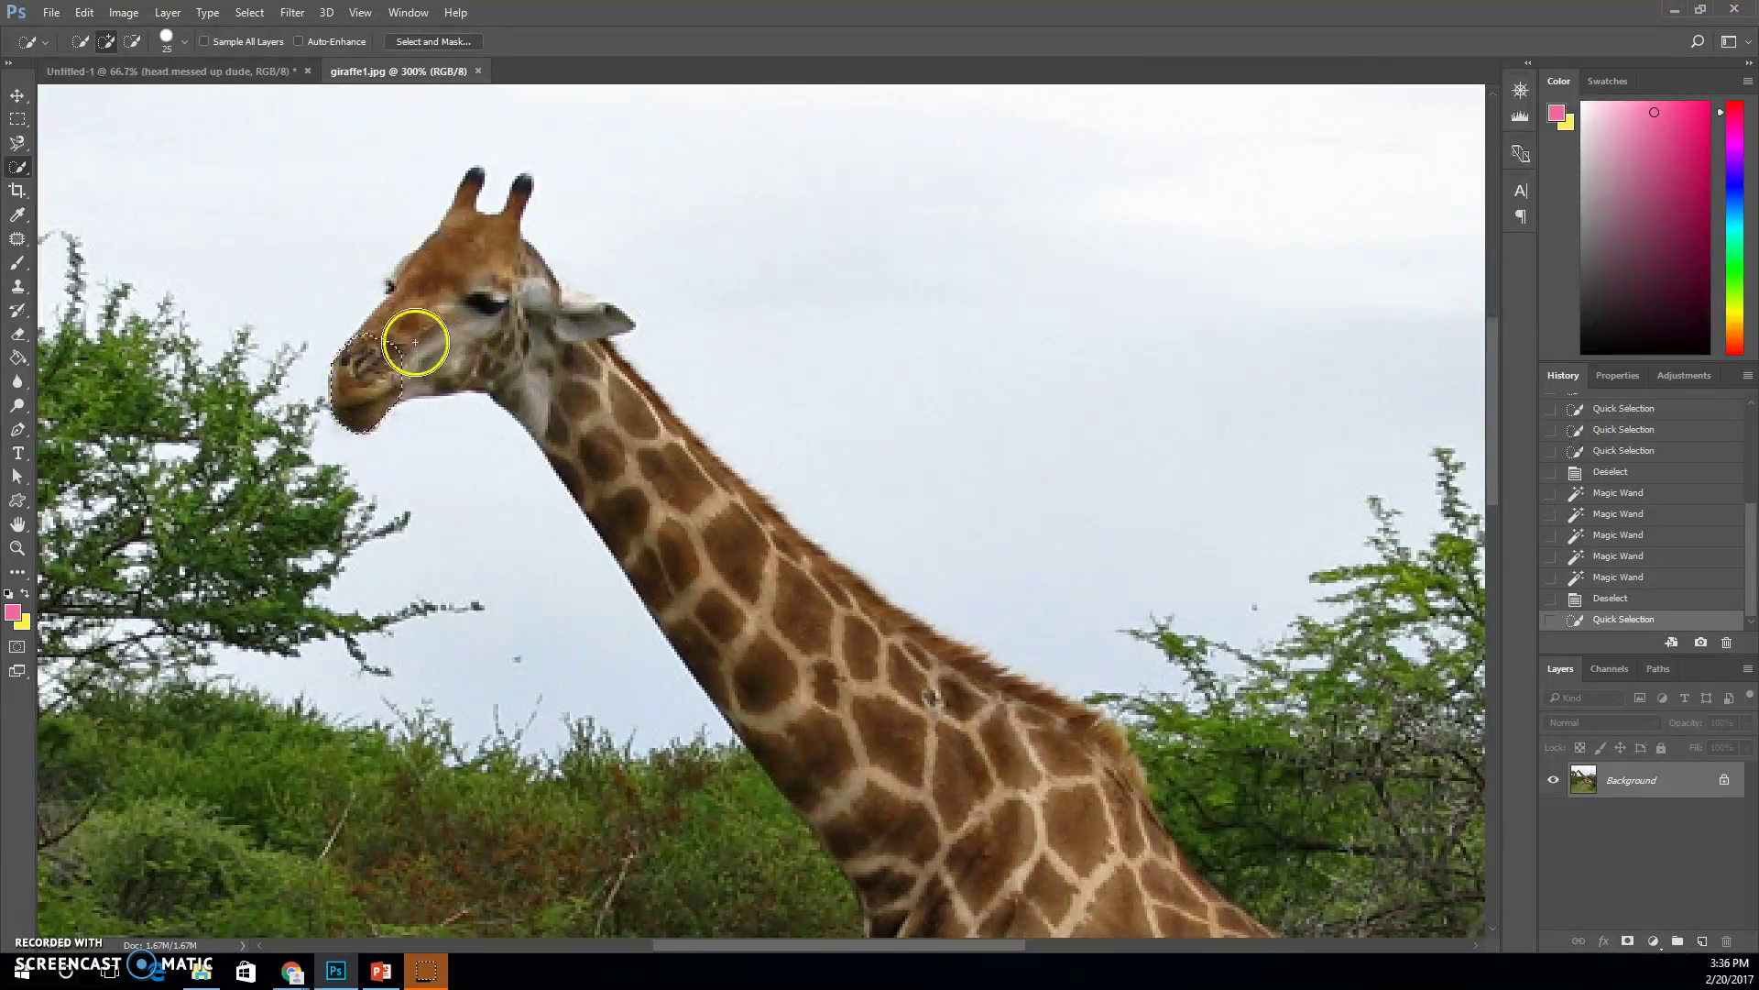
click(447, 326)
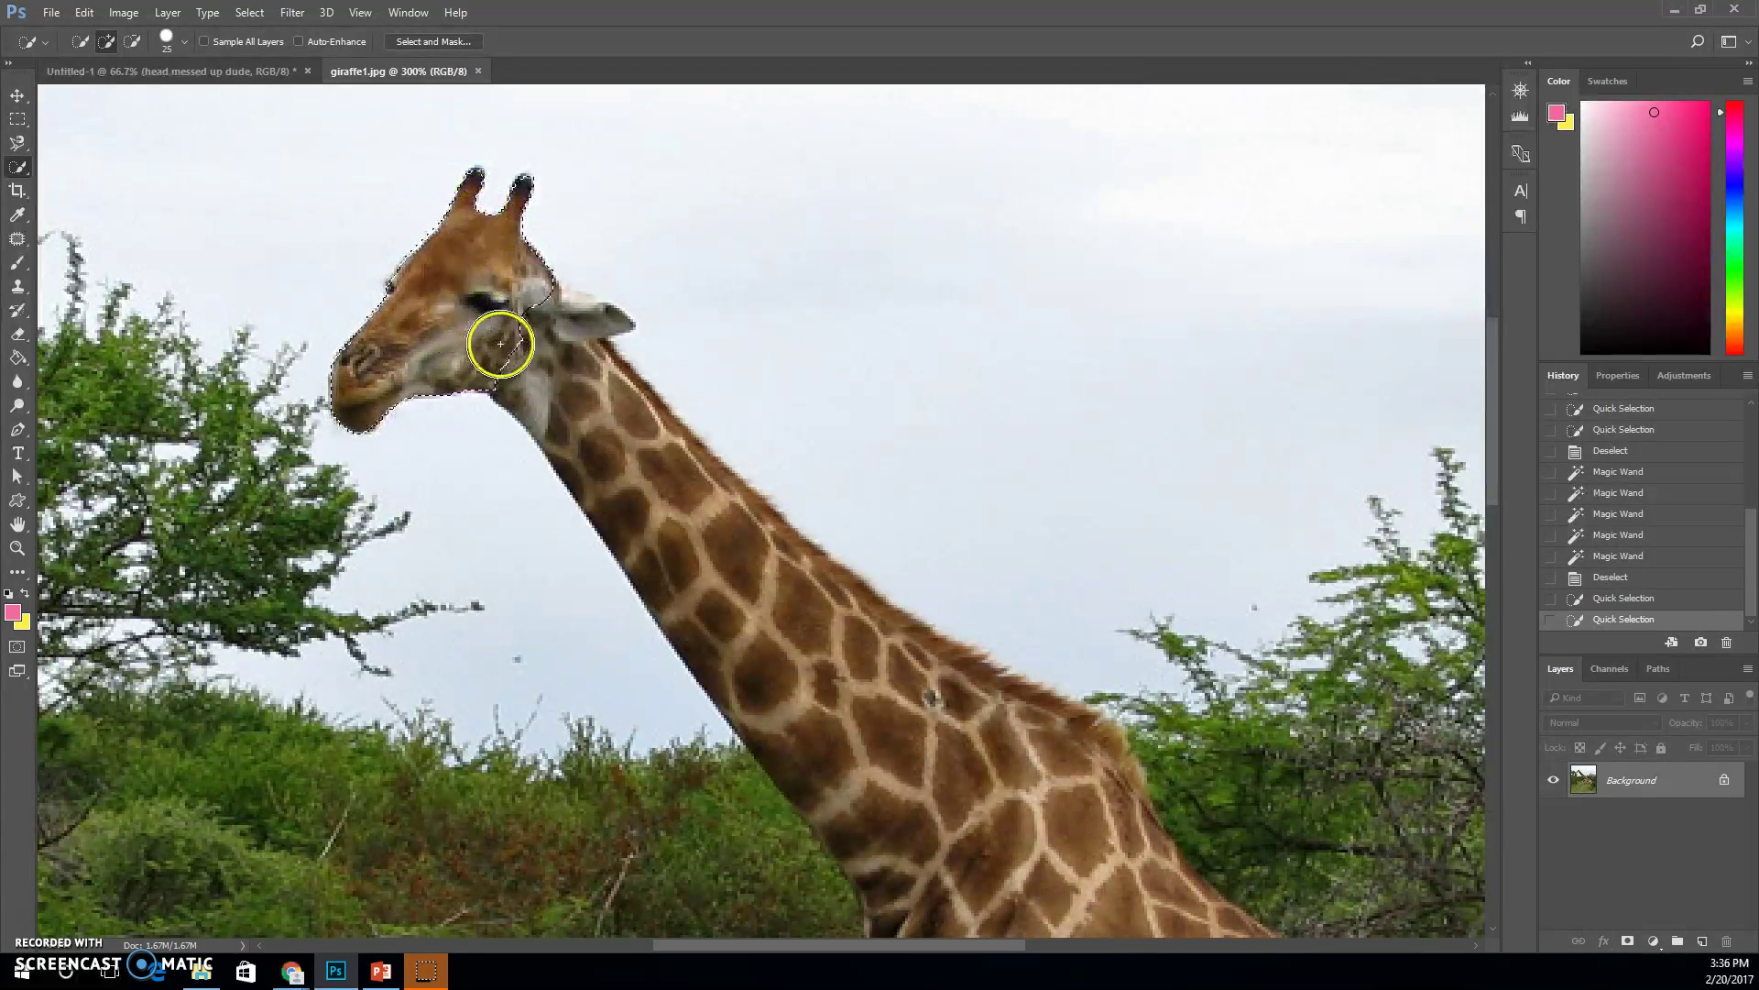
click(597, 400)
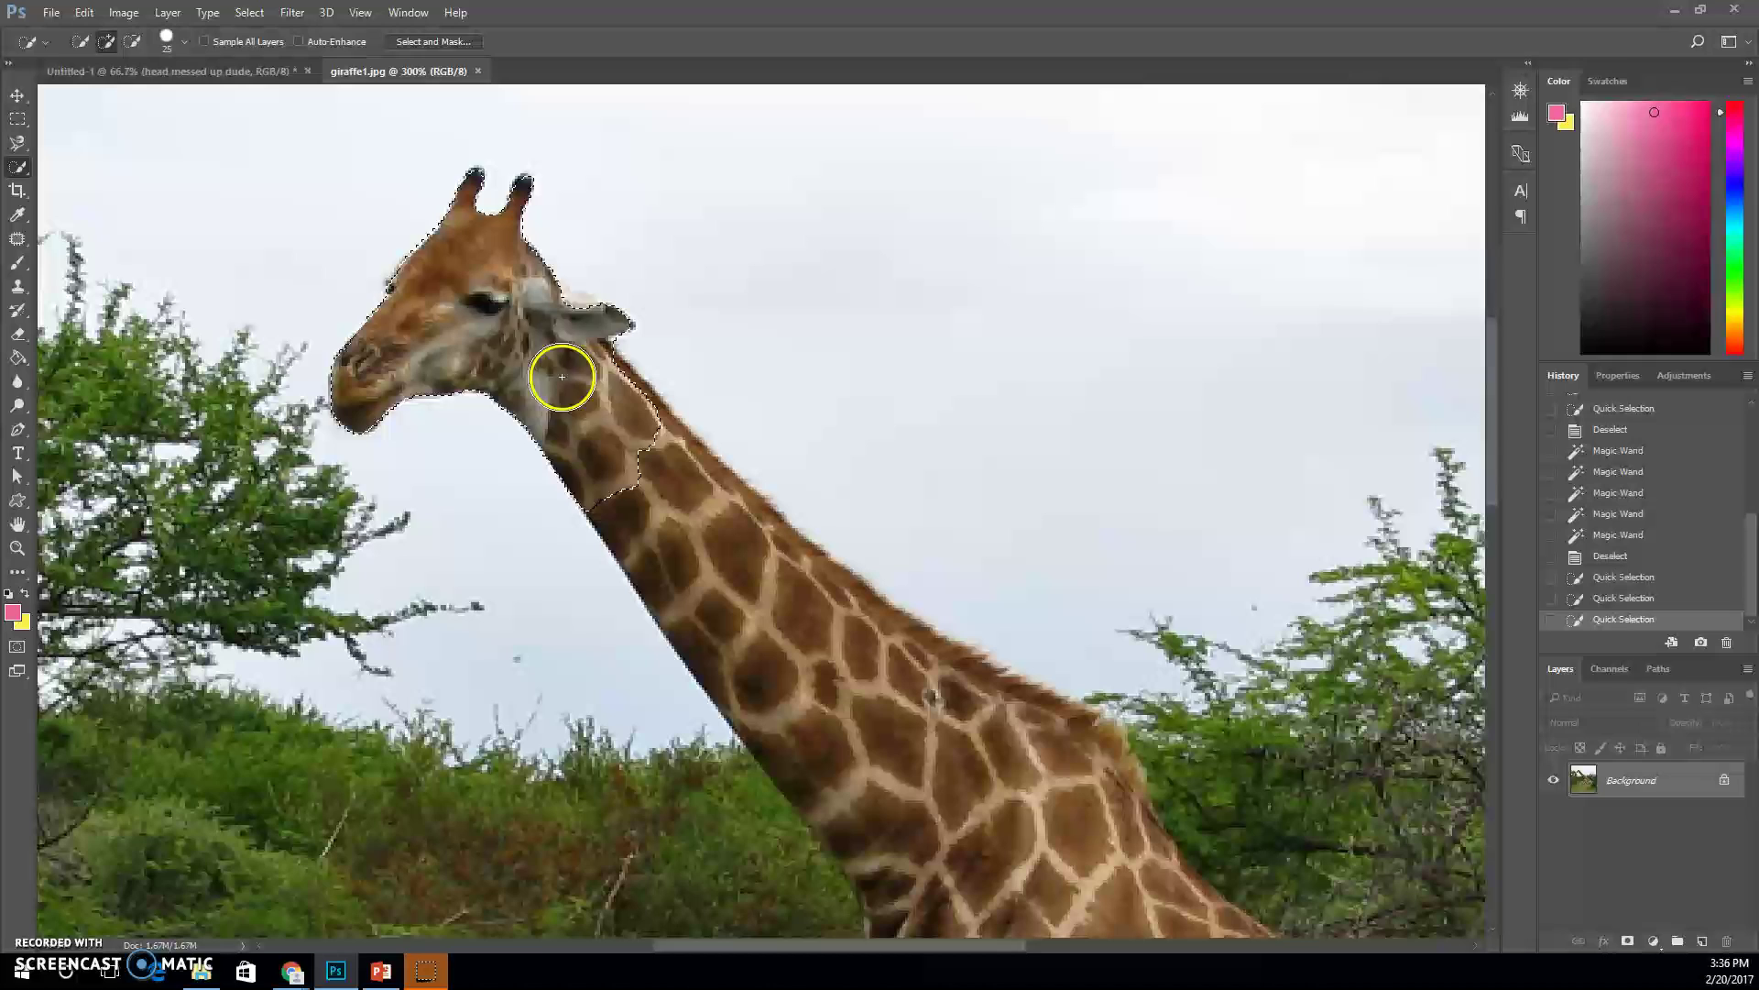
click(648, 443)
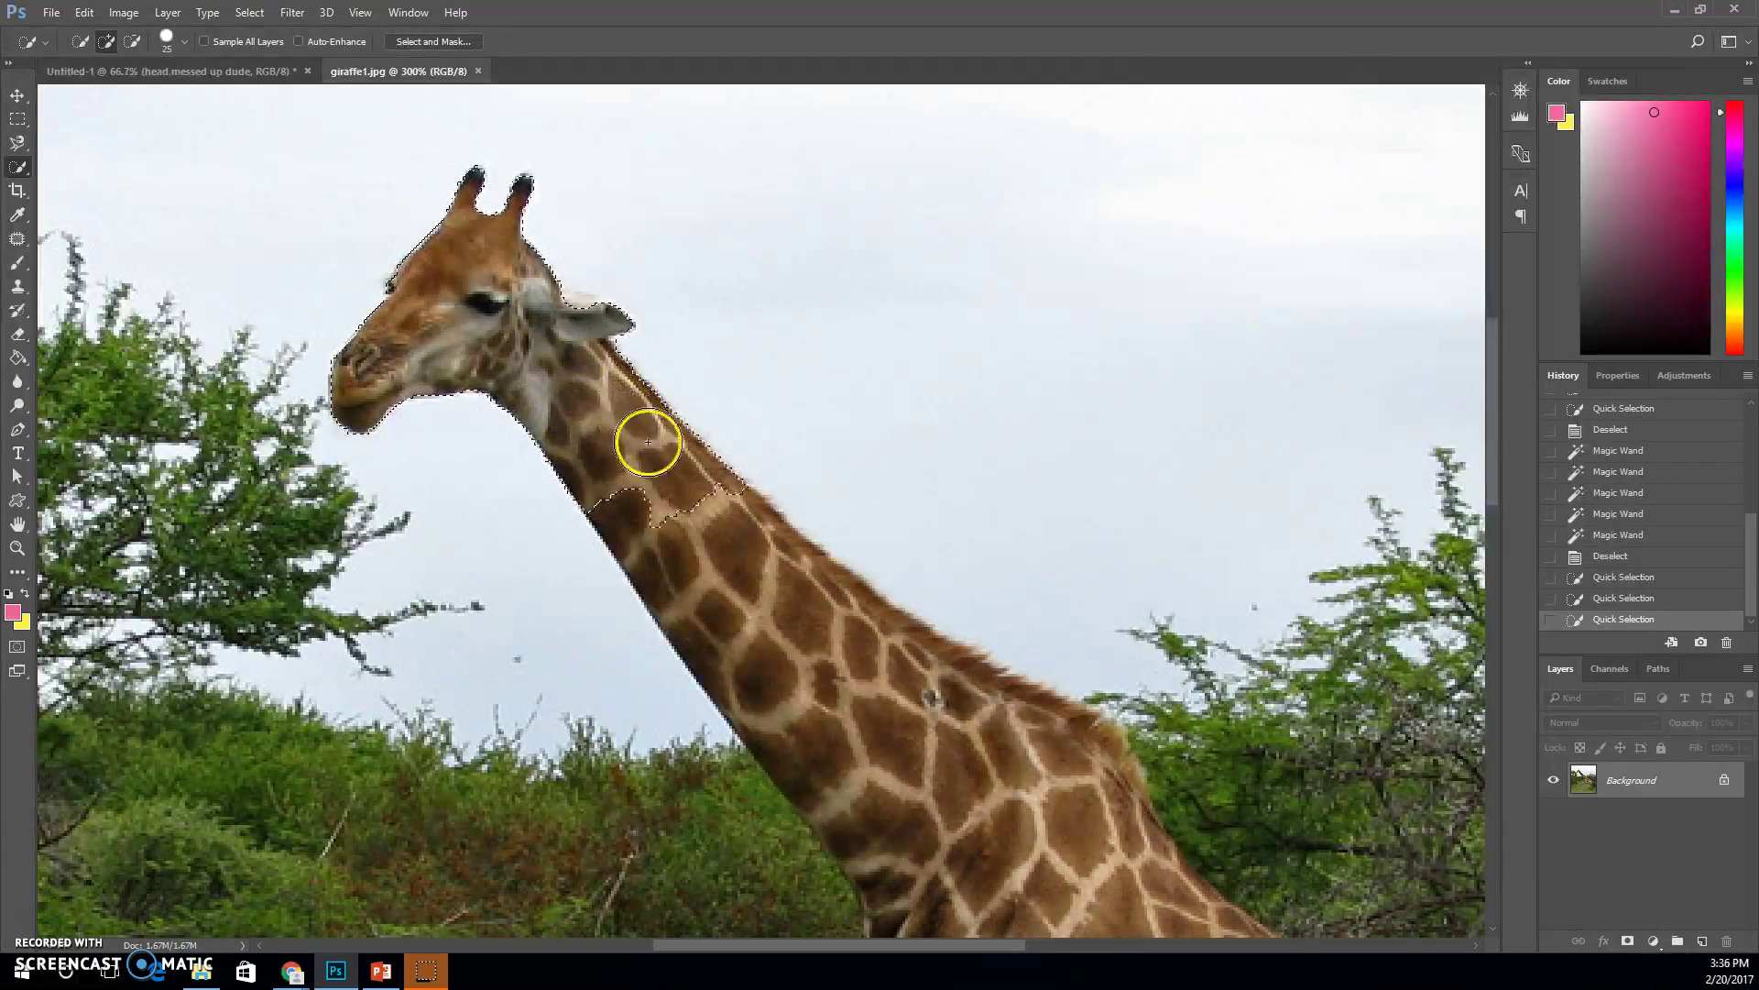
click(711, 530)
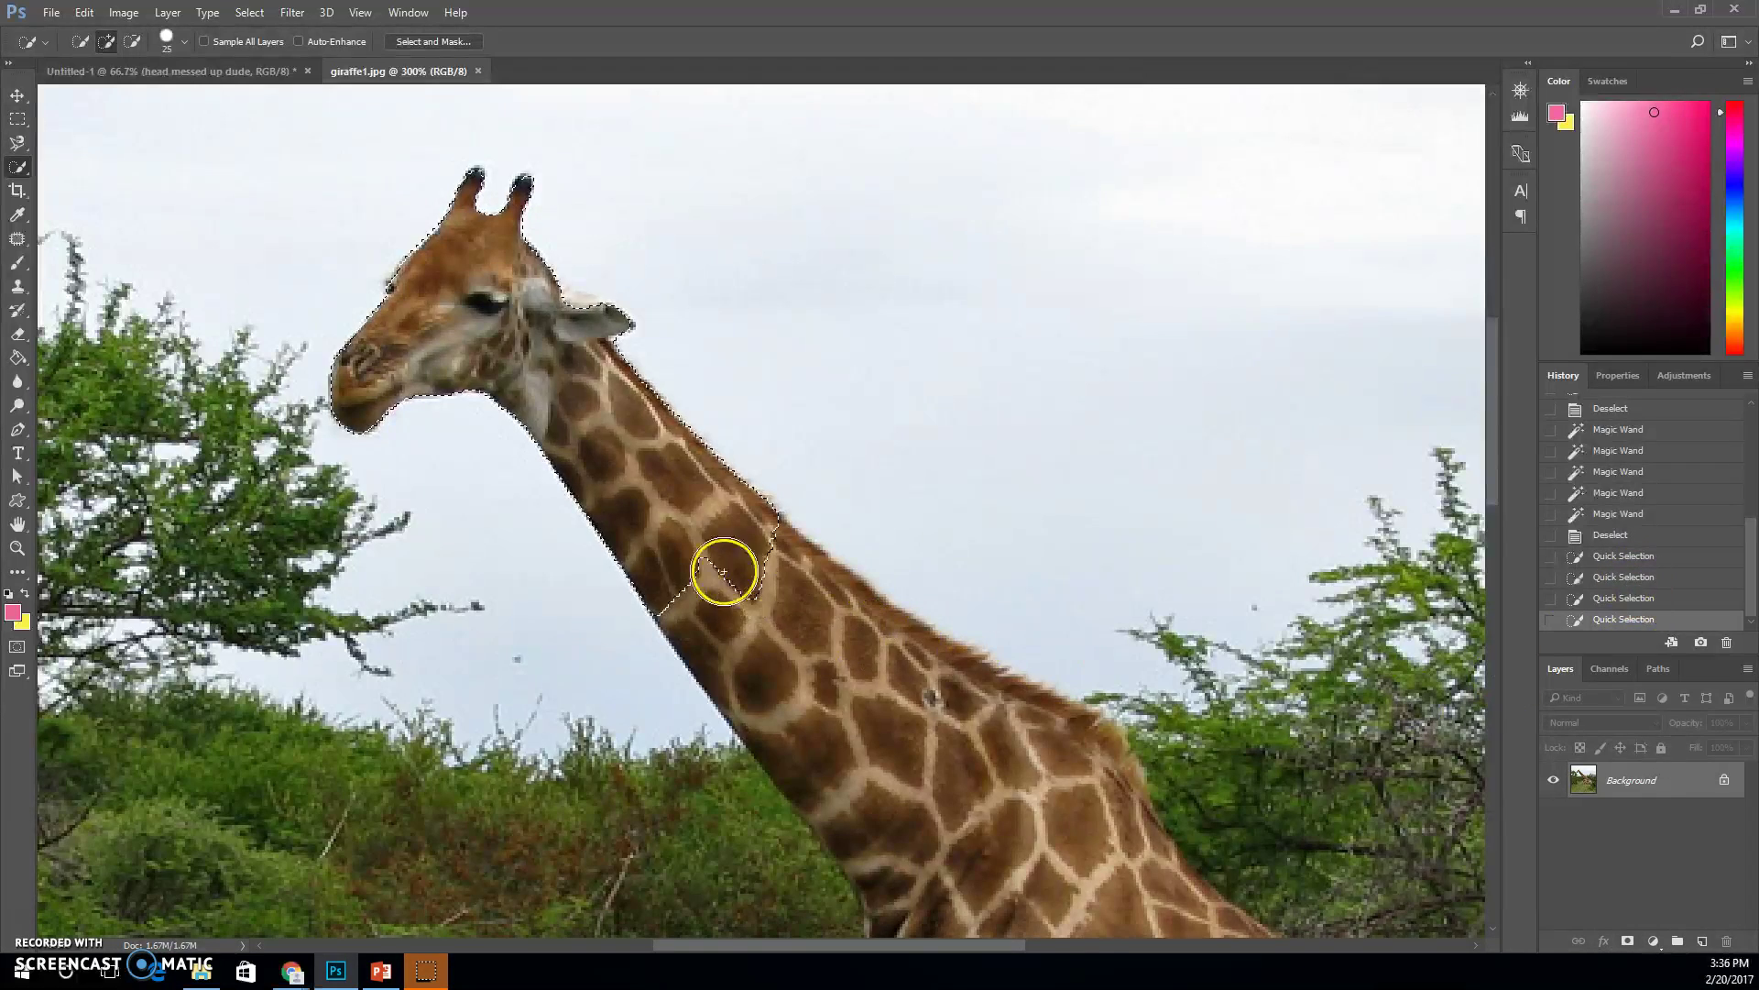
mouse_move(724, 571)
mouse_down()
mouse_move(900, 702)
mouse_move(854, 644)
mouse_move(1048, 739)
mouse_up()
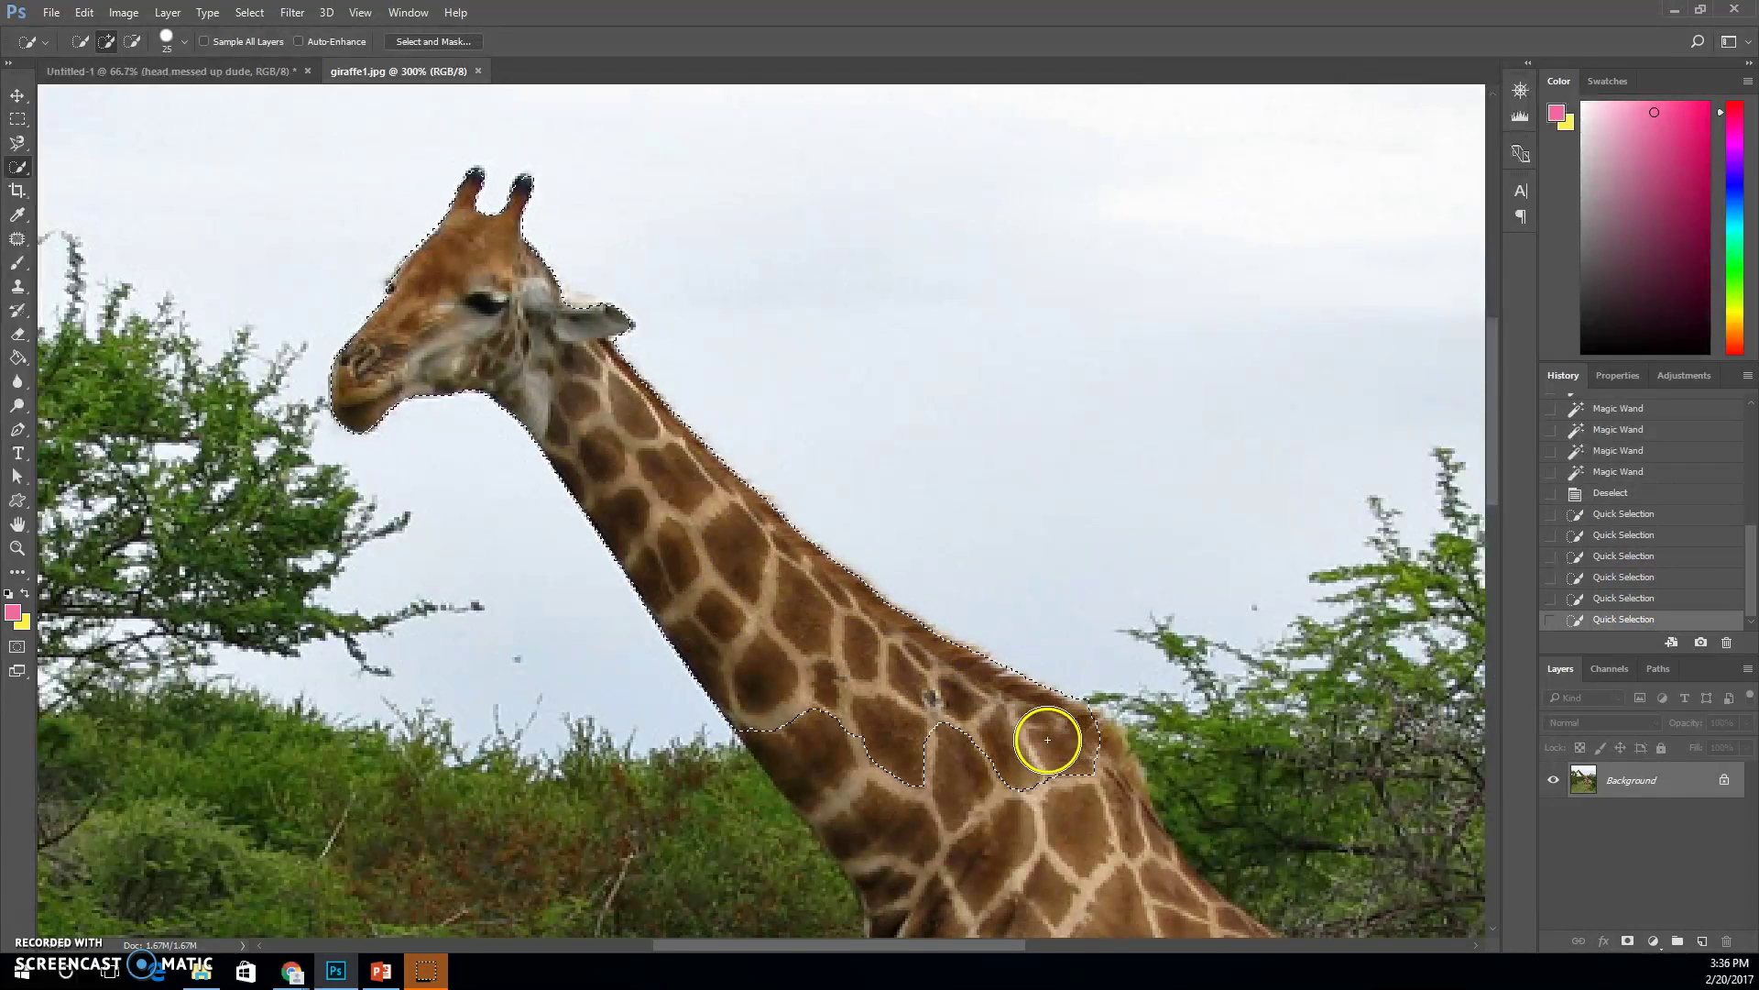
scroll(943, 771, down, 5)
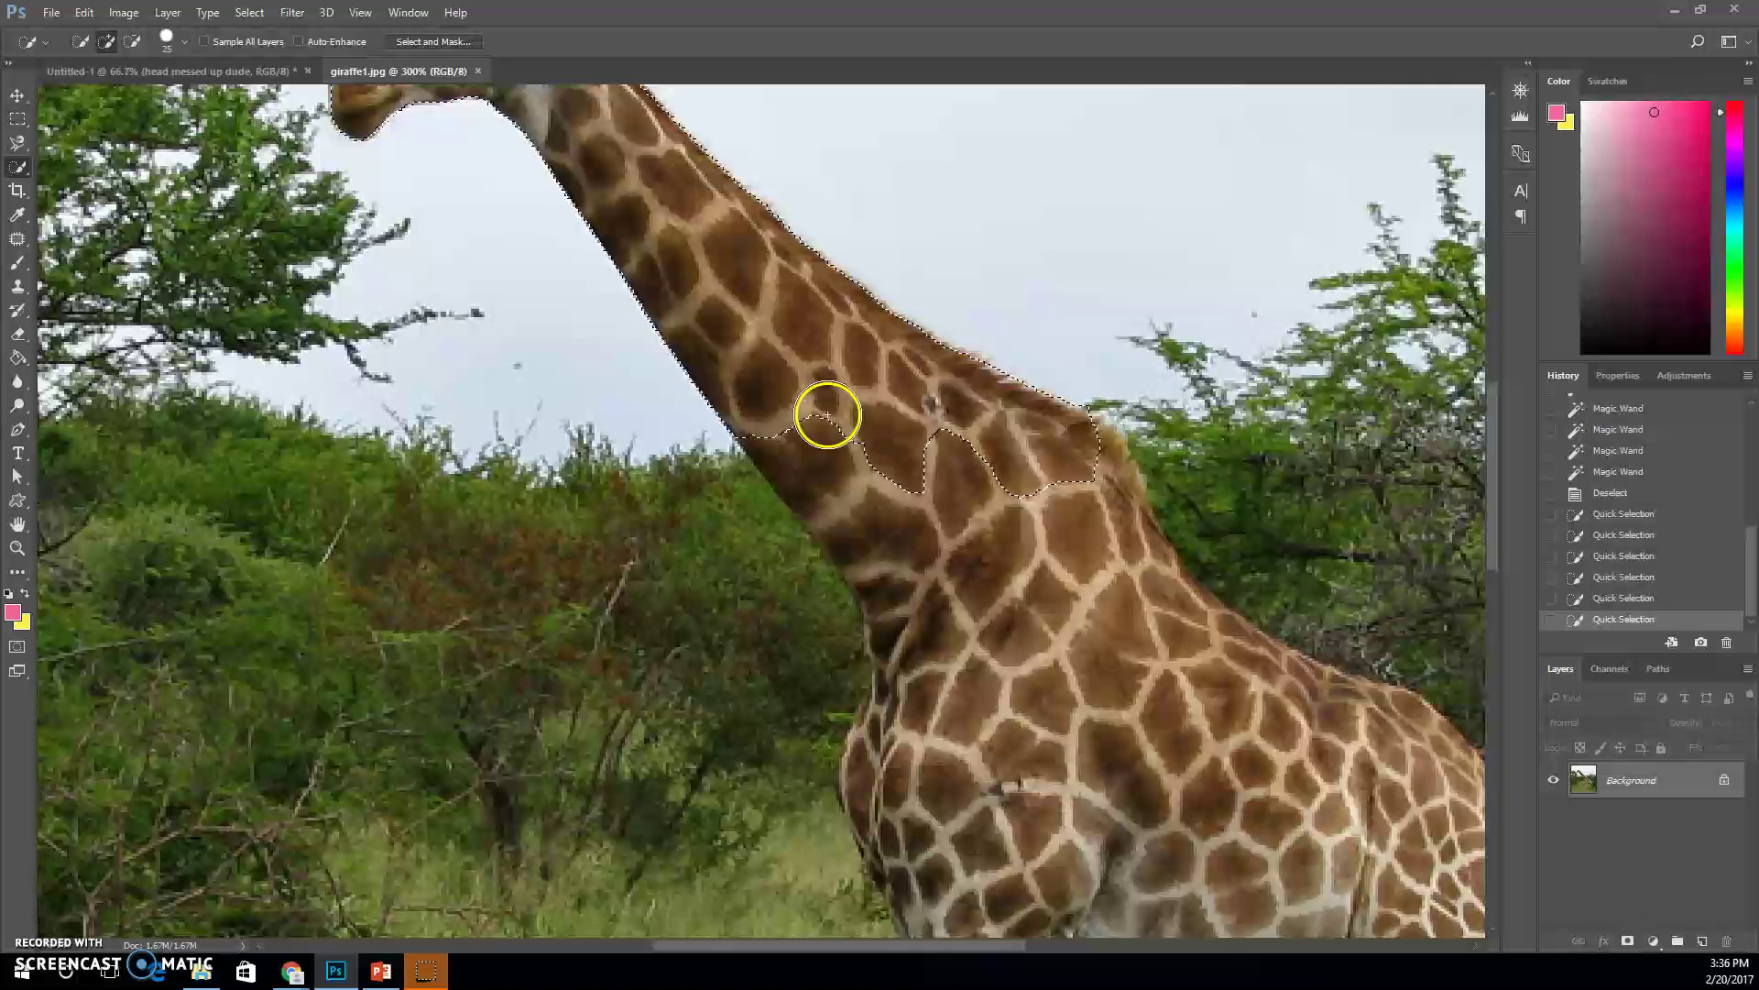
mouse_move(828, 415)
mouse_down()
mouse_move(988, 584)
mouse_move(1022, 524)
mouse_move(1116, 574)
mouse_move(1097, 553)
mouse_move(1055, 583)
mouse_move(917, 569)
mouse_move(949, 704)
mouse_move(927, 706)
mouse_move(904, 637)
mouse_move(904, 766)
mouse_up()
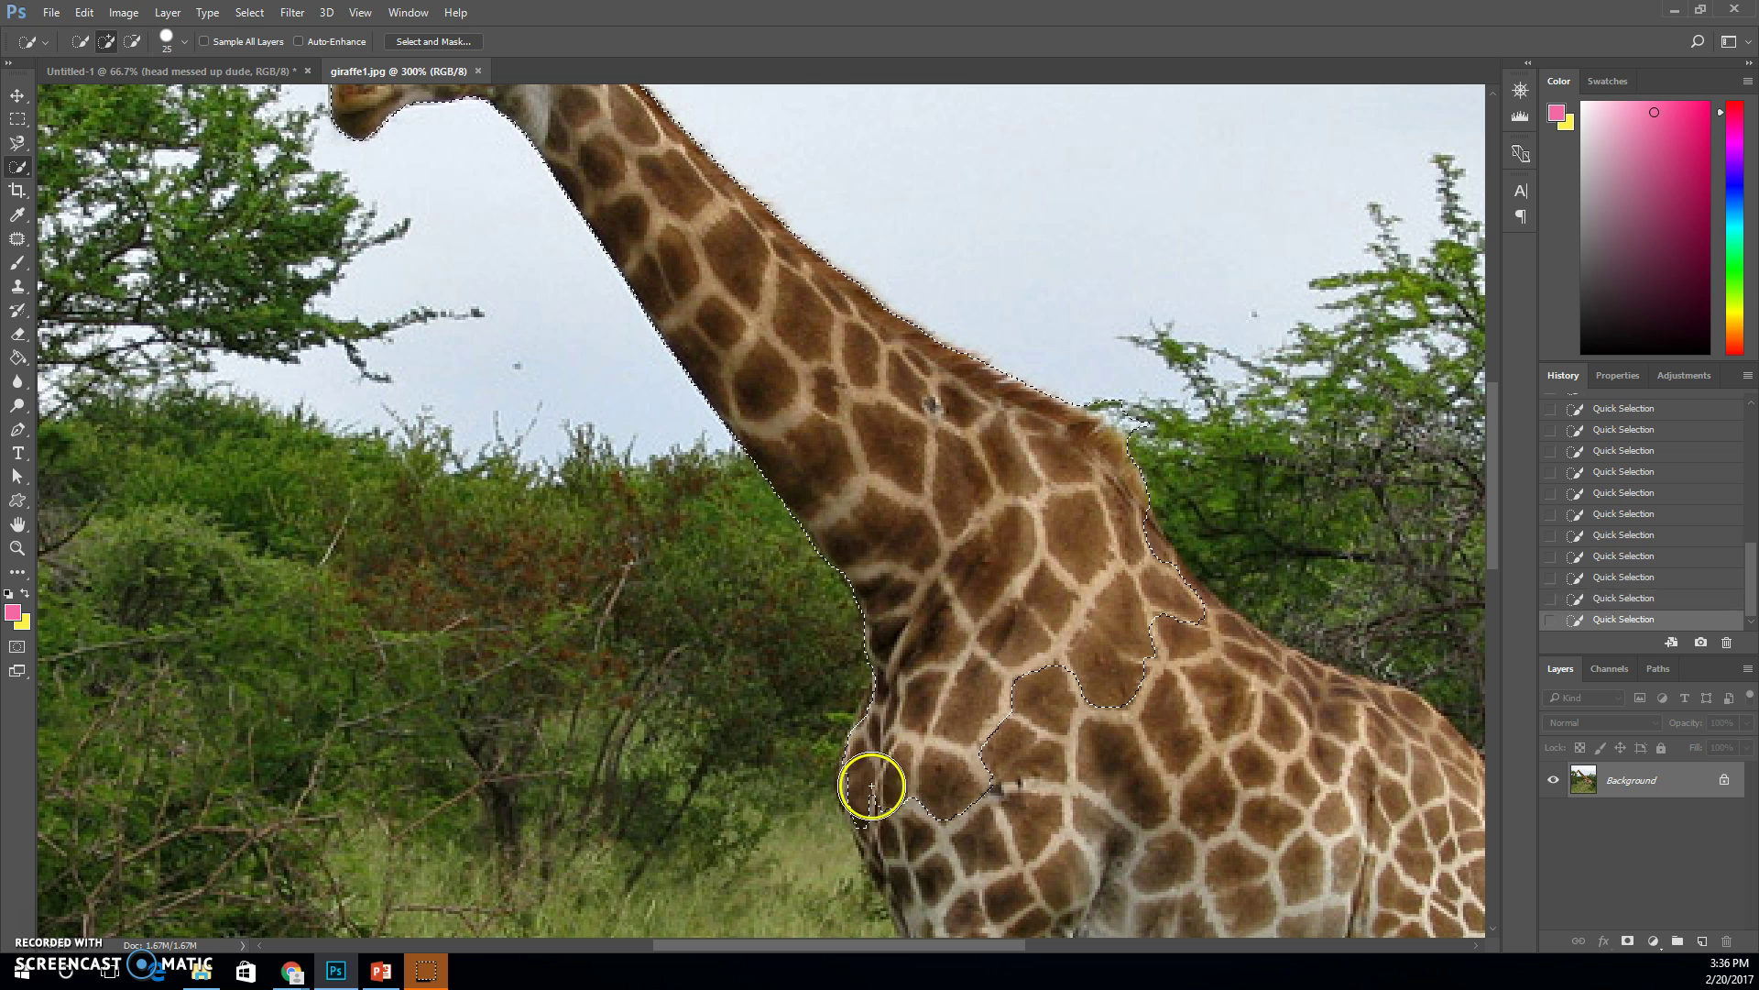
scroll(879, 751, down, 2)
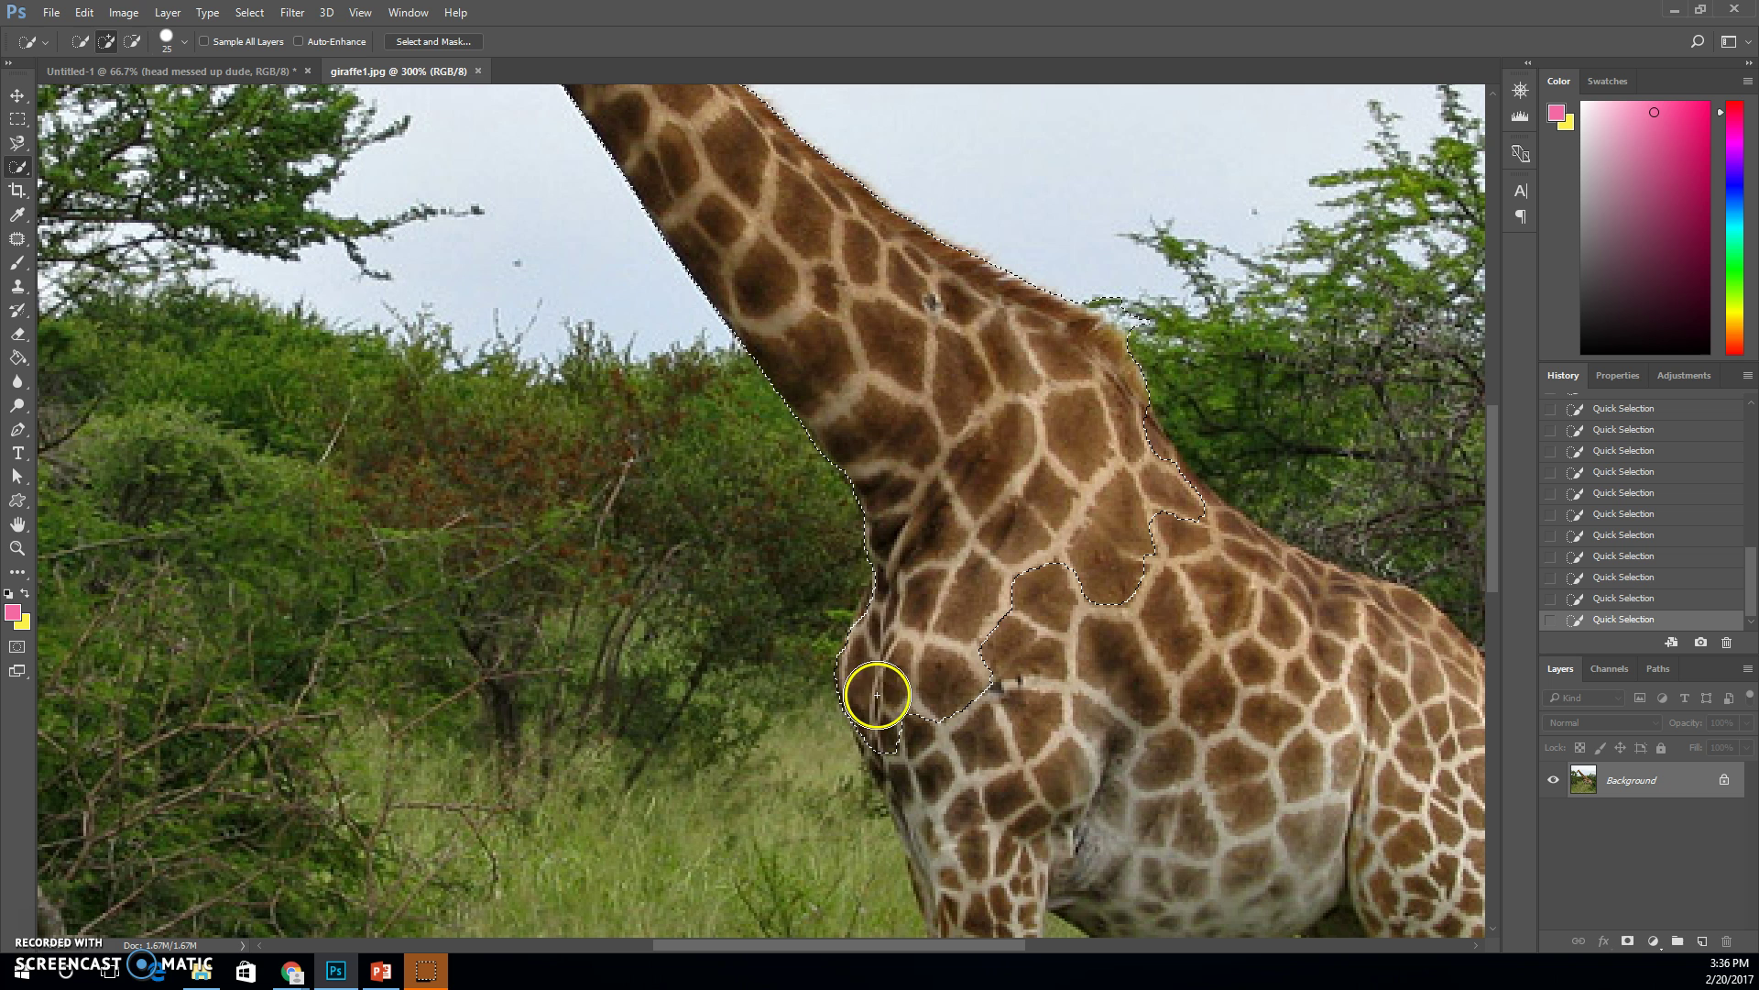
- Add the neck's left edge and top to the giraffe selection
drag(897, 648, 895, 617)
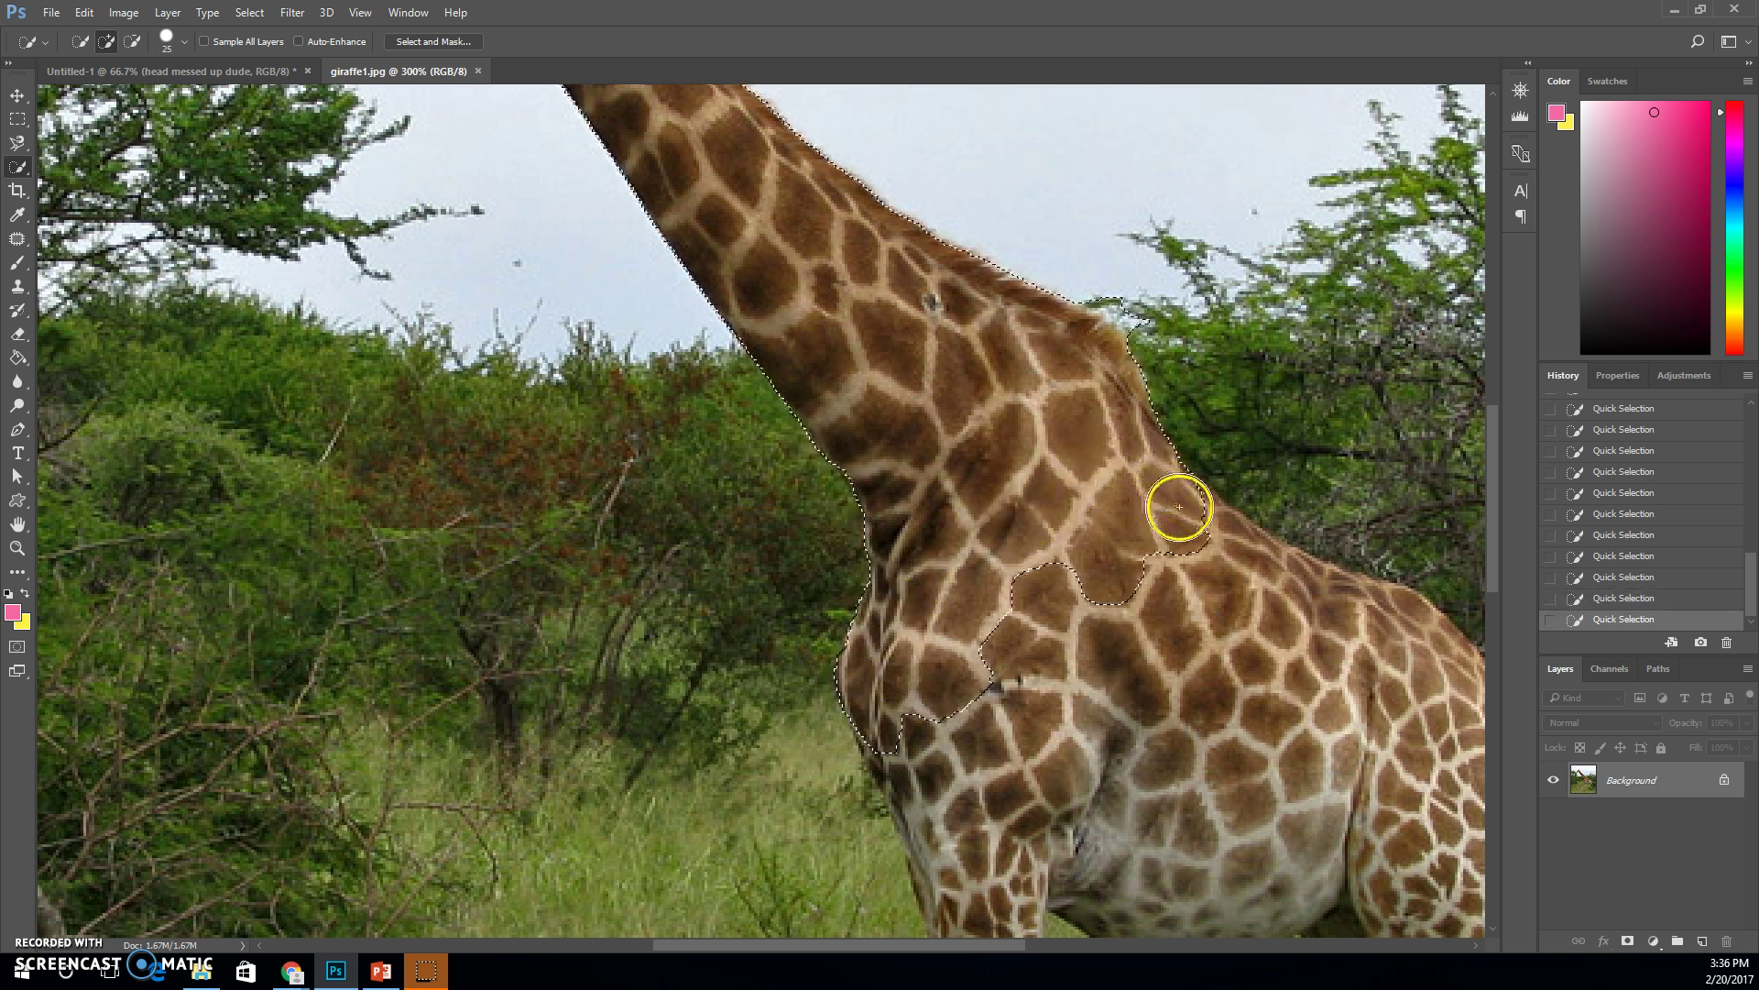
click(1126, 294)
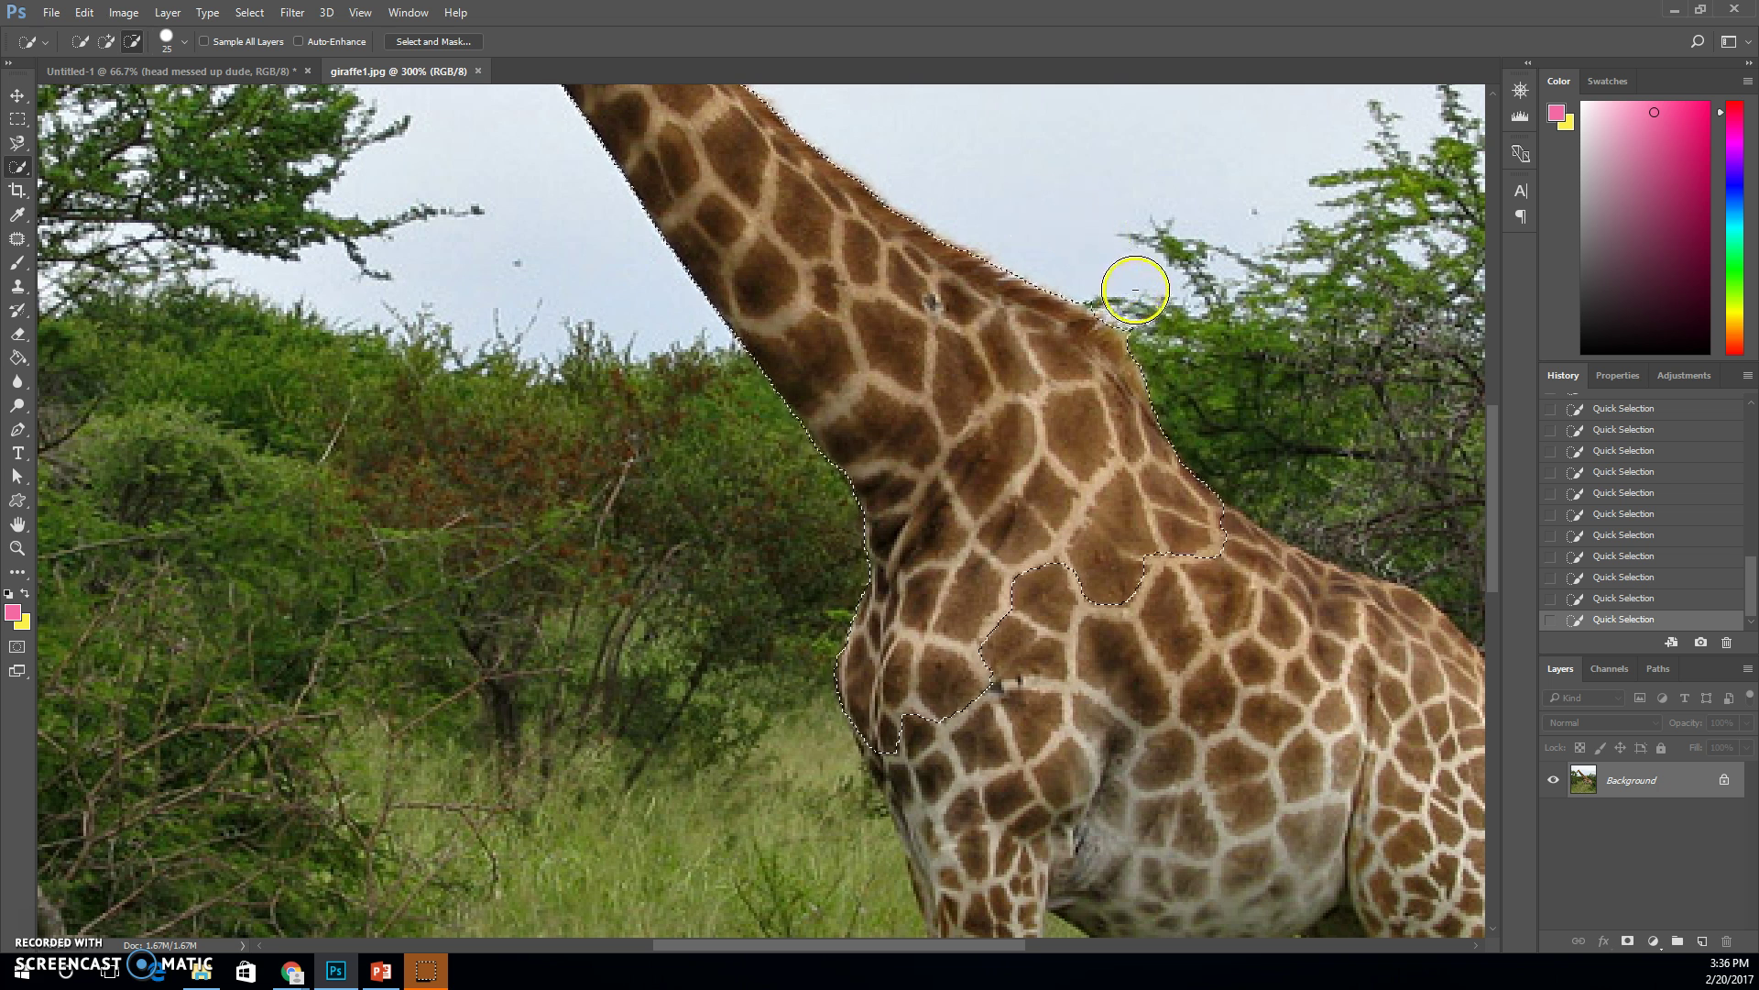
key(shift)
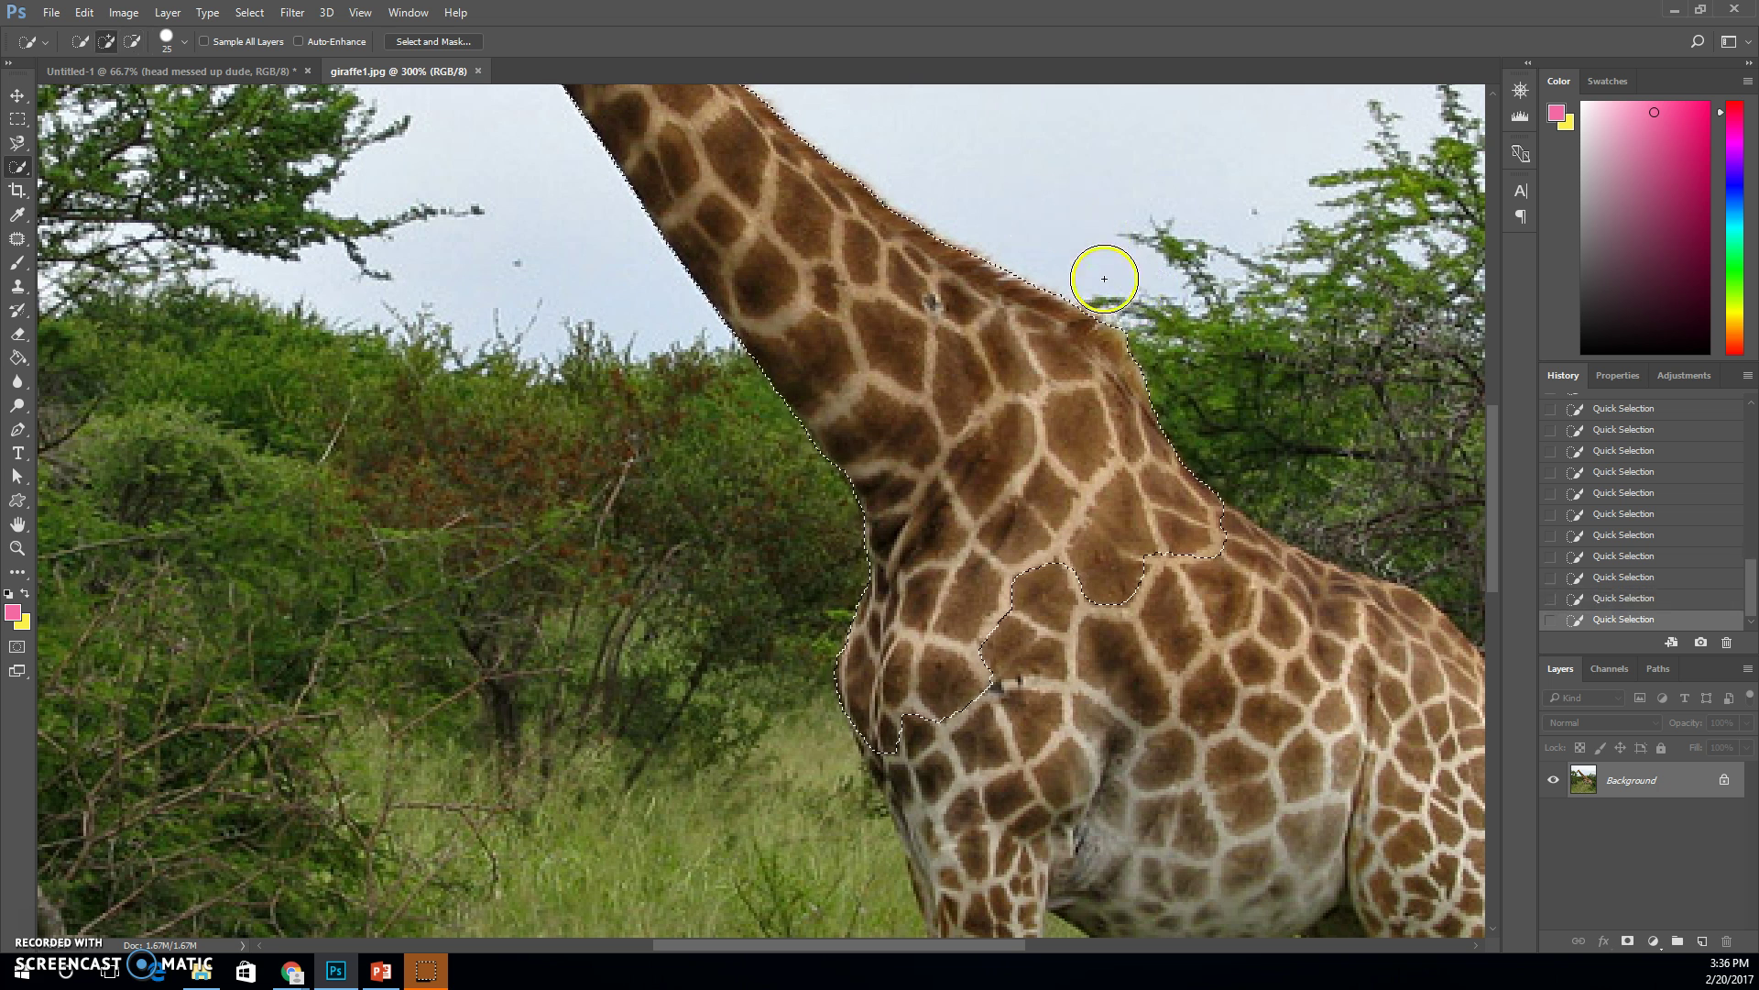
mouse_move(1209, 564)
mouse_down()
mouse_move(1375, 656)
mouse_move(1374, 641)
mouse_up()
scroll(1116, 689, down, 2)
scroll(1116, 689, down, 3)
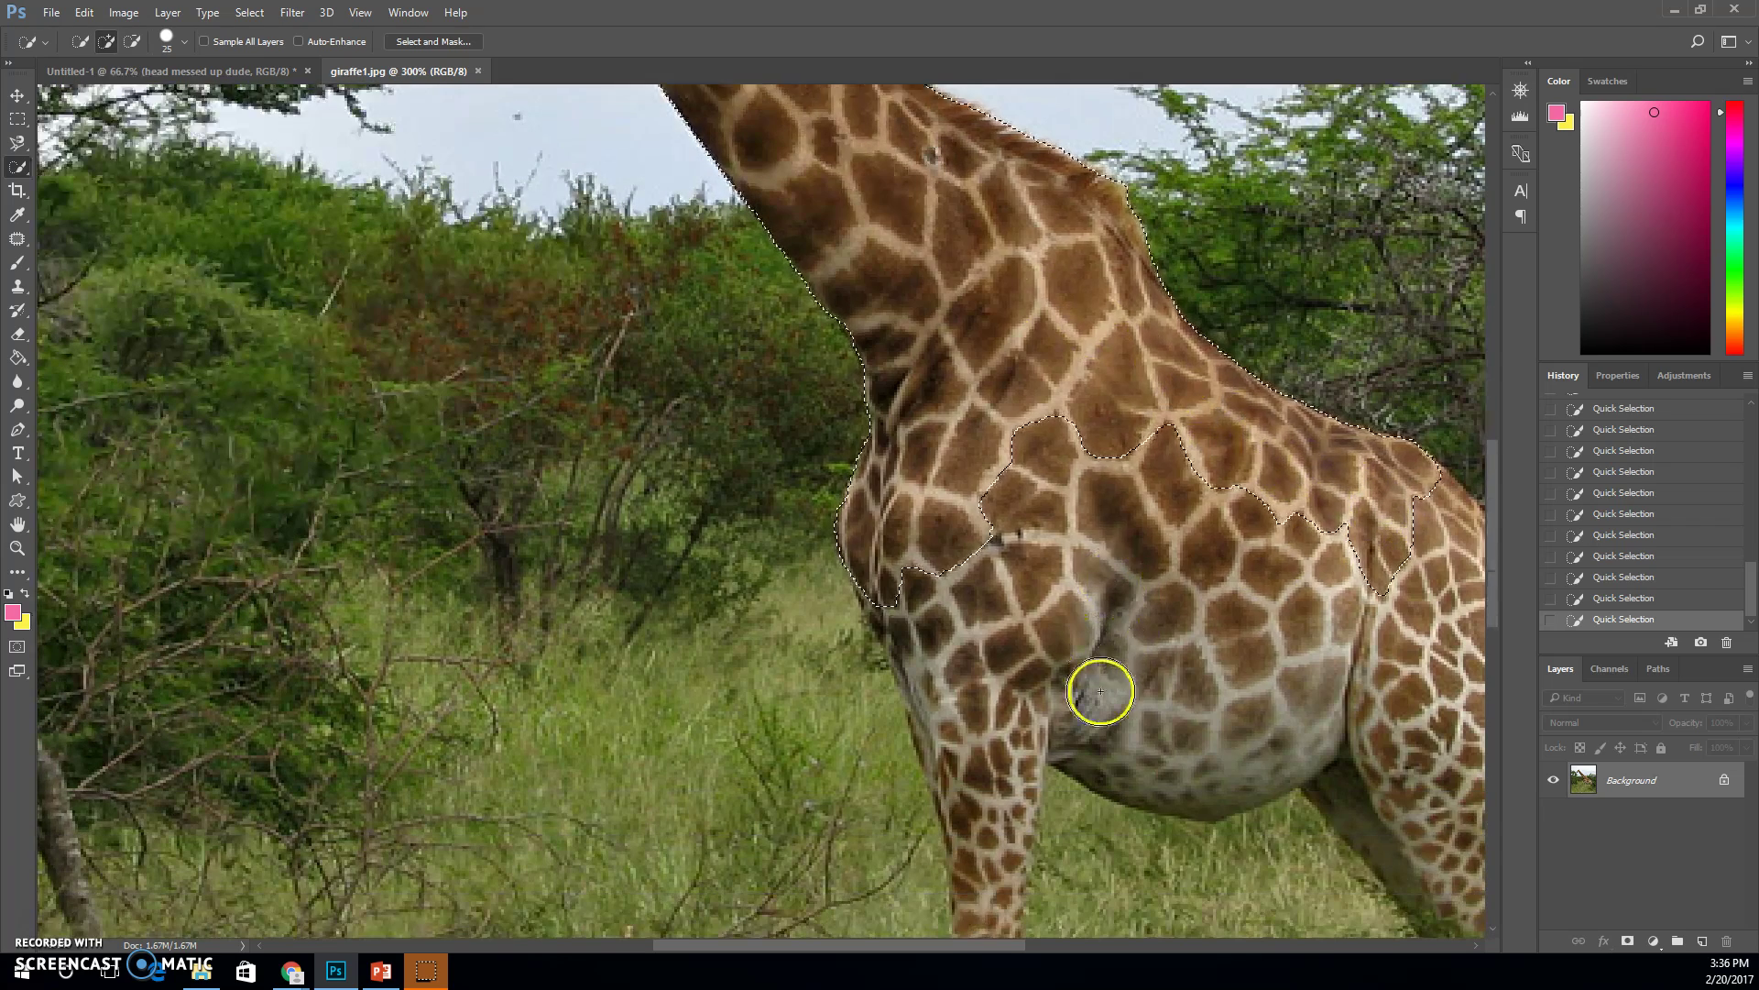
drag(1174, 550, 1138, 522)
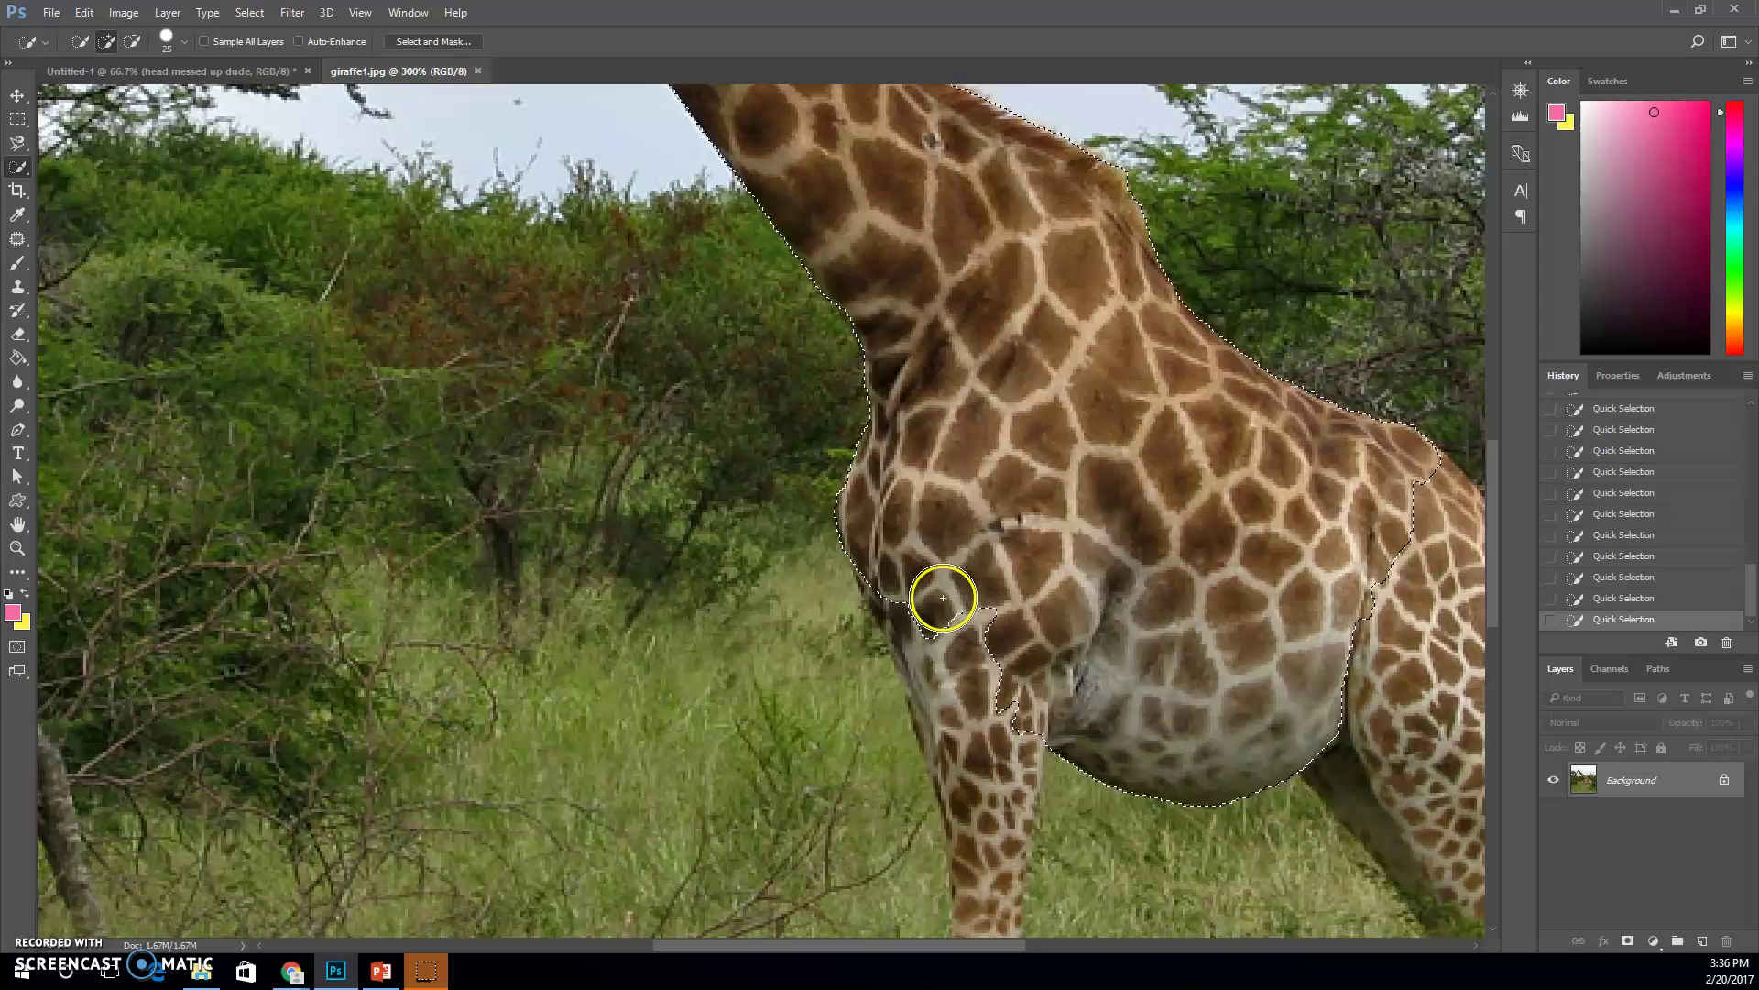
- Extend the selection over the chest, front leg, belly and lower leg
mouse_move(943, 597)
mouse_down()
mouse_move(966, 648)
mouse_move(899, 576)
mouse_move(997, 753)
mouse_move(1400, 584)
mouse_move(1457, 698)
mouse_move(1422, 667)
mouse_move(1416, 697)
mouse_move(1377, 670)
mouse_move(1386, 746)
mouse_move(1347, 754)
mouse_move(1418, 742)
mouse_move(1444, 788)
mouse_up()
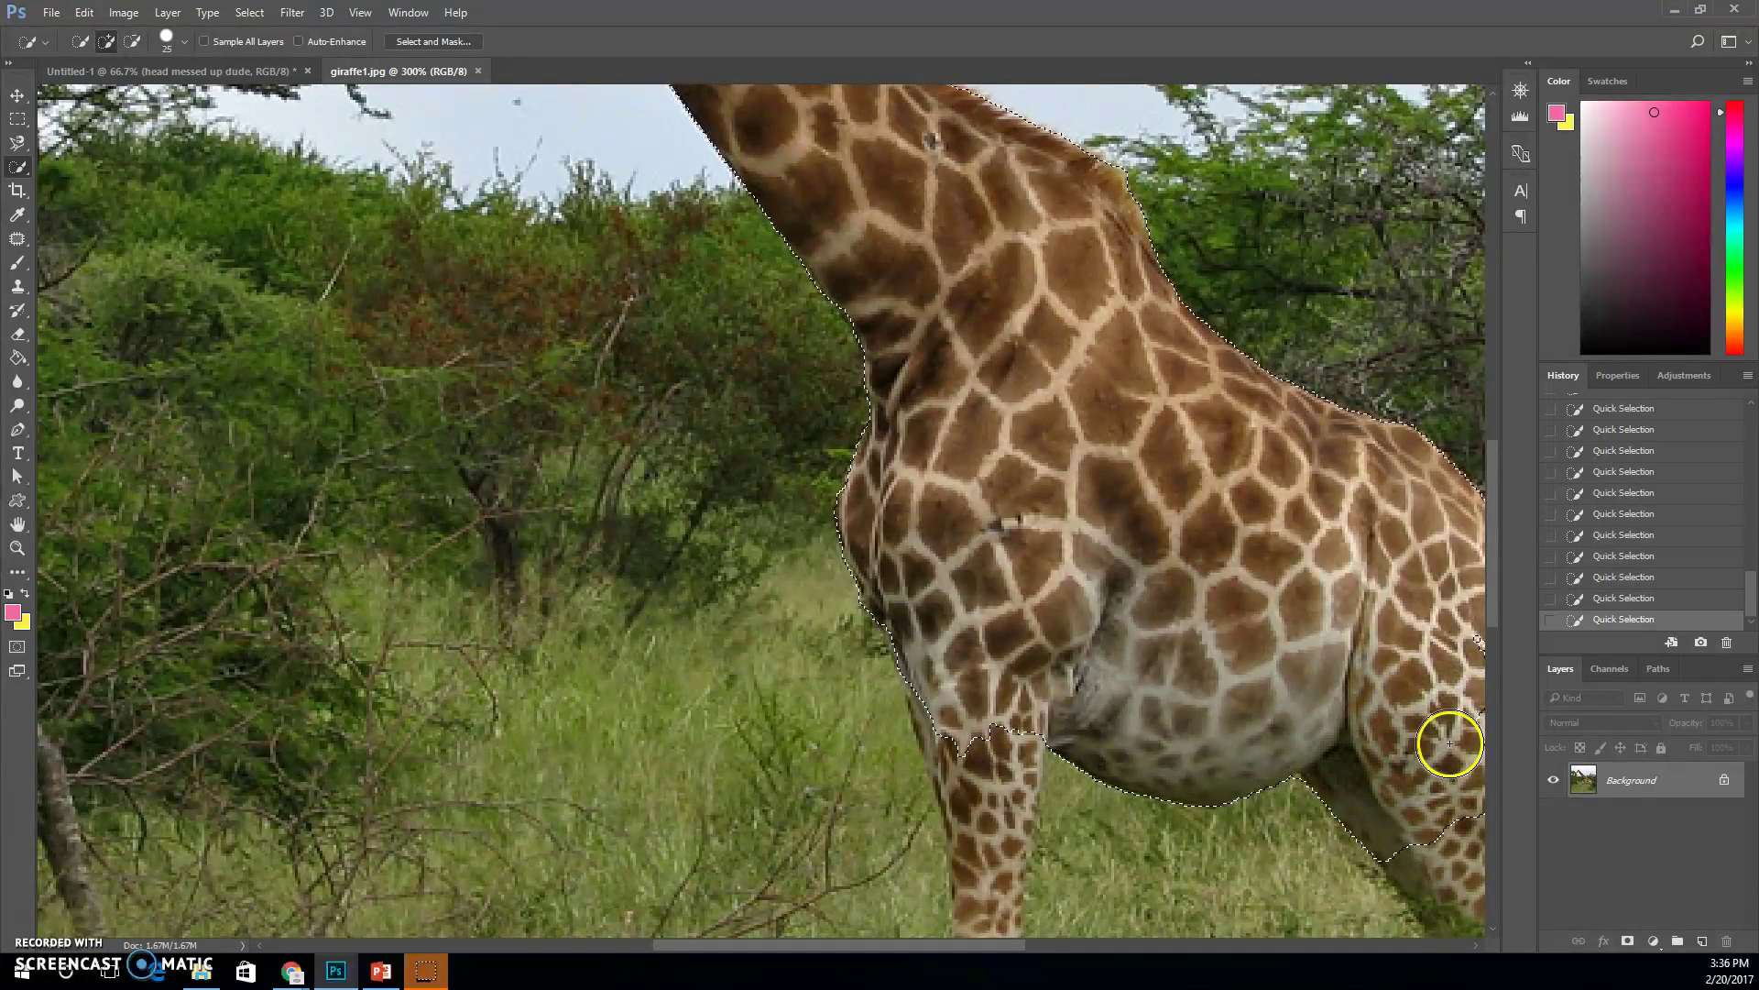
mouse_move(1237, 601)
mouse_down()
mouse_move(631, 373)
mouse_move(616, 302)
mouse_up()
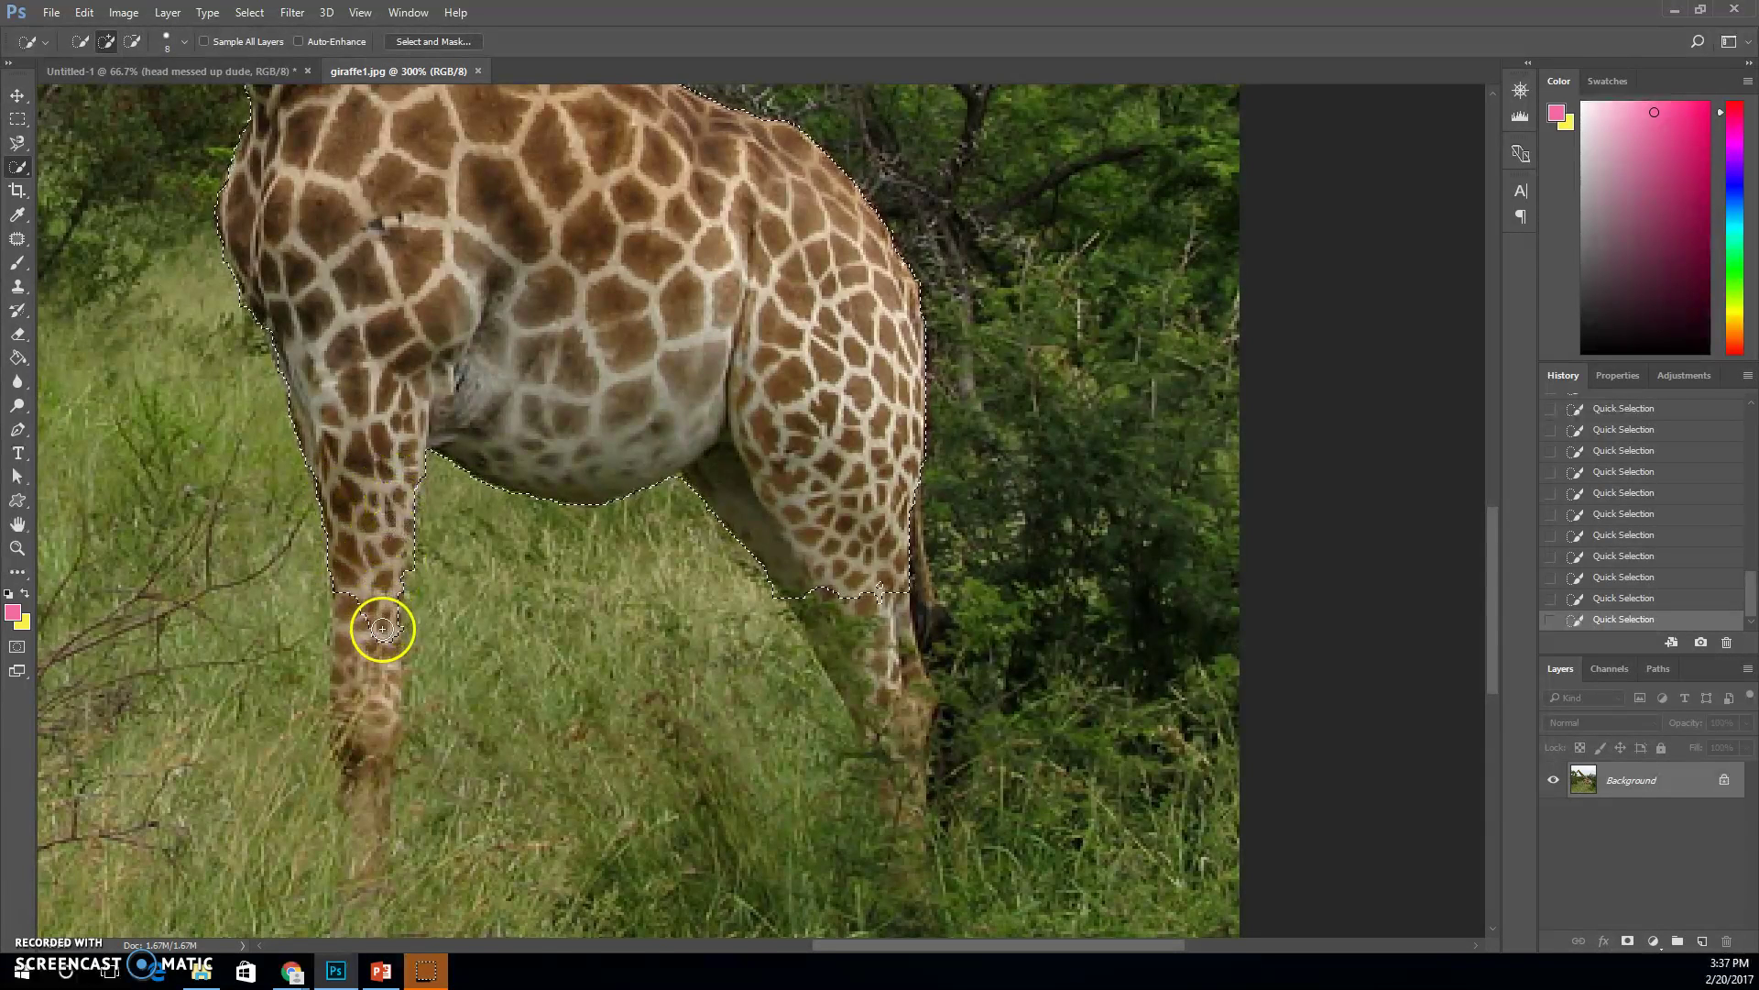
mouse_move(364, 593)
mouse_down()
mouse_move(357, 629)
mouse_move(345, 620)
mouse_move(404, 565)
mouse_up()
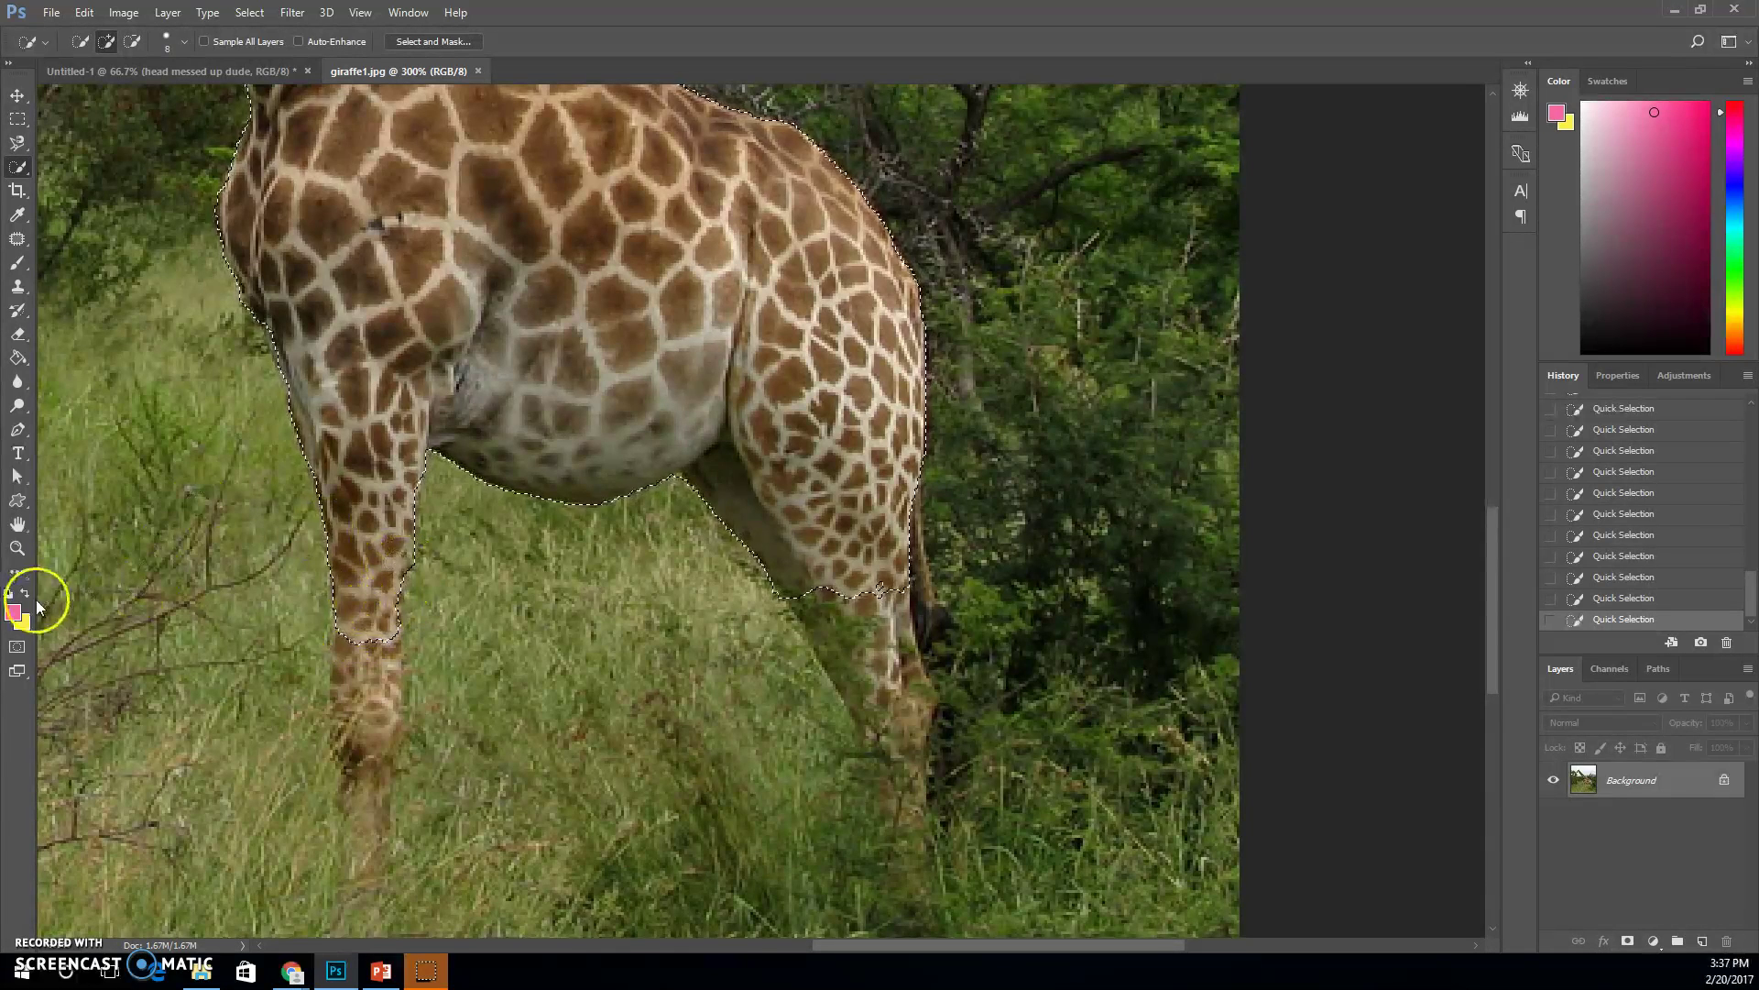
click(132, 41)
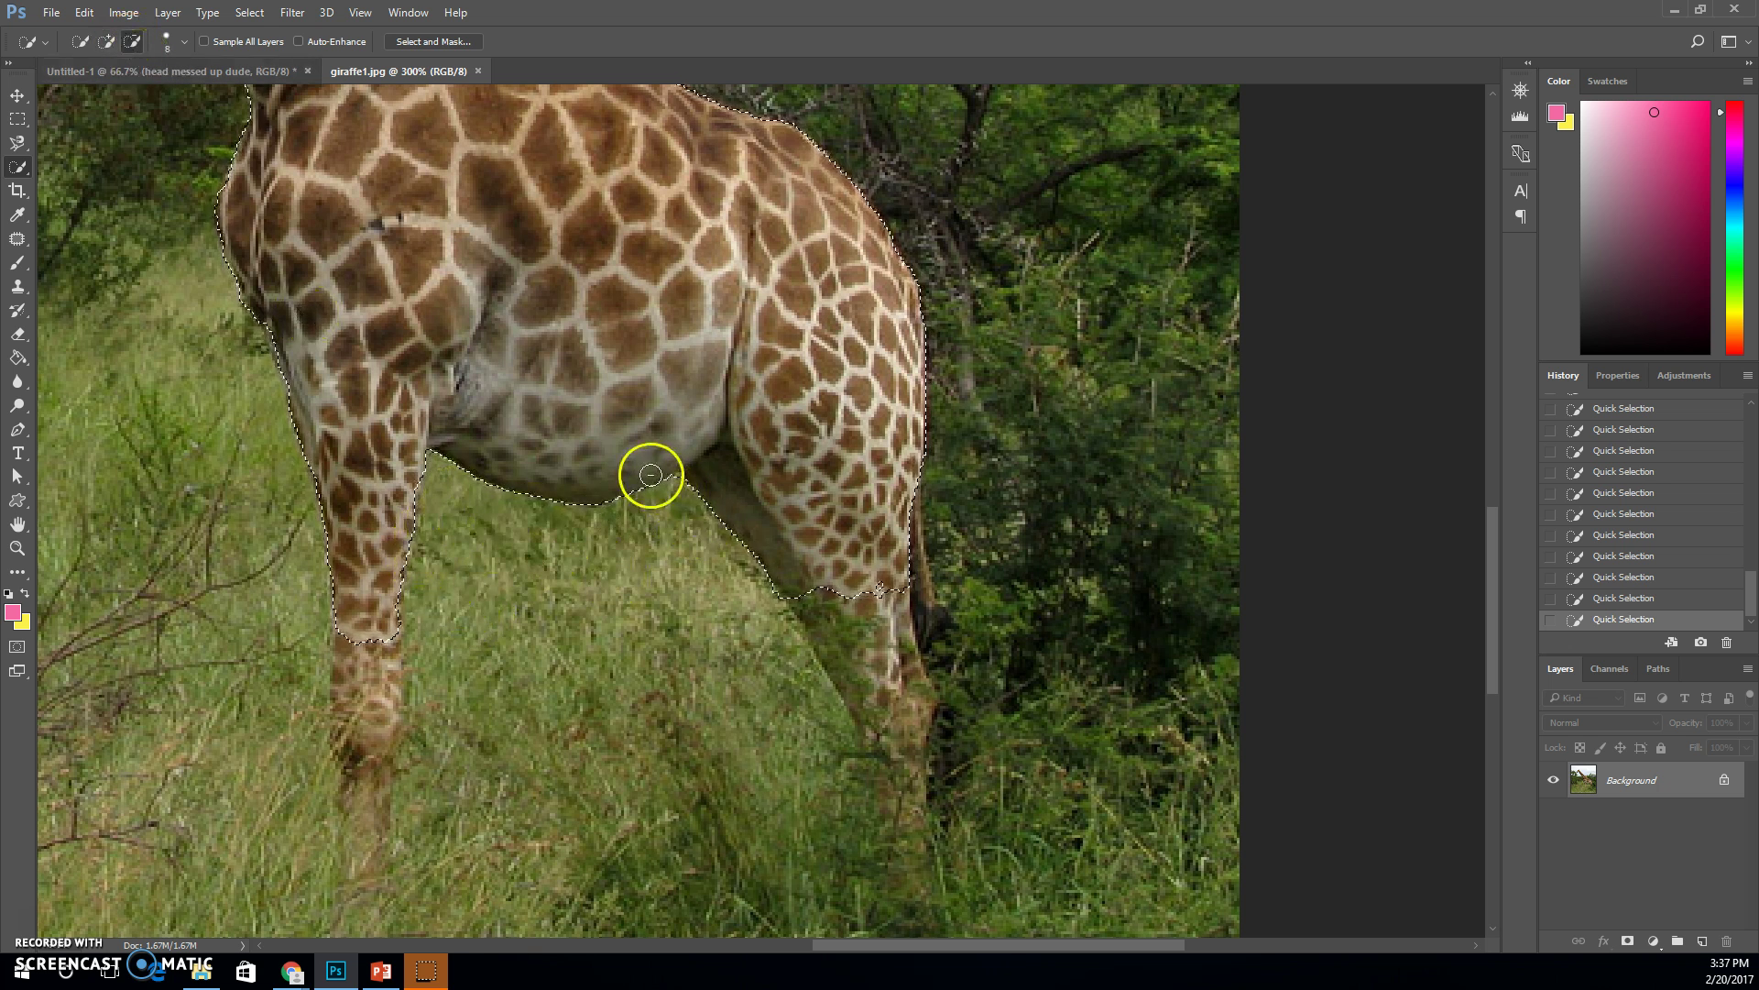
scroll(837, 431, down, 2)
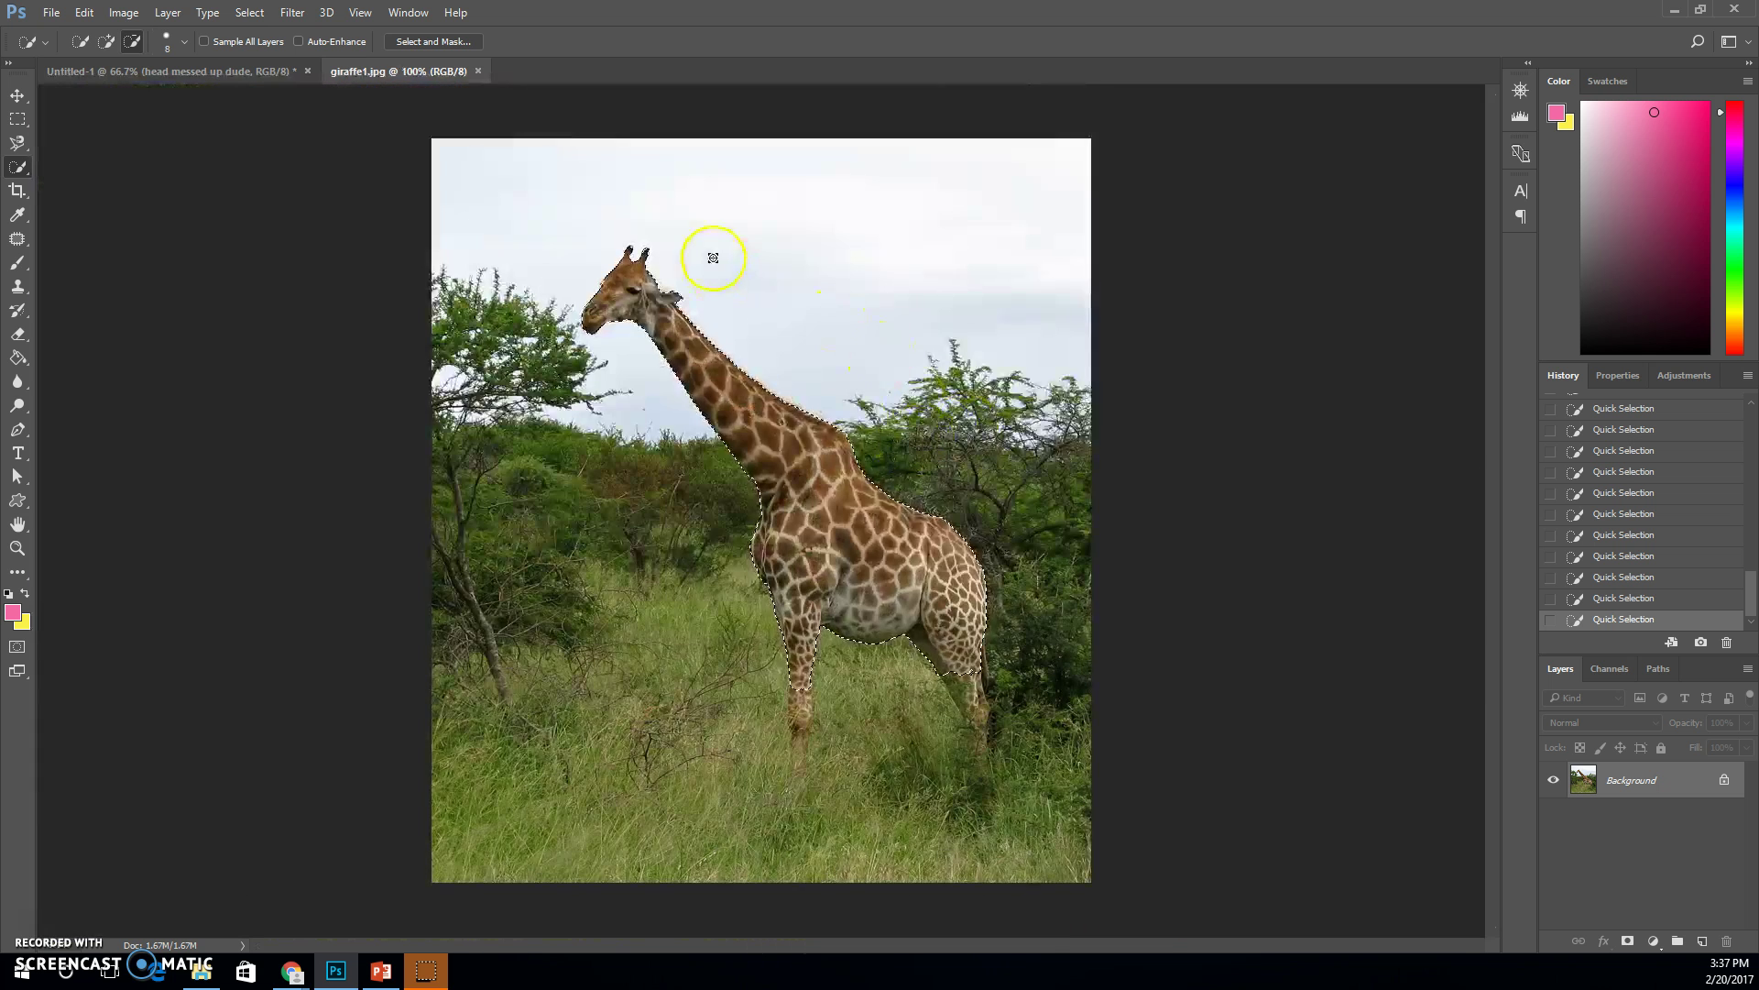
- Open Select and Mask and zoom to 400% on the giraffe's neck
click(424, 42)
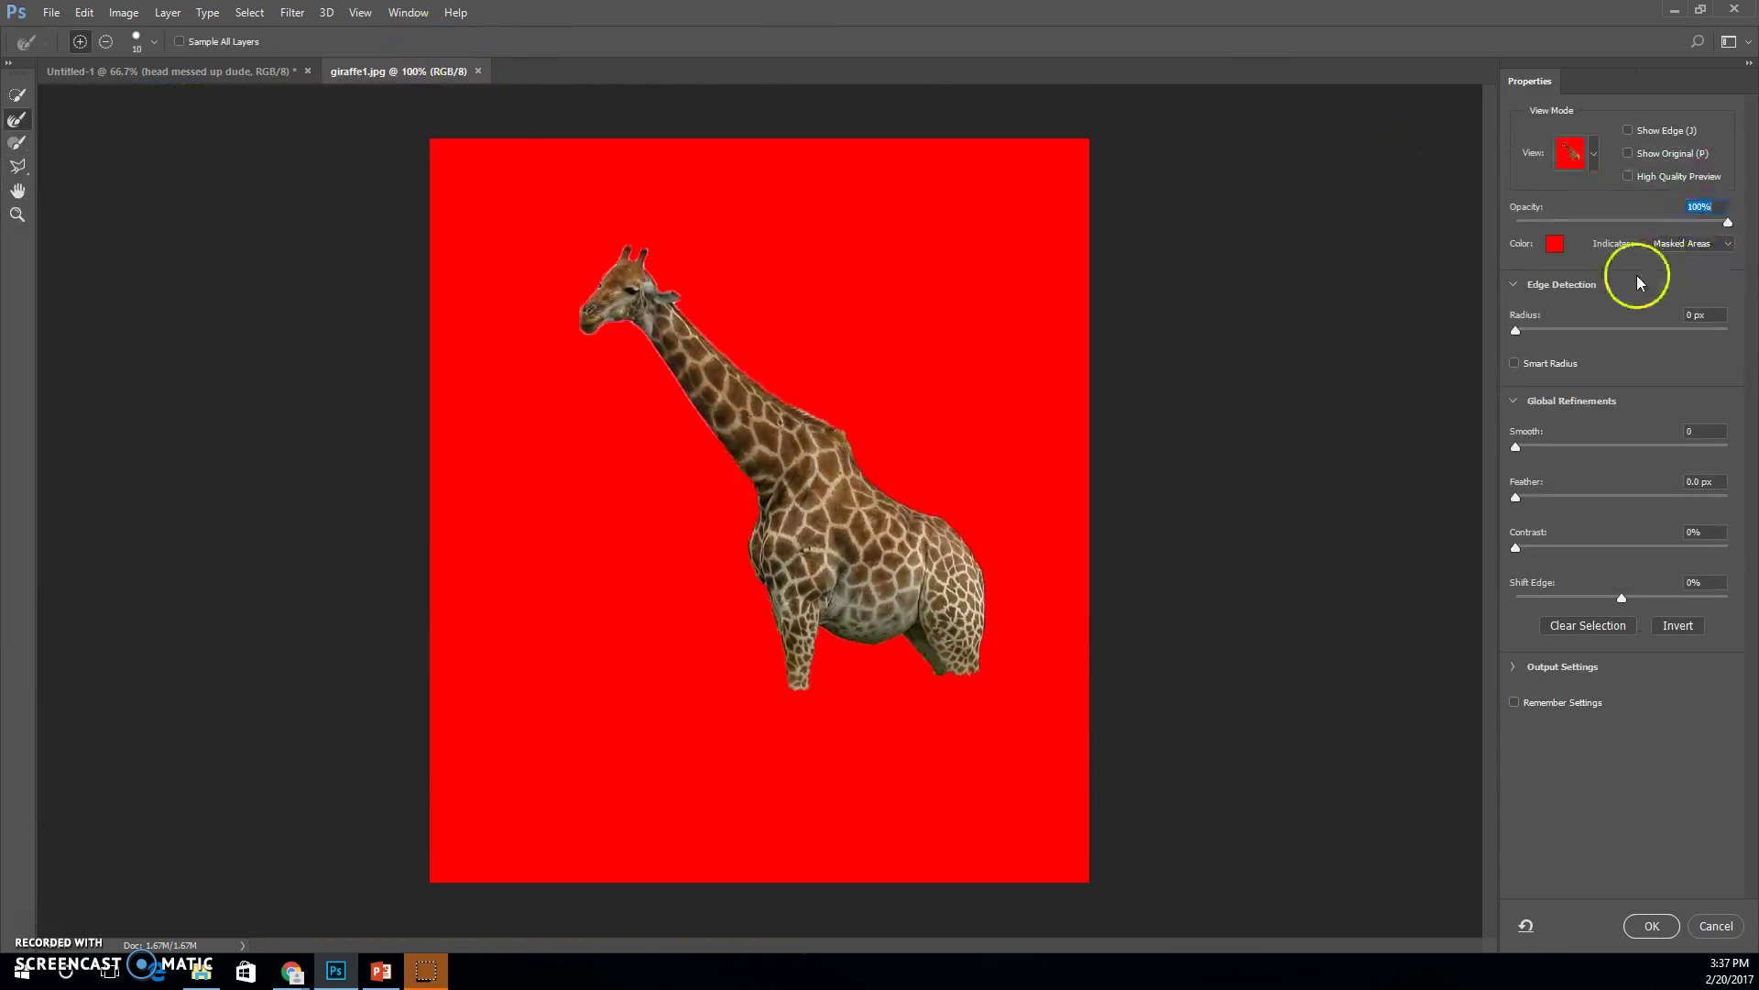
drag(1693, 242, 1728, 226)
click(17, 214)
click(828, 389)
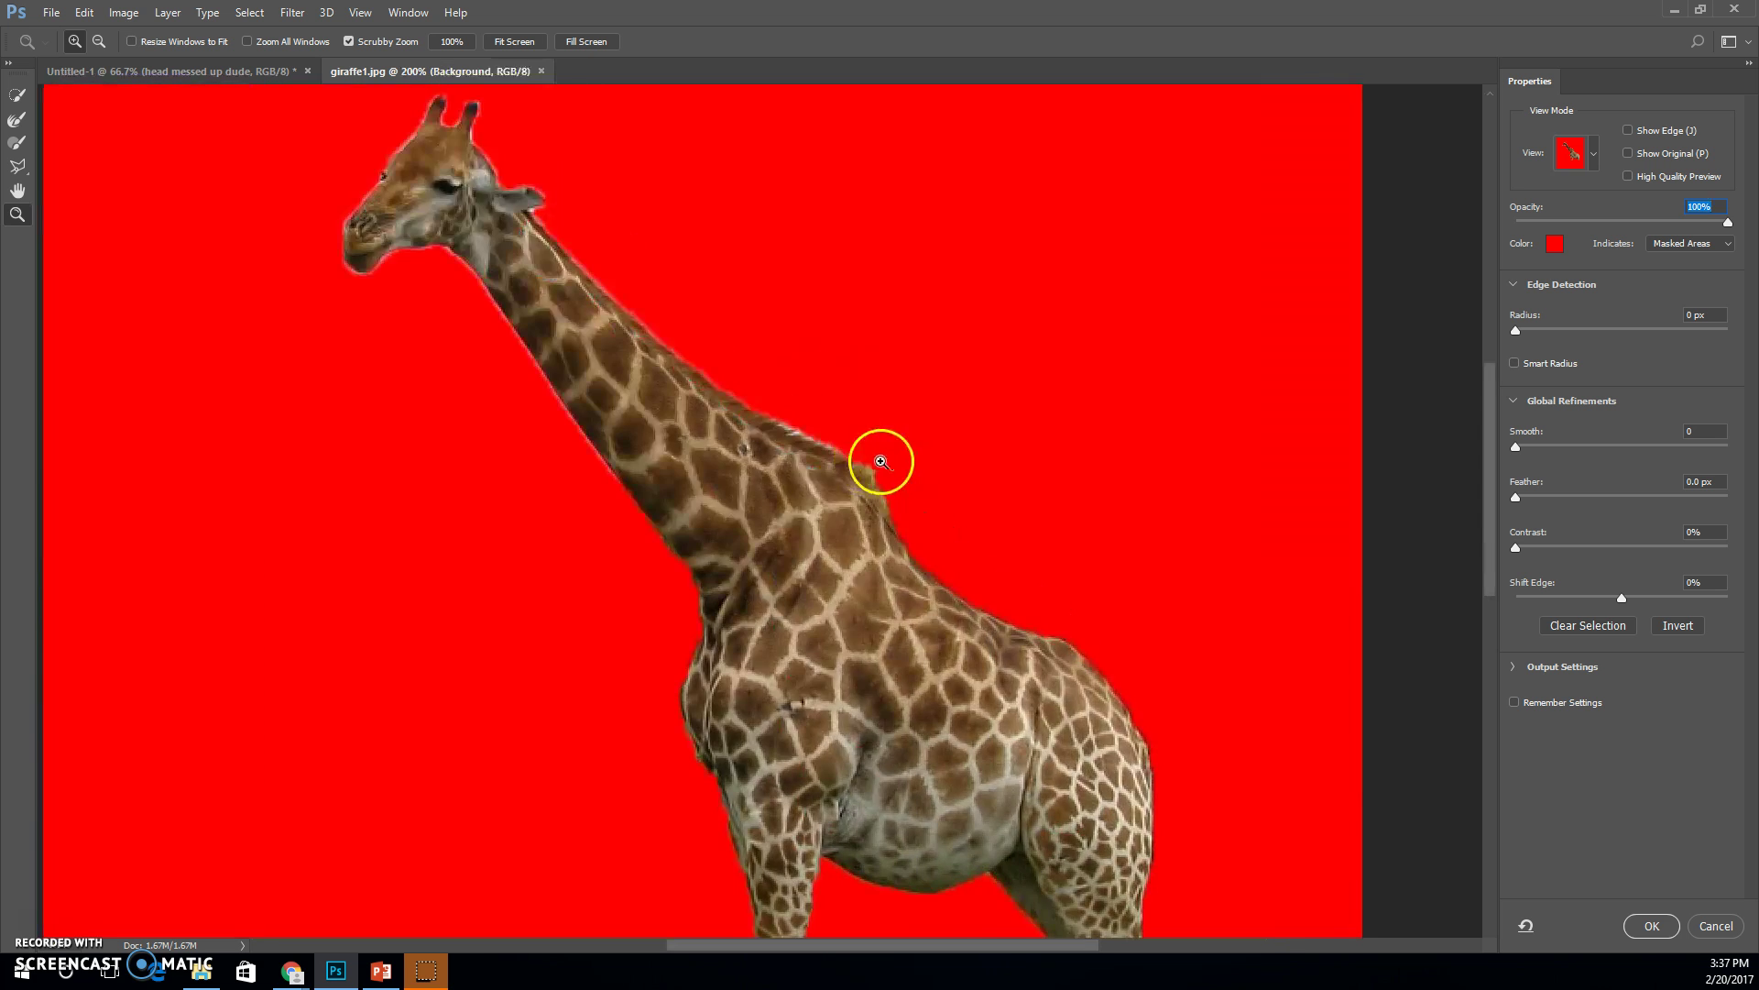
click(881, 462)
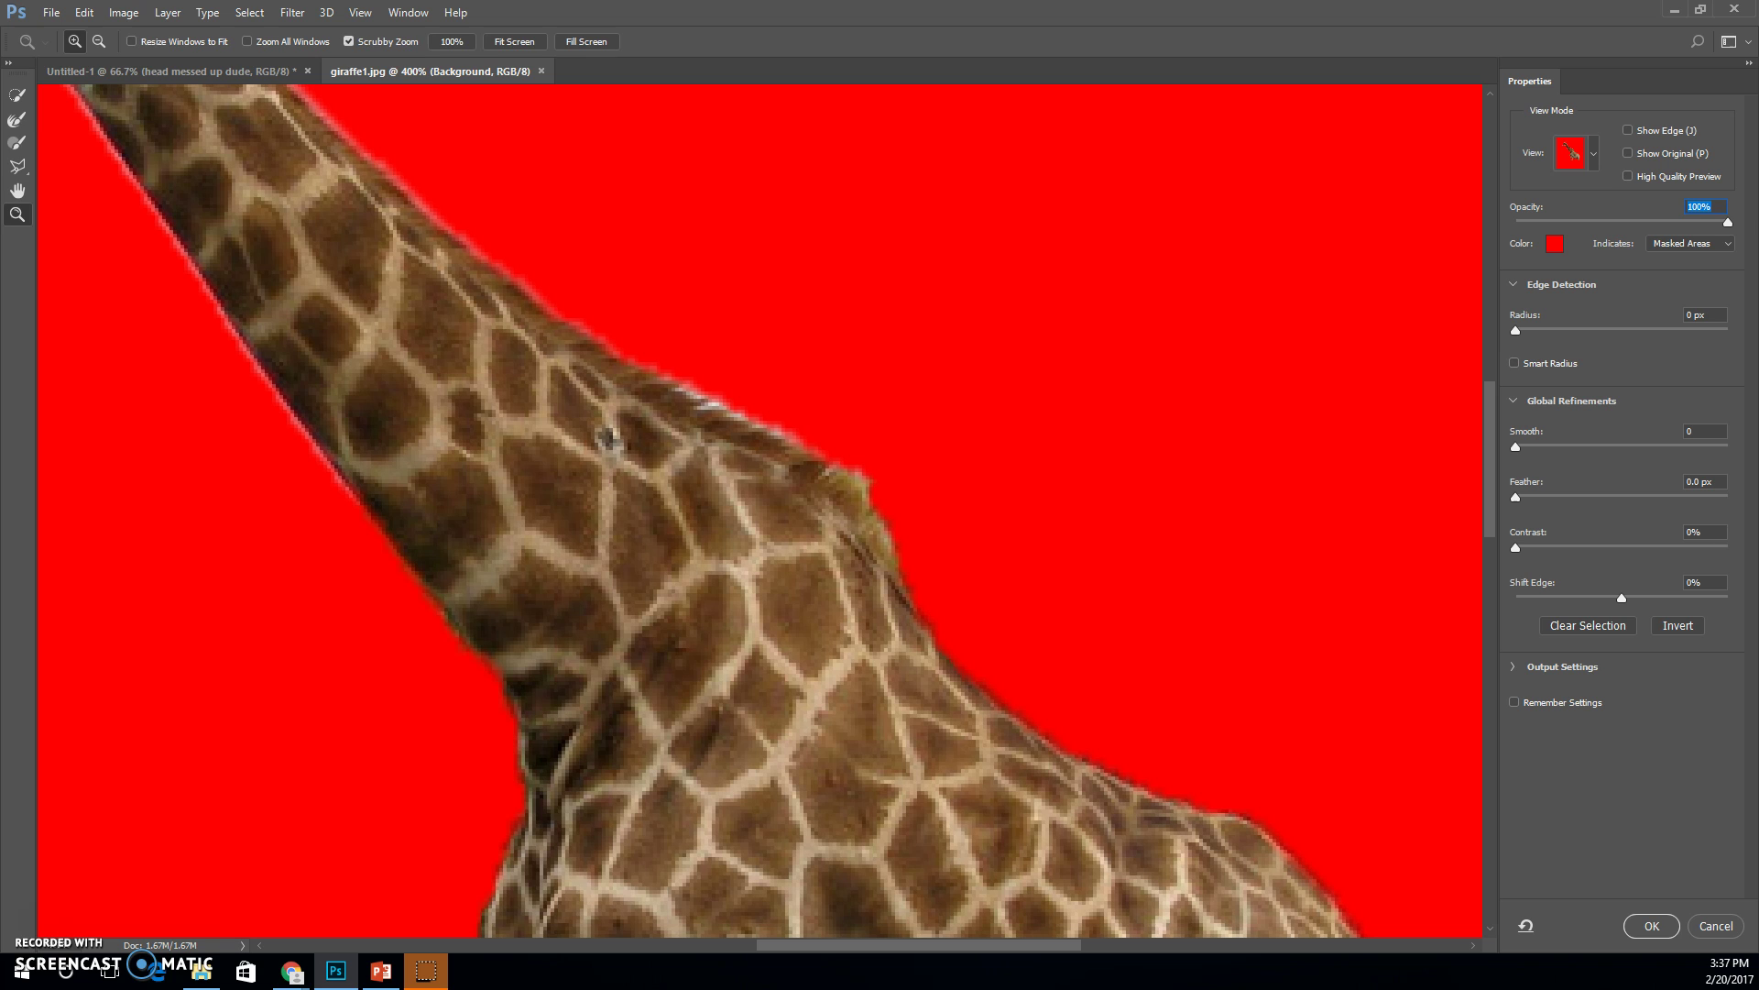
- With a size-1 Refine Edge Brush, pick up fur along the neck's top edge and throat
click(16, 120)
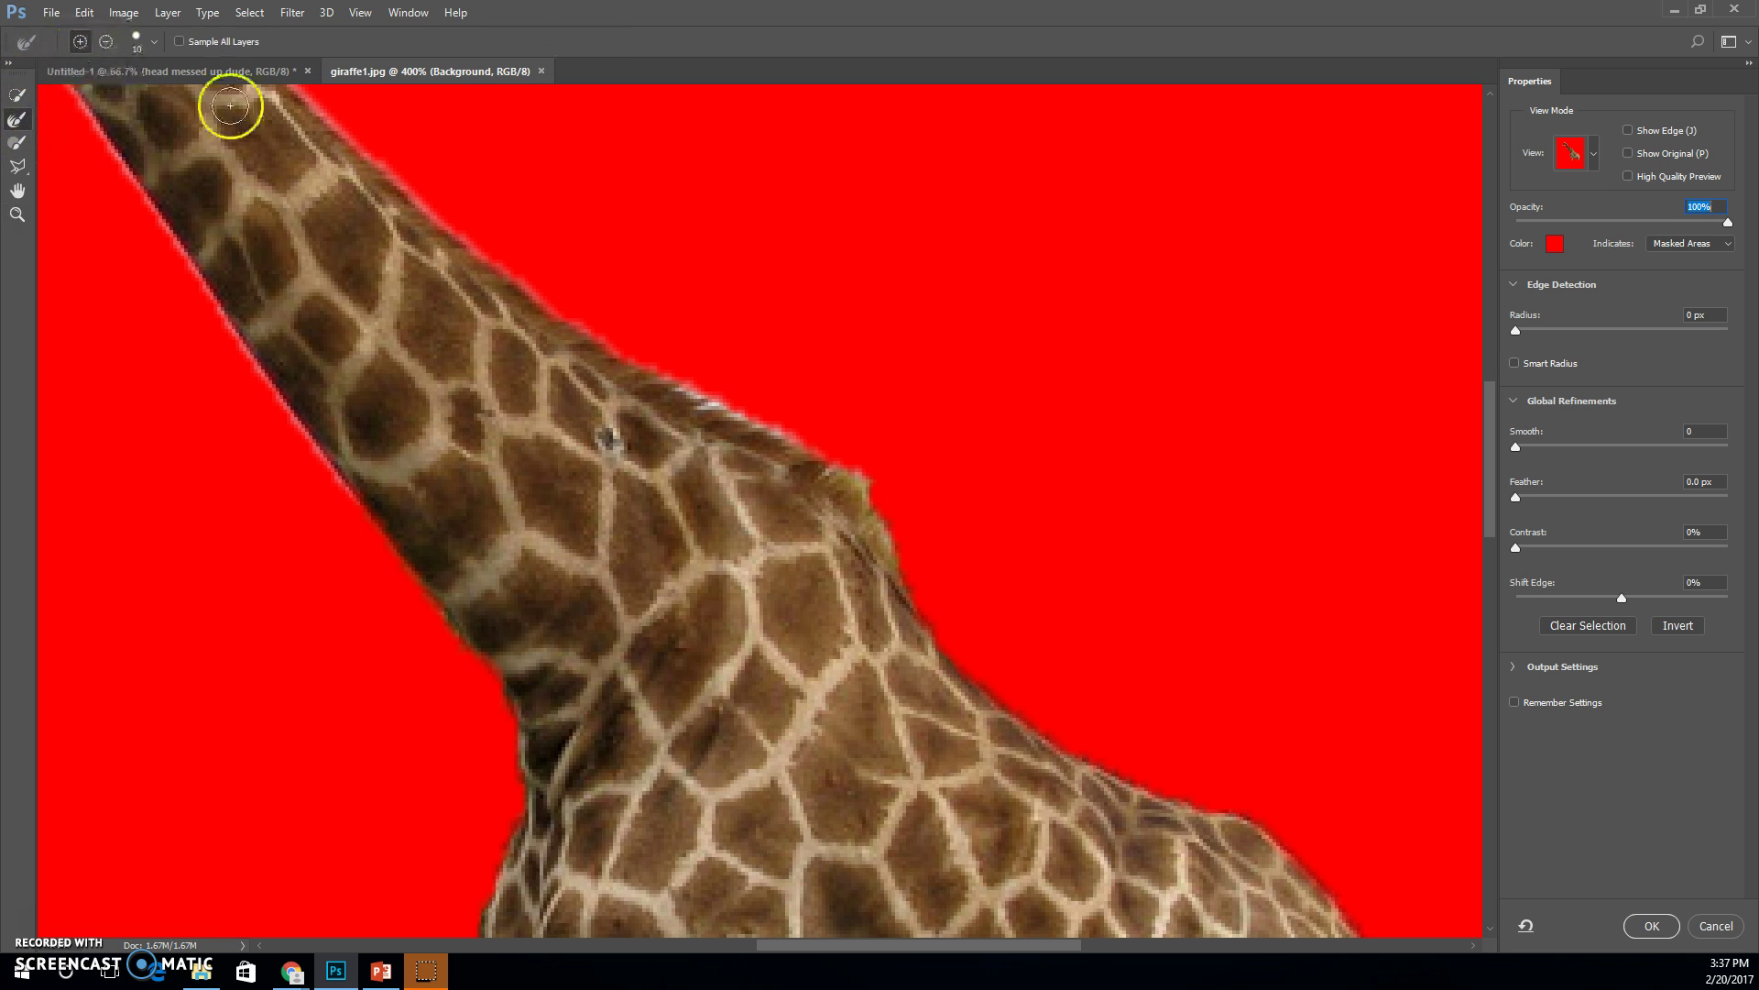
key(bracketleft)
key(bracketleft)
key(bracketleft)
key(bracketleft)
key(bracketleft)
key(bracketleft)
key(bracketleft)
key(bracketleft)
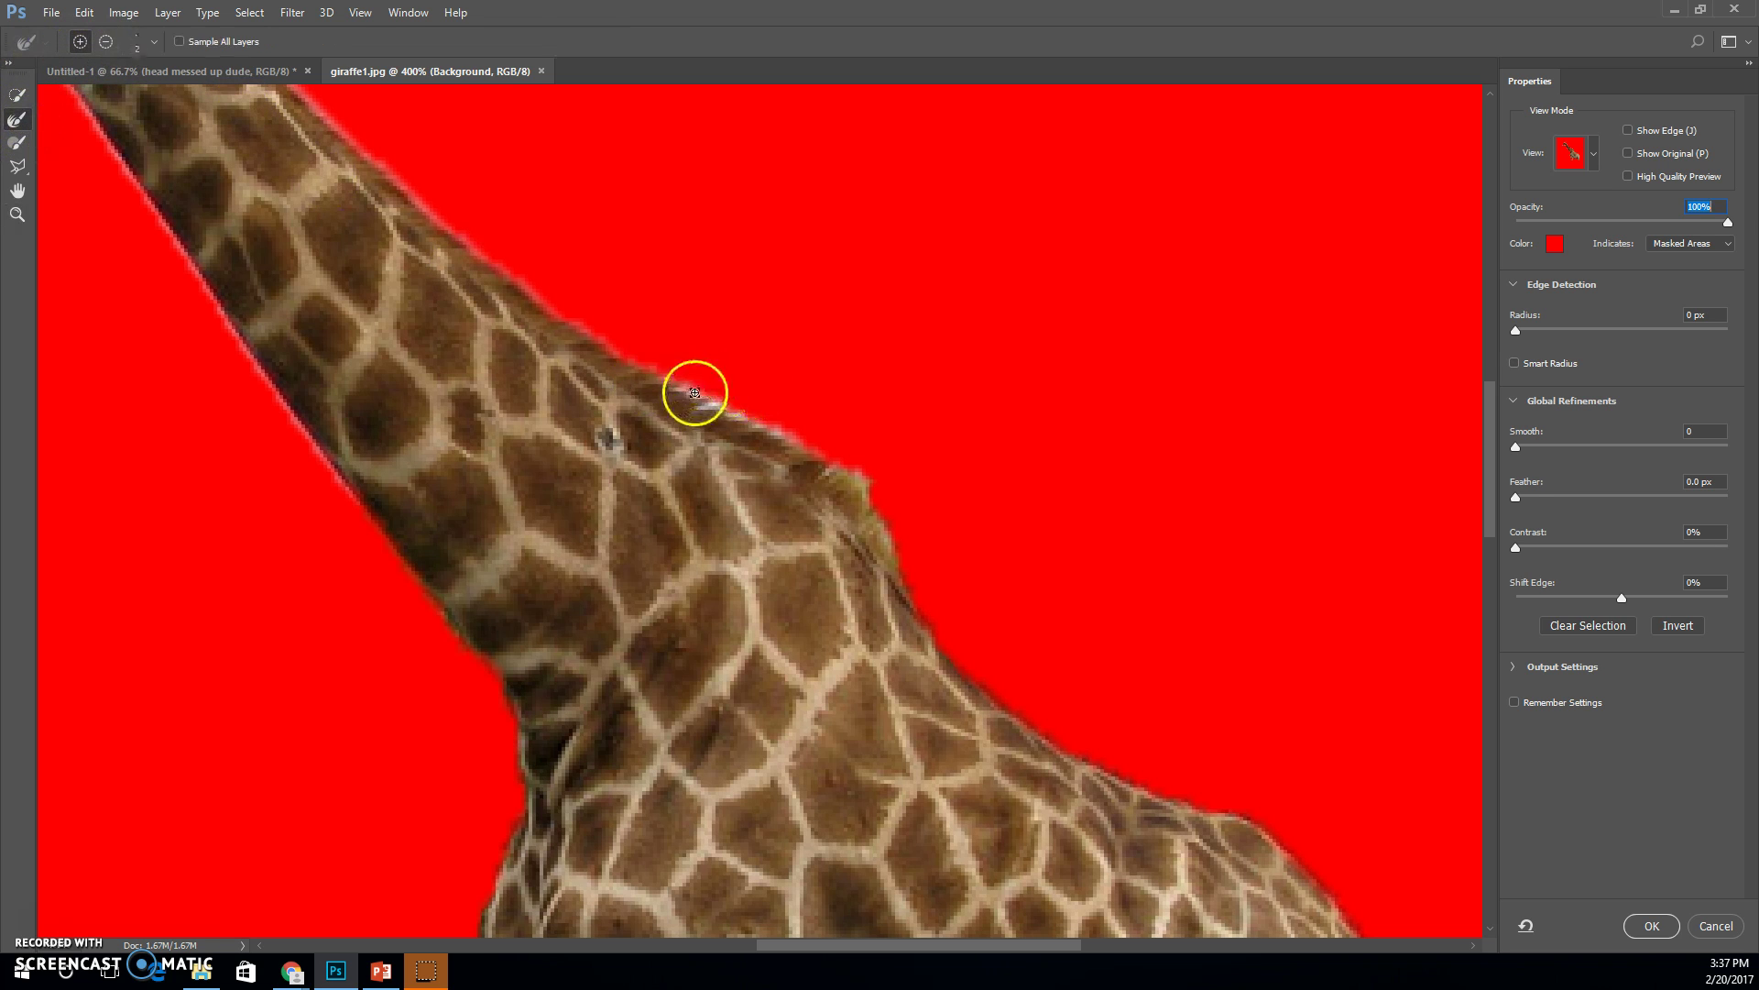
key(bracketleft)
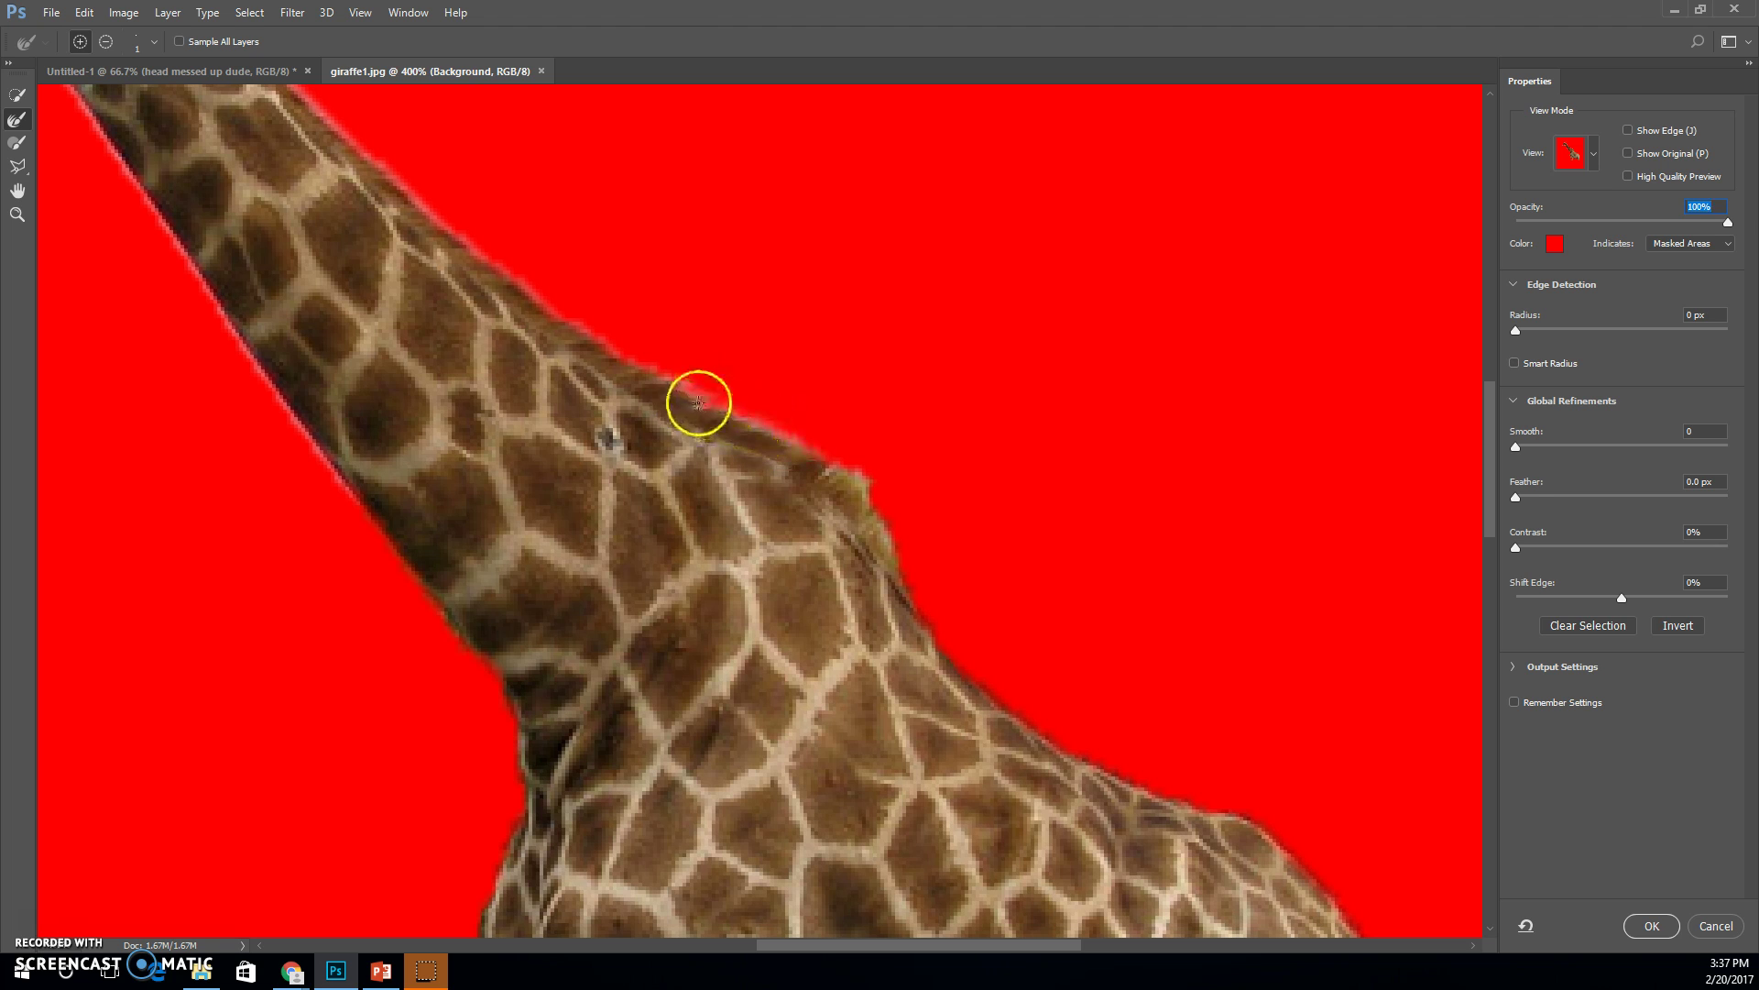
mouse_move(698, 401)
mouse_down()
mouse_move(870, 483)
mouse_move(901, 566)
mouse_move(980, 609)
mouse_up()
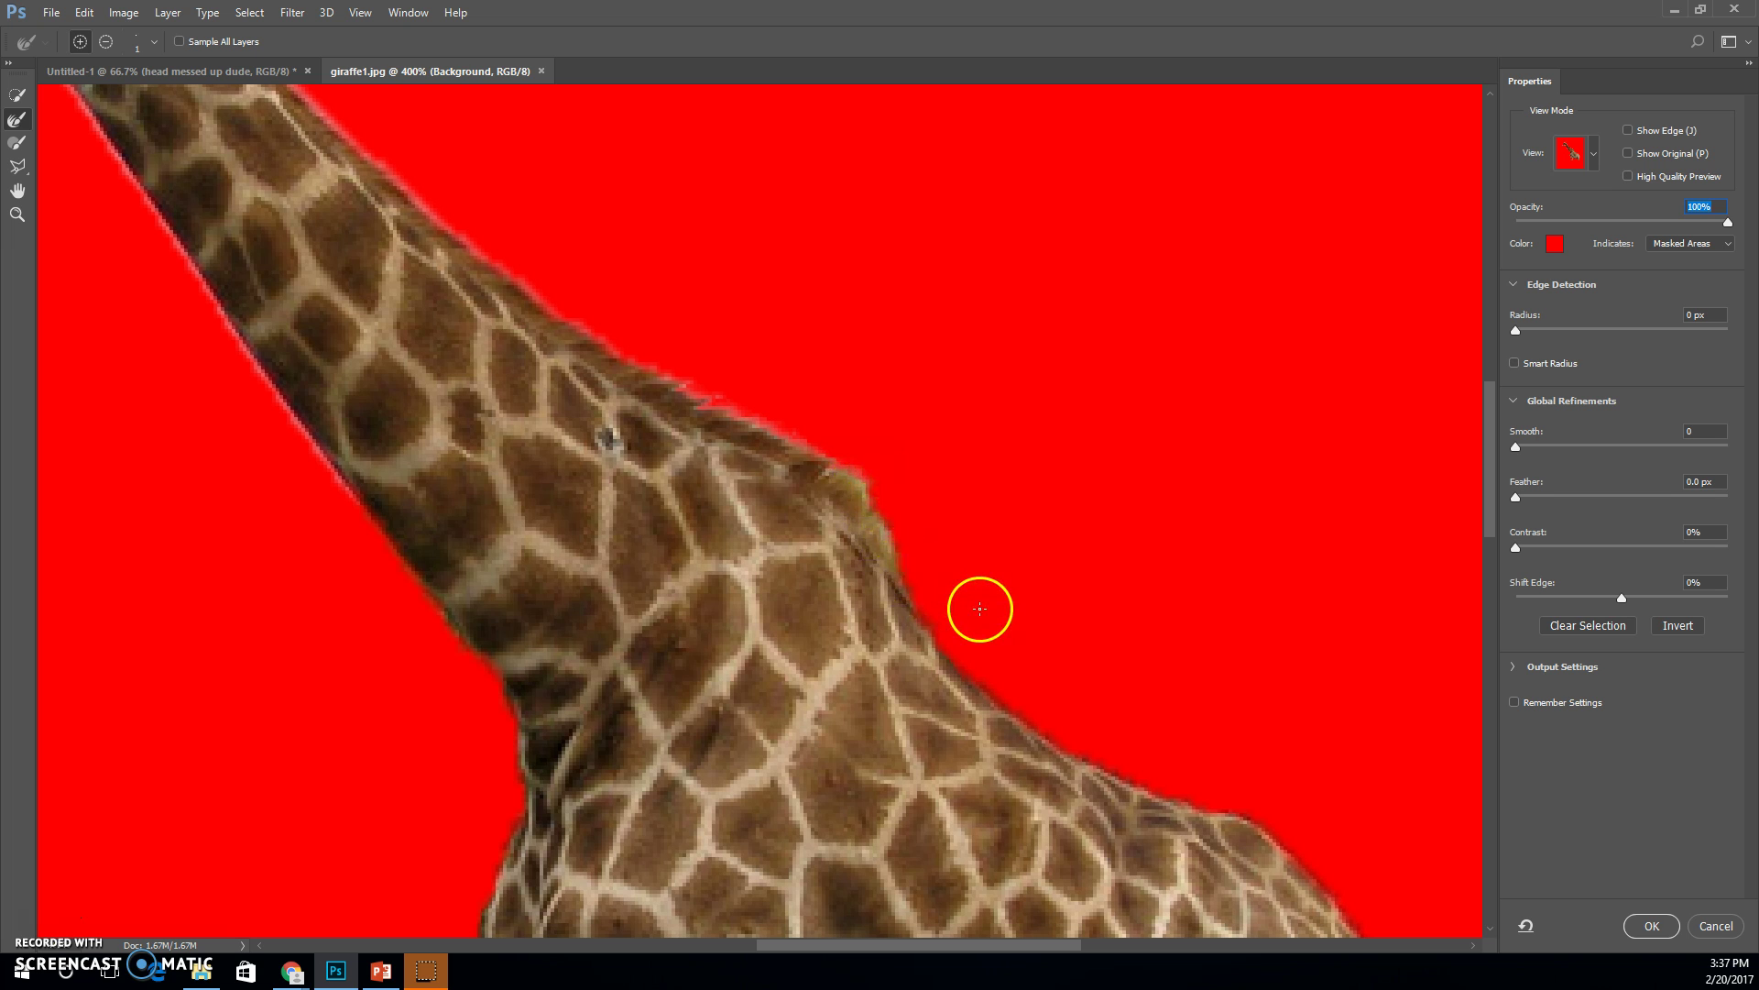
key(ctrl+minus)
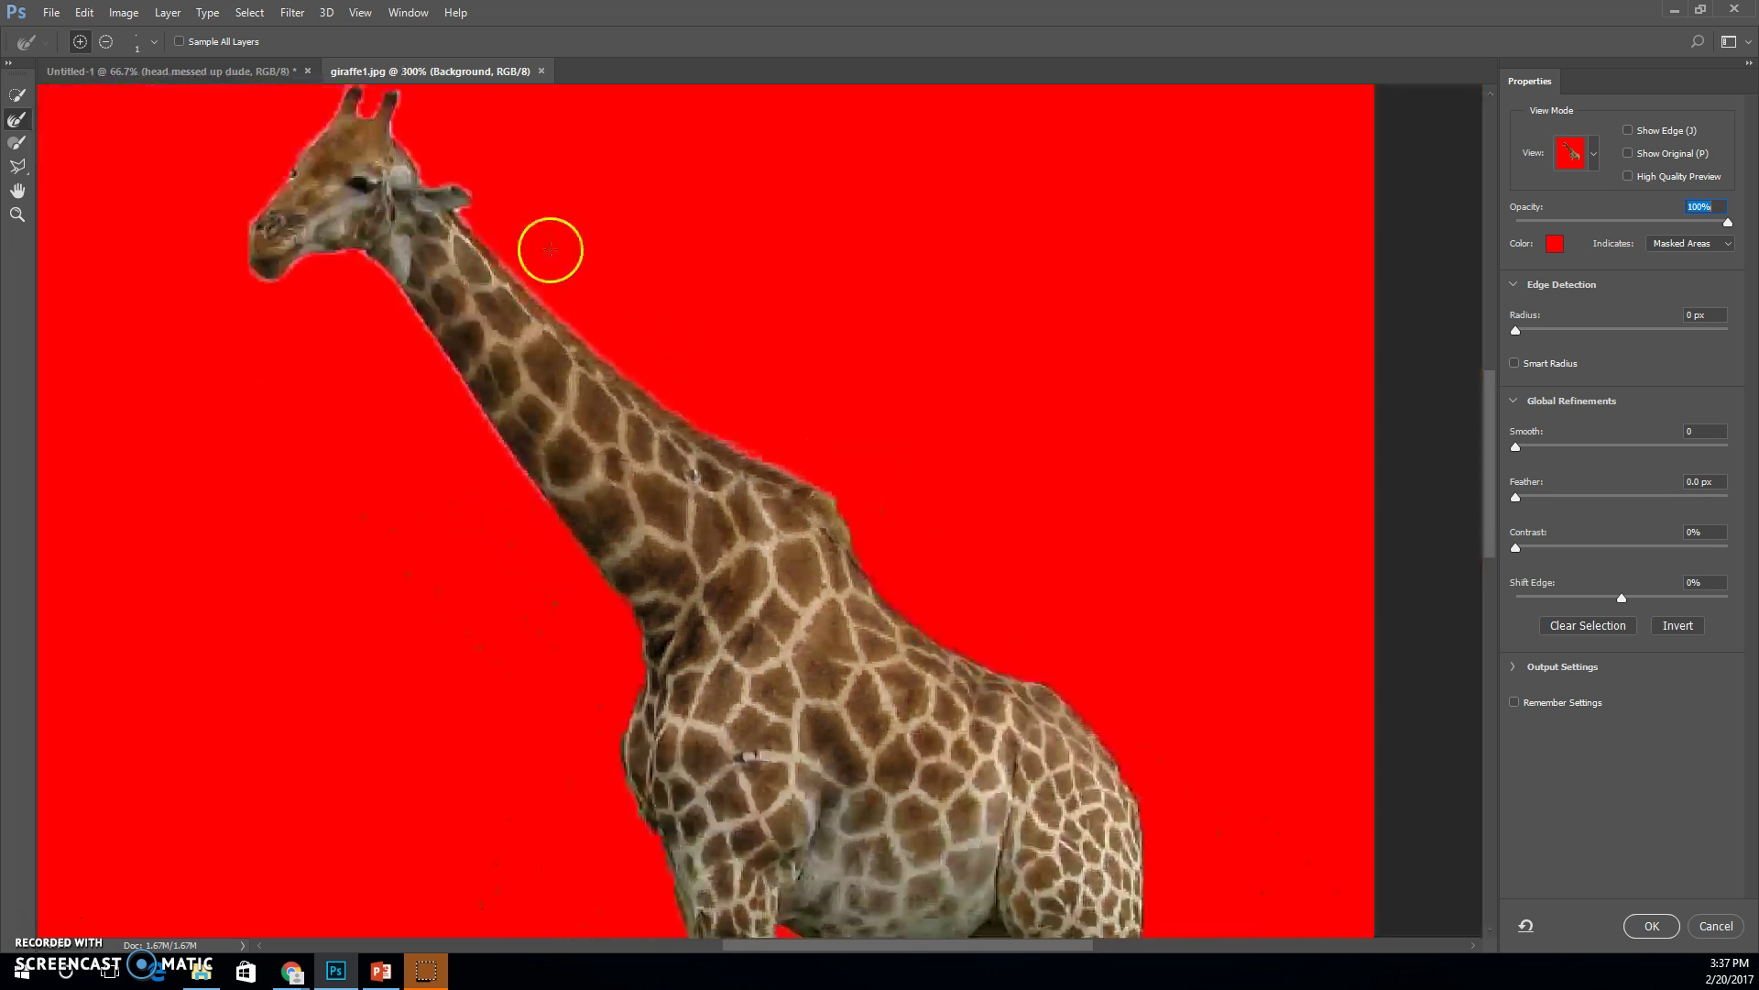
key(ctrl+minus)
key(ctrl+minus)
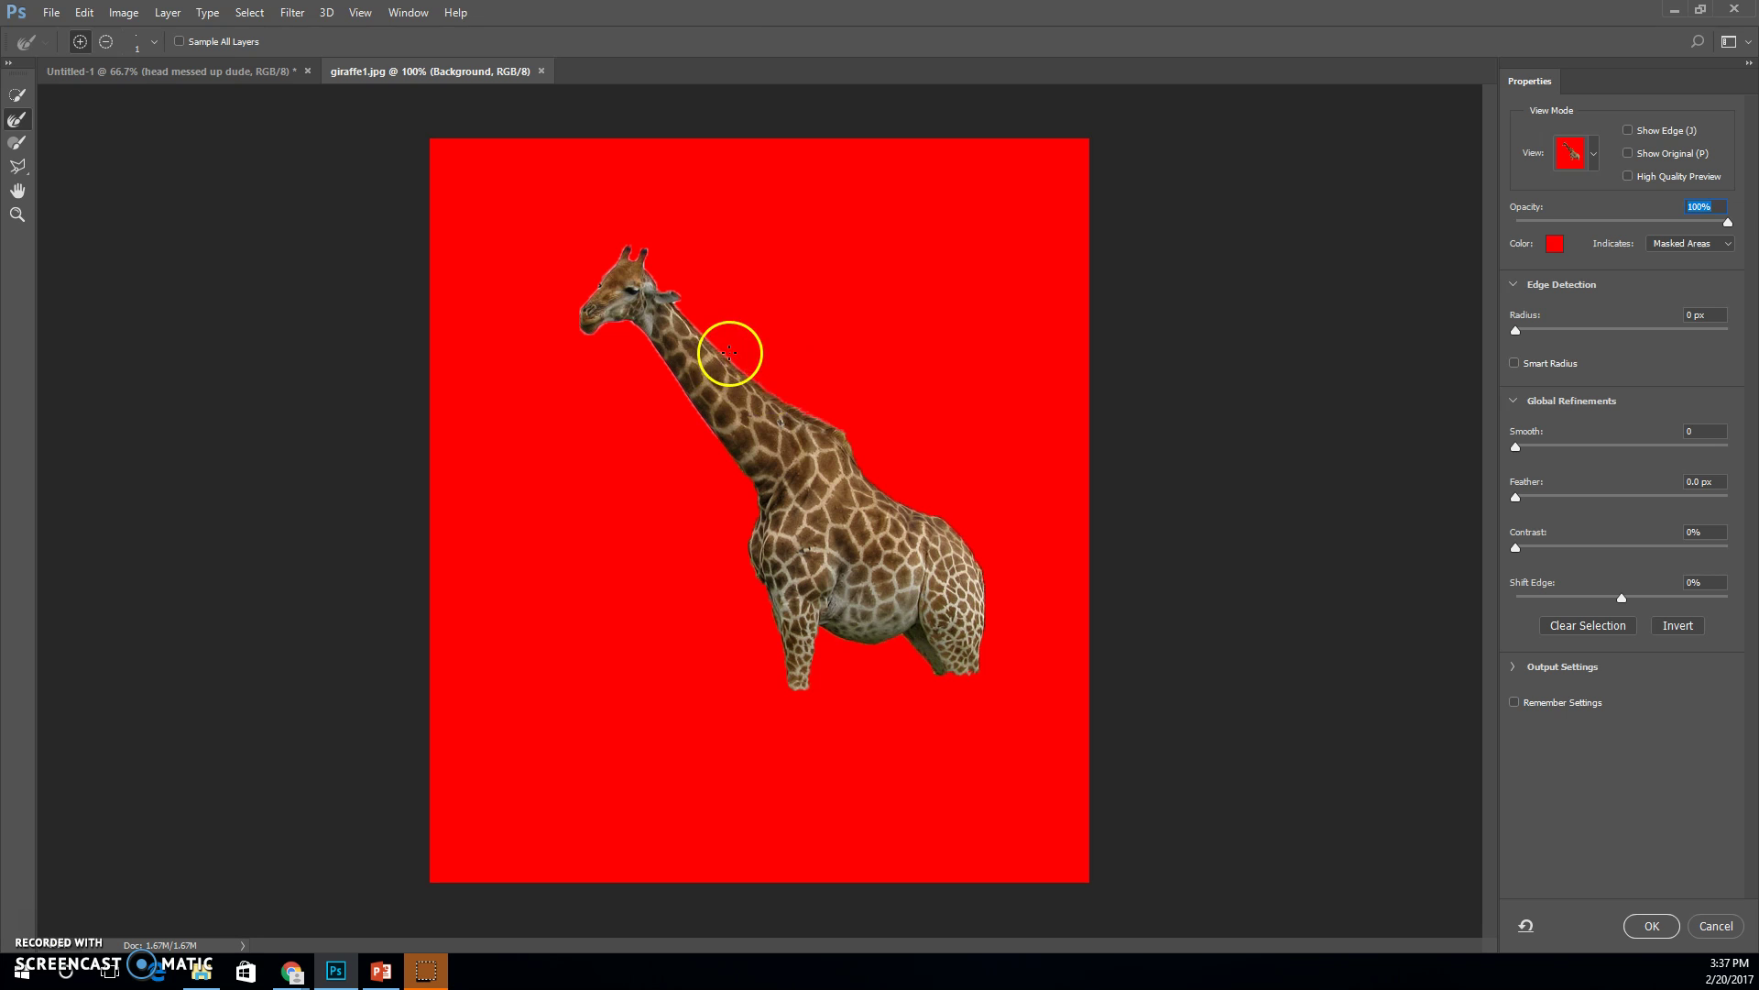
drag(613, 284, 736, 393)
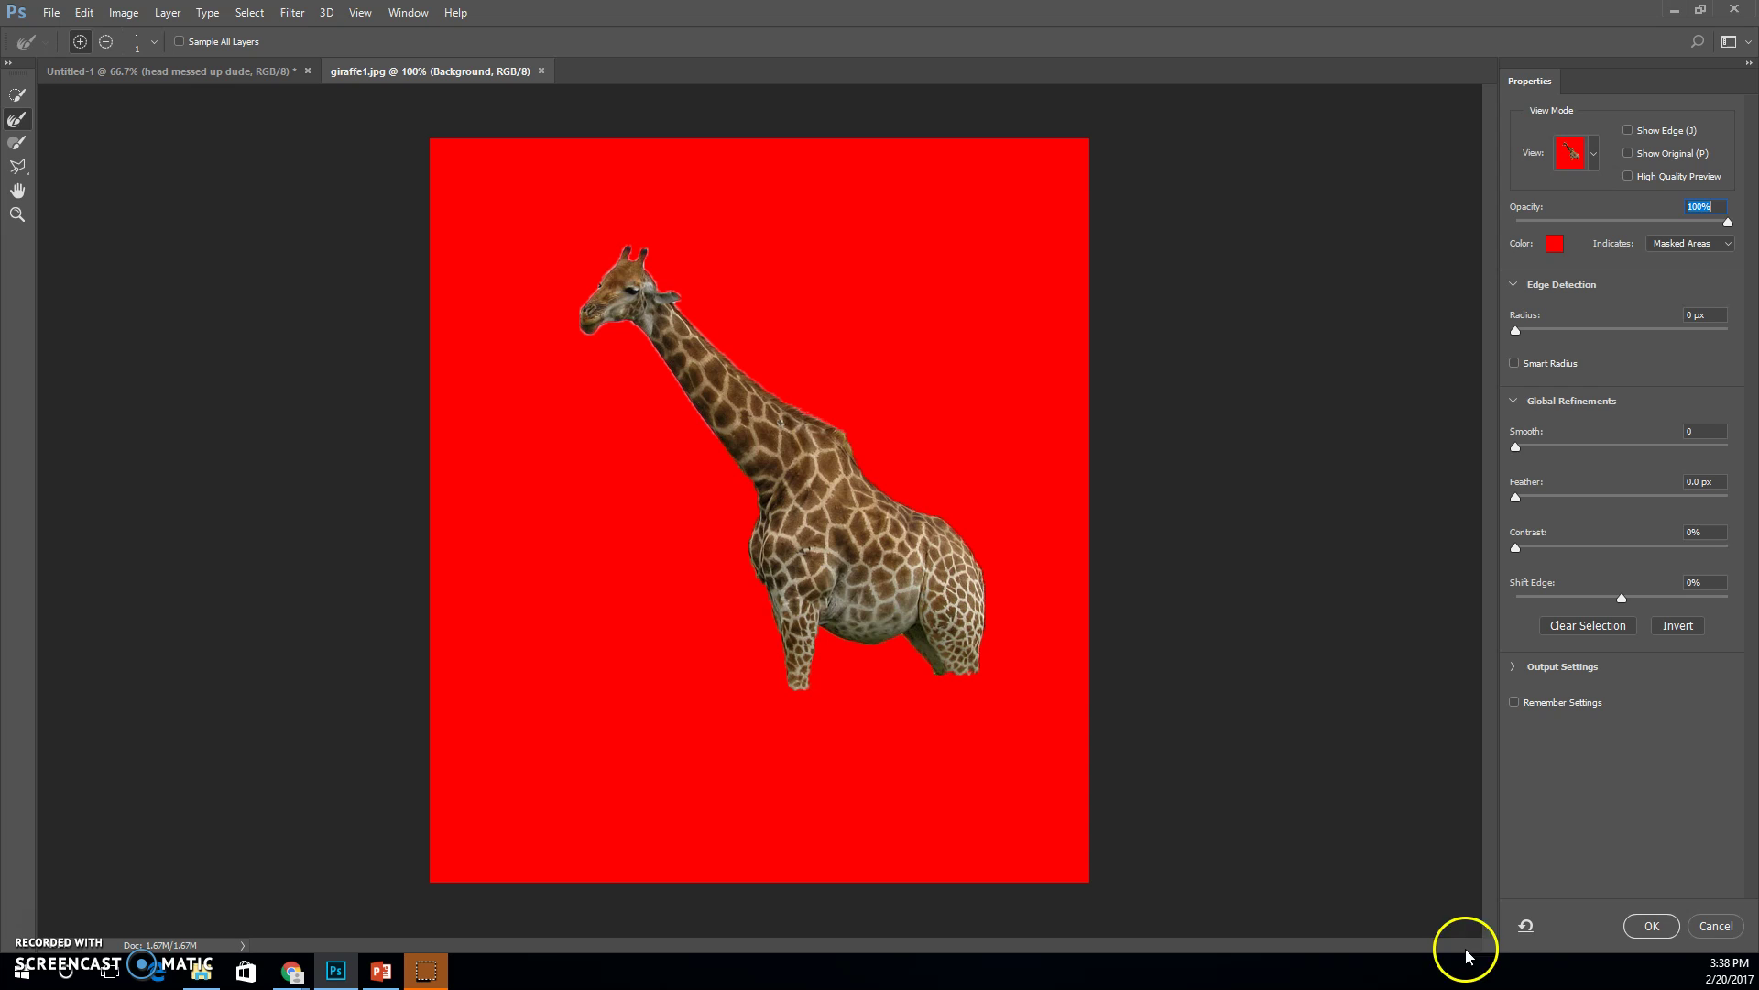
- Apply the refinement, deselect, and reopen Select and Mask with overlay opacity about 54%
click(1652, 925)
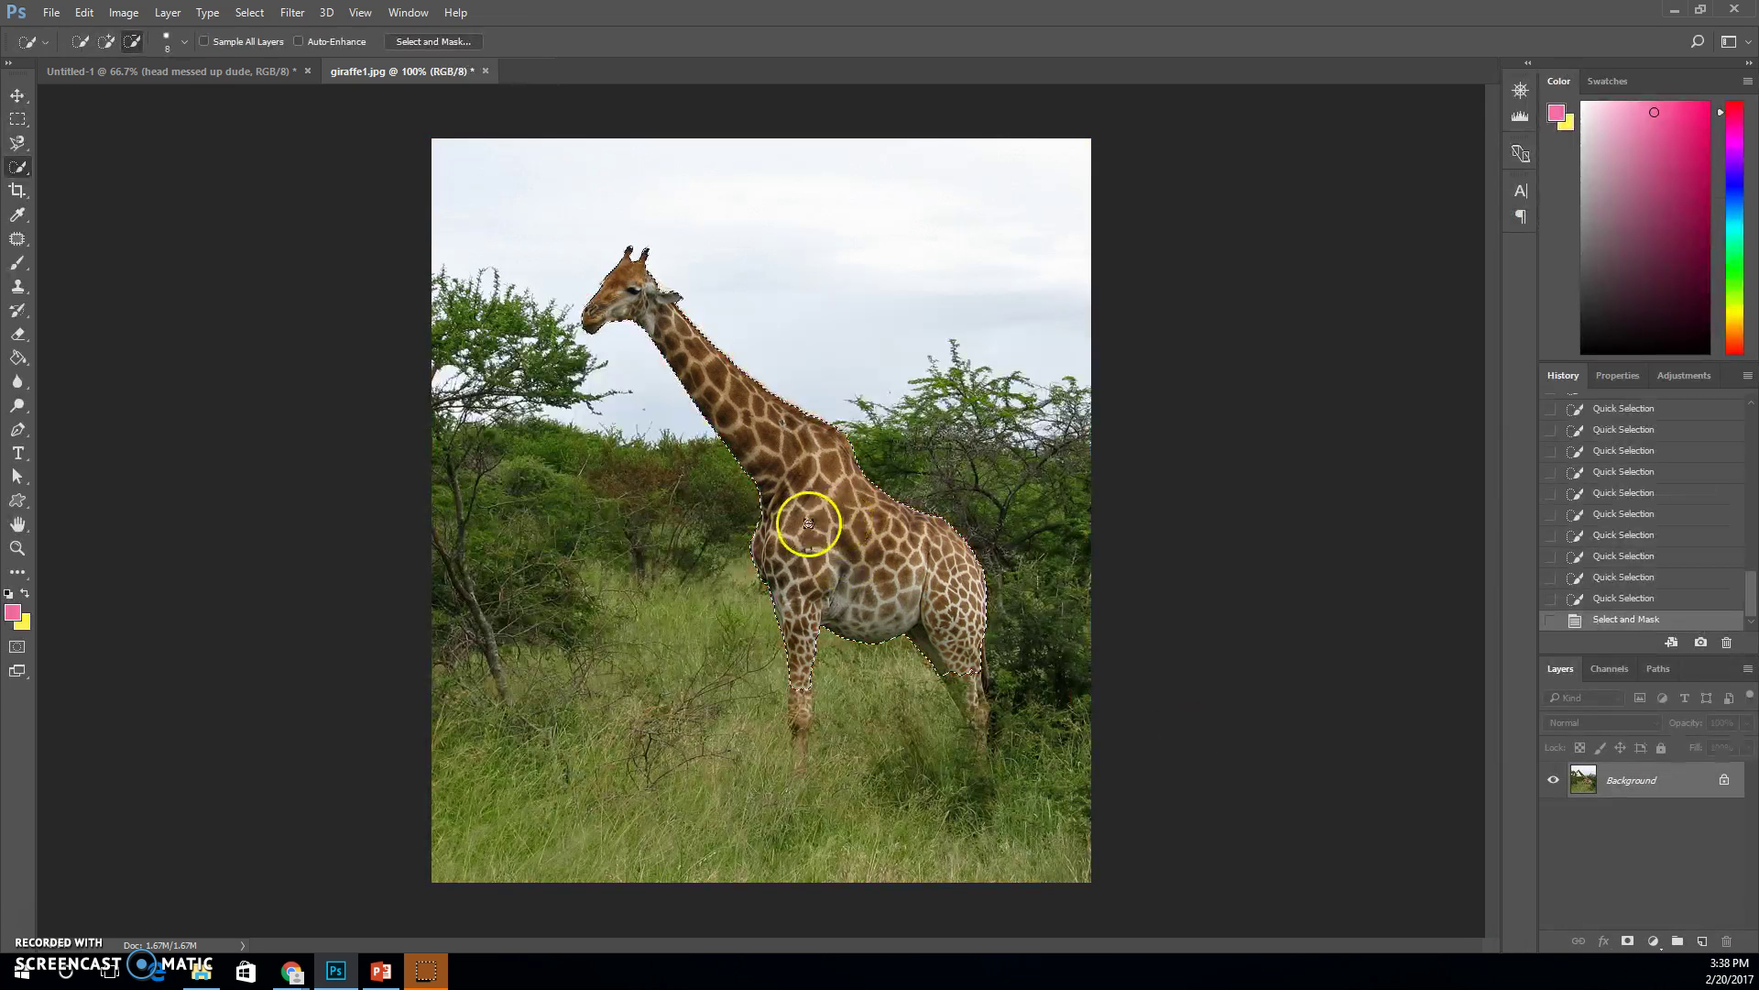
key(ctrl+d)
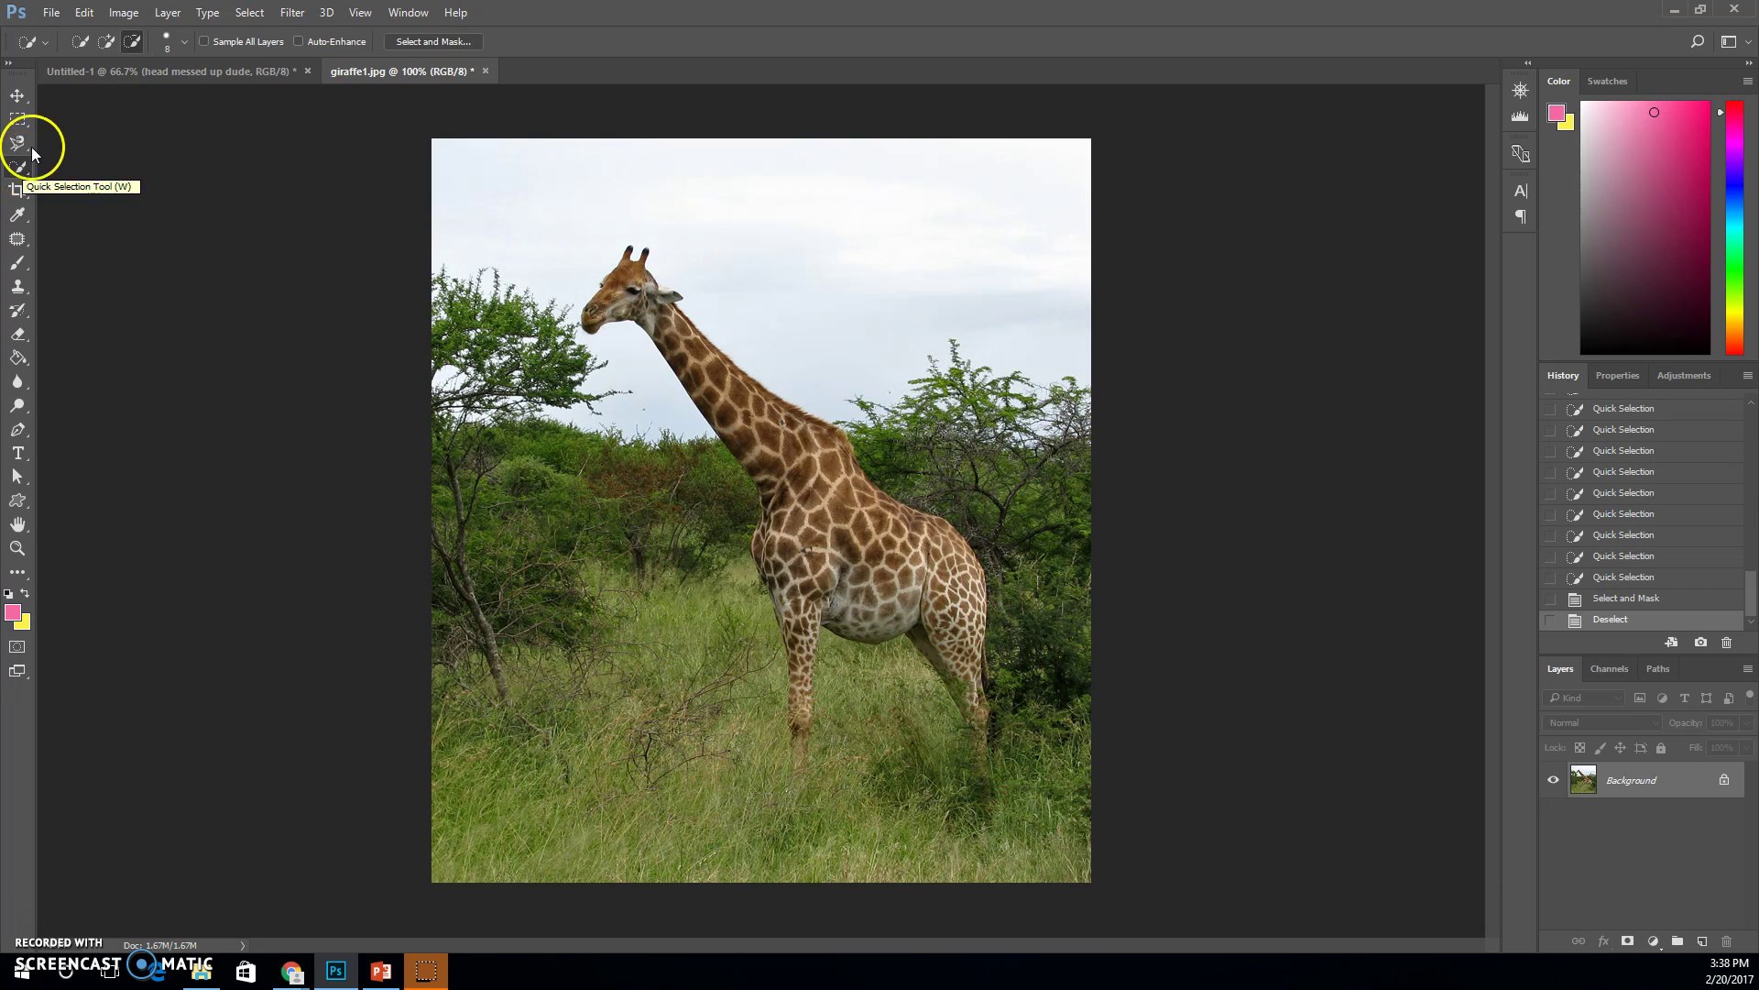
click(425, 41)
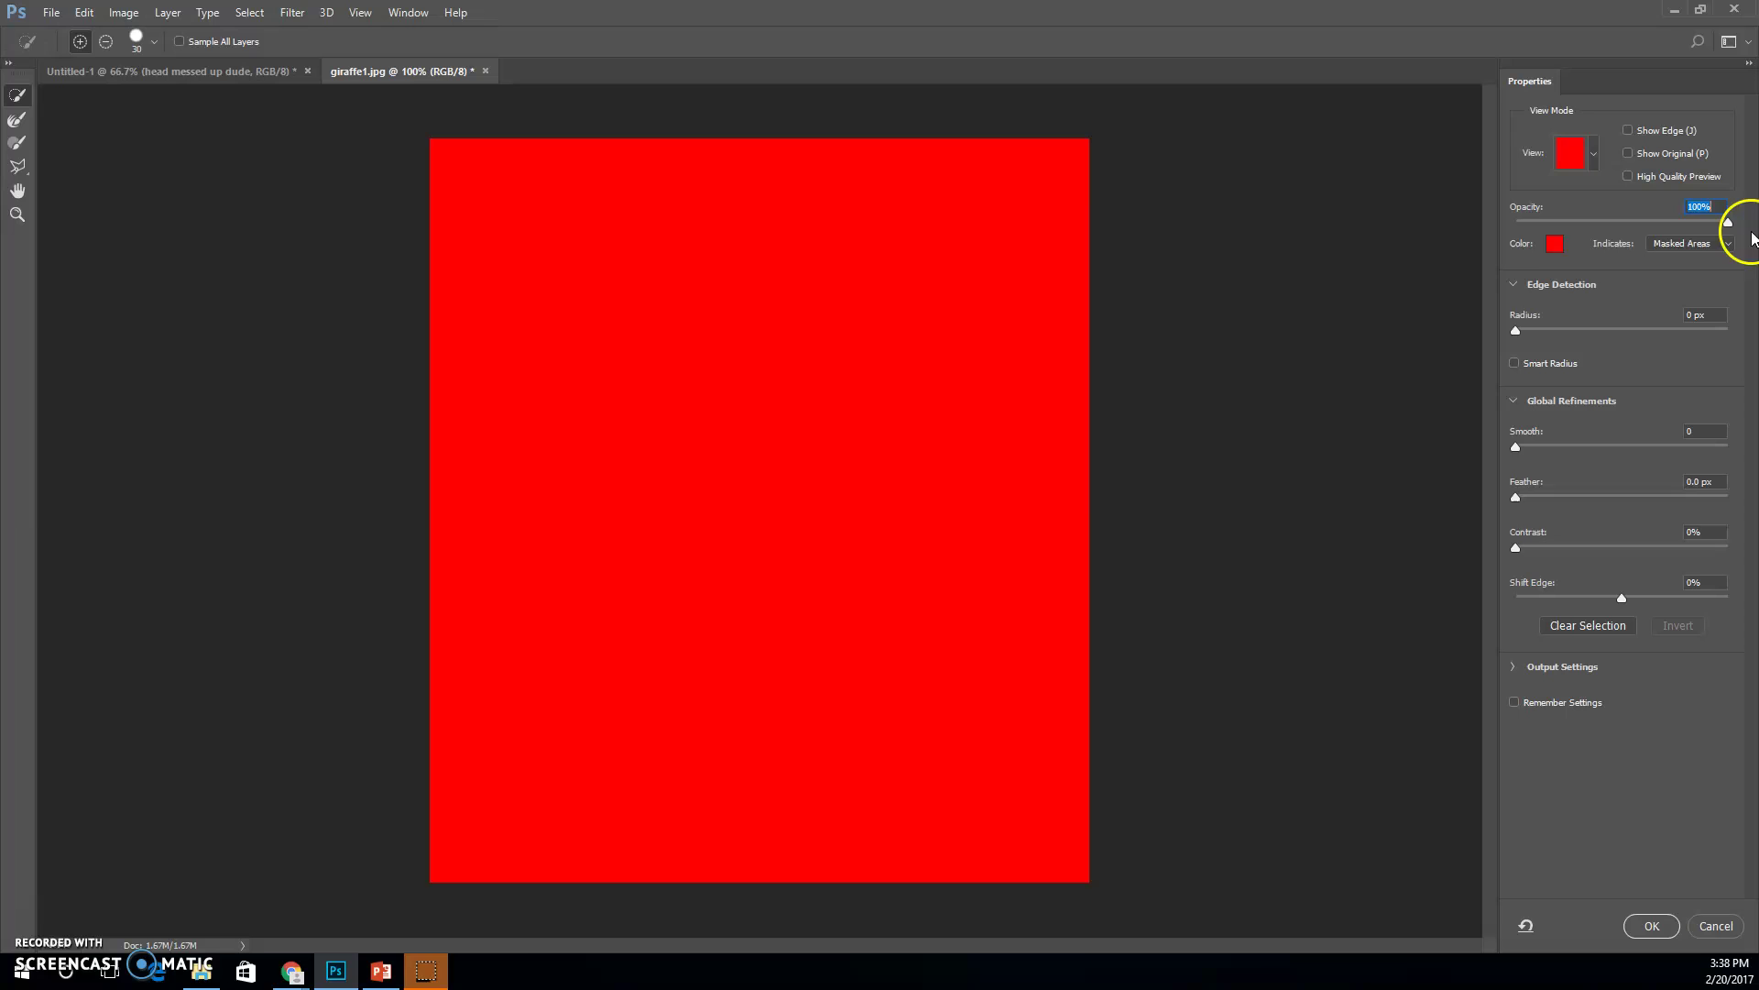
drag(1730, 224, 1636, 226)
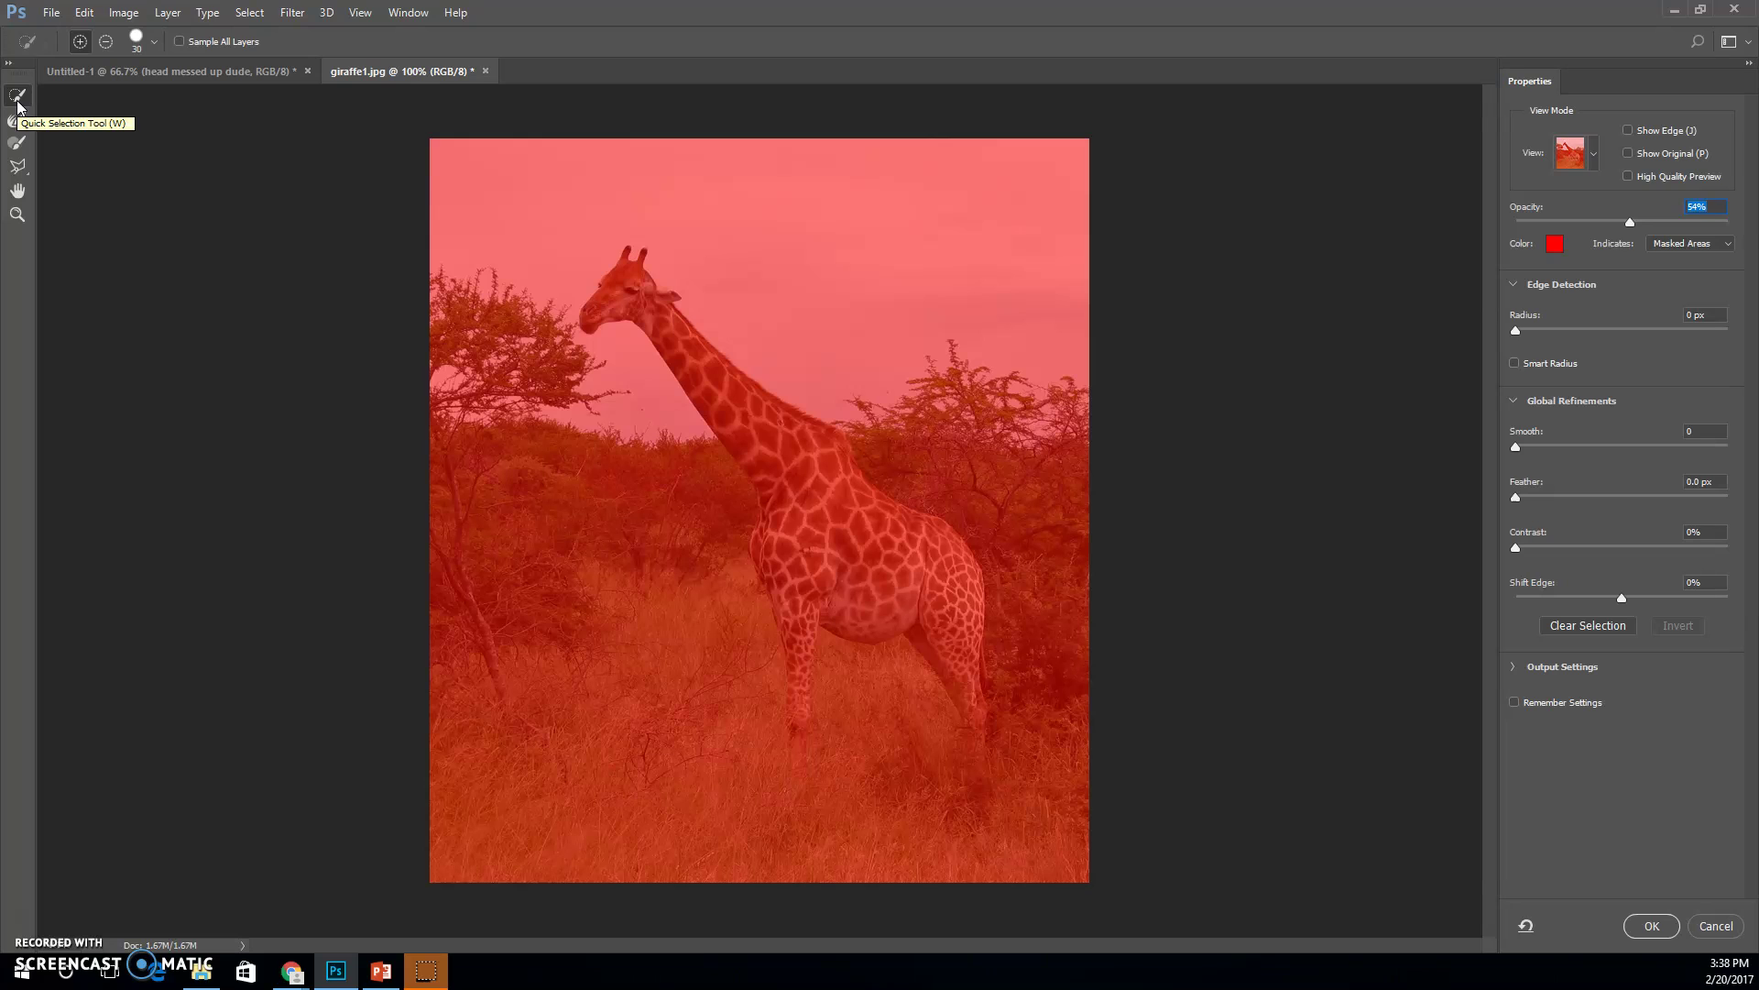
- Paint the giraffe's neck, head and body into the selection and refine its back edge
click(83, 44)
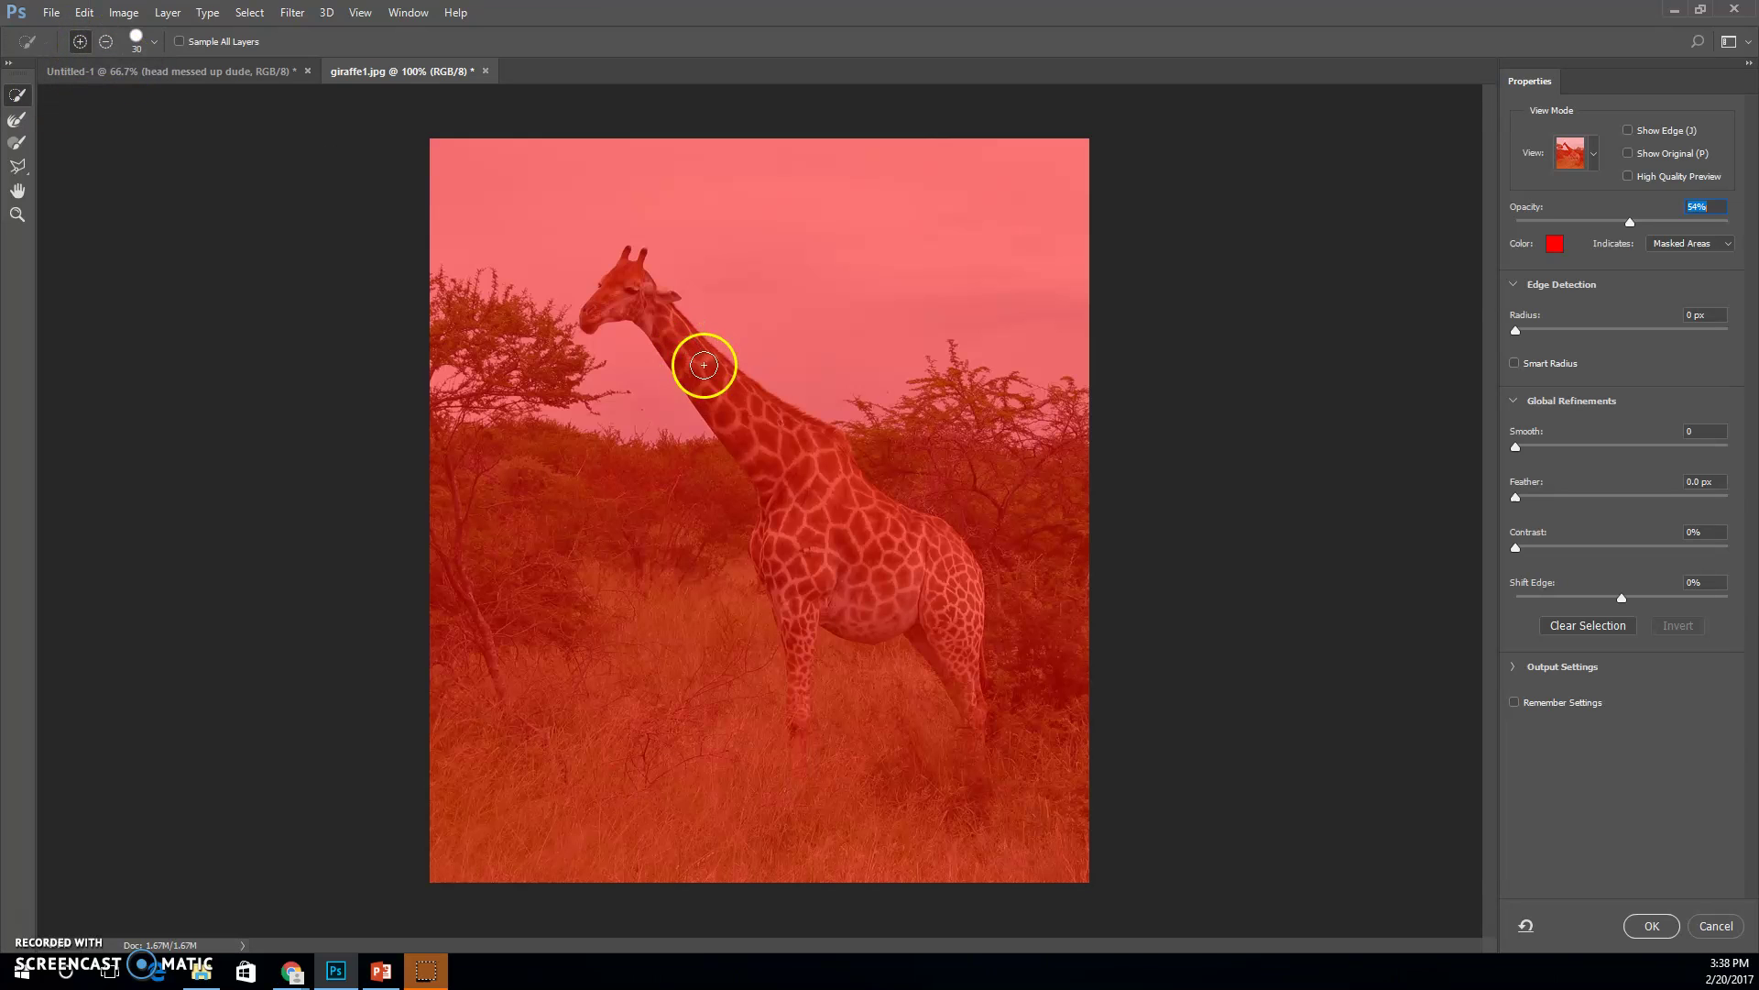
mouse_move(699, 361)
mouse_down()
mouse_move(819, 460)
mouse_move(863, 558)
mouse_move(821, 486)
mouse_move(769, 447)
mouse_move(794, 517)
mouse_move(755, 443)
mouse_move(783, 547)
mouse_move(770, 555)
mouse_move(855, 582)
mouse_move(873, 562)
mouse_move(920, 570)
mouse_move(875, 519)
mouse_move(918, 536)
mouse_move(950, 607)
mouse_move(946, 569)
mouse_move(959, 645)
mouse_move(939, 588)
mouse_move(923, 624)
mouse_move(971, 688)
mouse_move(786, 569)
mouse_move(798, 629)
mouse_up()
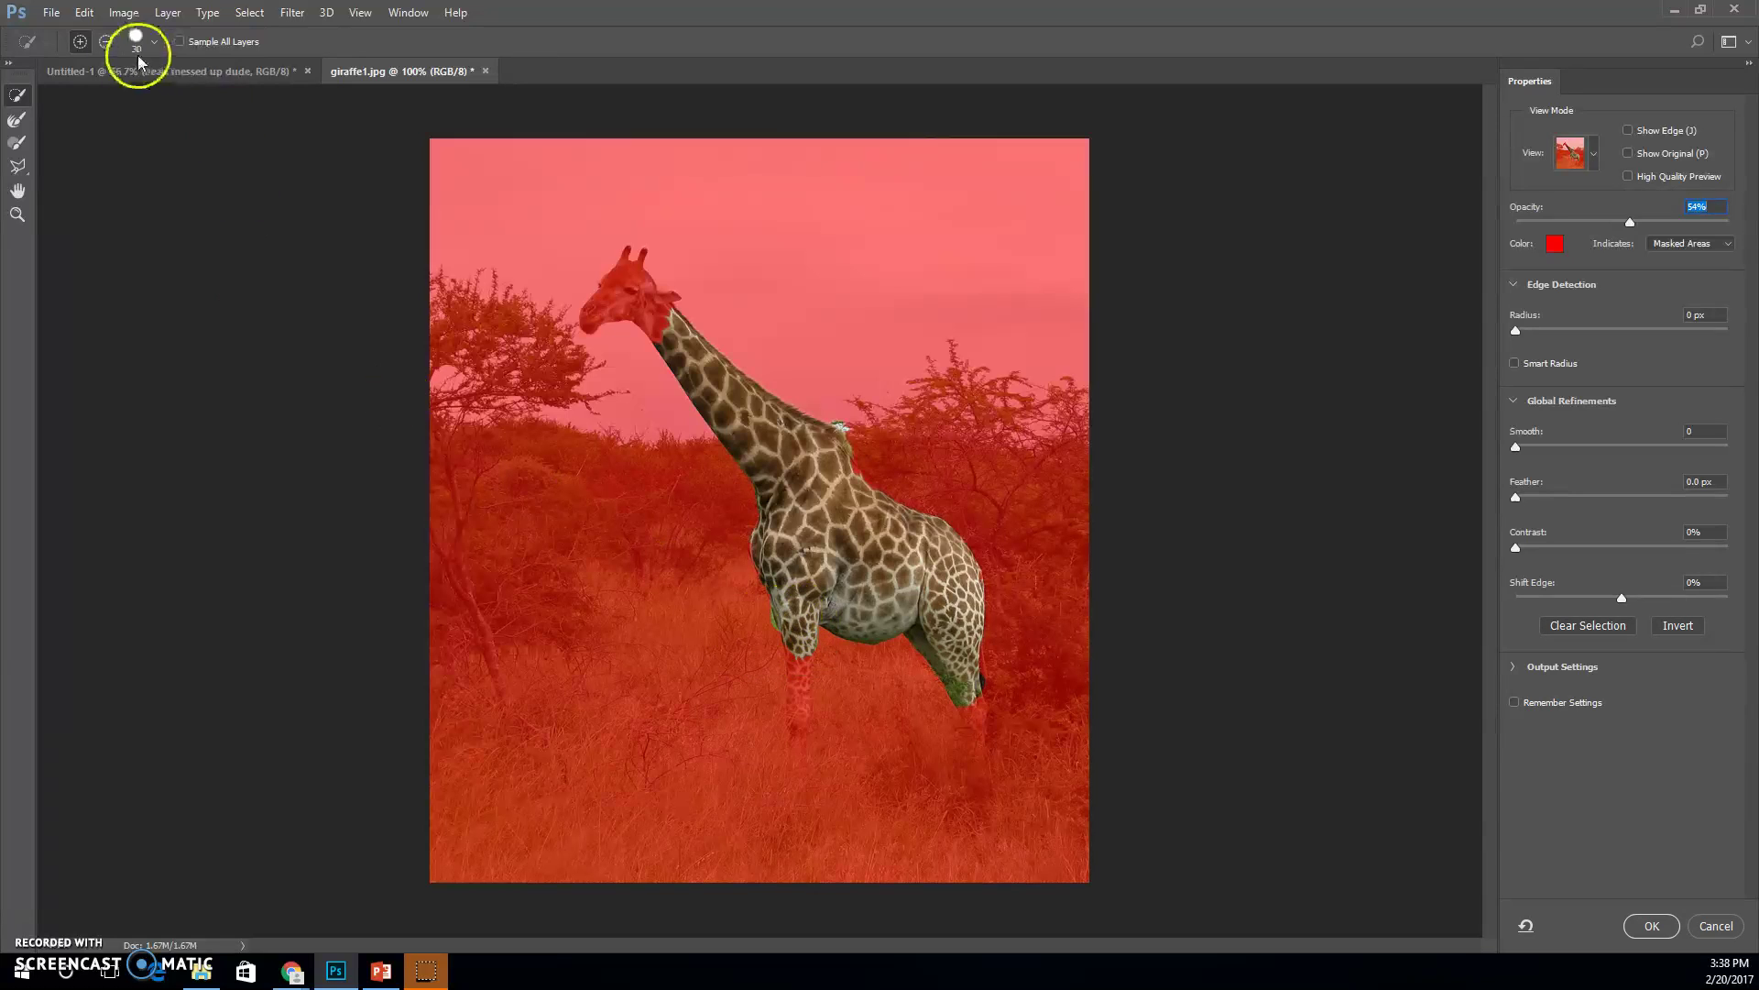
click(105, 41)
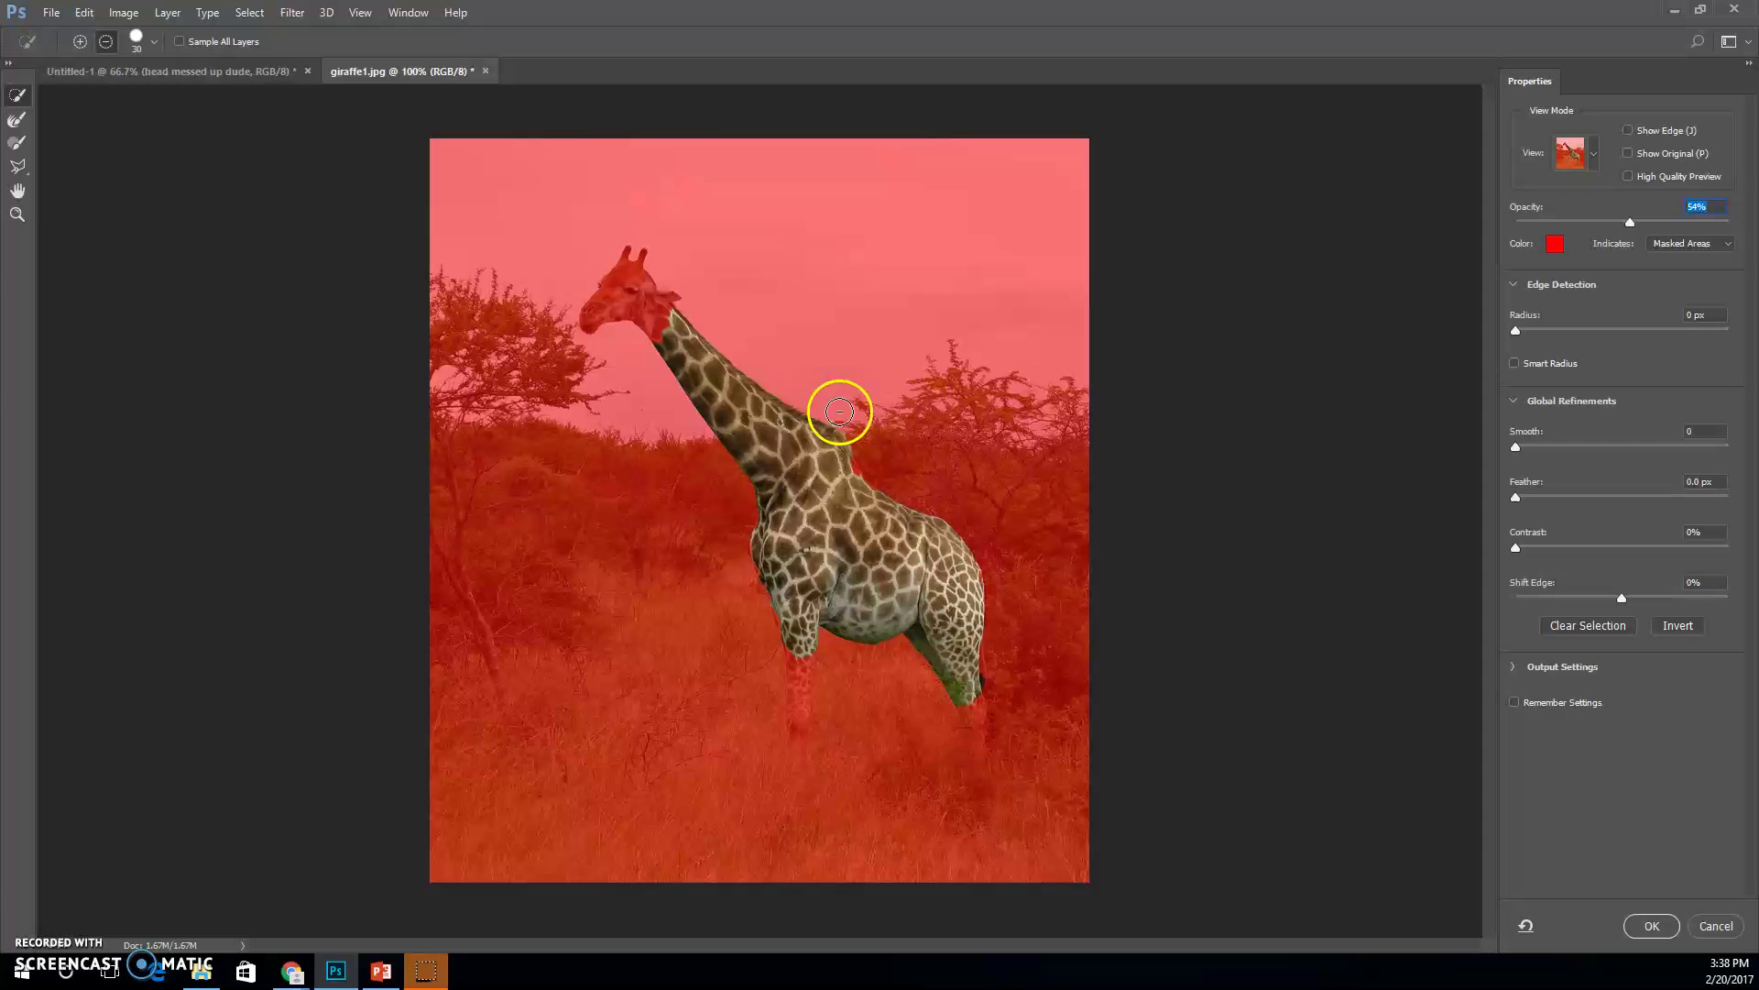
mouse_move(706, 339)
mouse_down()
mouse_move(624, 284)
mouse_move(782, 433)
mouse_move(858, 663)
mouse_move(789, 675)
mouse_up()
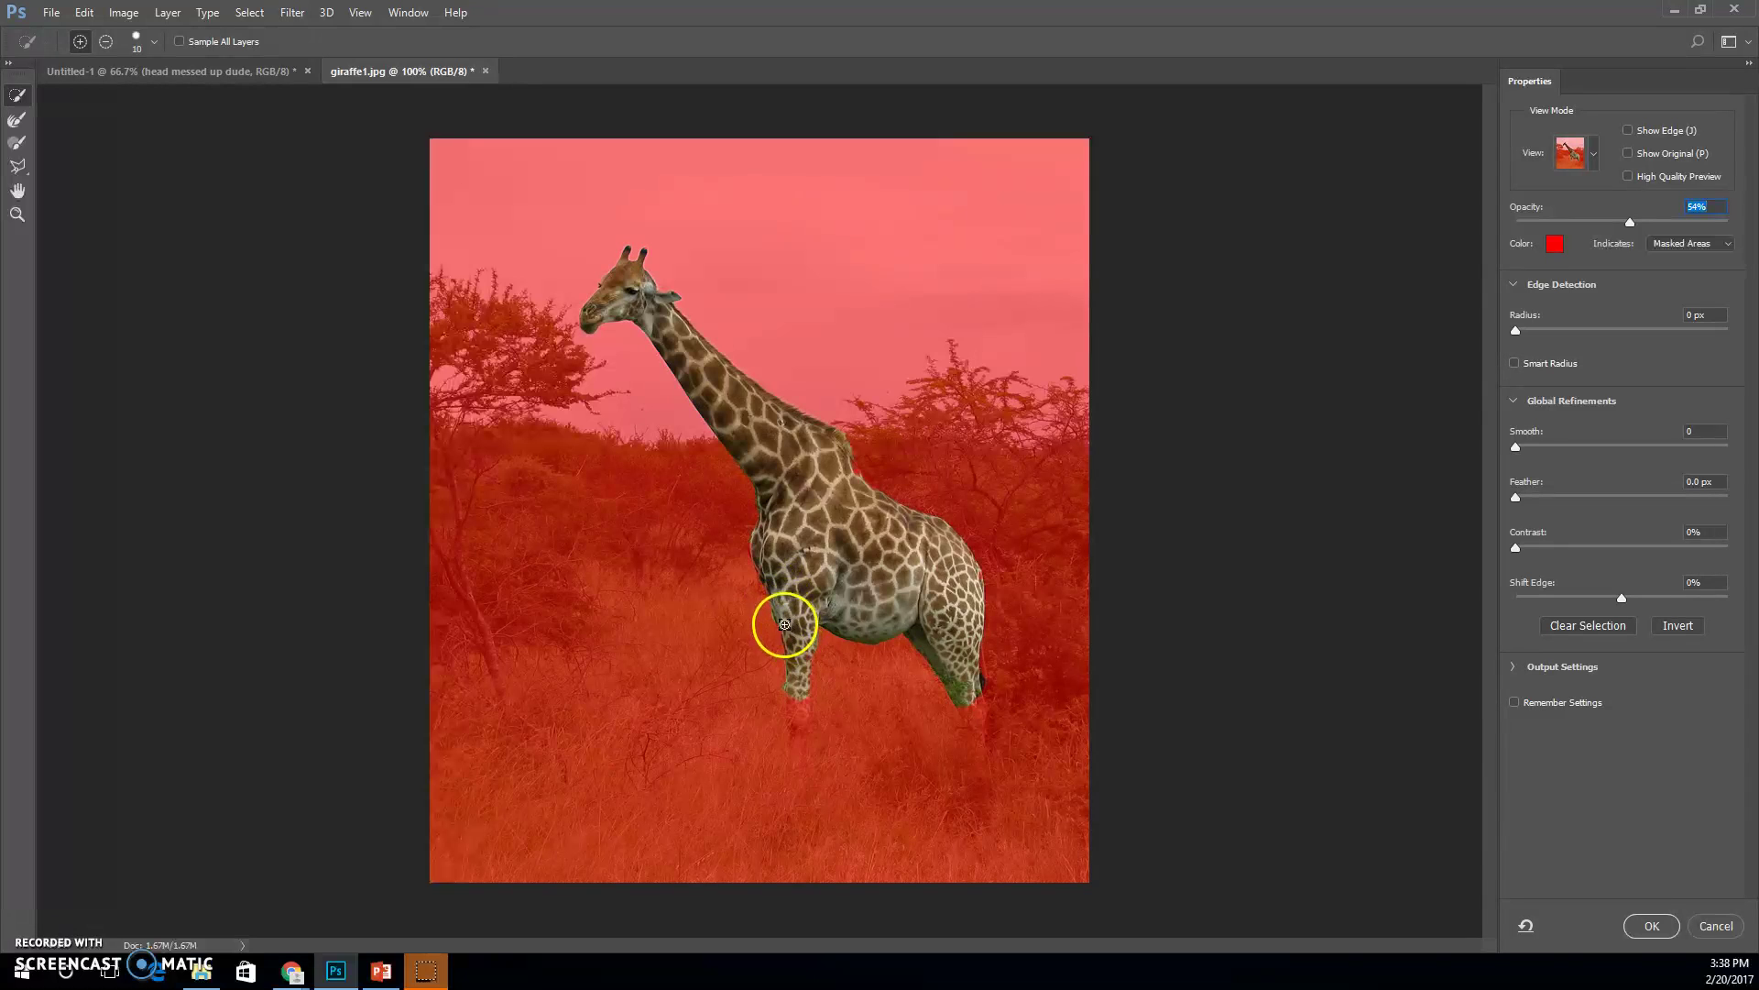
mouse_move(835, 451)
mouse_down()
mouse_move(868, 483)
mouse_move(855, 470)
mouse_up()
- At 400% with overlay opacity 49%, mask out the green fringe along the neck
key(ctrl+plus)
key(ctrl+plus)
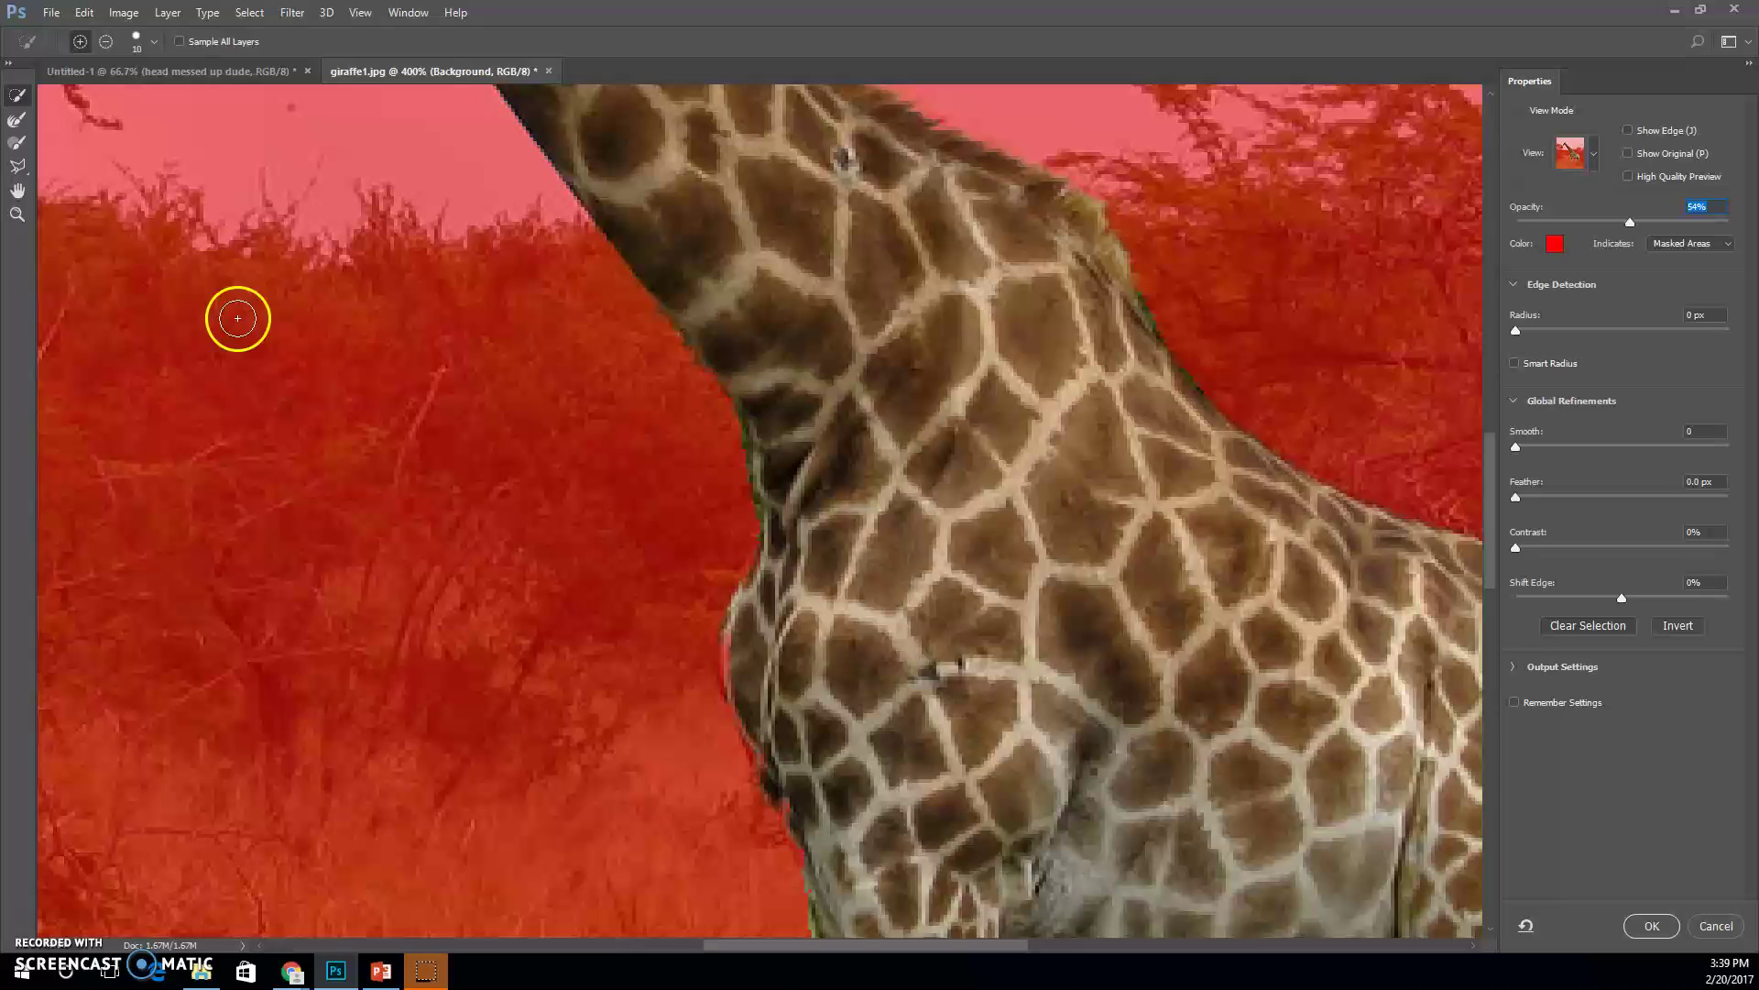
drag(637, 477, 746, 837)
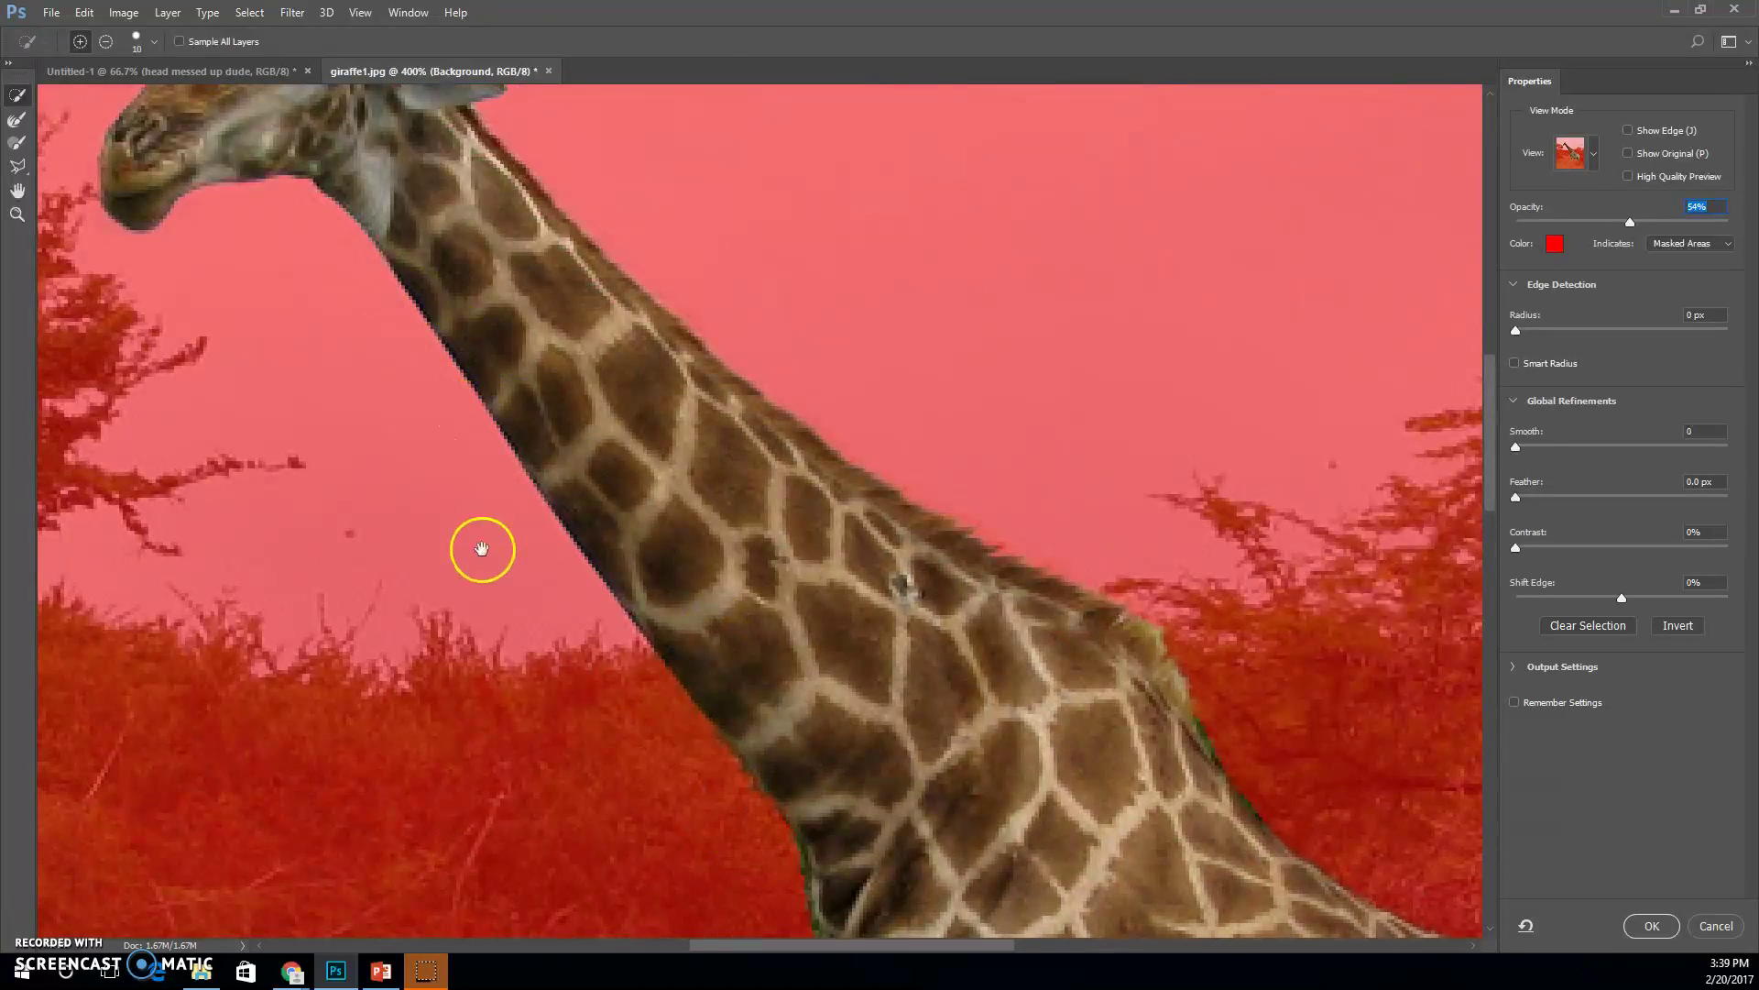
drag(463, 314, 471, 364)
scroll(476, 302, up, 3)
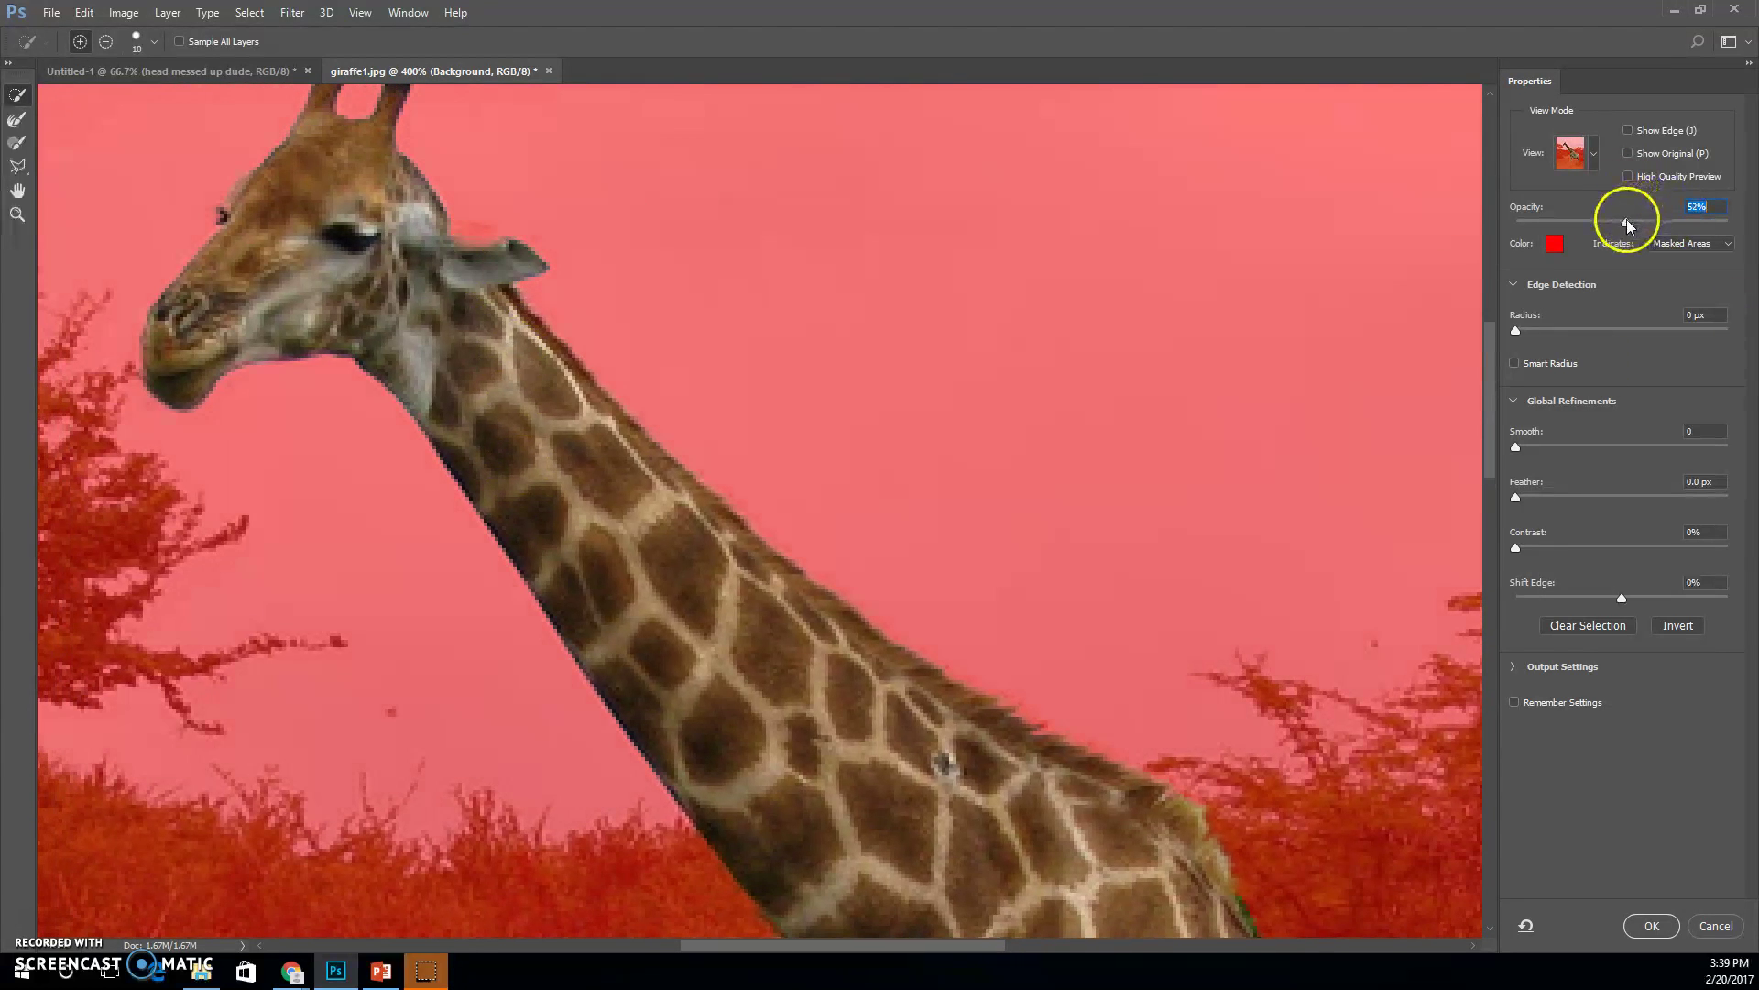
mouse_move(1627, 225)
mouse_down()
mouse_move(1553, 220)
mouse_move(1596, 221)
mouse_up()
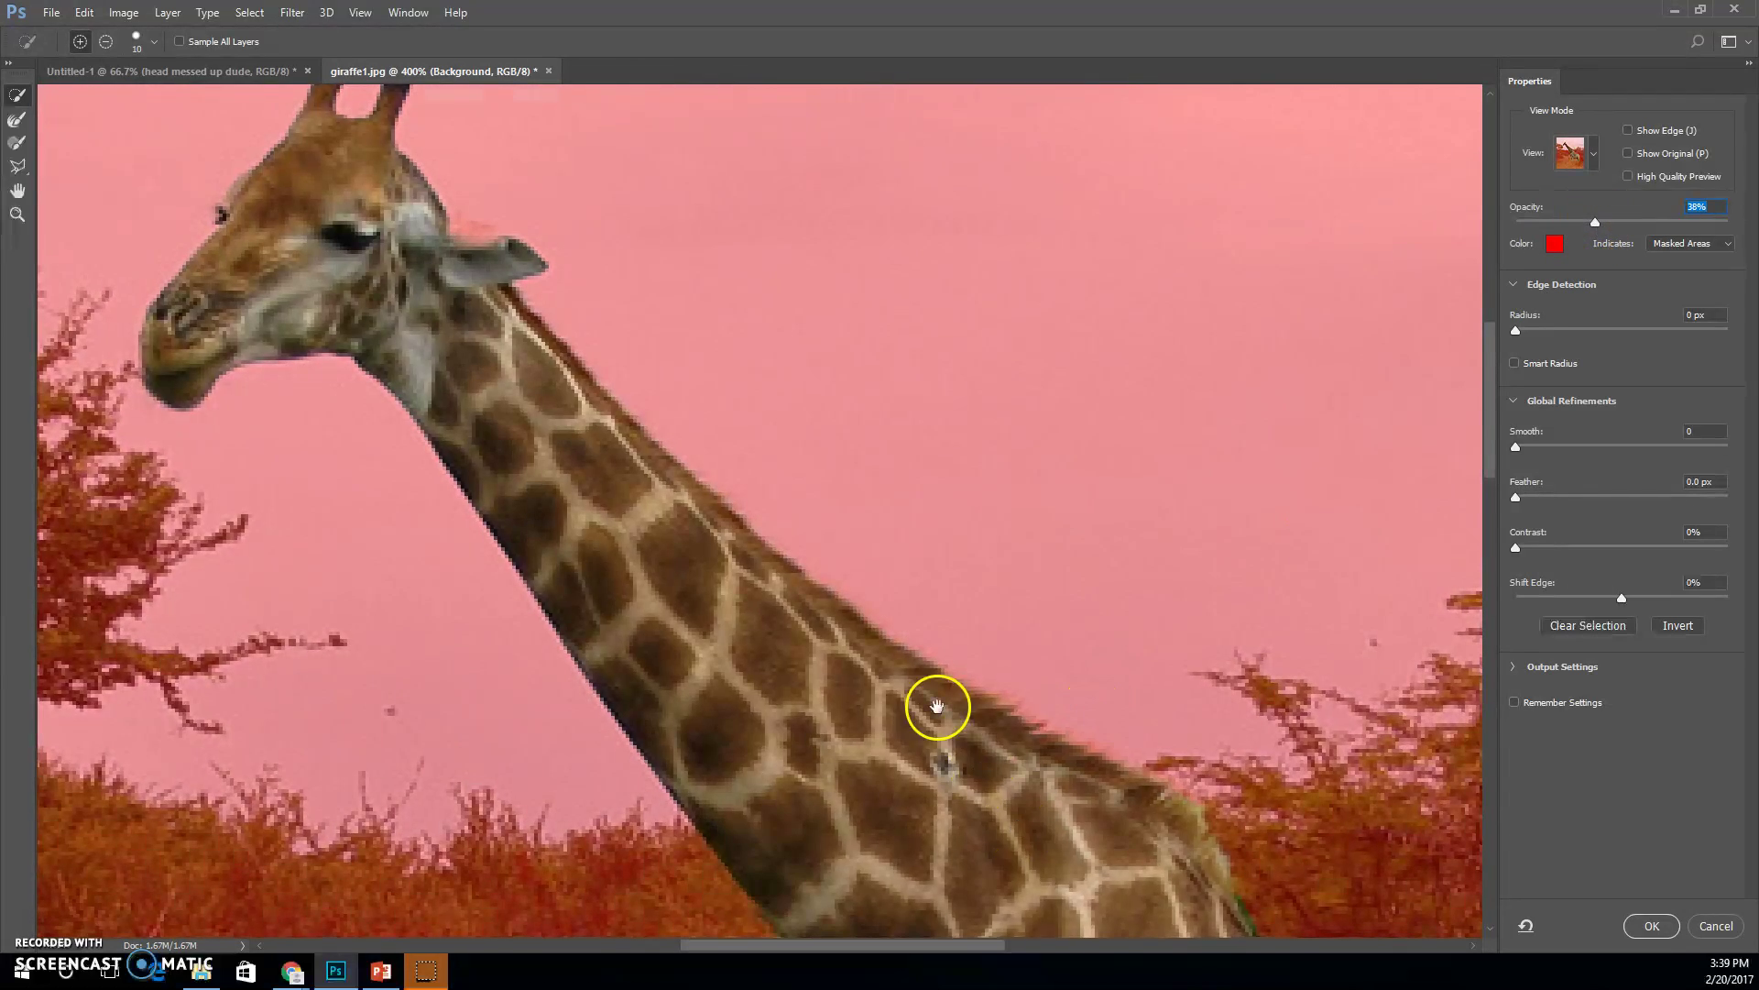
drag(931, 711, 640, 440)
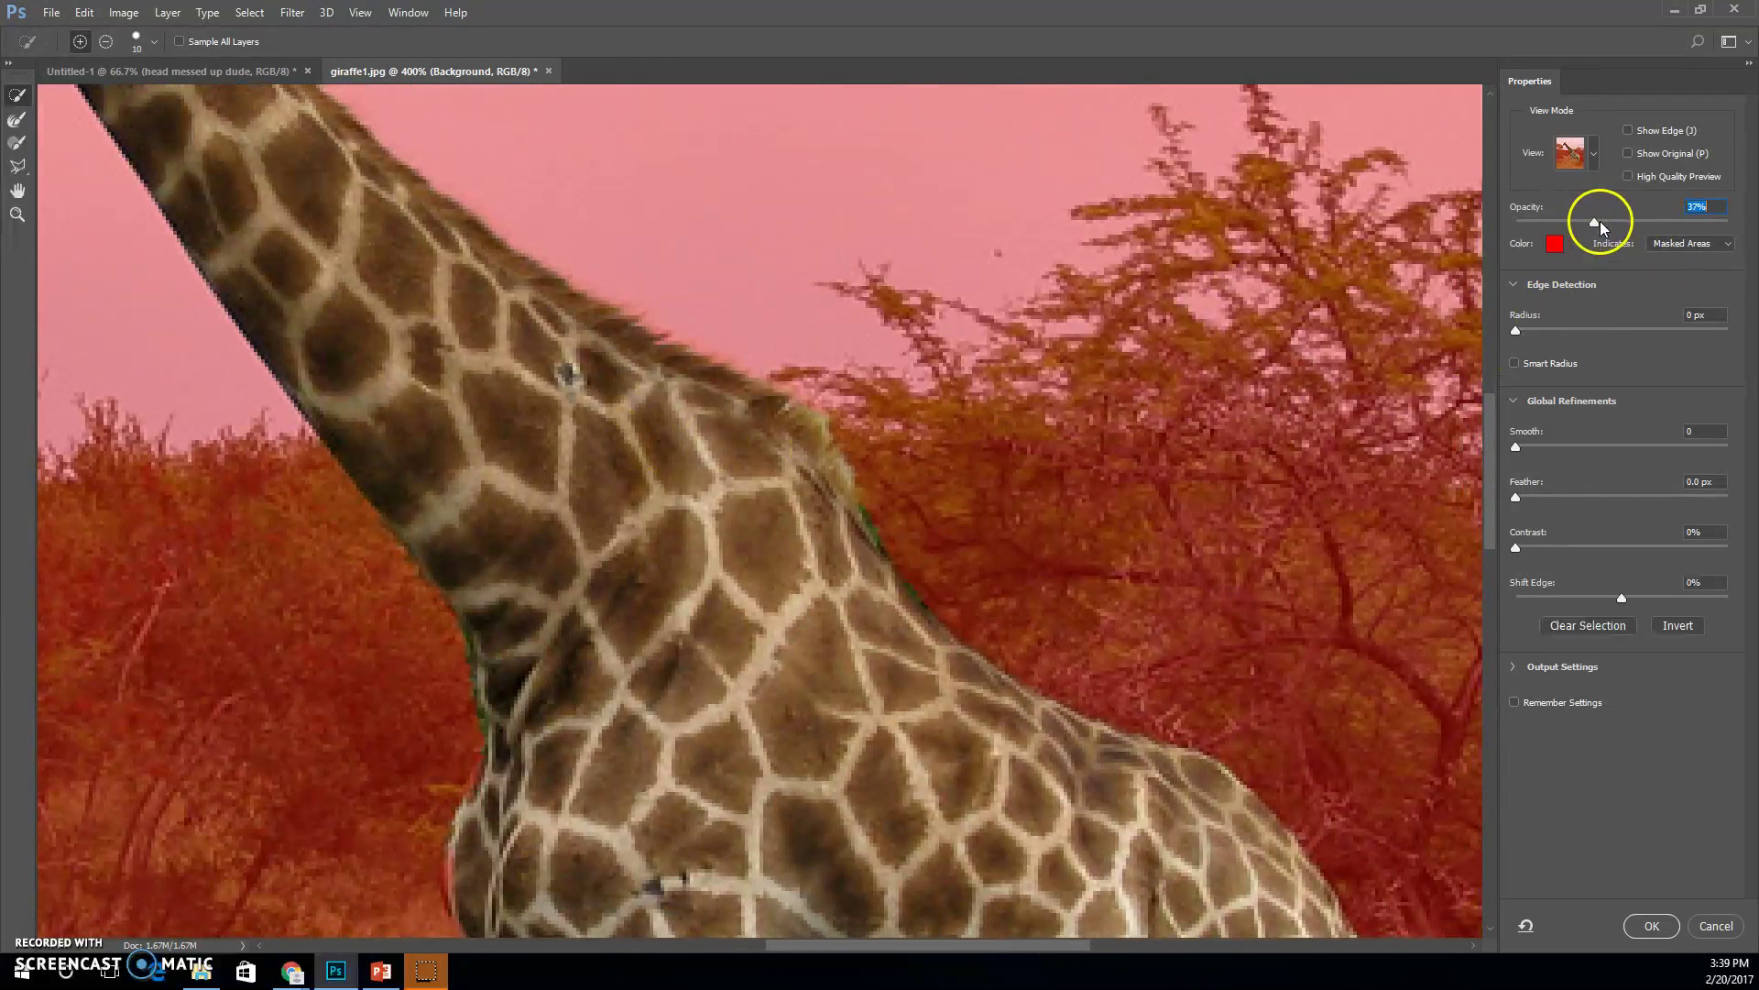
mouse_move(1600, 221)
mouse_down()
mouse_move(1684, 225)
mouse_move(1622, 235)
mouse_up()
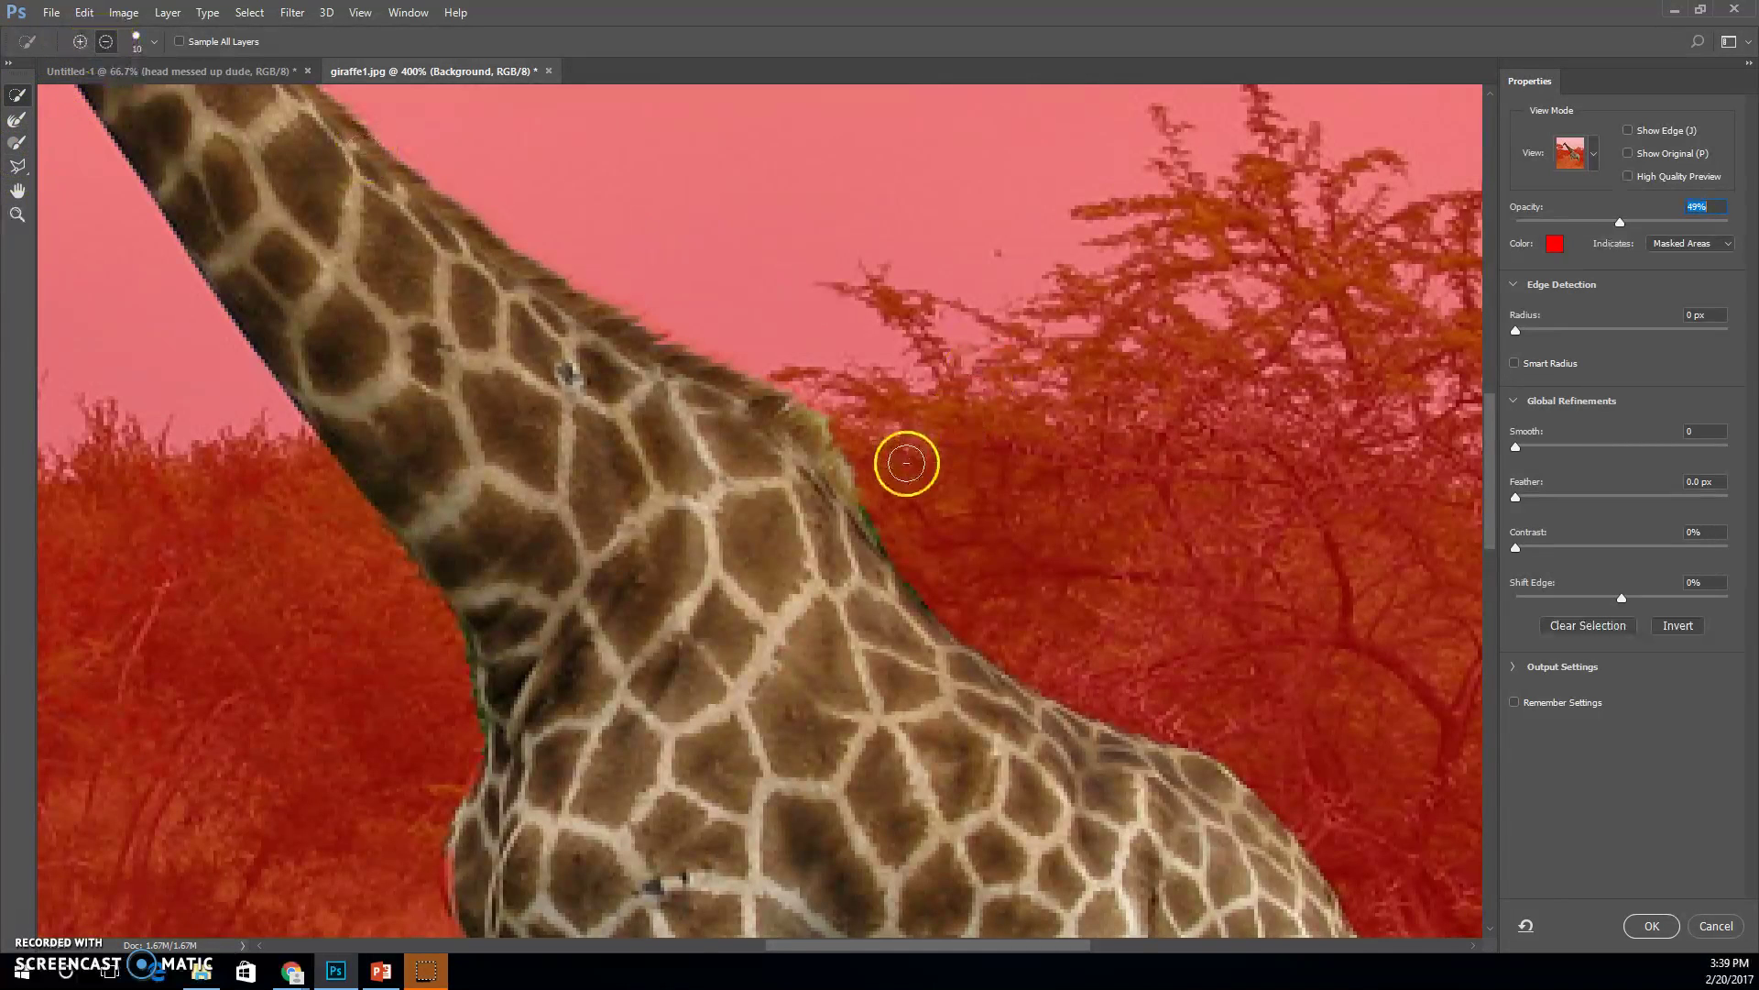
mouse_move(904, 459)
mouse_down()
mouse_move(899, 526)
mouse_move(813, 365)
mouse_move(931, 585)
mouse_move(925, 570)
mouse_move(943, 597)
mouse_move(1021, 620)
mouse_move(1049, 701)
mouse_up()
- Clean the leg-edge fringe and add the rear leg's edge and bottom to the selection
drag(961, 741, 805, 393)
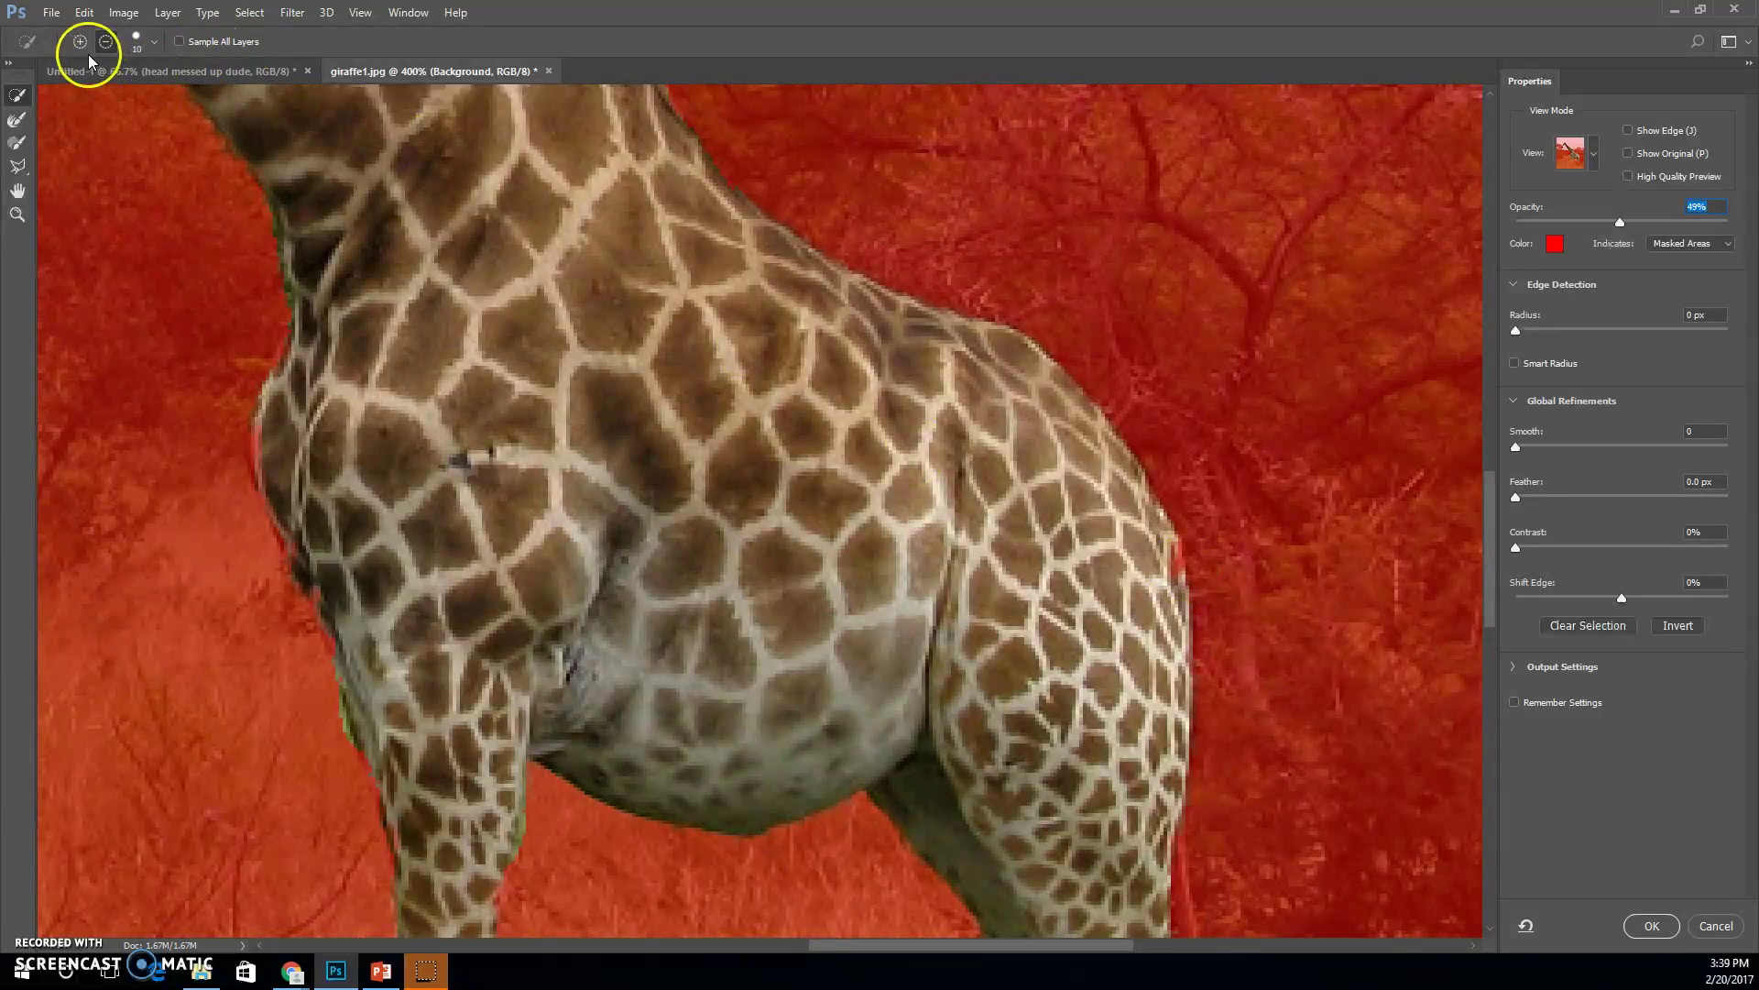
mouse_move(1170, 581)
mouse_down()
mouse_move(1132, 602)
mouse_move(1152, 646)
mouse_move(1205, 574)
mouse_up()
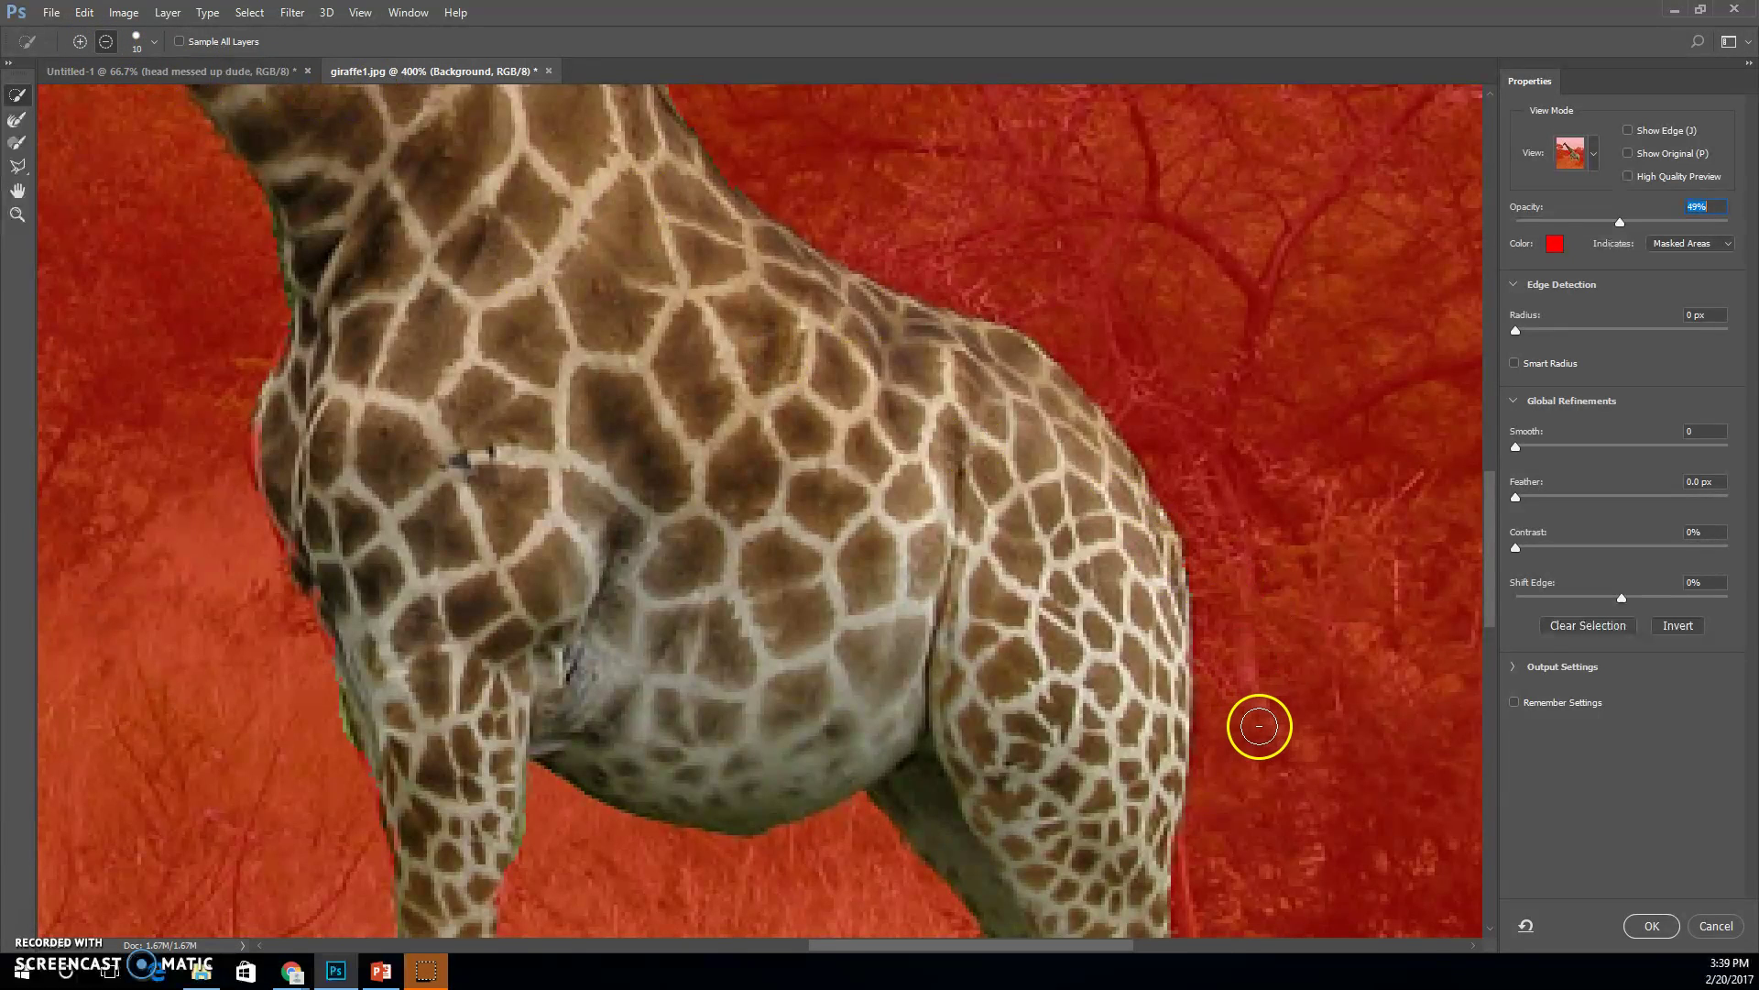
drag(1143, 774, 999, 389)
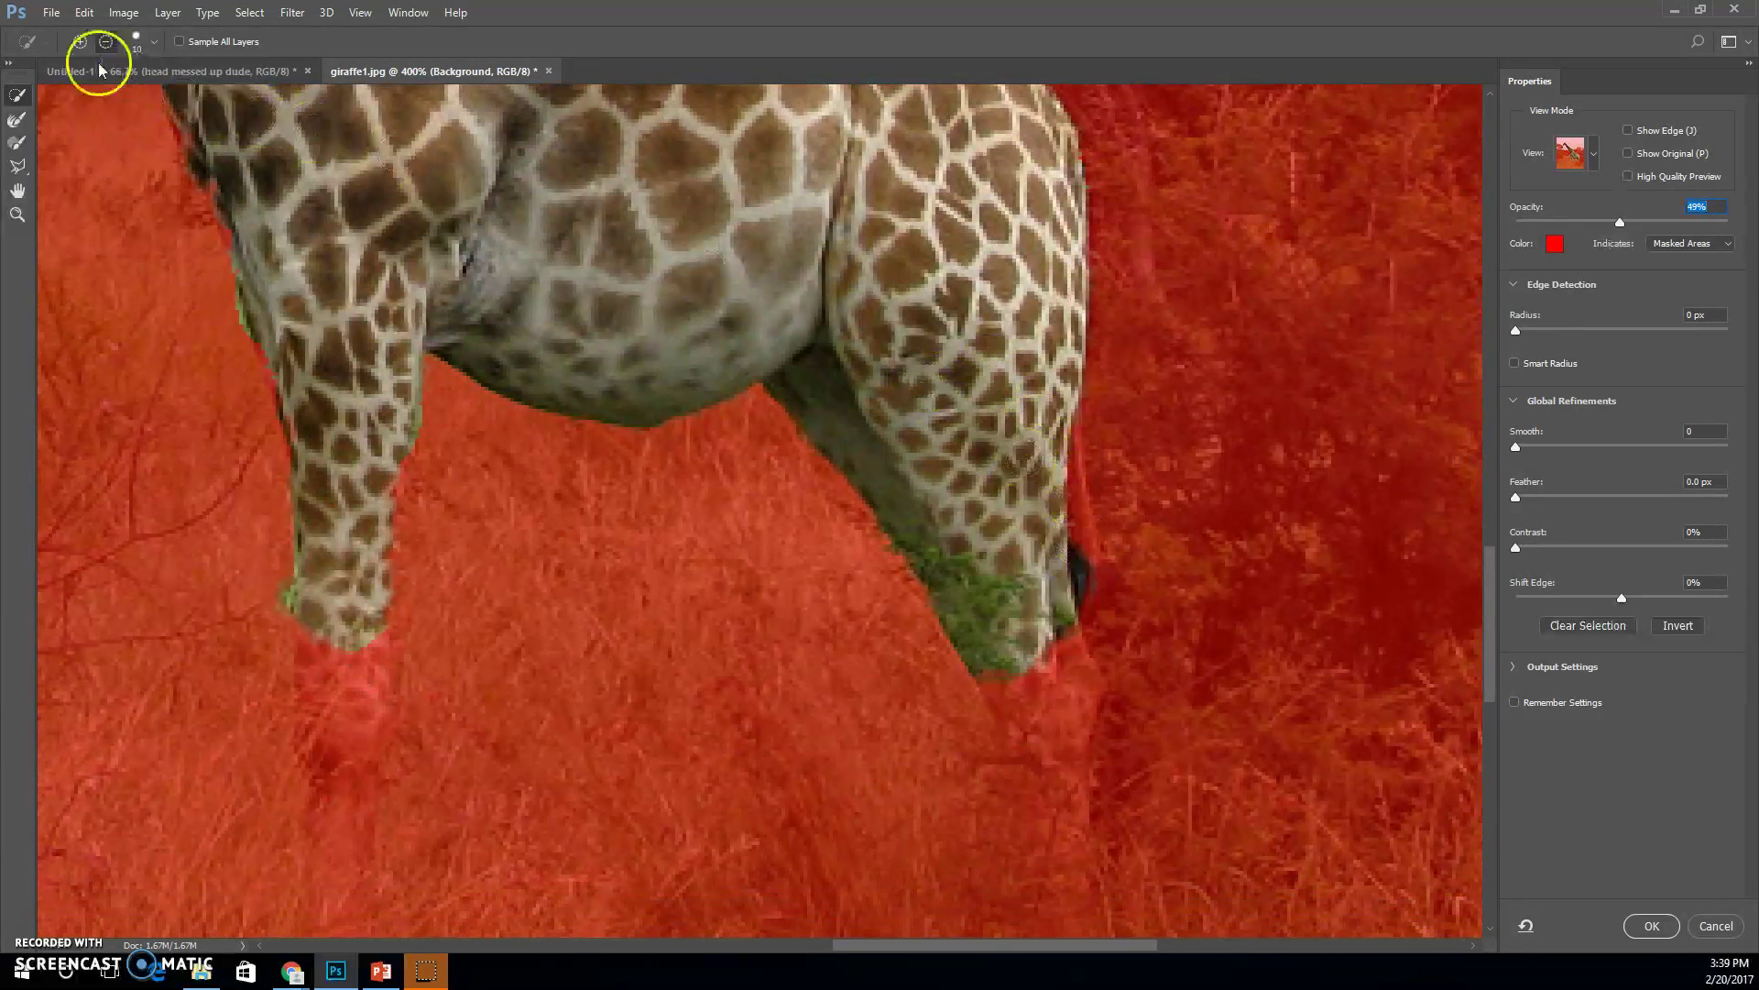
click(80, 41)
mouse_move(1029, 451)
mouse_down()
mouse_move(1058, 424)
mouse_move(1067, 540)
mouse_move(1044, 532)
mouse_move(1049, 627)
mouse_up()
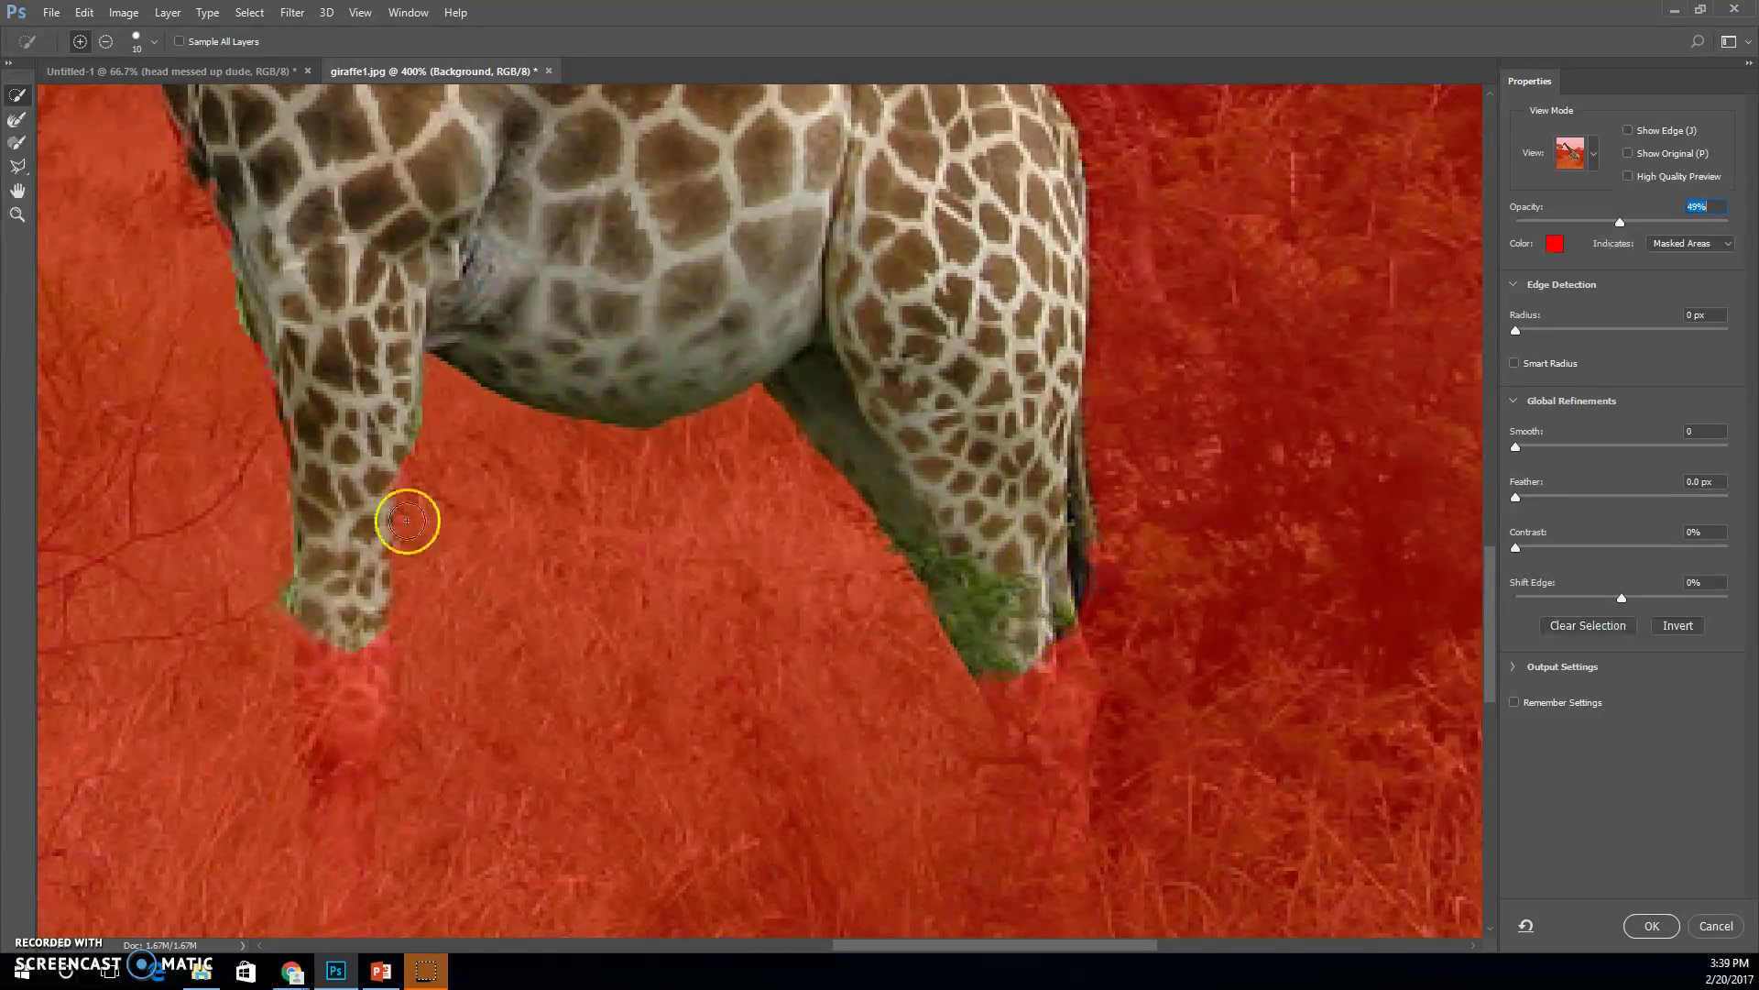
click(978, 634)
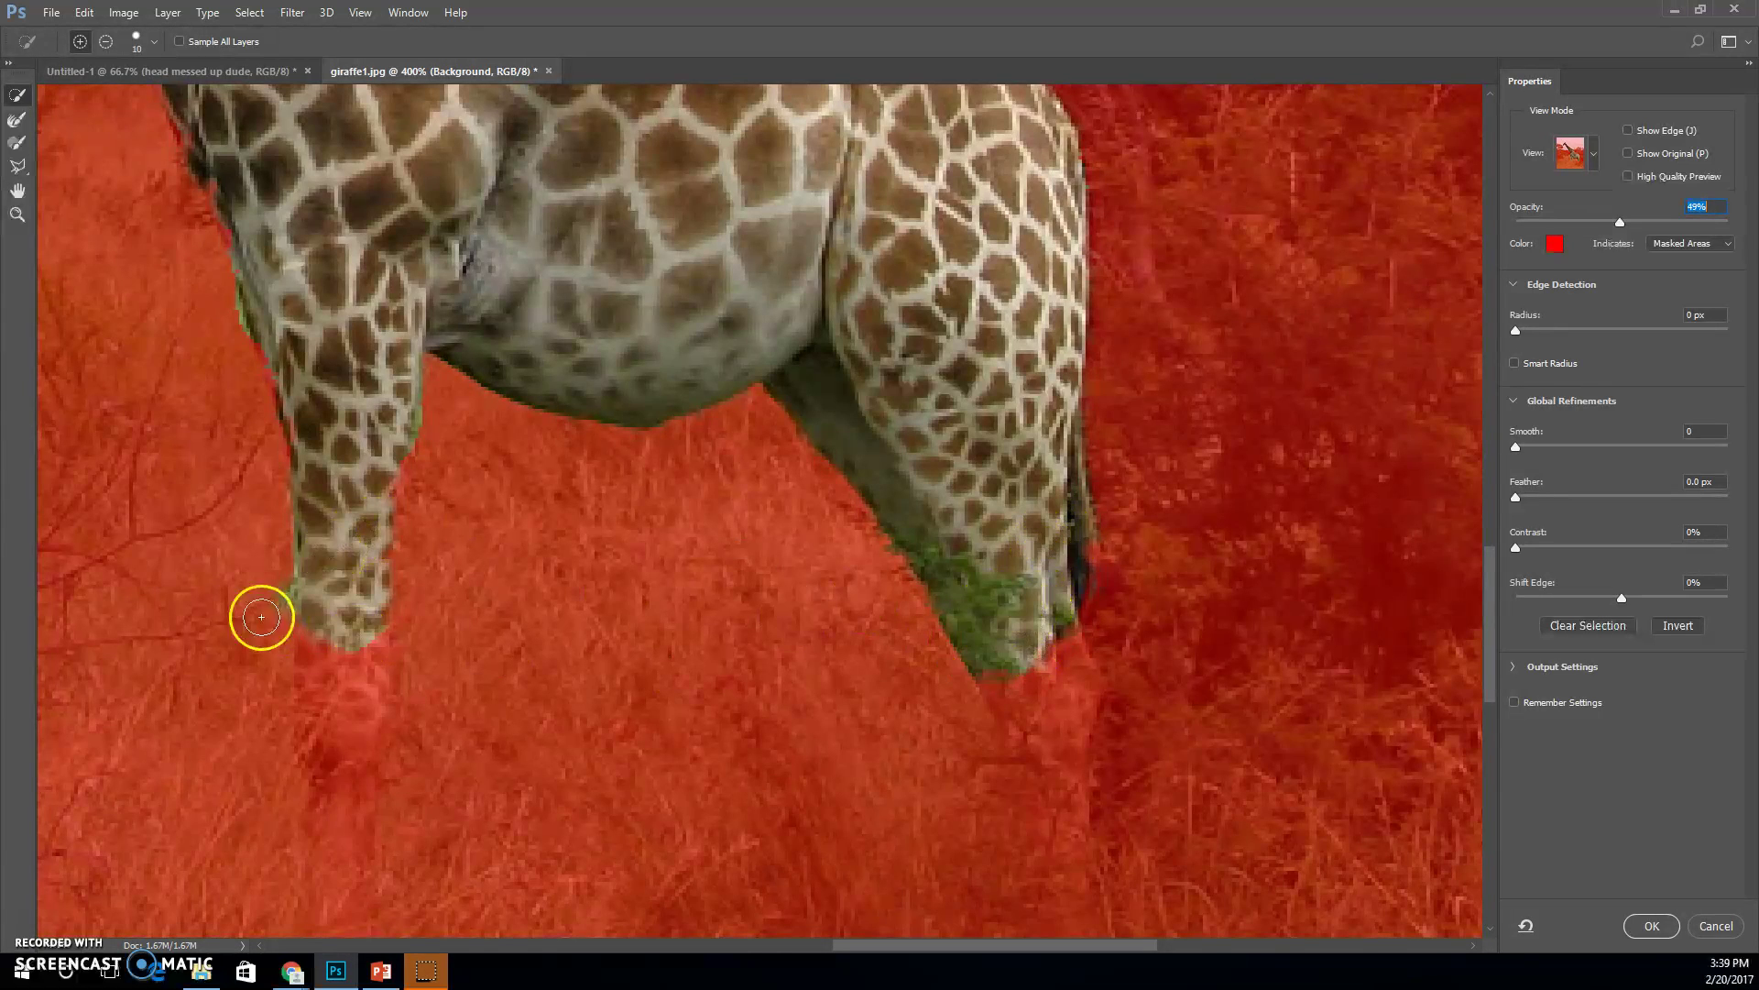
click(105, 42)
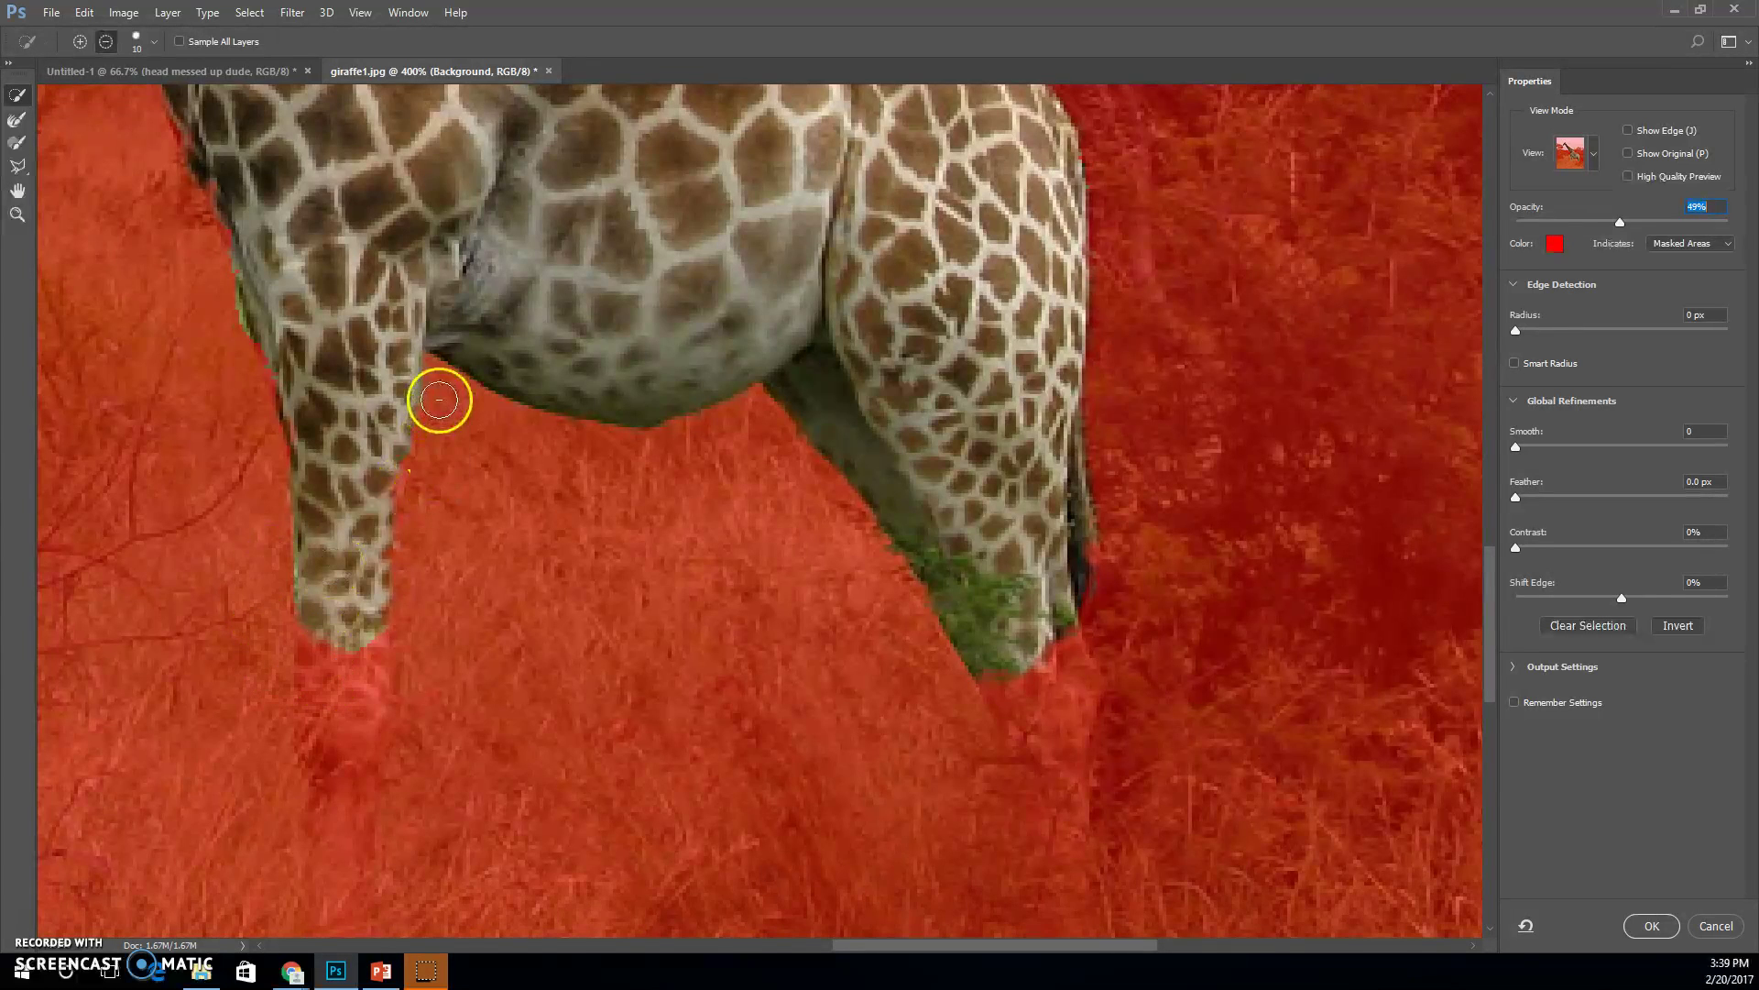
- Set overlay opacity to 47%, add the front leg's bottom and remove the grass strip beside it
mouse_move(1622, 224)
mouse_down()
mouse_move(1521, 229)
mouse_move(1614, 247)
mouse_up()
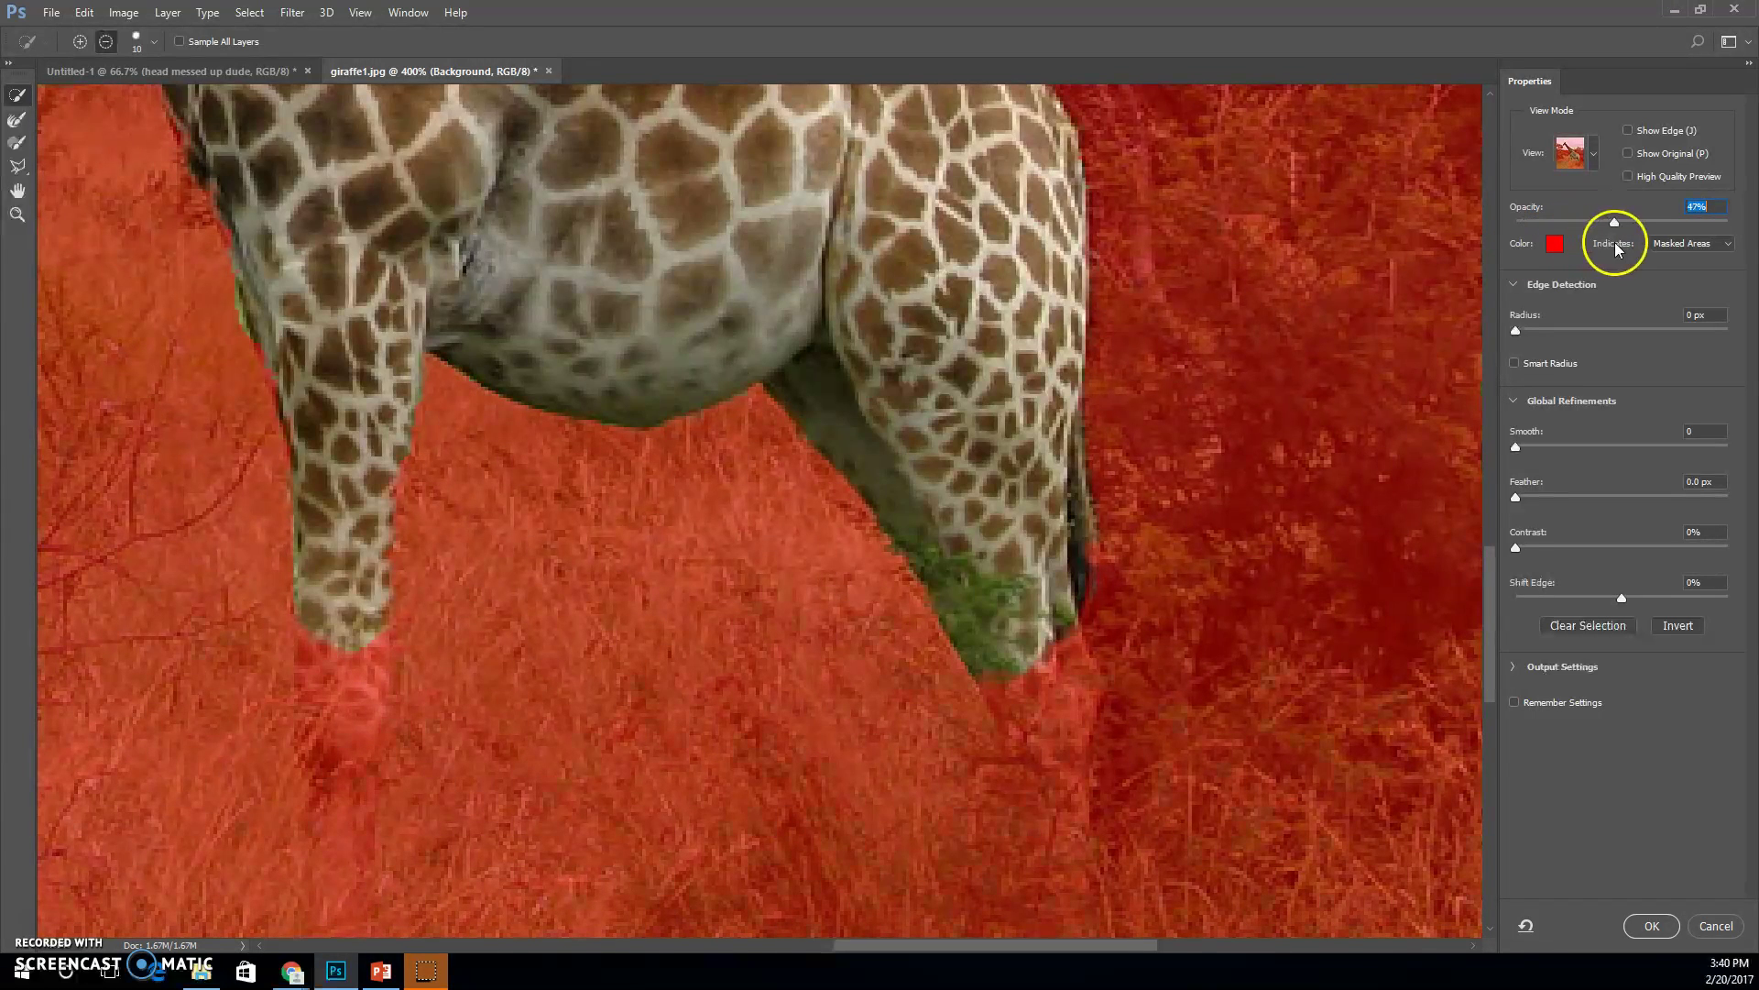
click(15, 147)
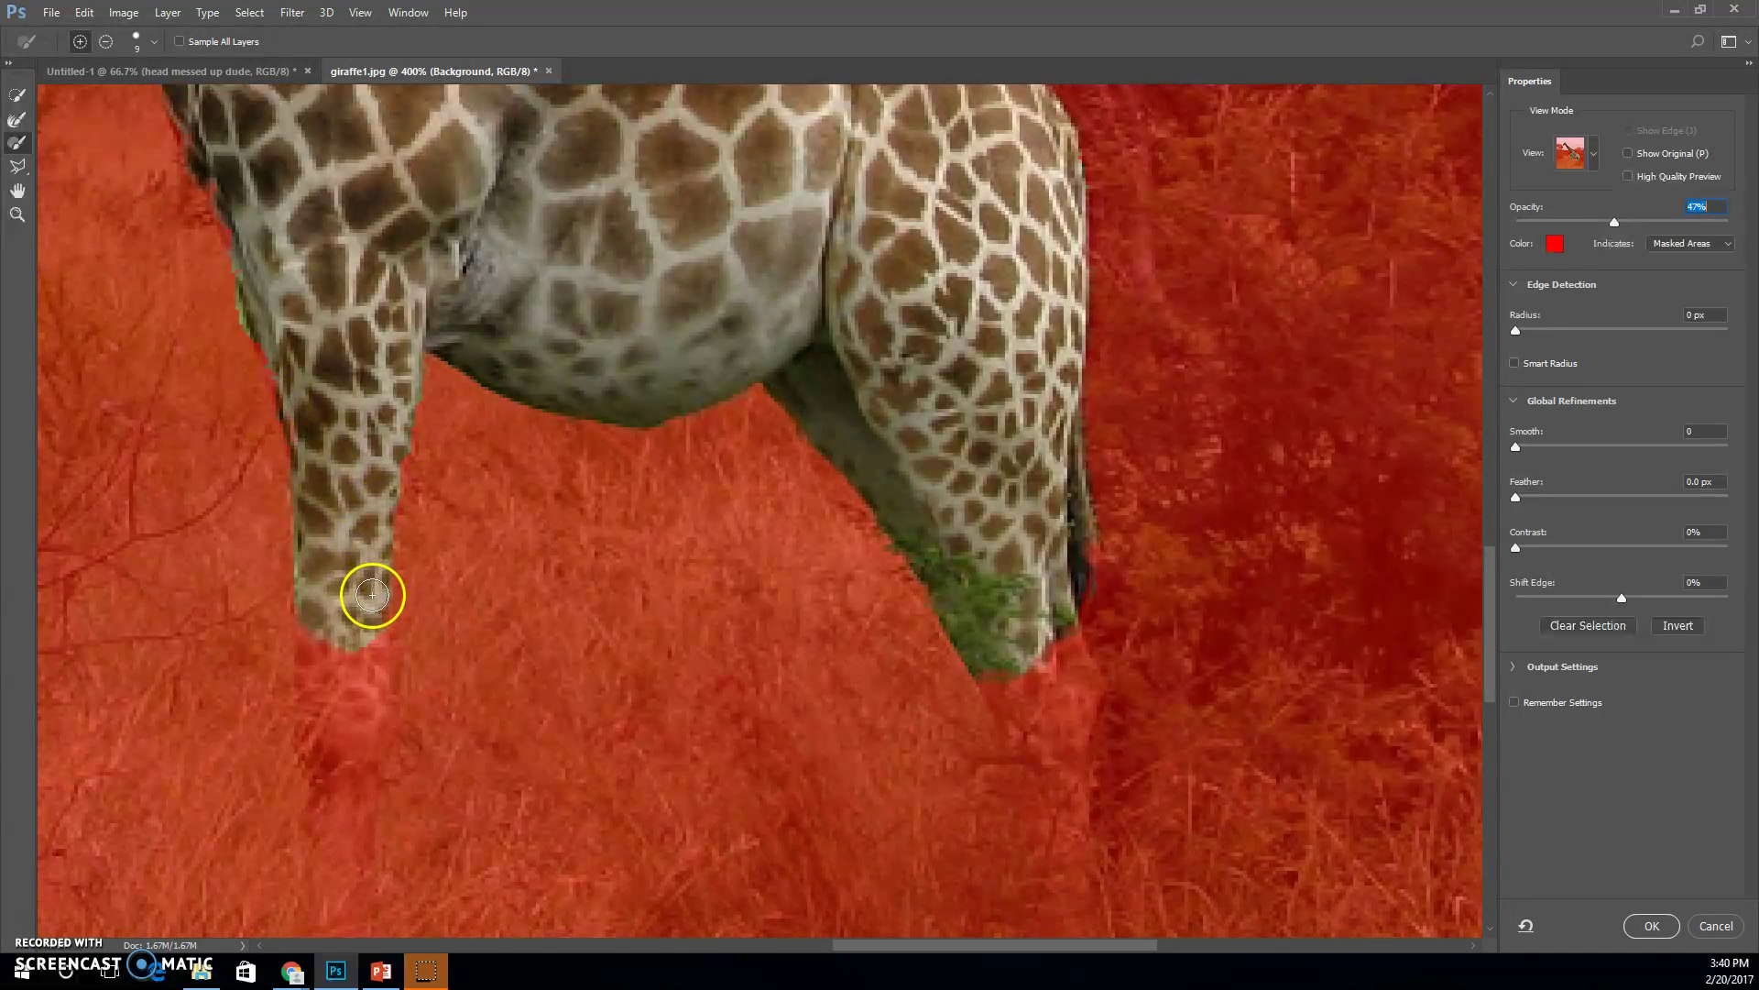
mouse_move(330, 578)
mouse_down()
mouse_move(330, 652)
mouse_move(317, 630)
mouse_move(359, 658)
mouse_move(368, 621)
mouse_move(373, 663)
mouse_move(322, 672)
mouse_up()
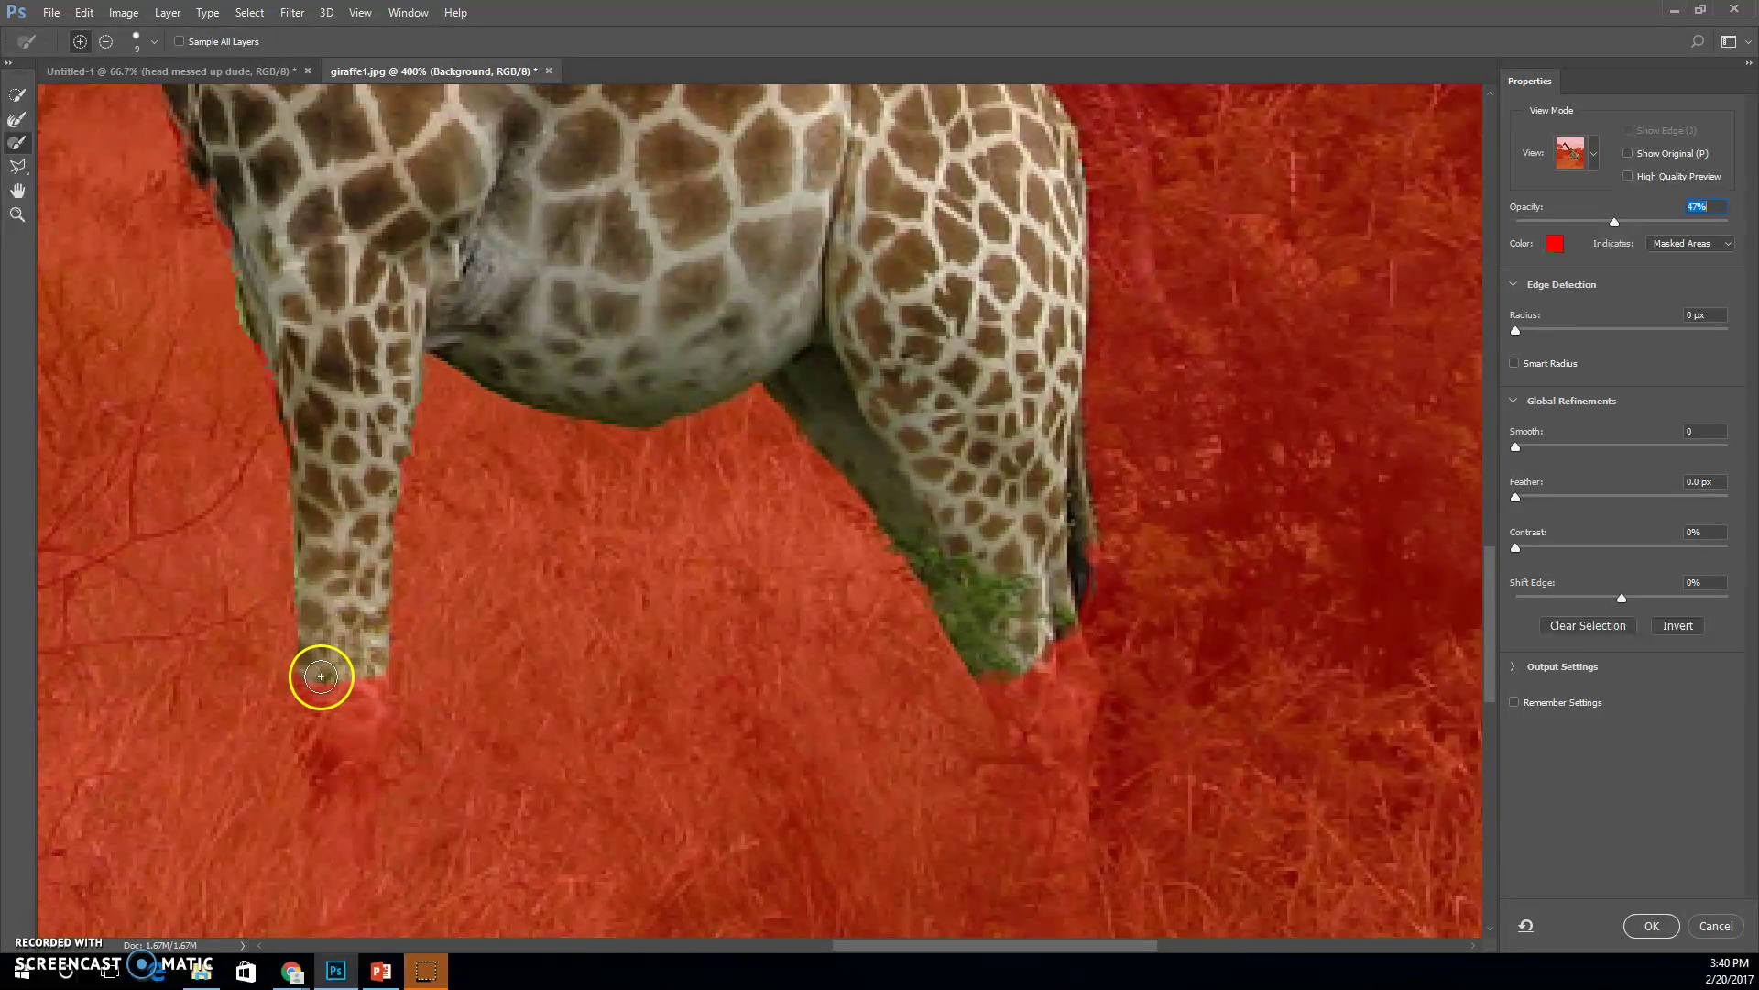
click(106, 41)
mouse_move(244, 362)
mouse_down()
mouse_move(250, 397)
mouse_move(217, 242)
mouse_up()
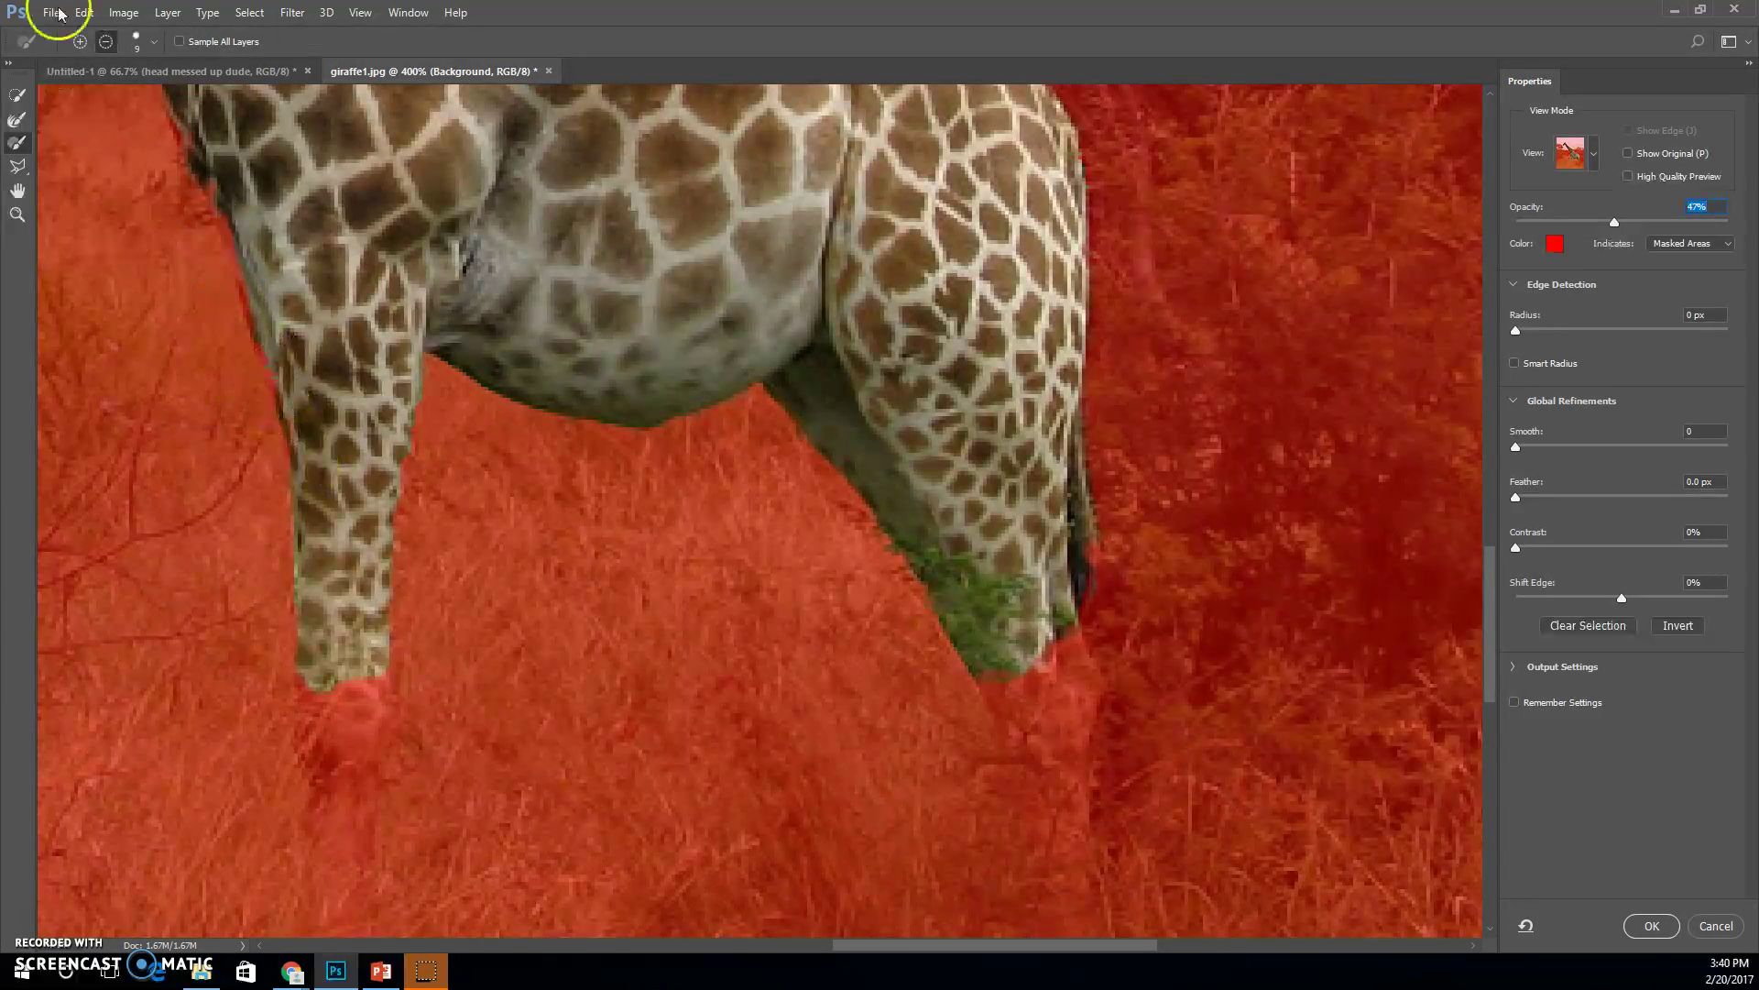
click(82, 41)
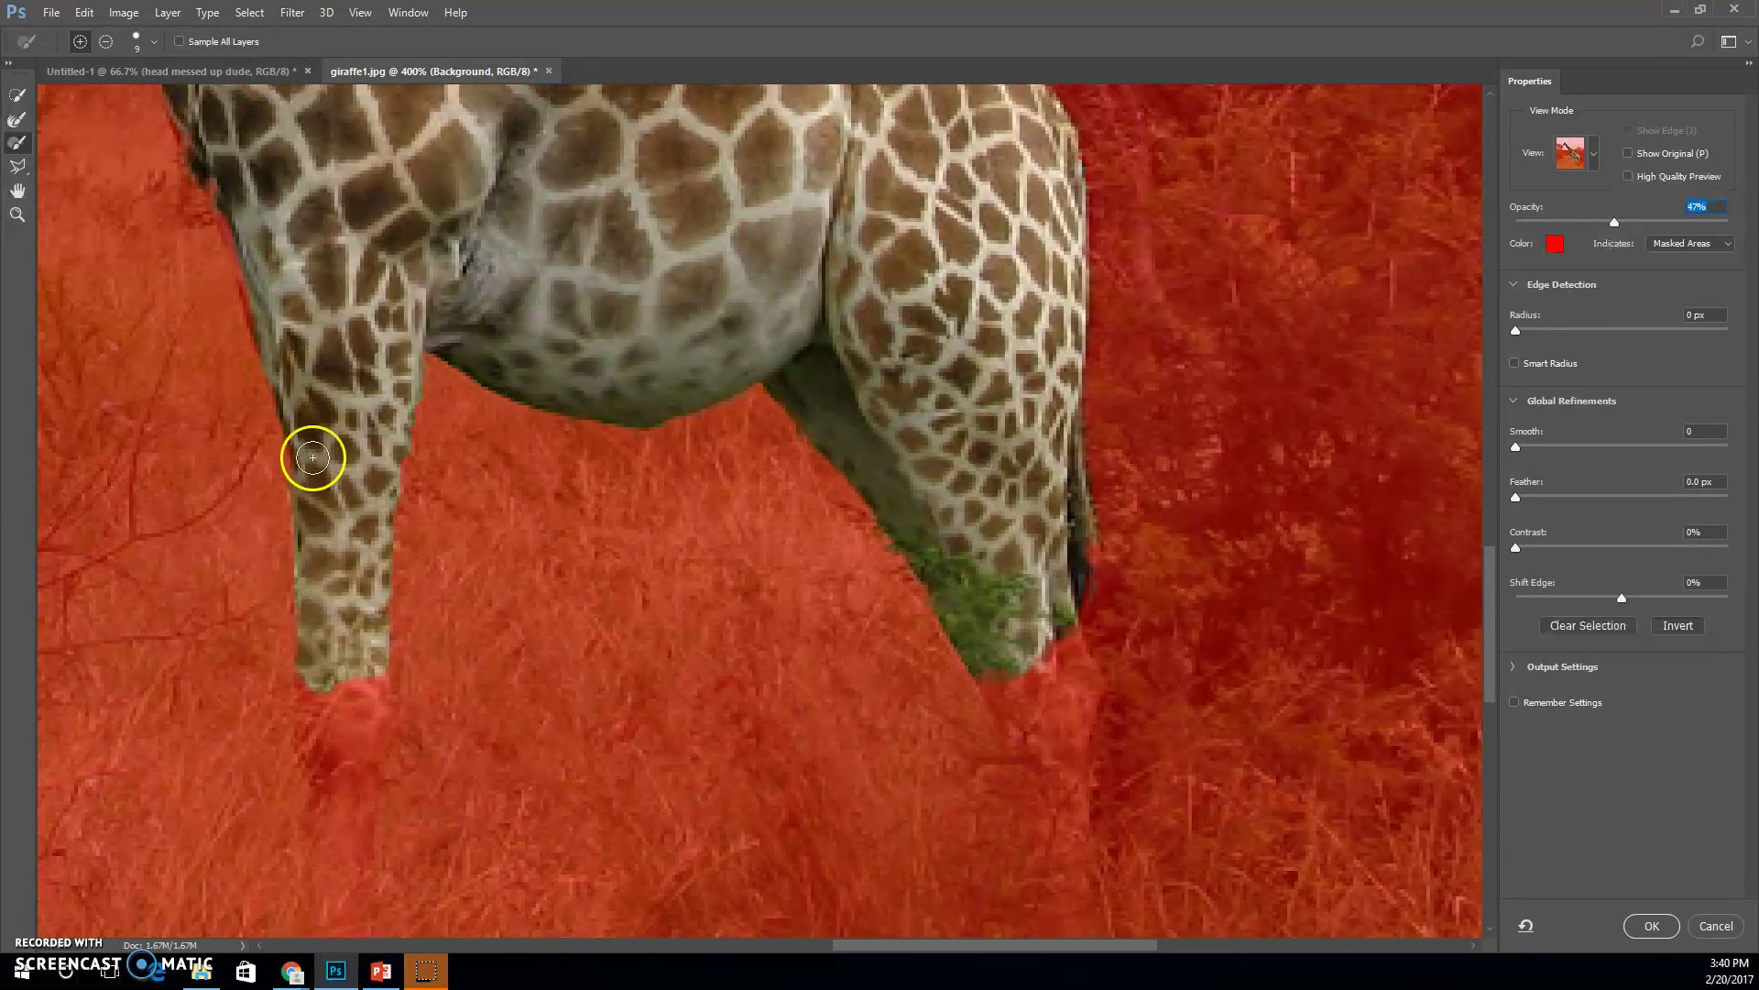
- Trim background off the neck's left edge and review the head, neck and chest
drag(389, 220, 444, 561)
drag(431, 155, 329, 458)
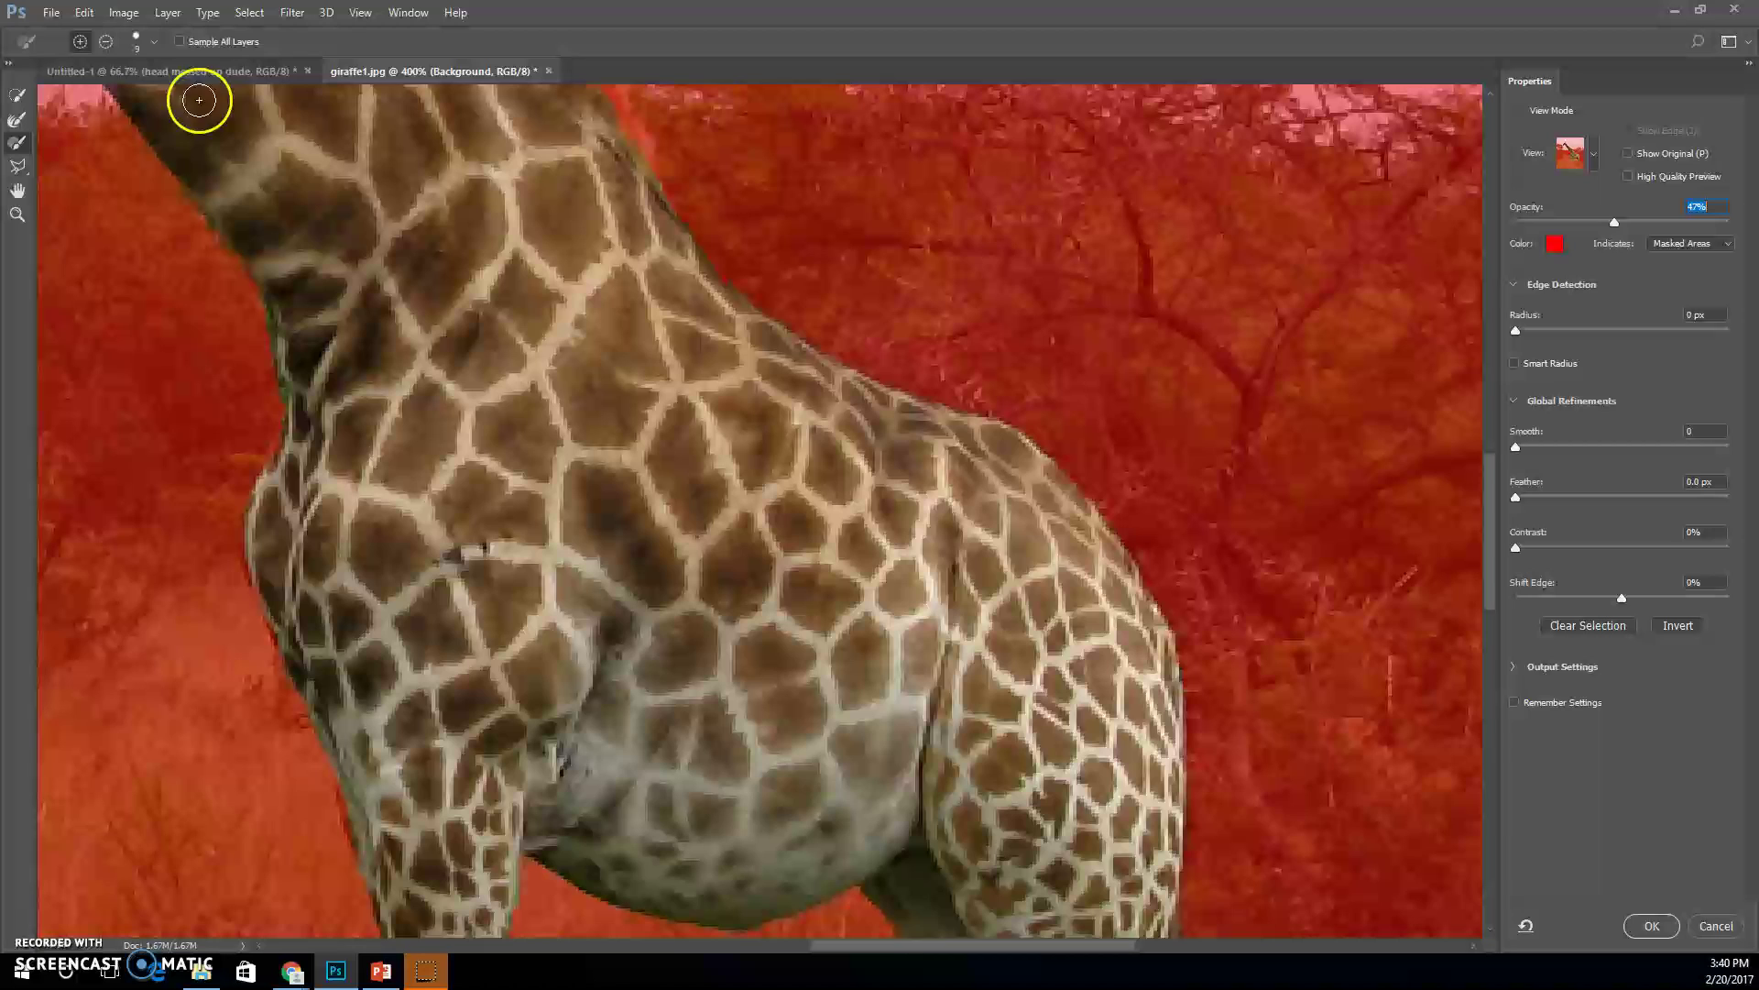
click(103, 43)
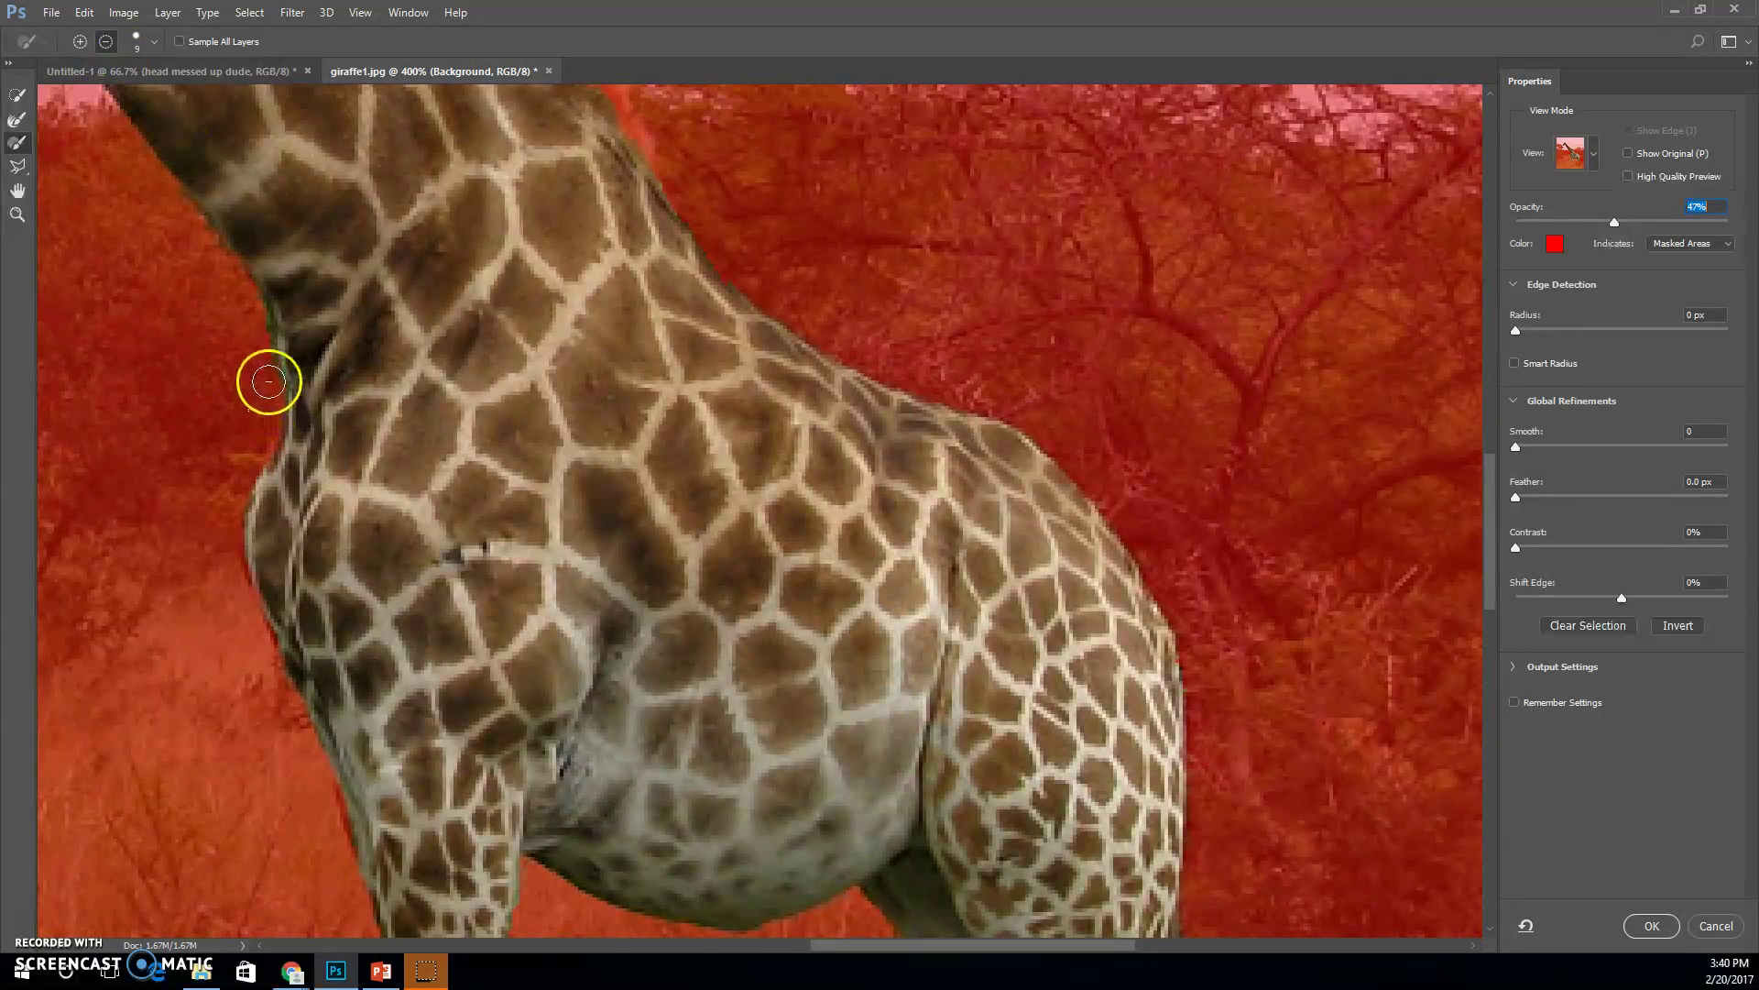
mouse_move(268, 381)
mouse_down()
mouse_move(247, 302)
mouse_move(189, 217)
mouse_up()
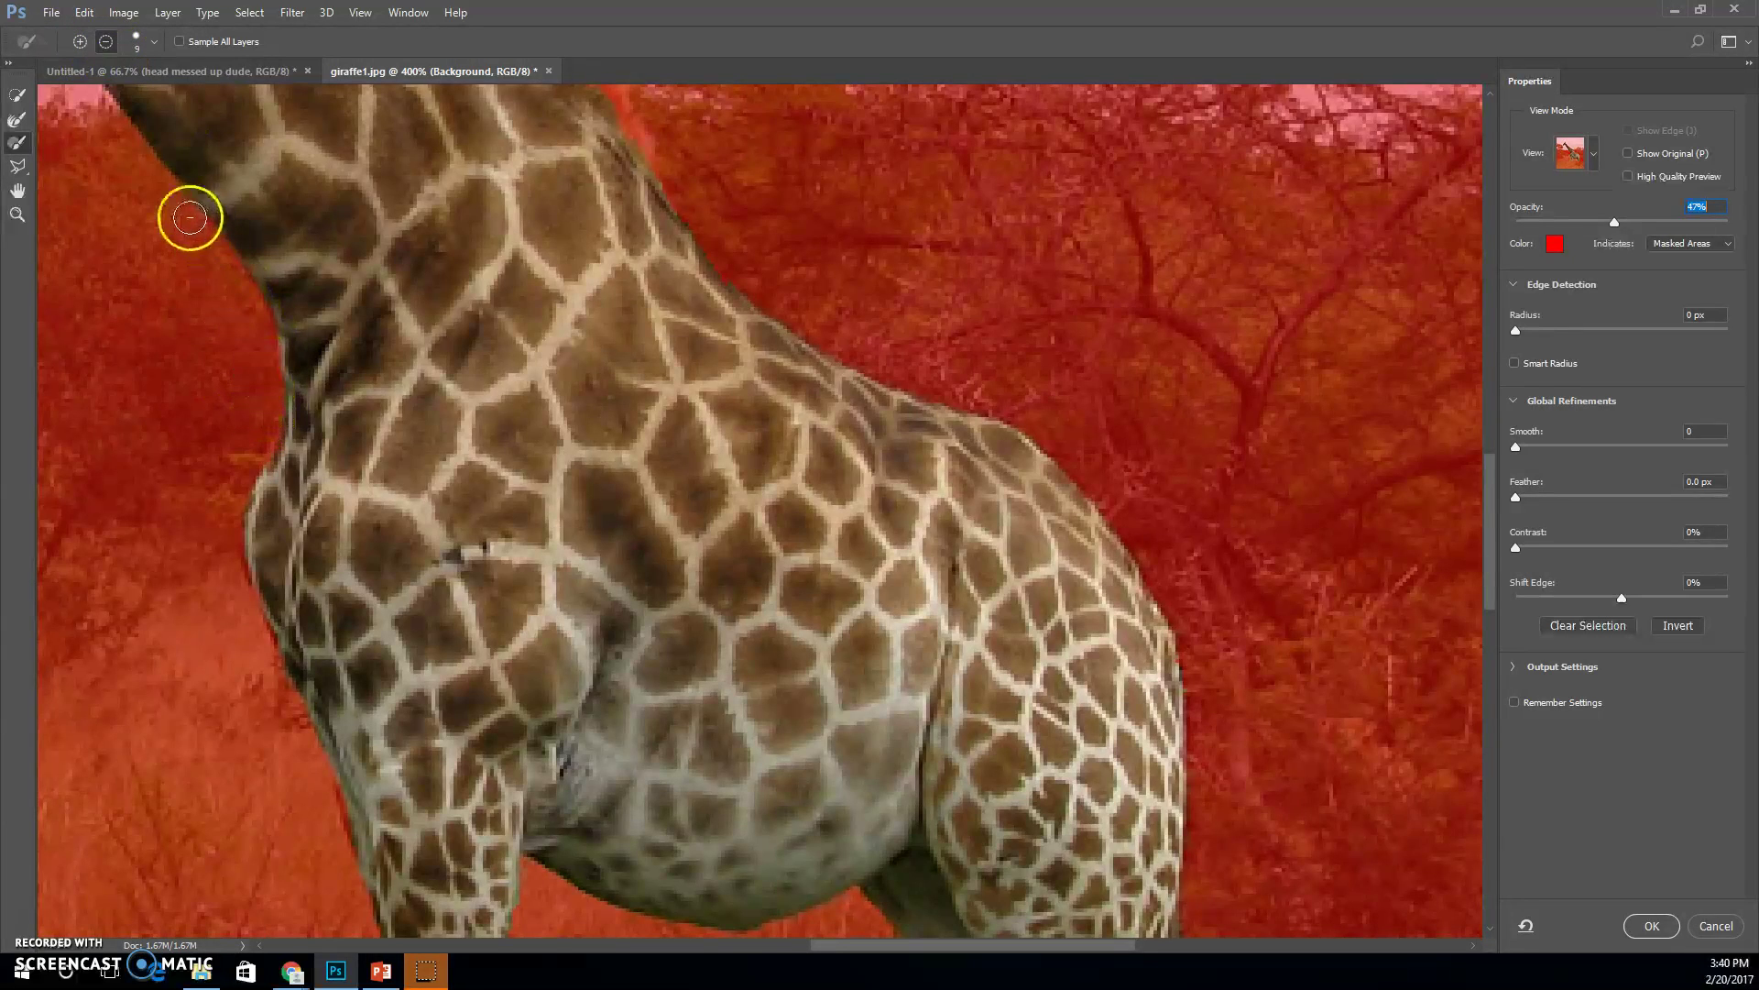
drag(511, 358, 705, 547)
drag(512, 334, 487, 379)
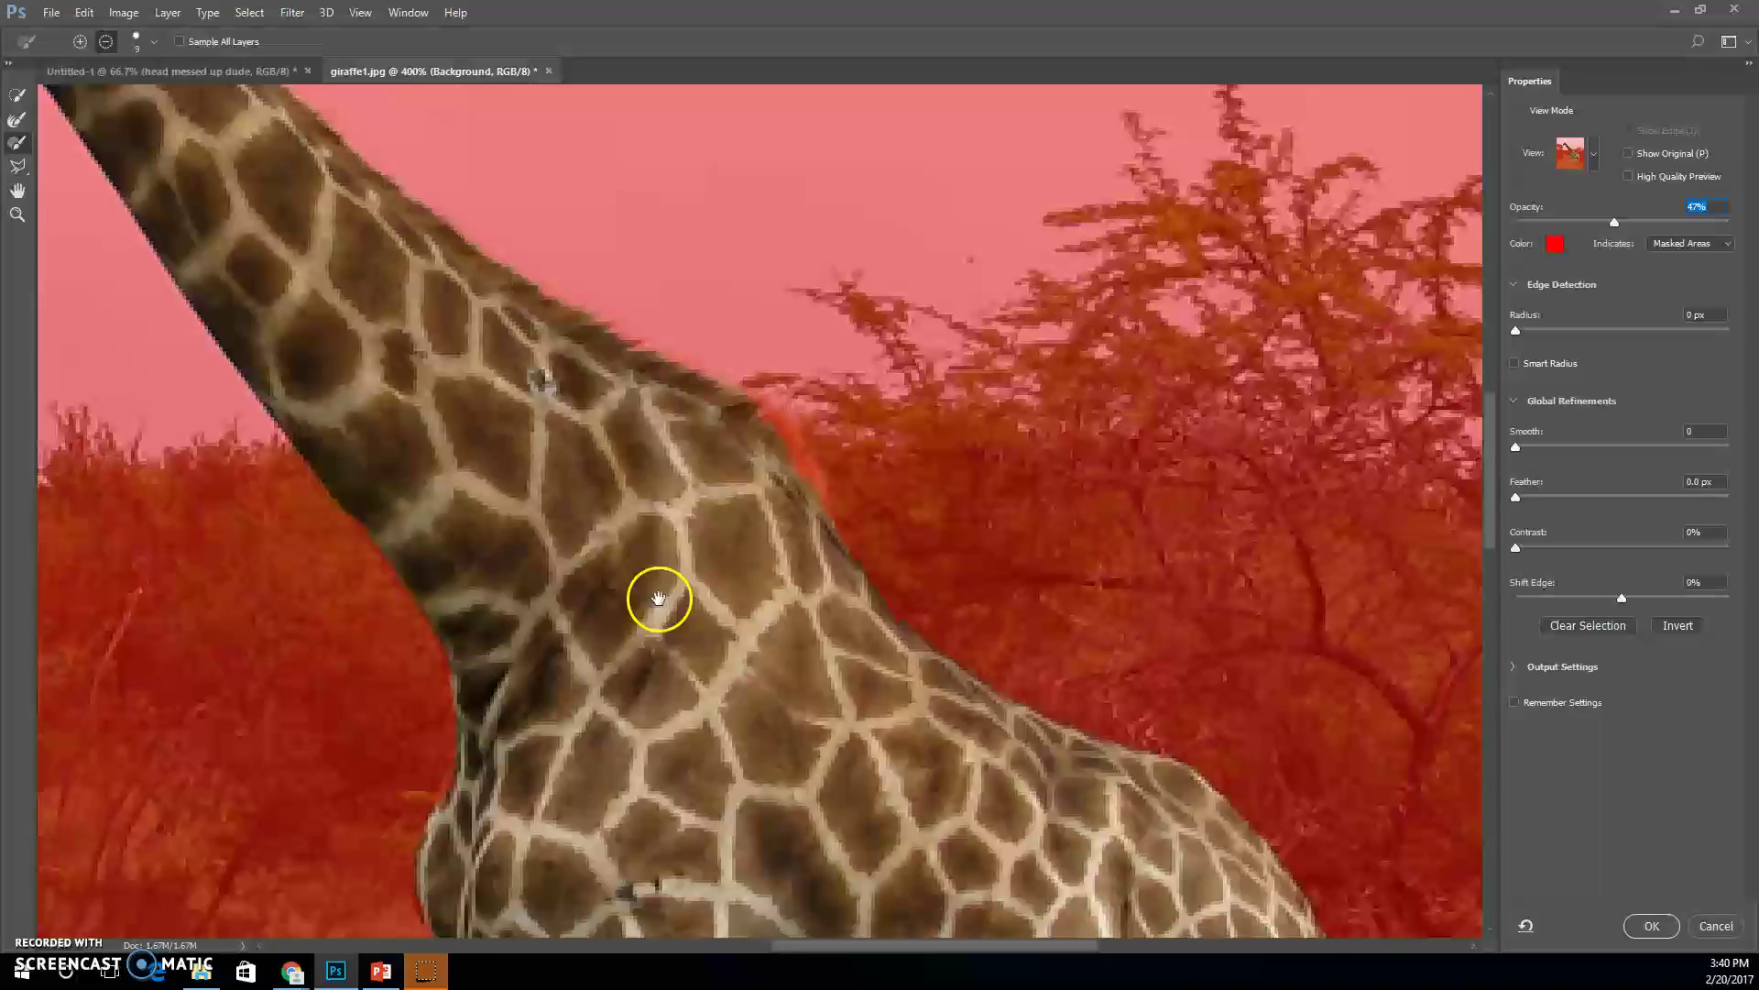
drag(656, 596, 374, 285)
drag(862, 628, 1134, 497)
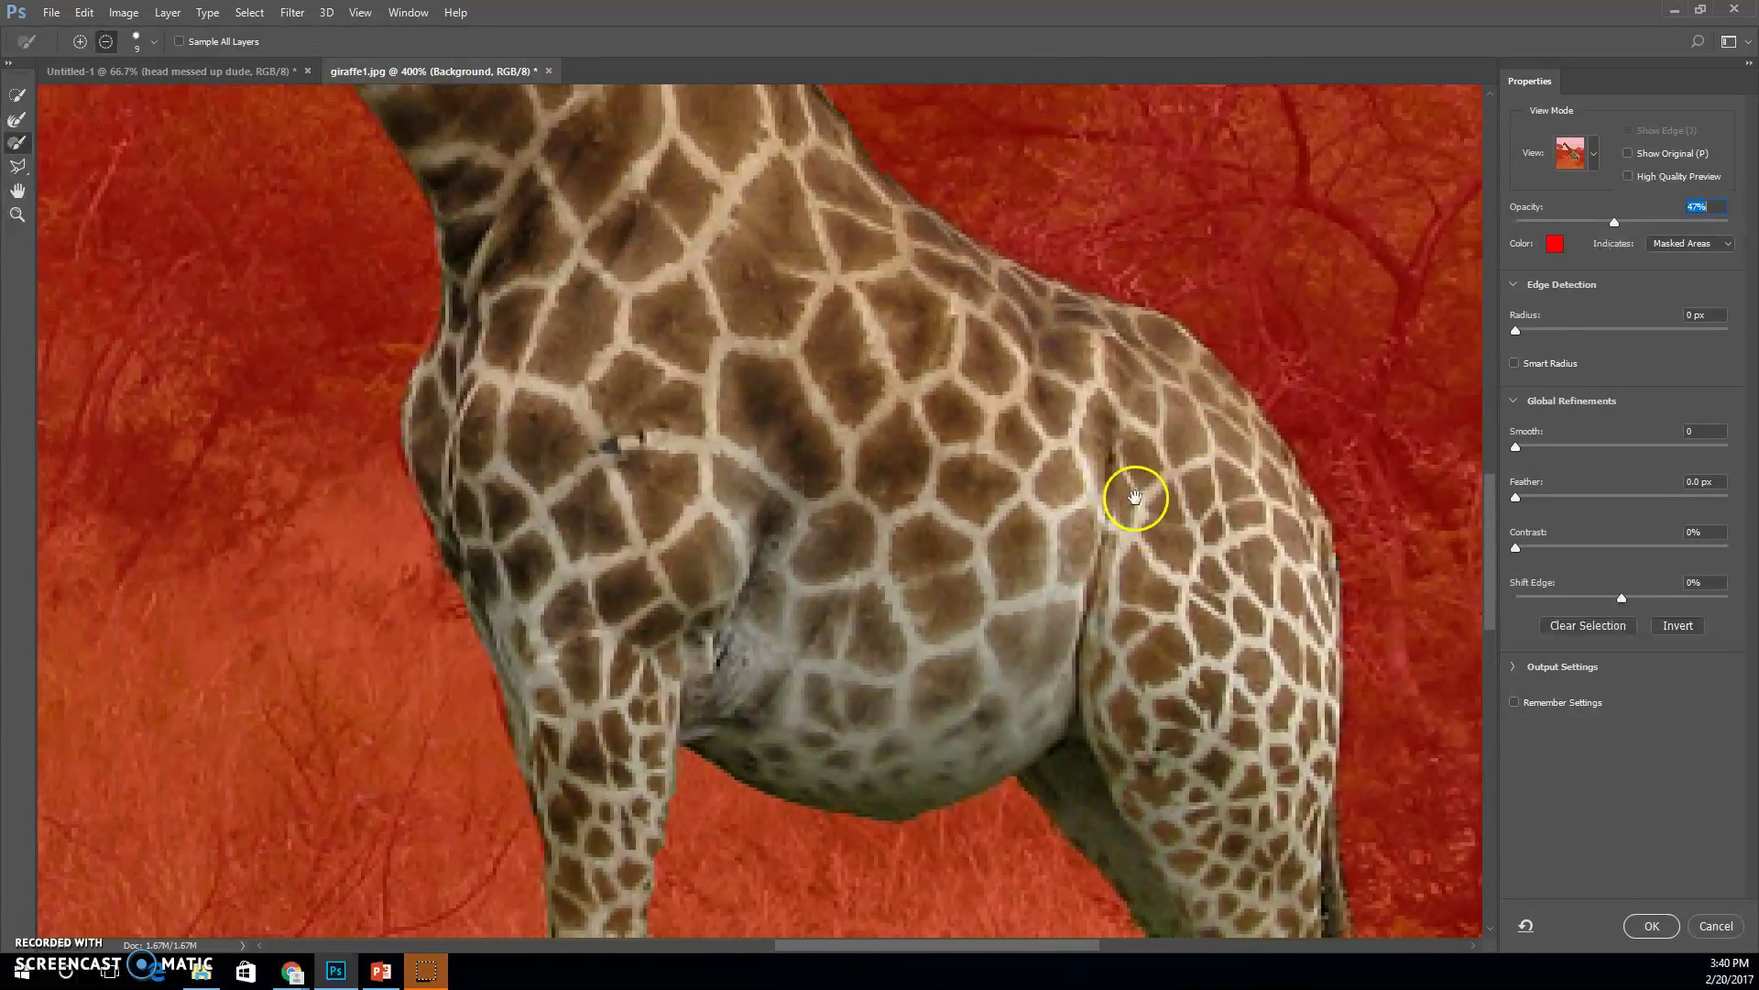
- Apply the selection, fit the photo, and reopen Select and Mask in On Black view
click(1664, 924)
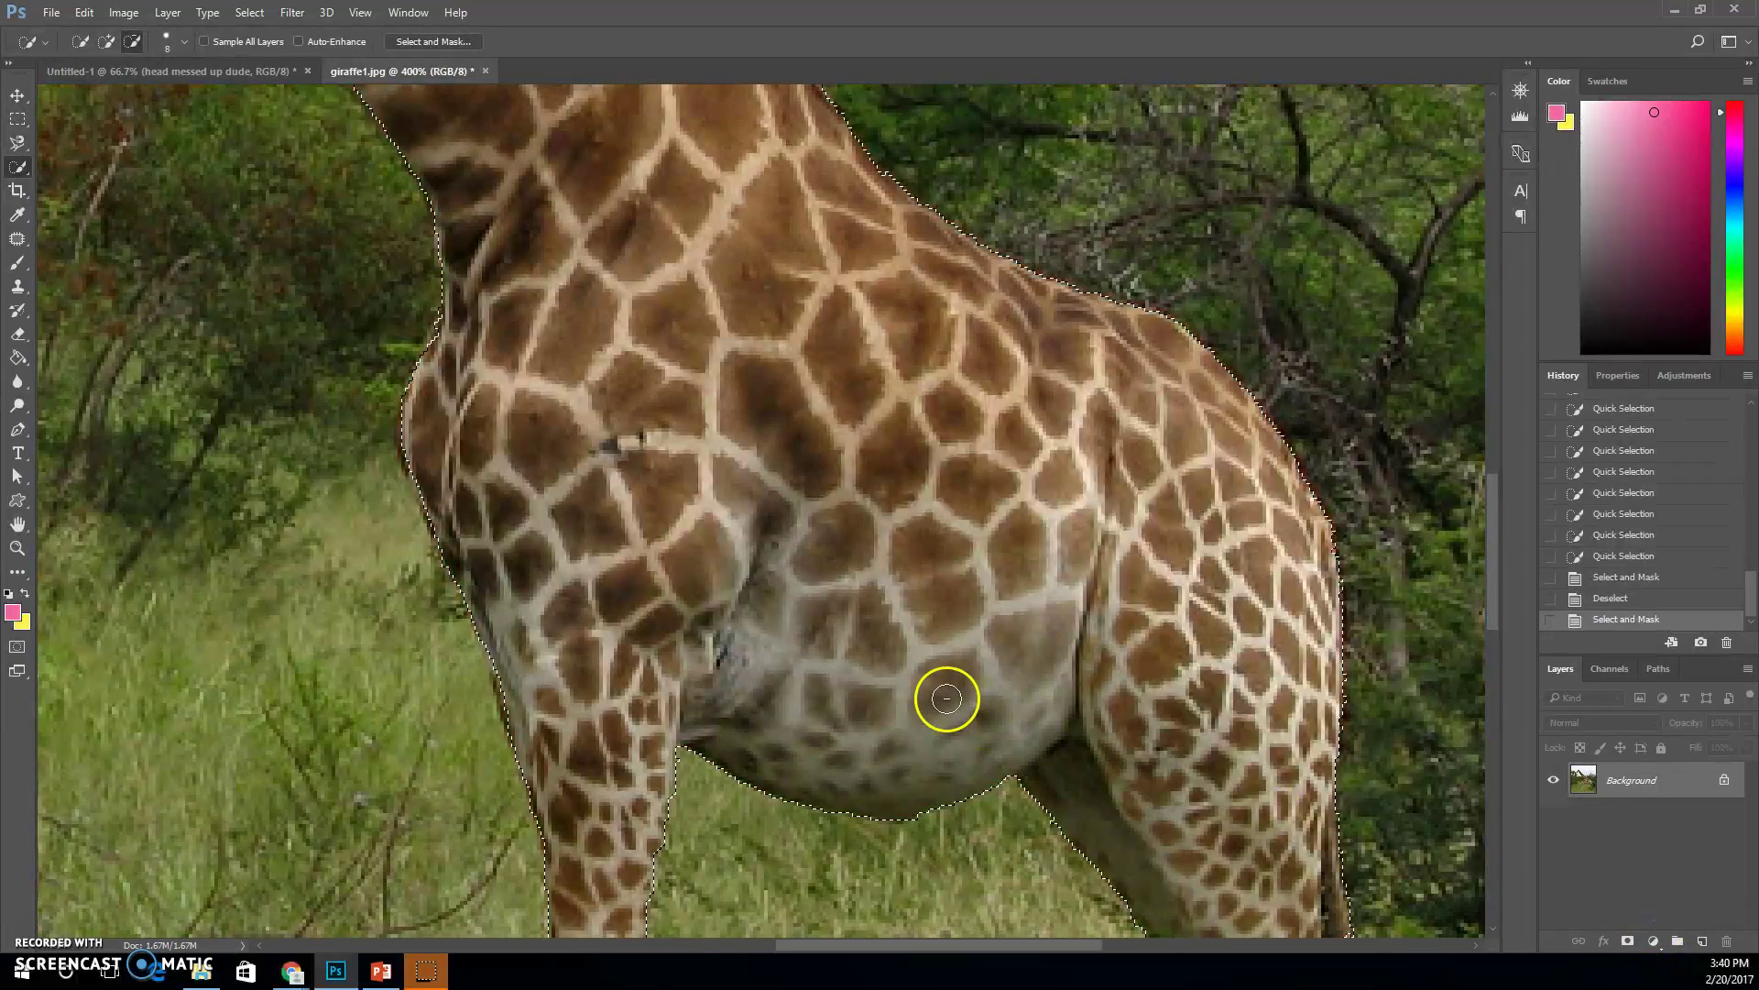
key(ctrl+1)
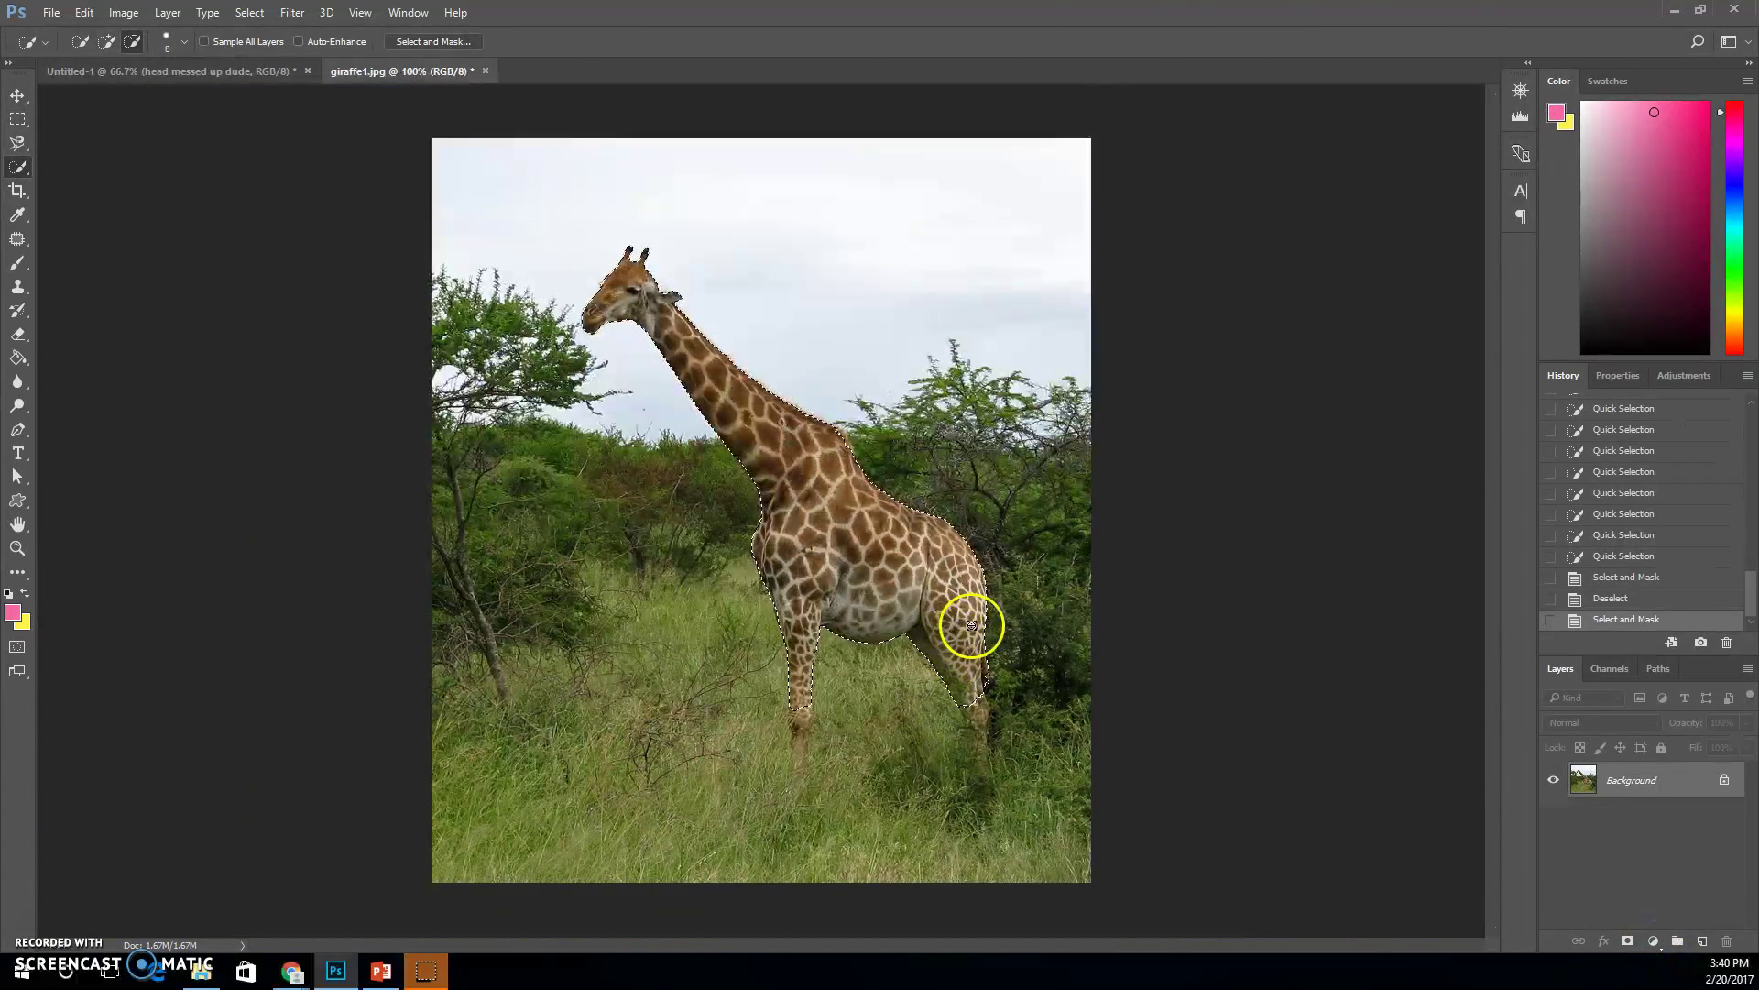
click(434, 42)
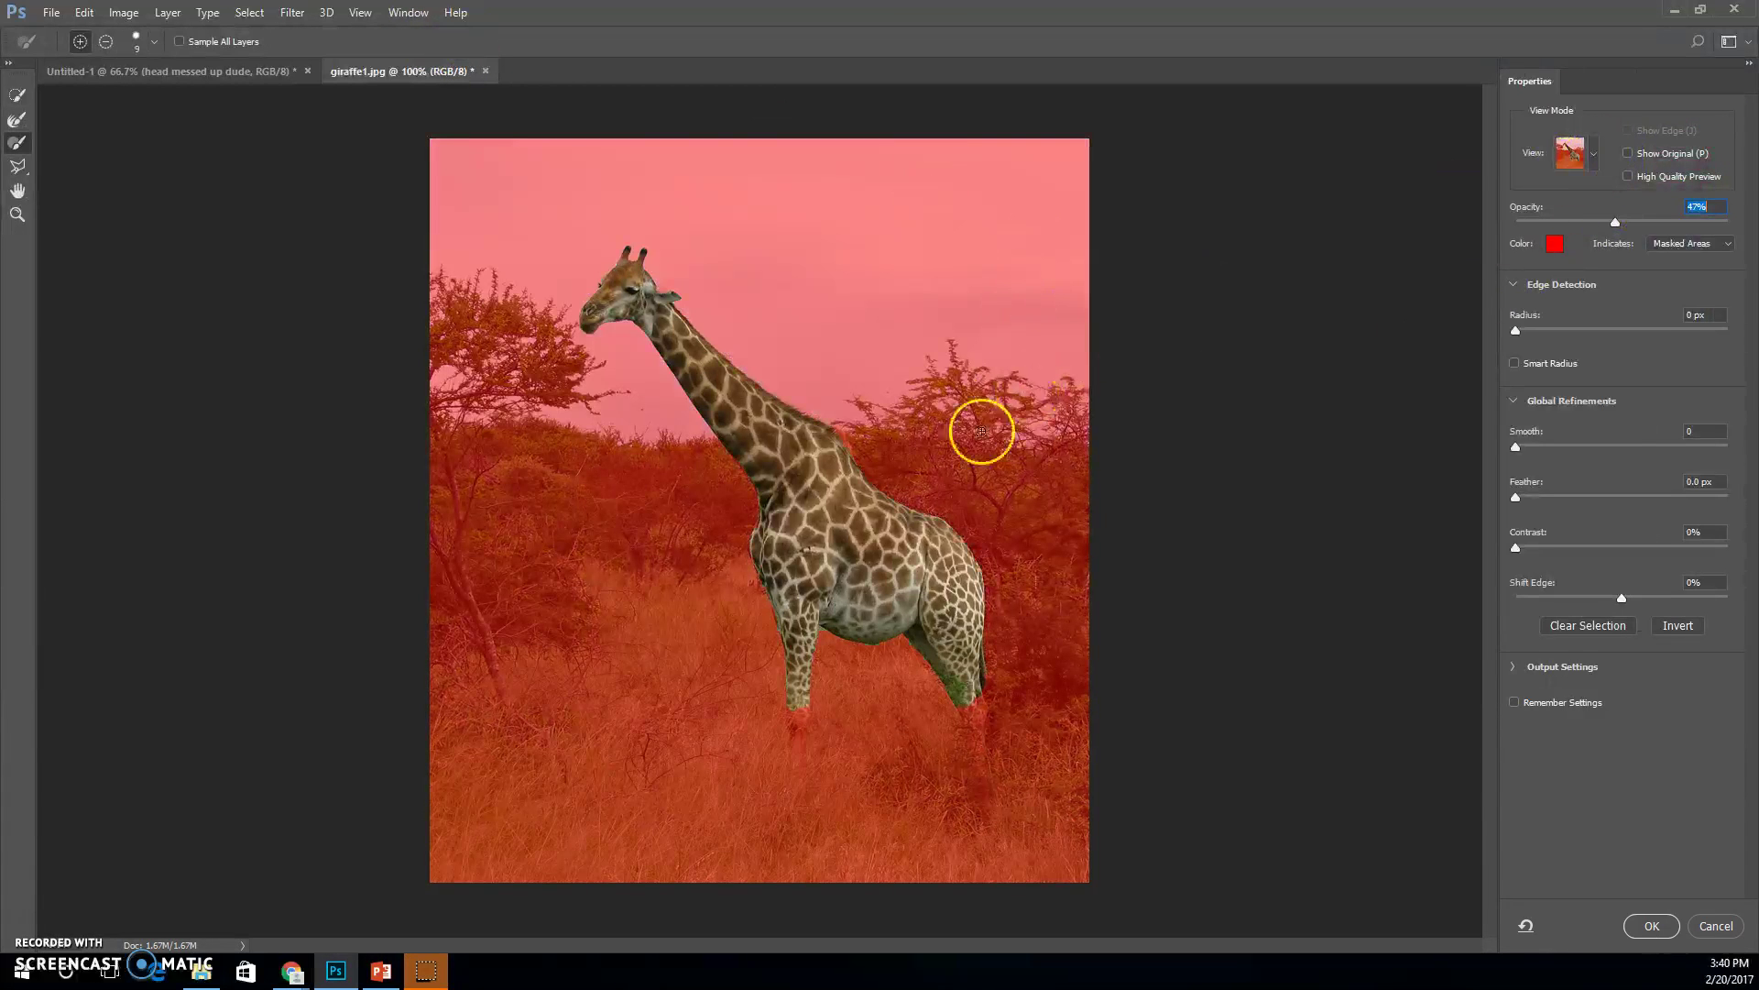
click(1592, 158)
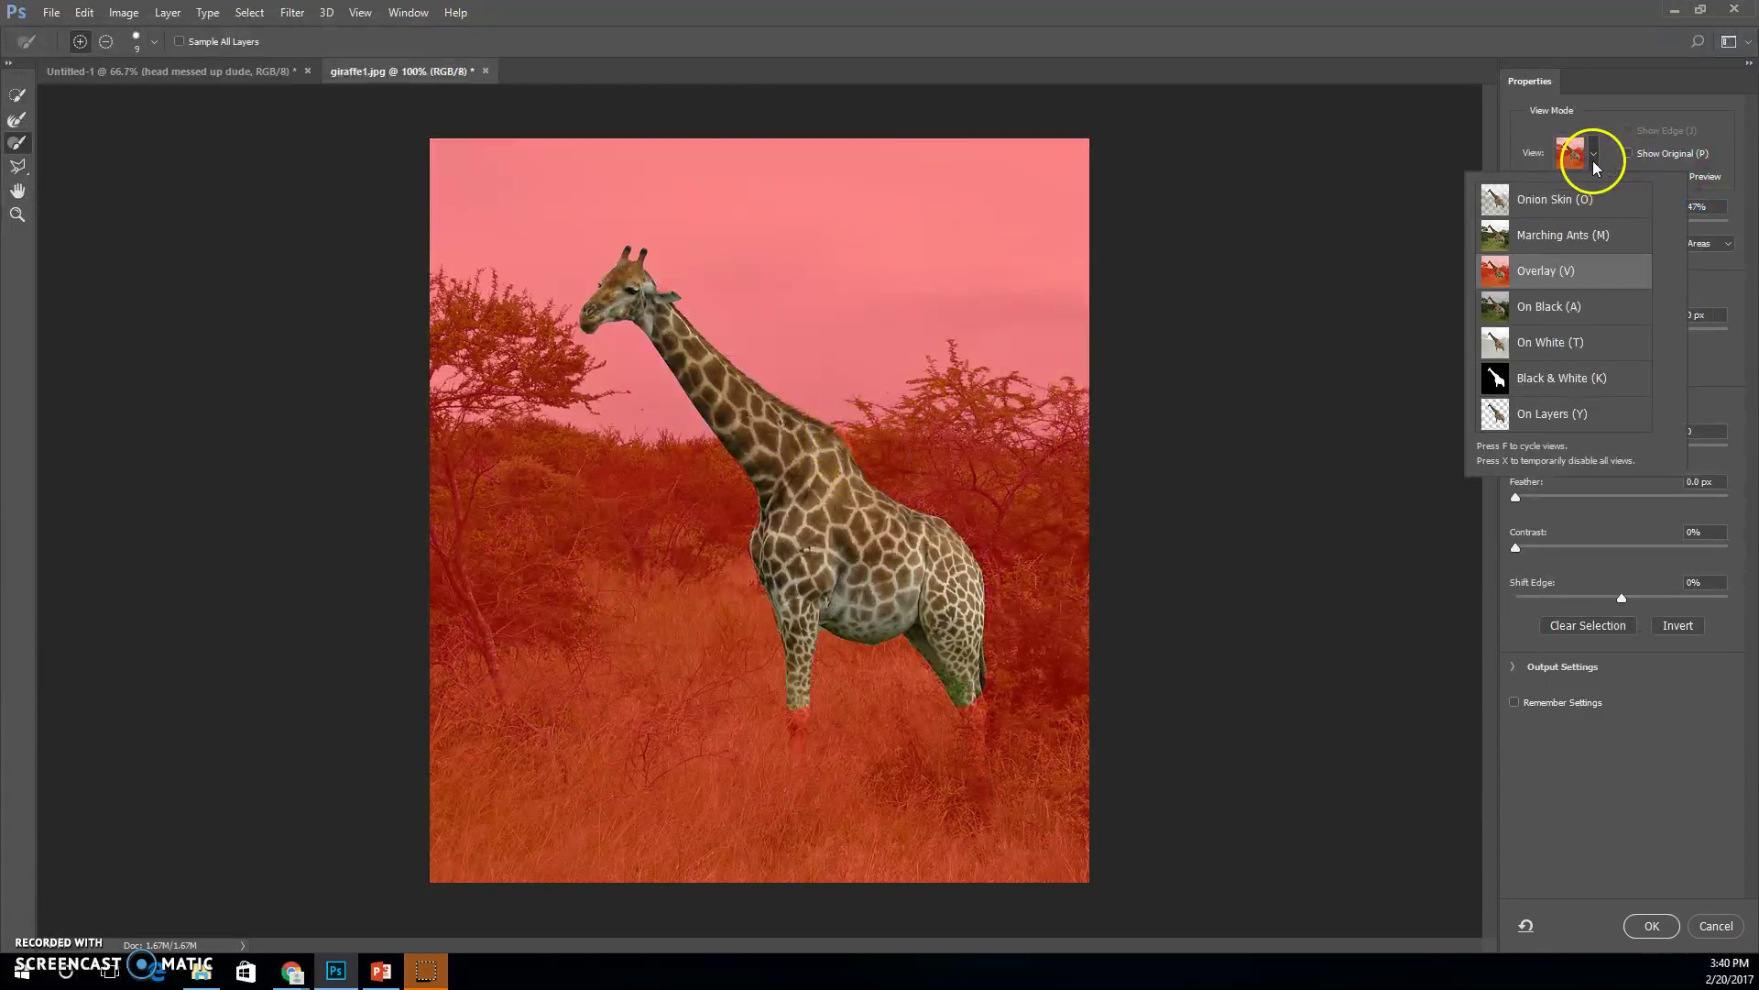
click(1535, 311)
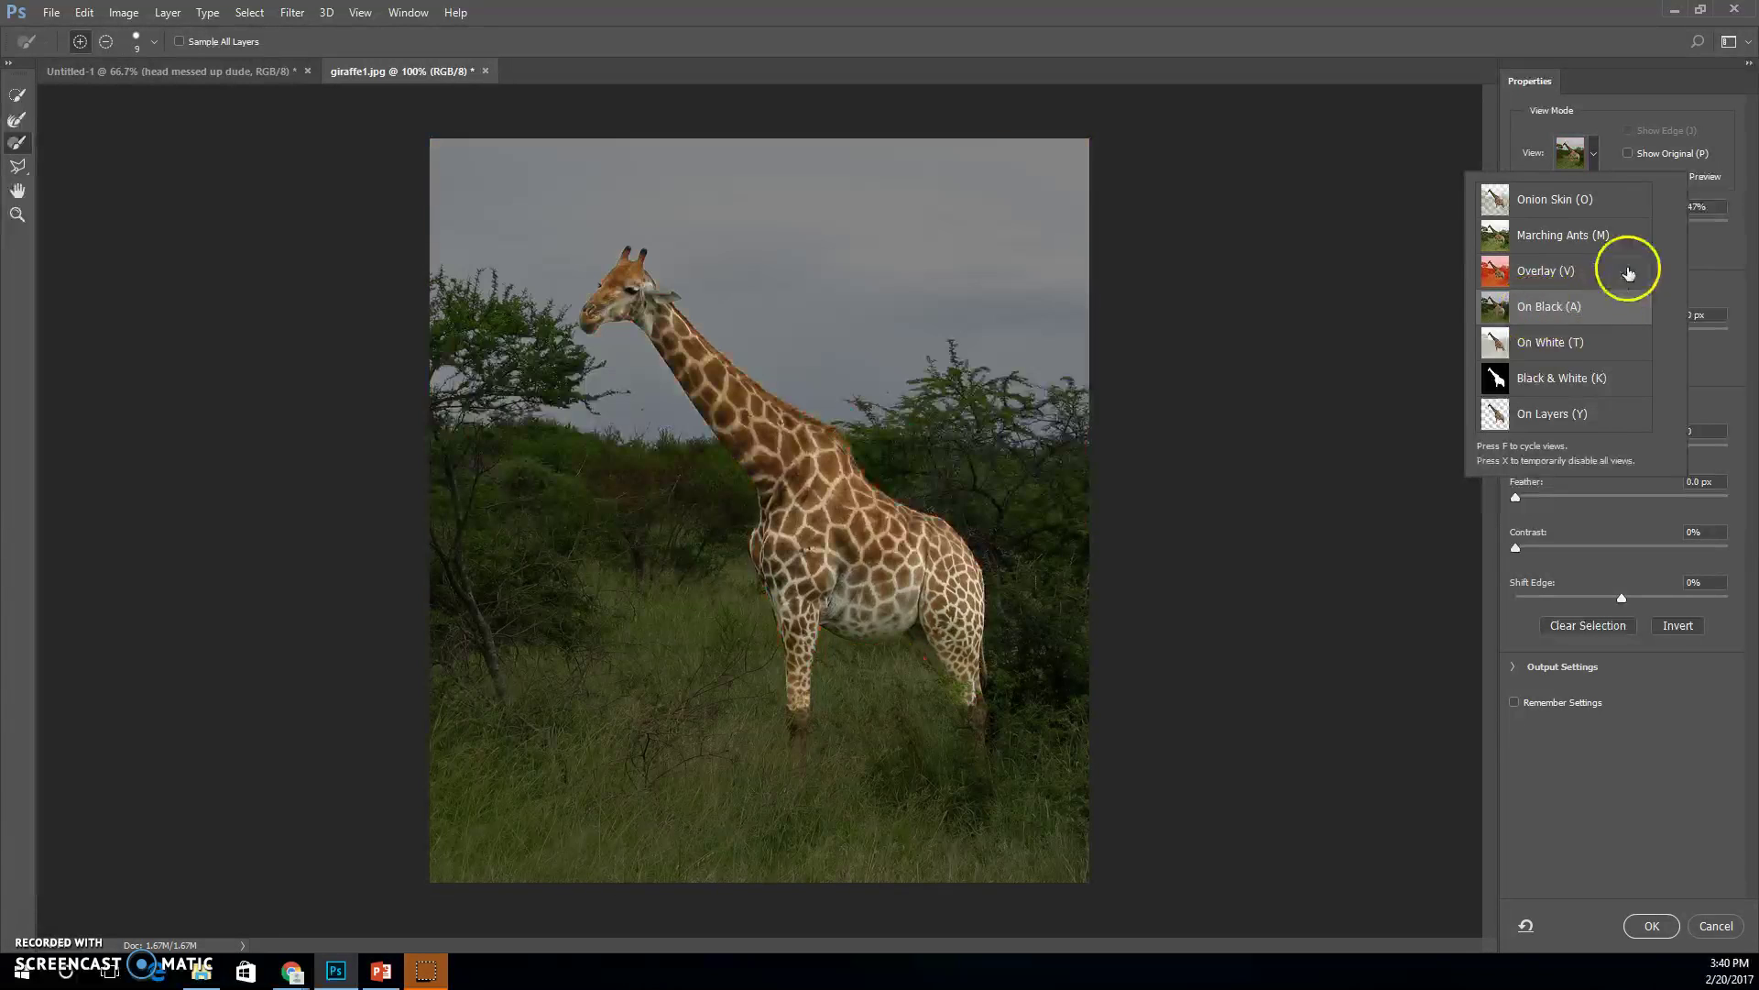
drag(1611, 222, 1750, 237)
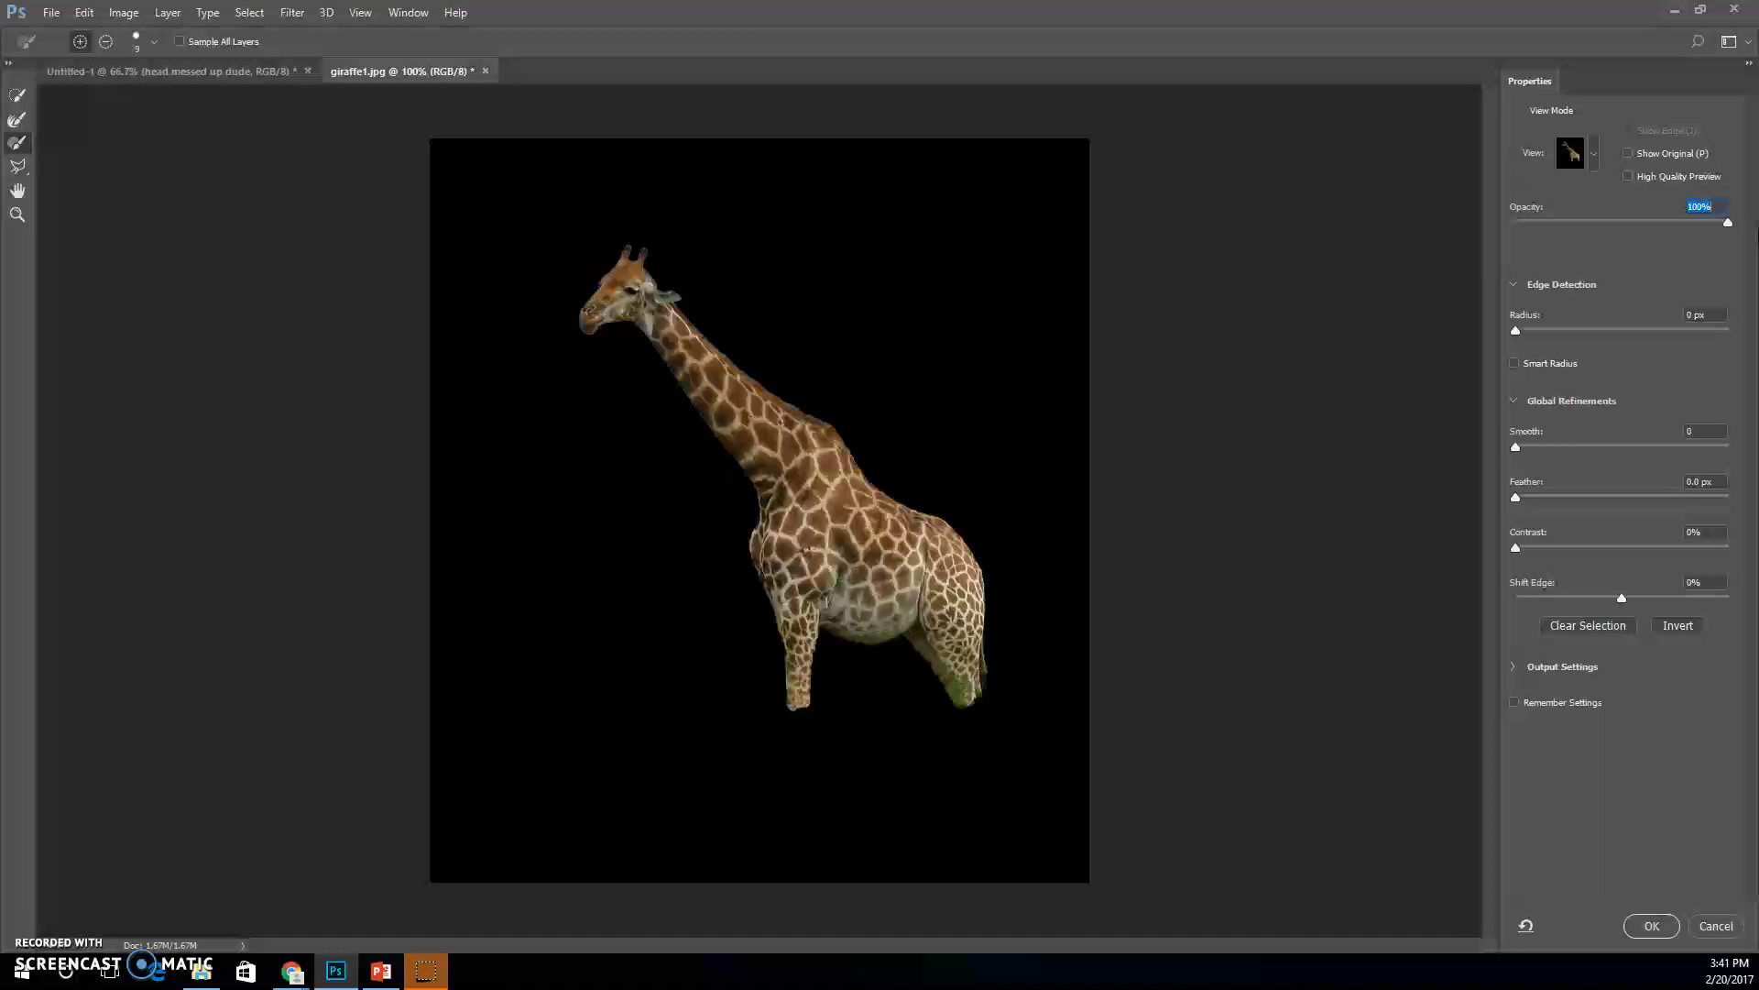
- Zoom to 400% on the neck and set the black overlay opacity to about 56%
click(17, 213)
click(836, 447)
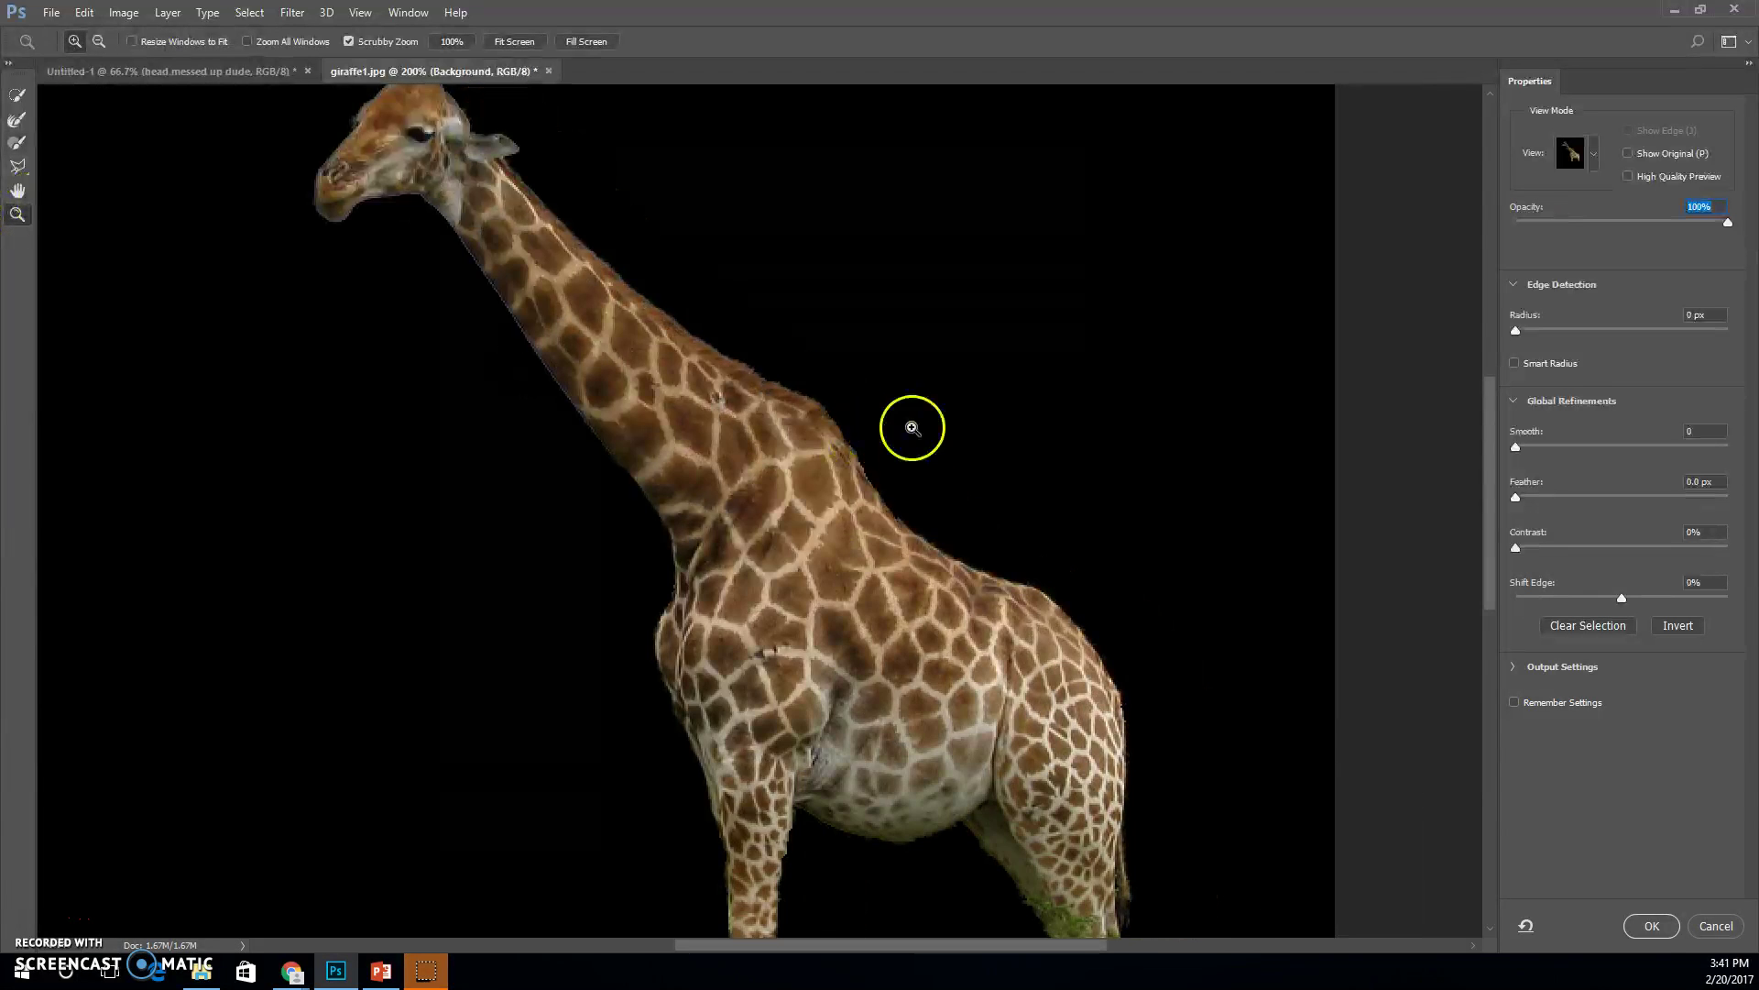
click(836, 449)
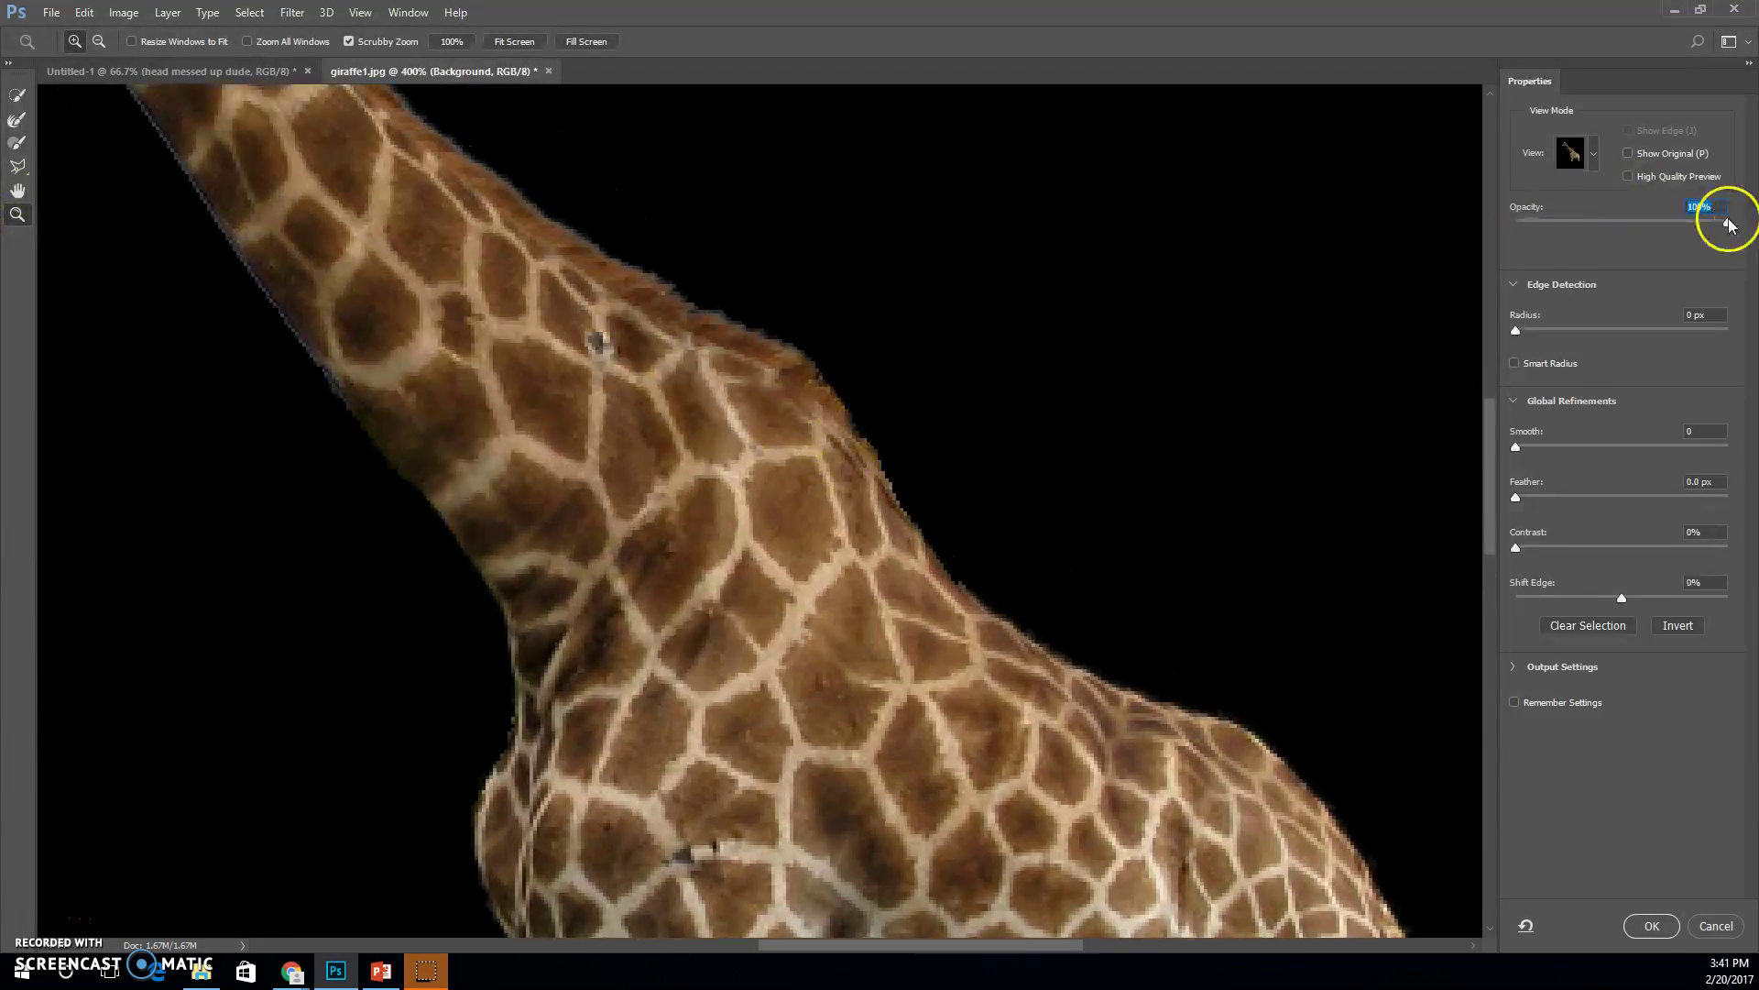
drag(1730, 224, 1563, 255)
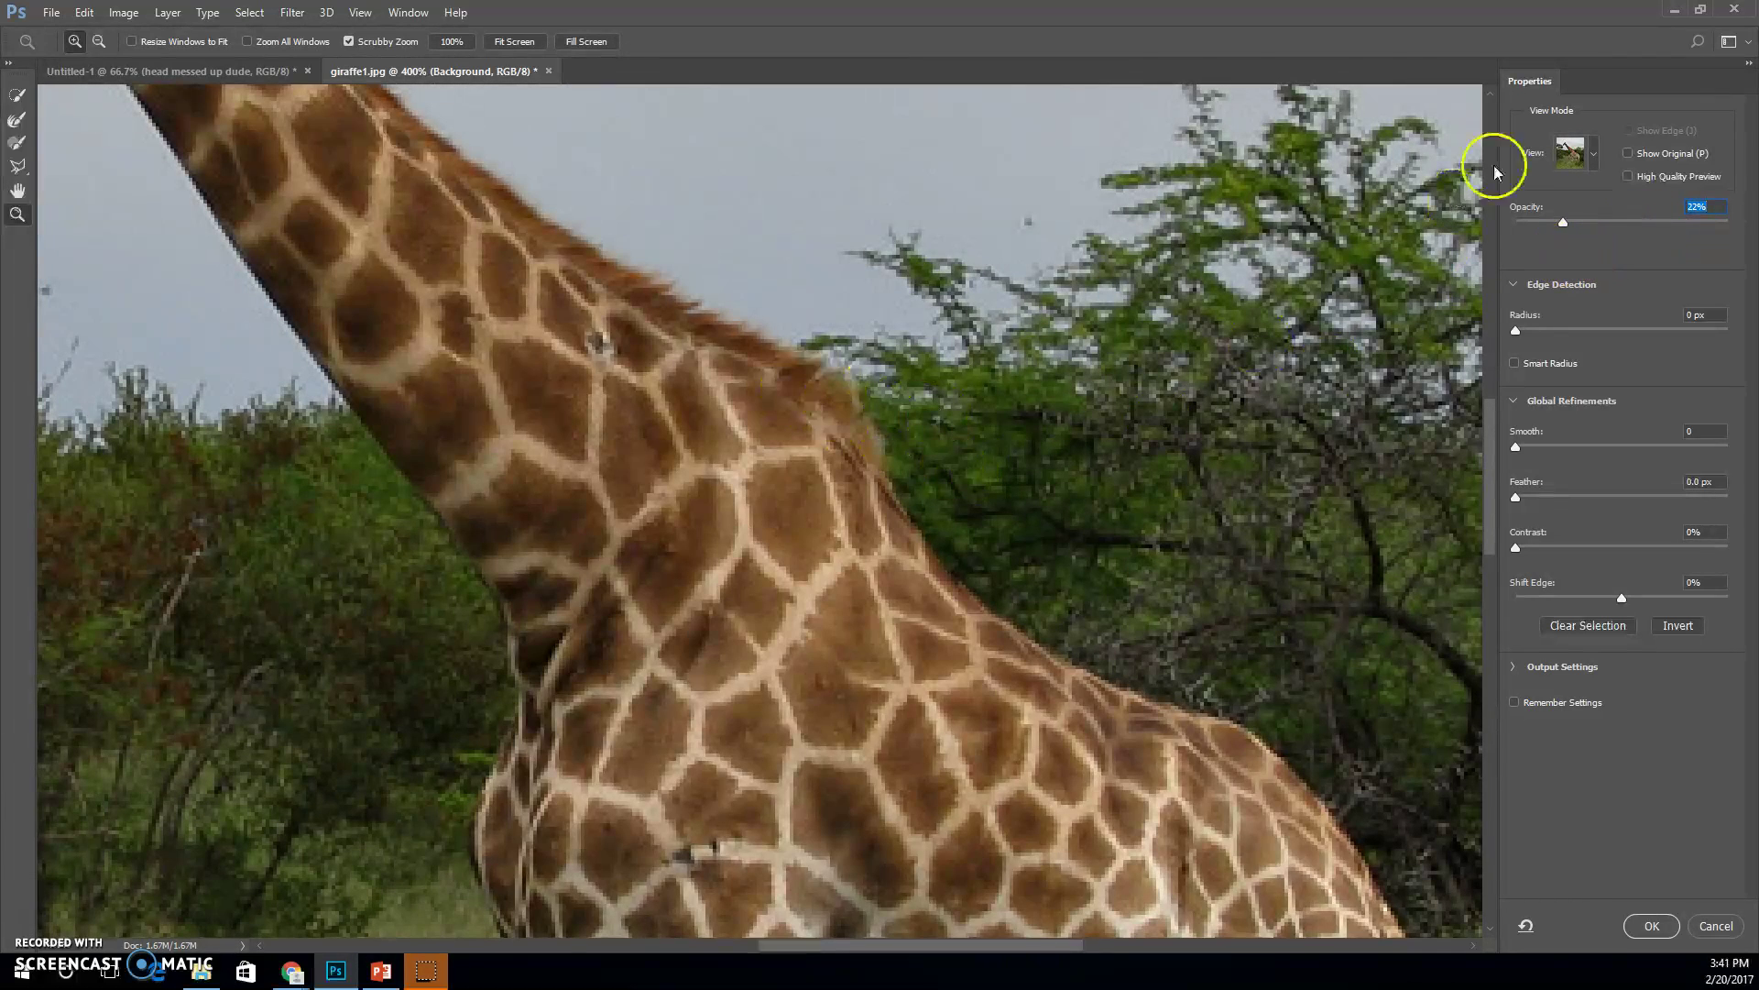
drag(1564, 220, 1640, 231)
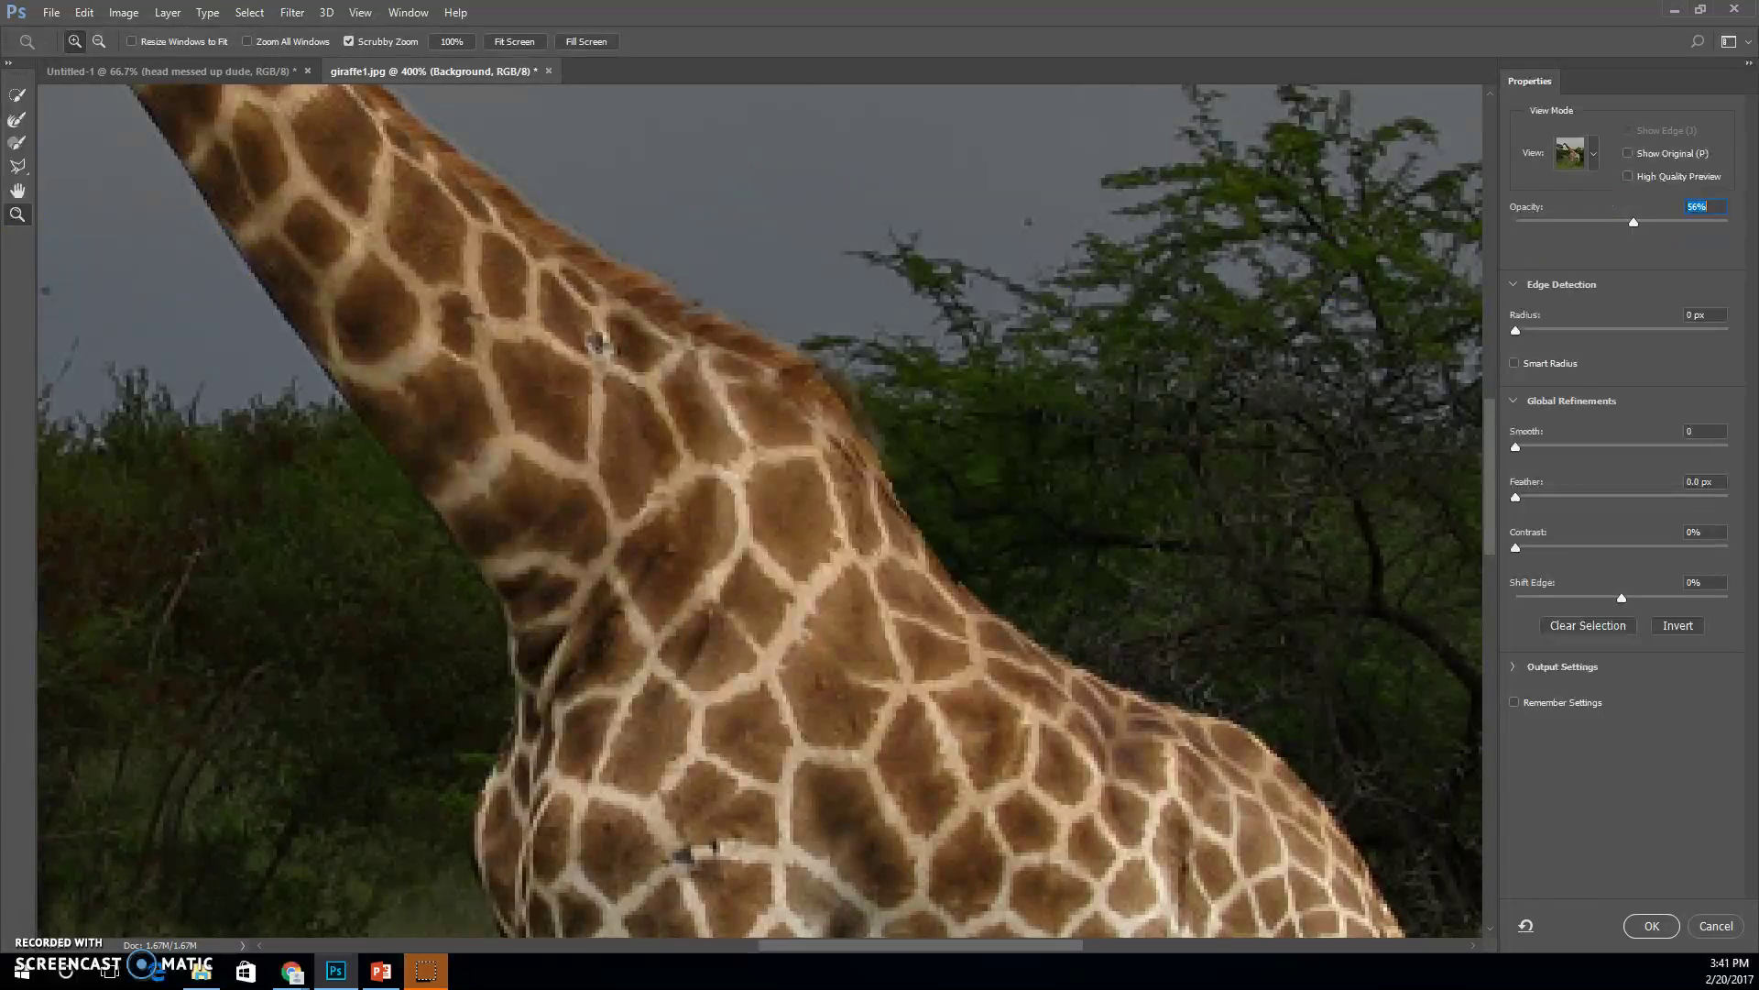
- Add the back edge of the giraffe's neck with Quick Selection, then subtract to trim its fringe
click(17, 96)
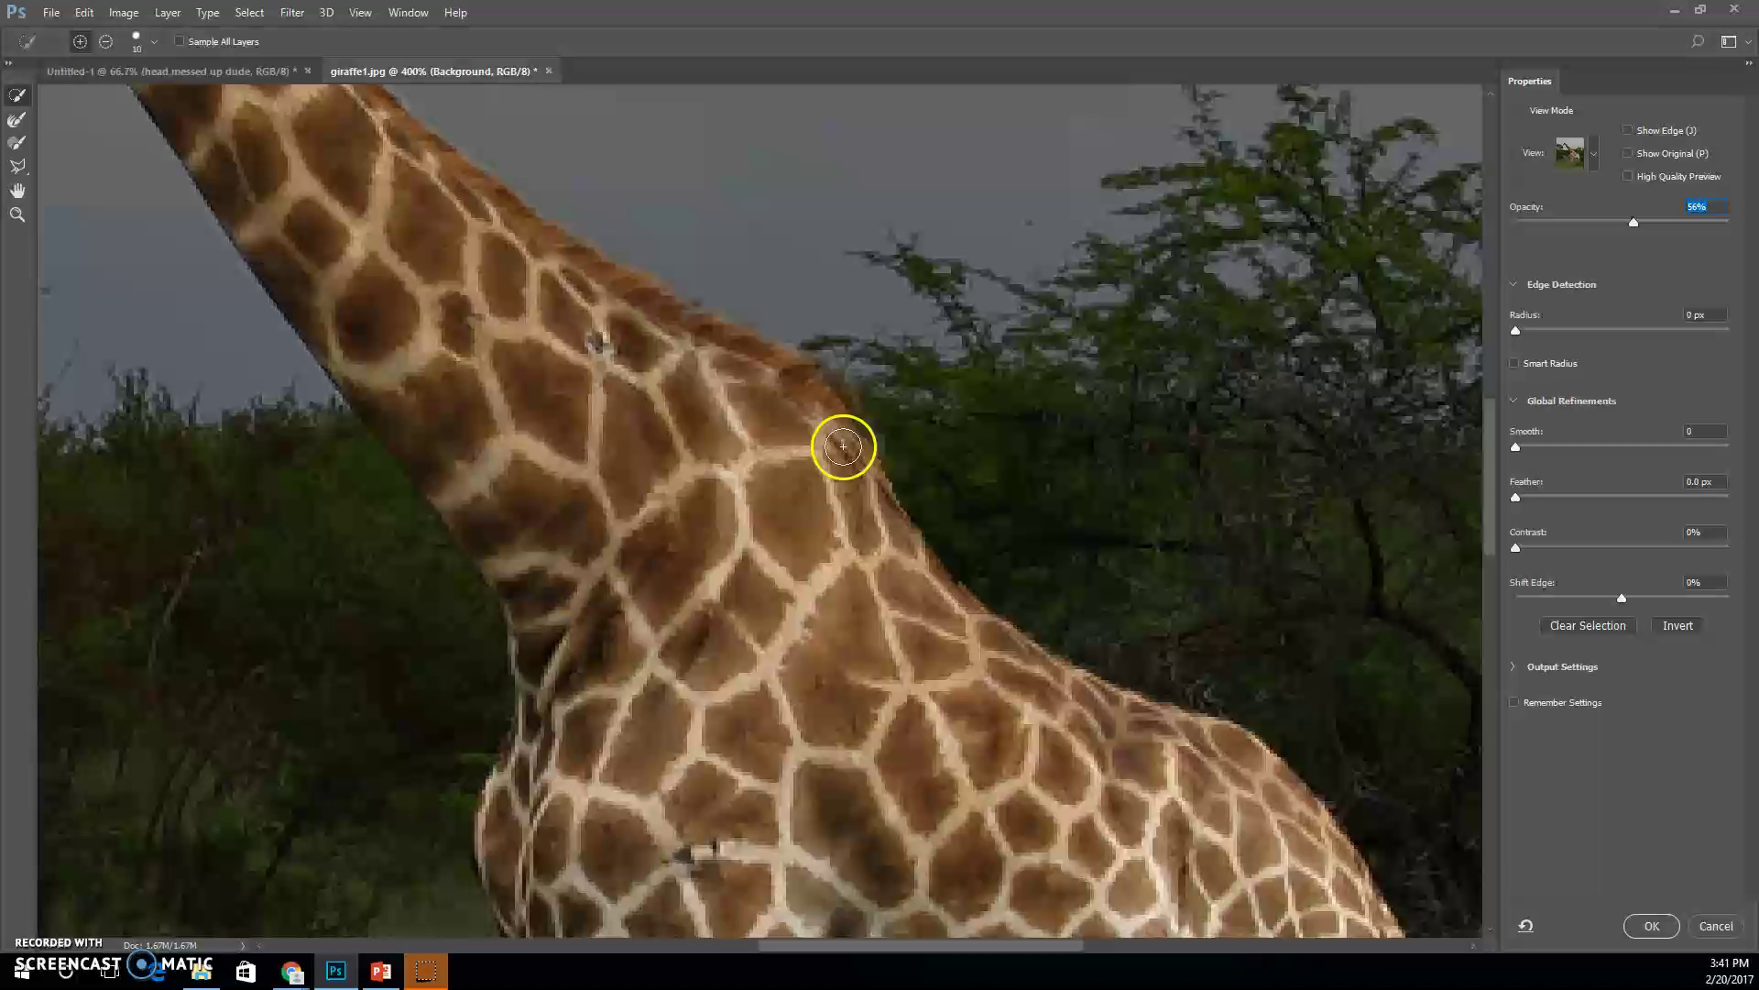
drag(843, 446, 845, 438)
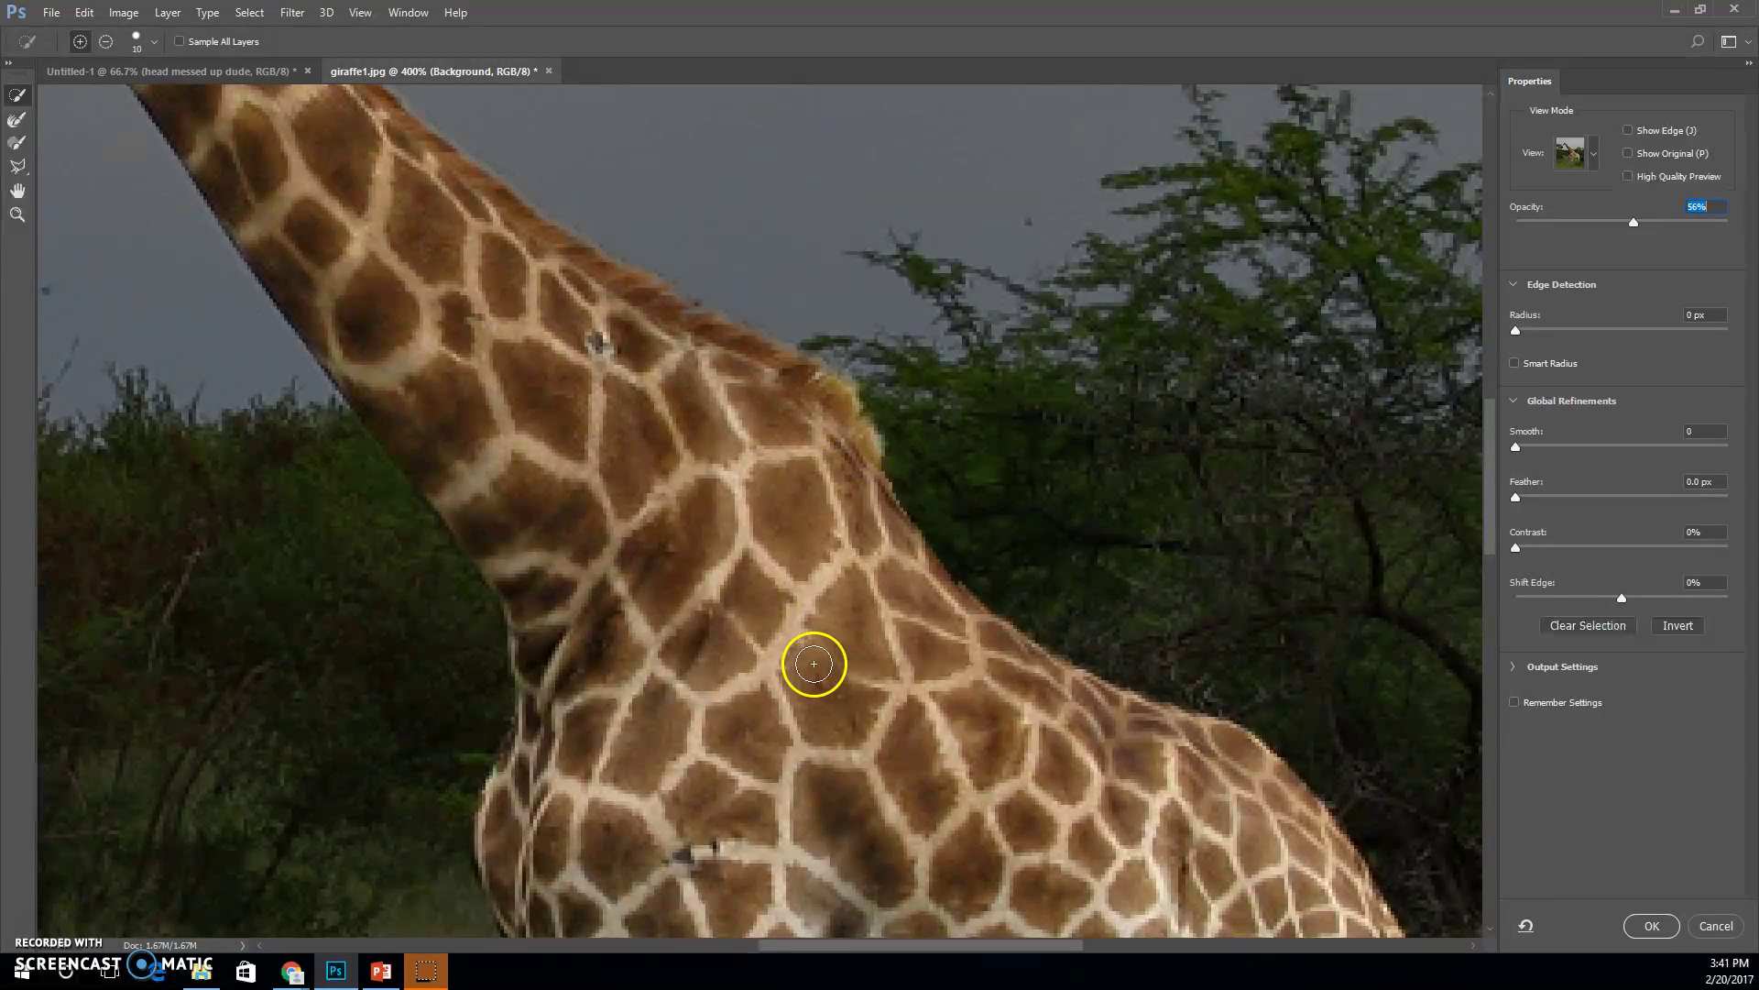
mouse_move(814, 663)
mouse_down()
mouse_move(796, 396)
mouse_move(860, 450)
mouse_move(854, 489)
mouse_move(847, 432)
mouse_up()
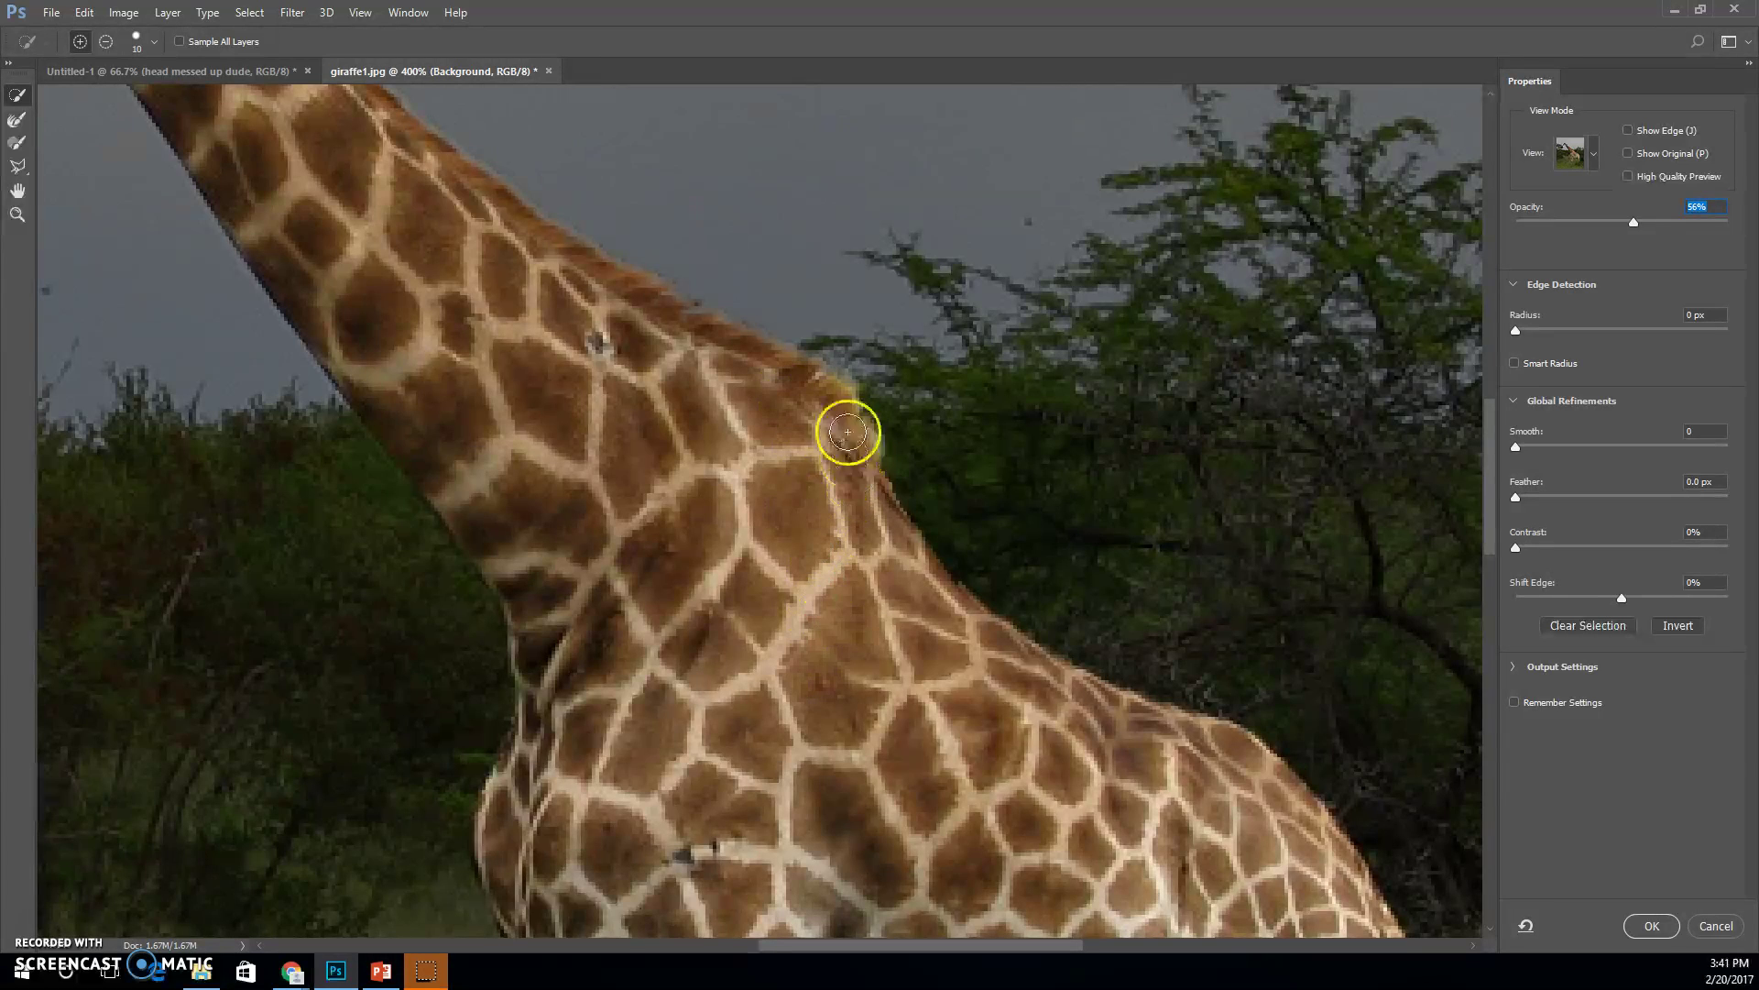
click(105, 41)
click(851, 360)
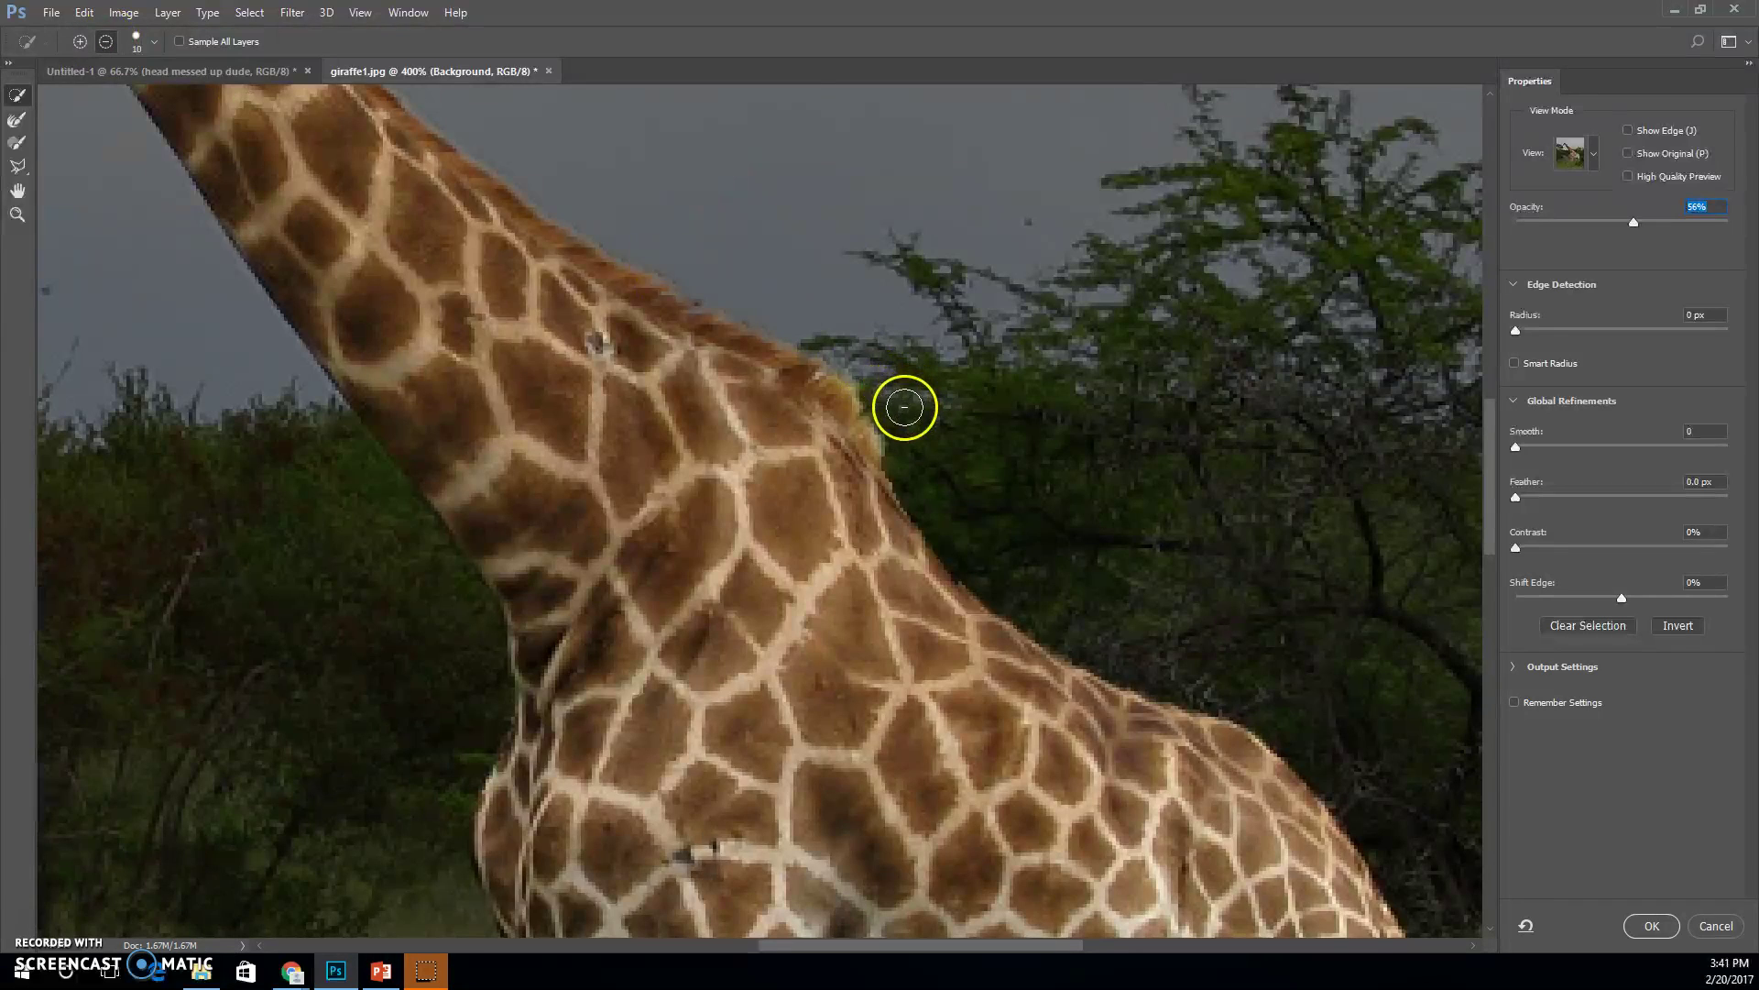
mouse_move(859, 348)
mouse_down()
mouse_move(910, 439)
mouse_move(876, 369)
mouse_move(825, 340)
mouse_up()
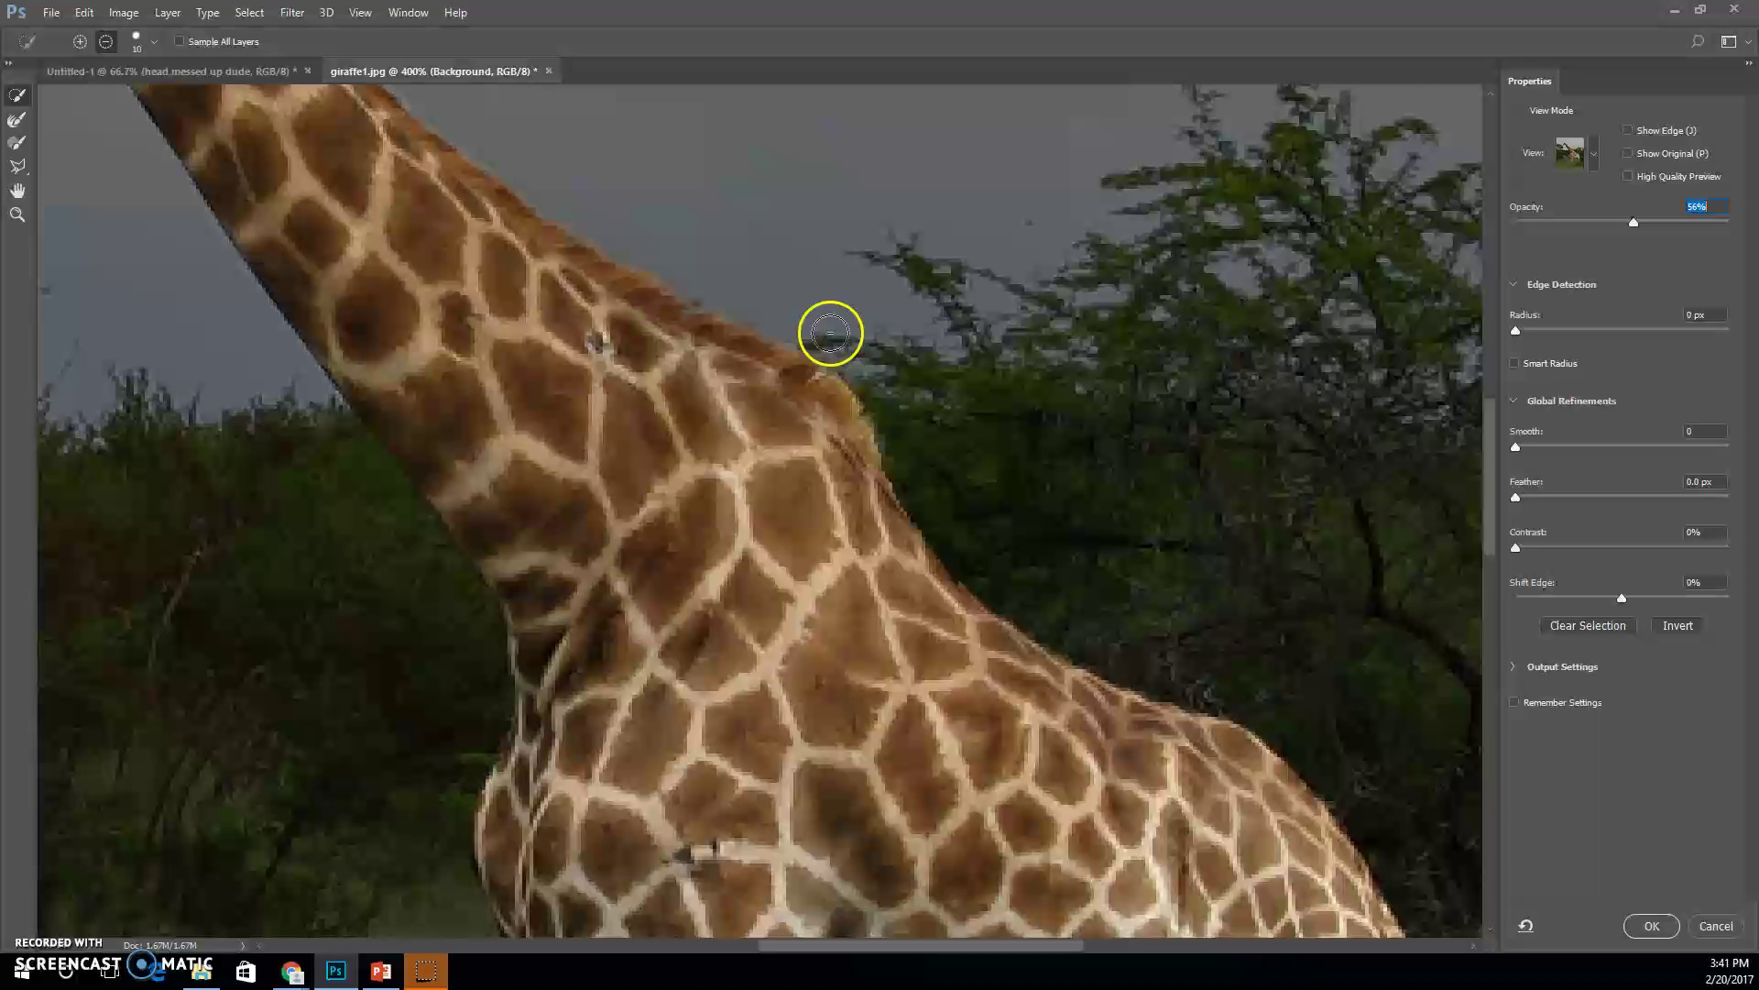
- Show the whole photo and set the black background overlay to 82% opacity
mouse_move(1669, 222)
mouse_down()
mouse_move(1701, 220)
mouse_move(1682, 229)
mouse_up()
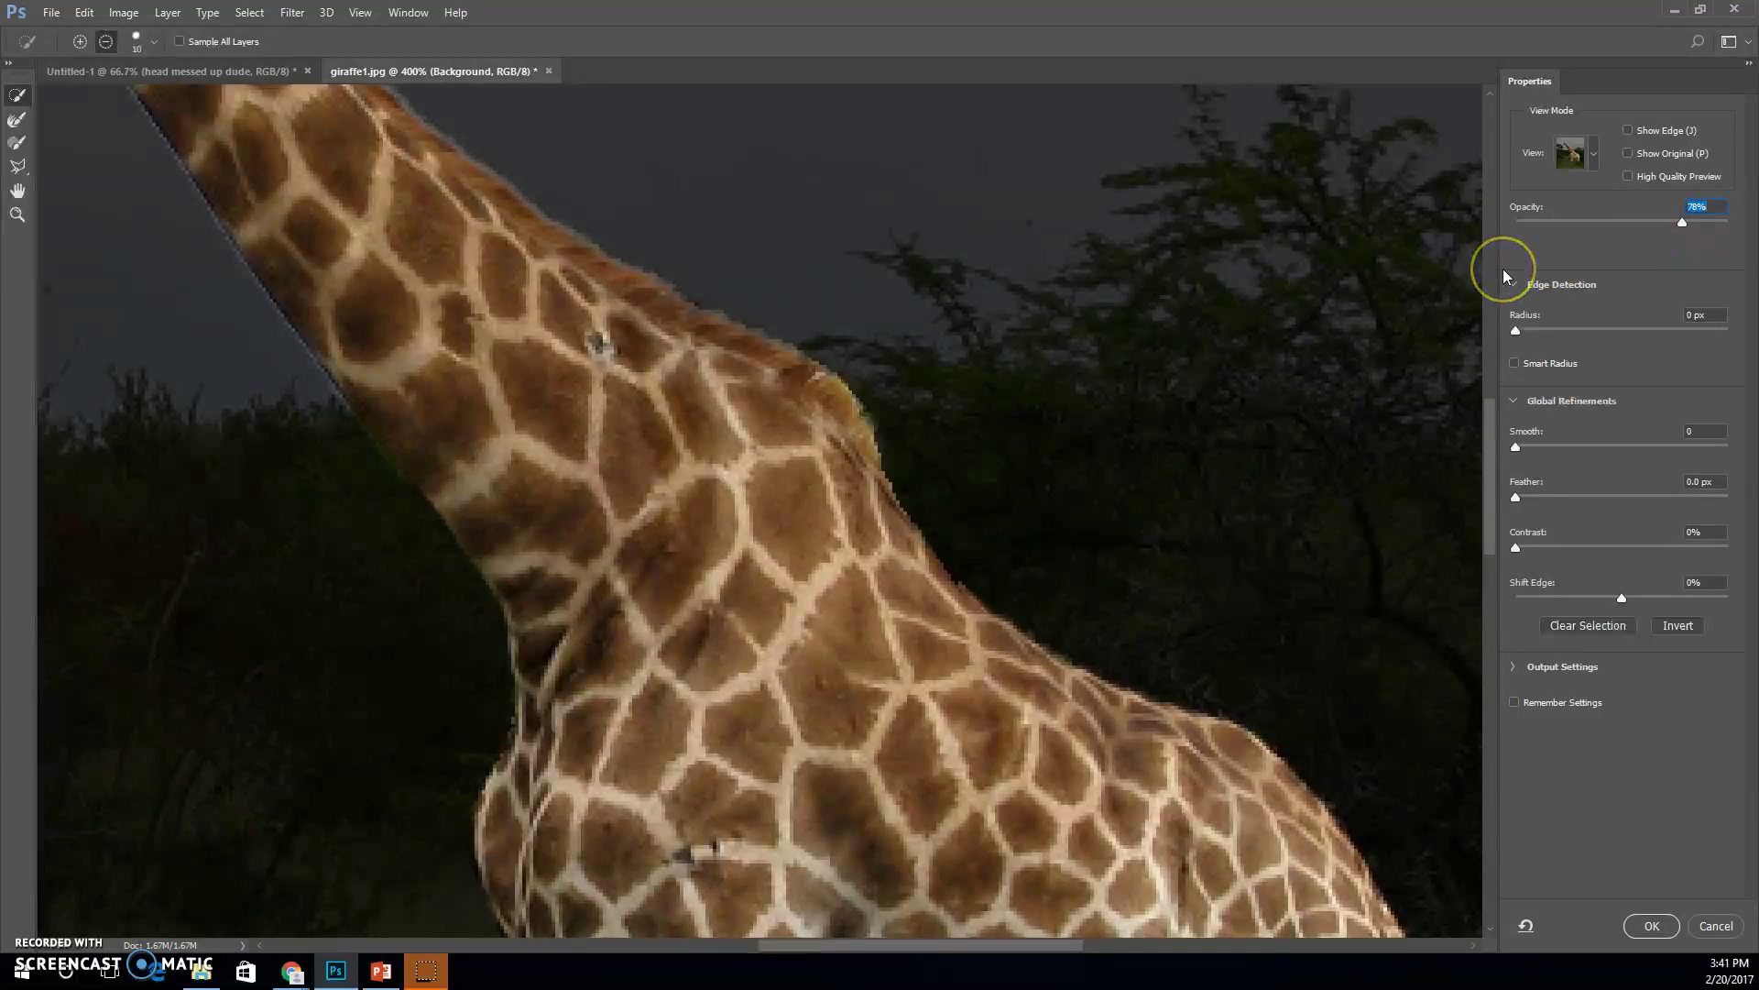
key(ctrl+1)
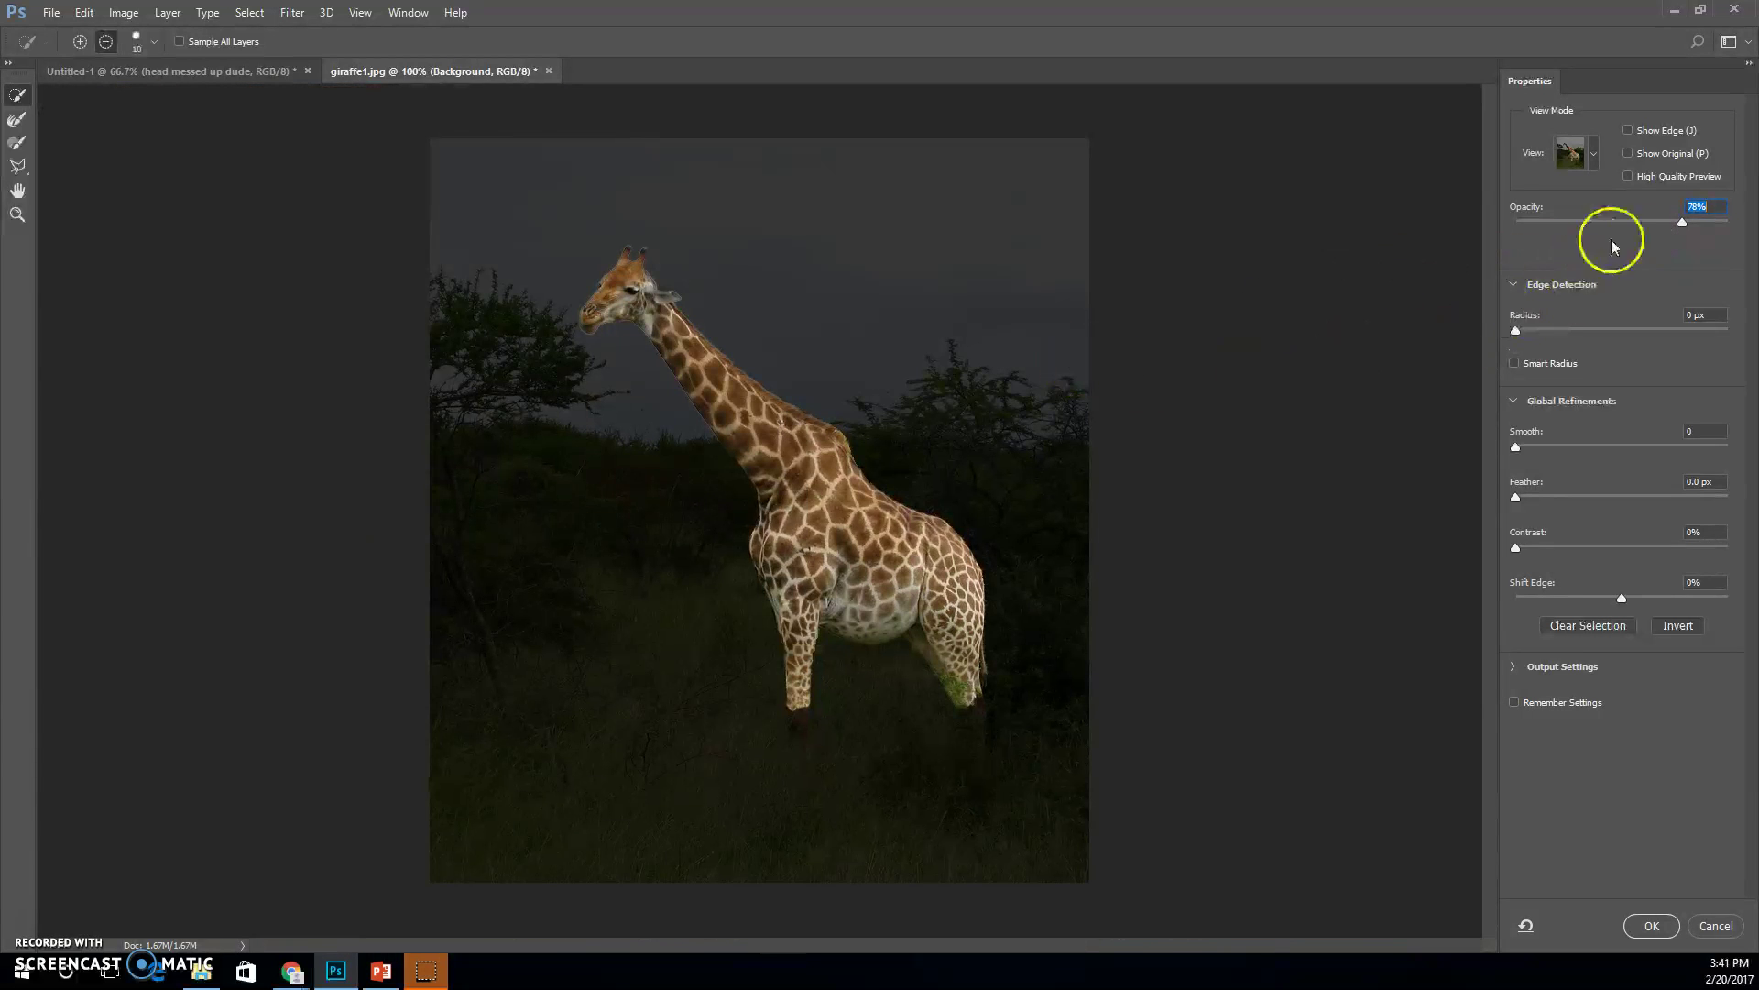
drag(1682, 225, 1741, 226)
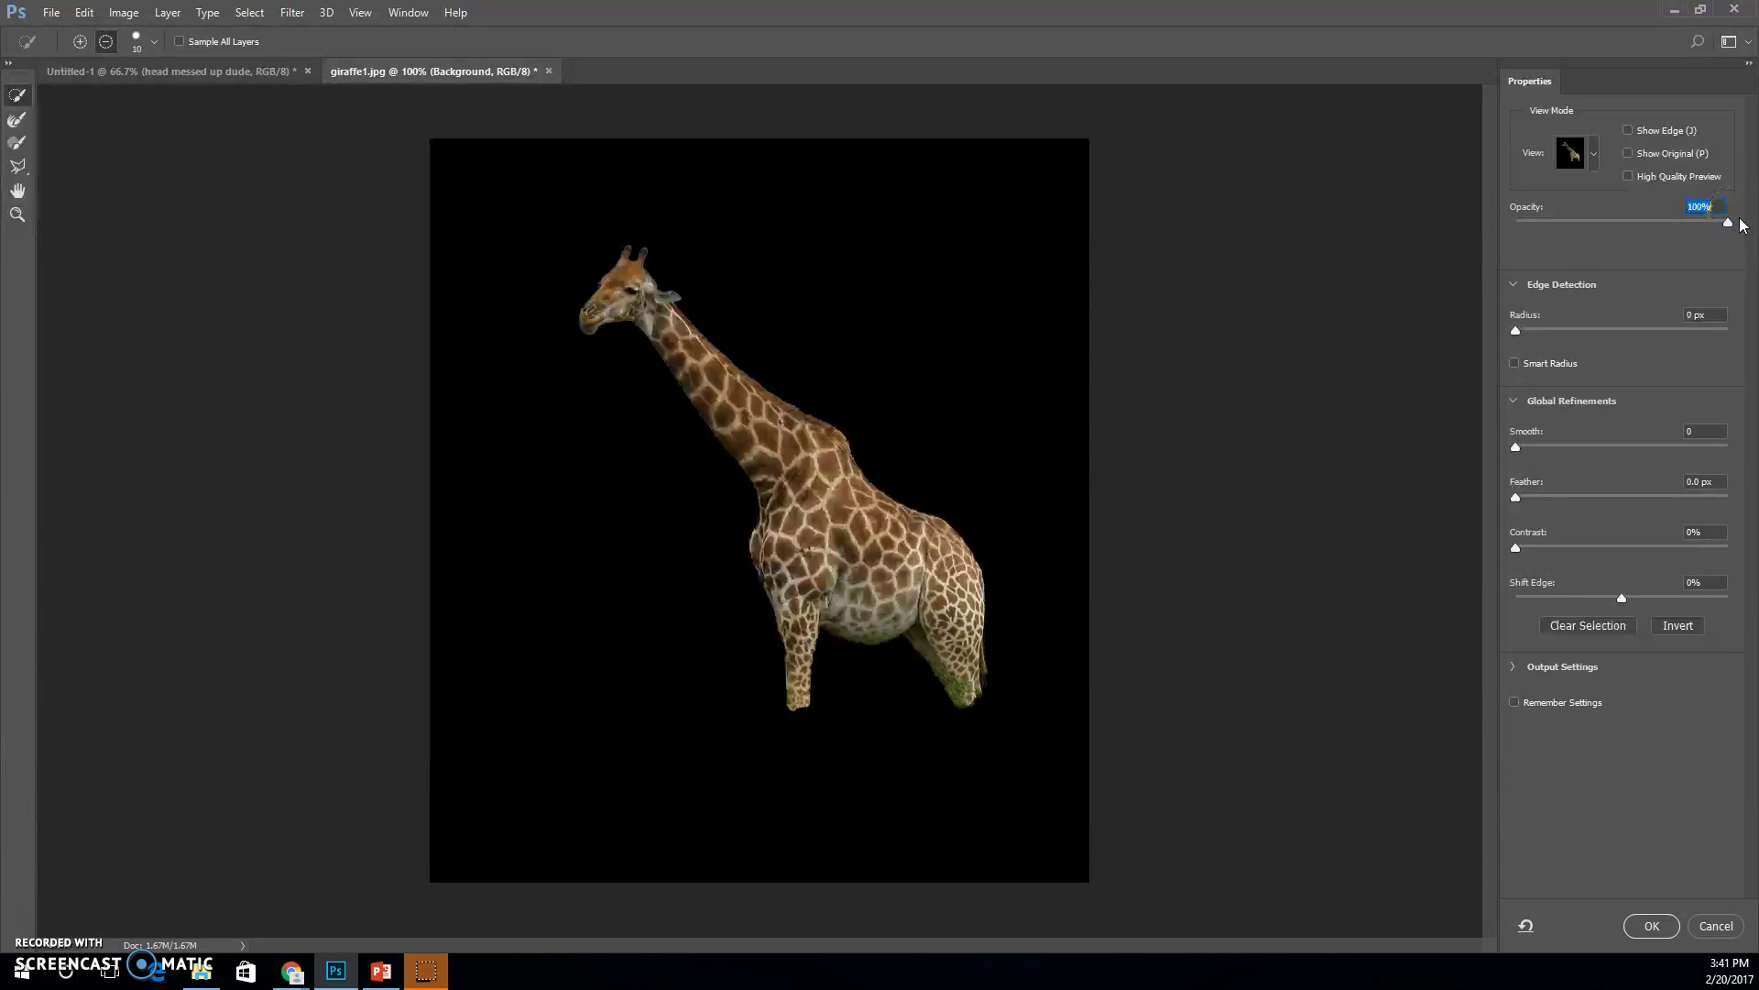
drag(1741, 226, 1691, 239)
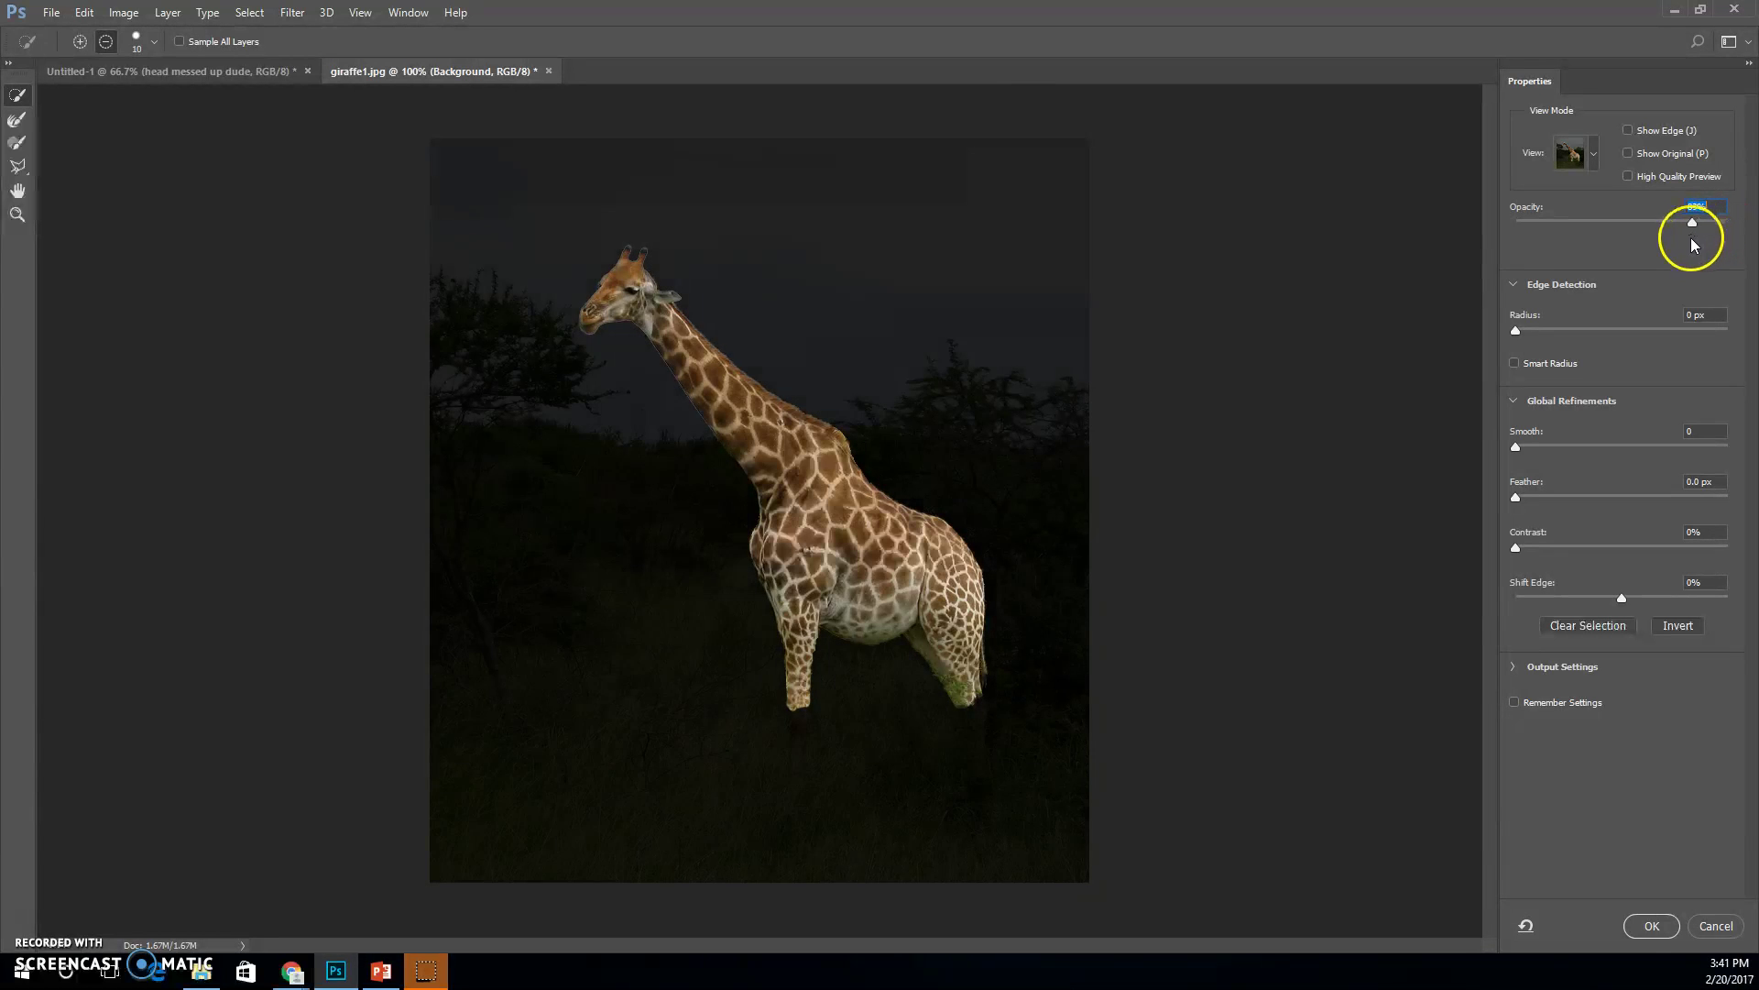
- Apply the refined selection and Move-drag the giraffe from giraffe1.jpg into the Untitled-1 collage
click(1650, 931)
drag(376, 68, 348, 158)
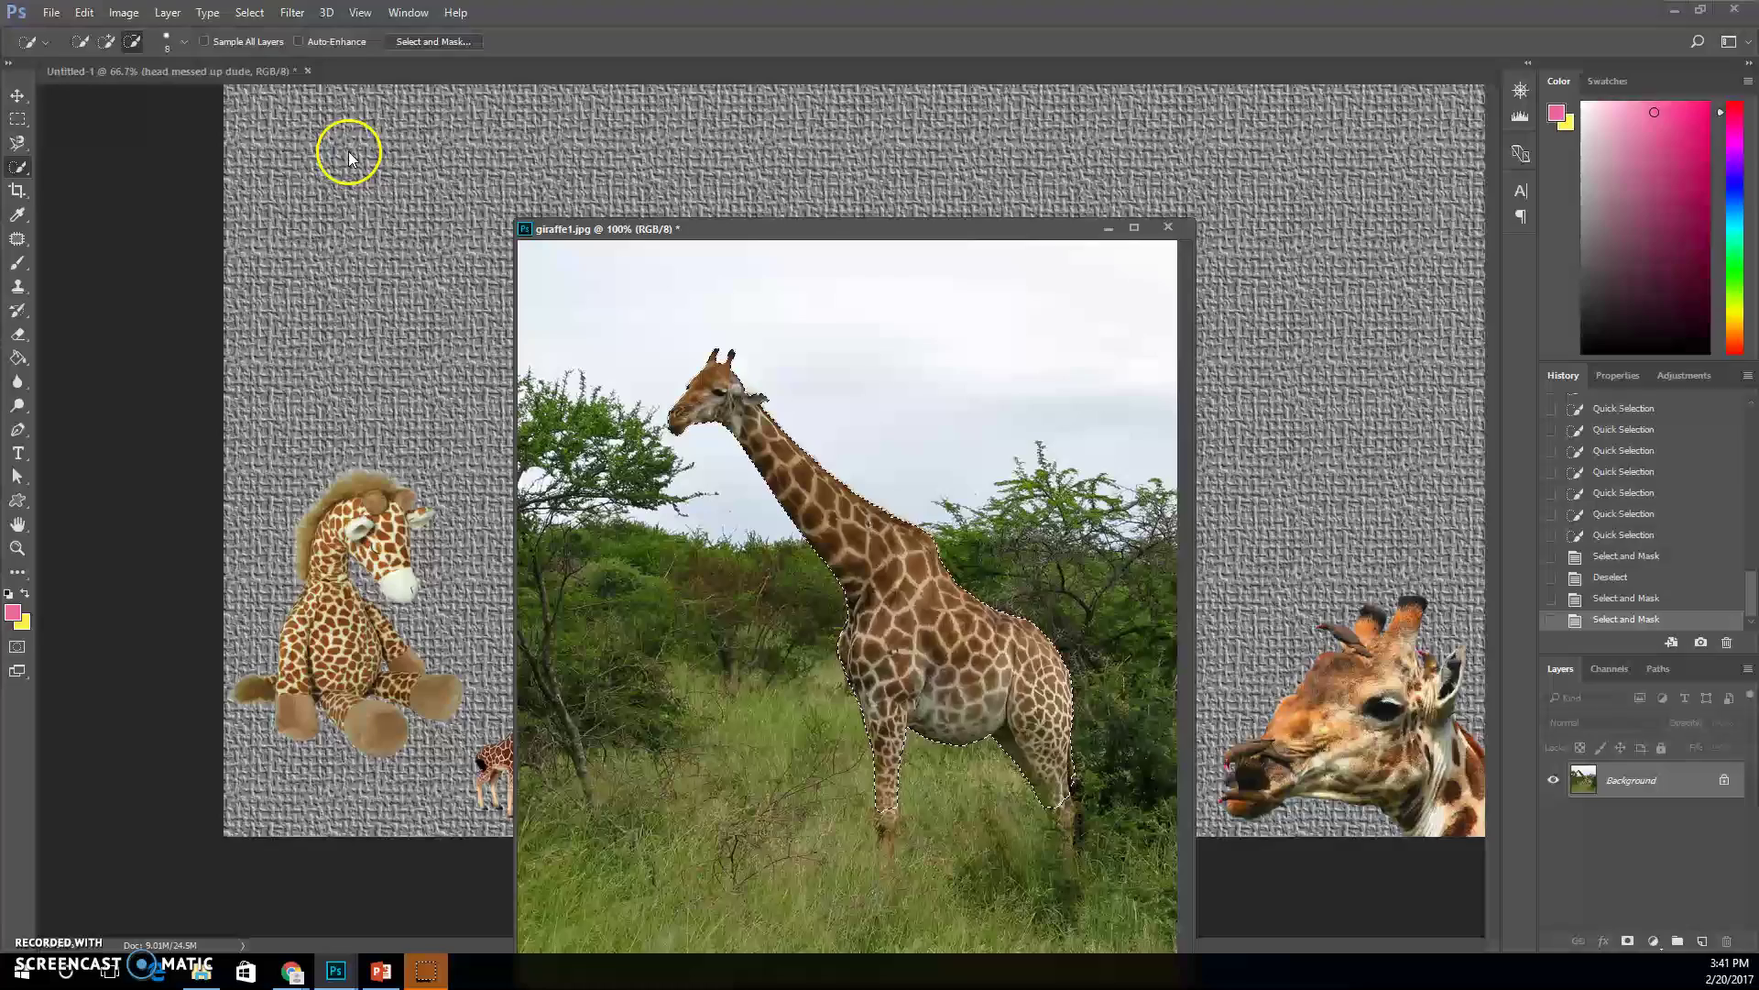
click(18, 94)
drag(845, 570, 504, 495)
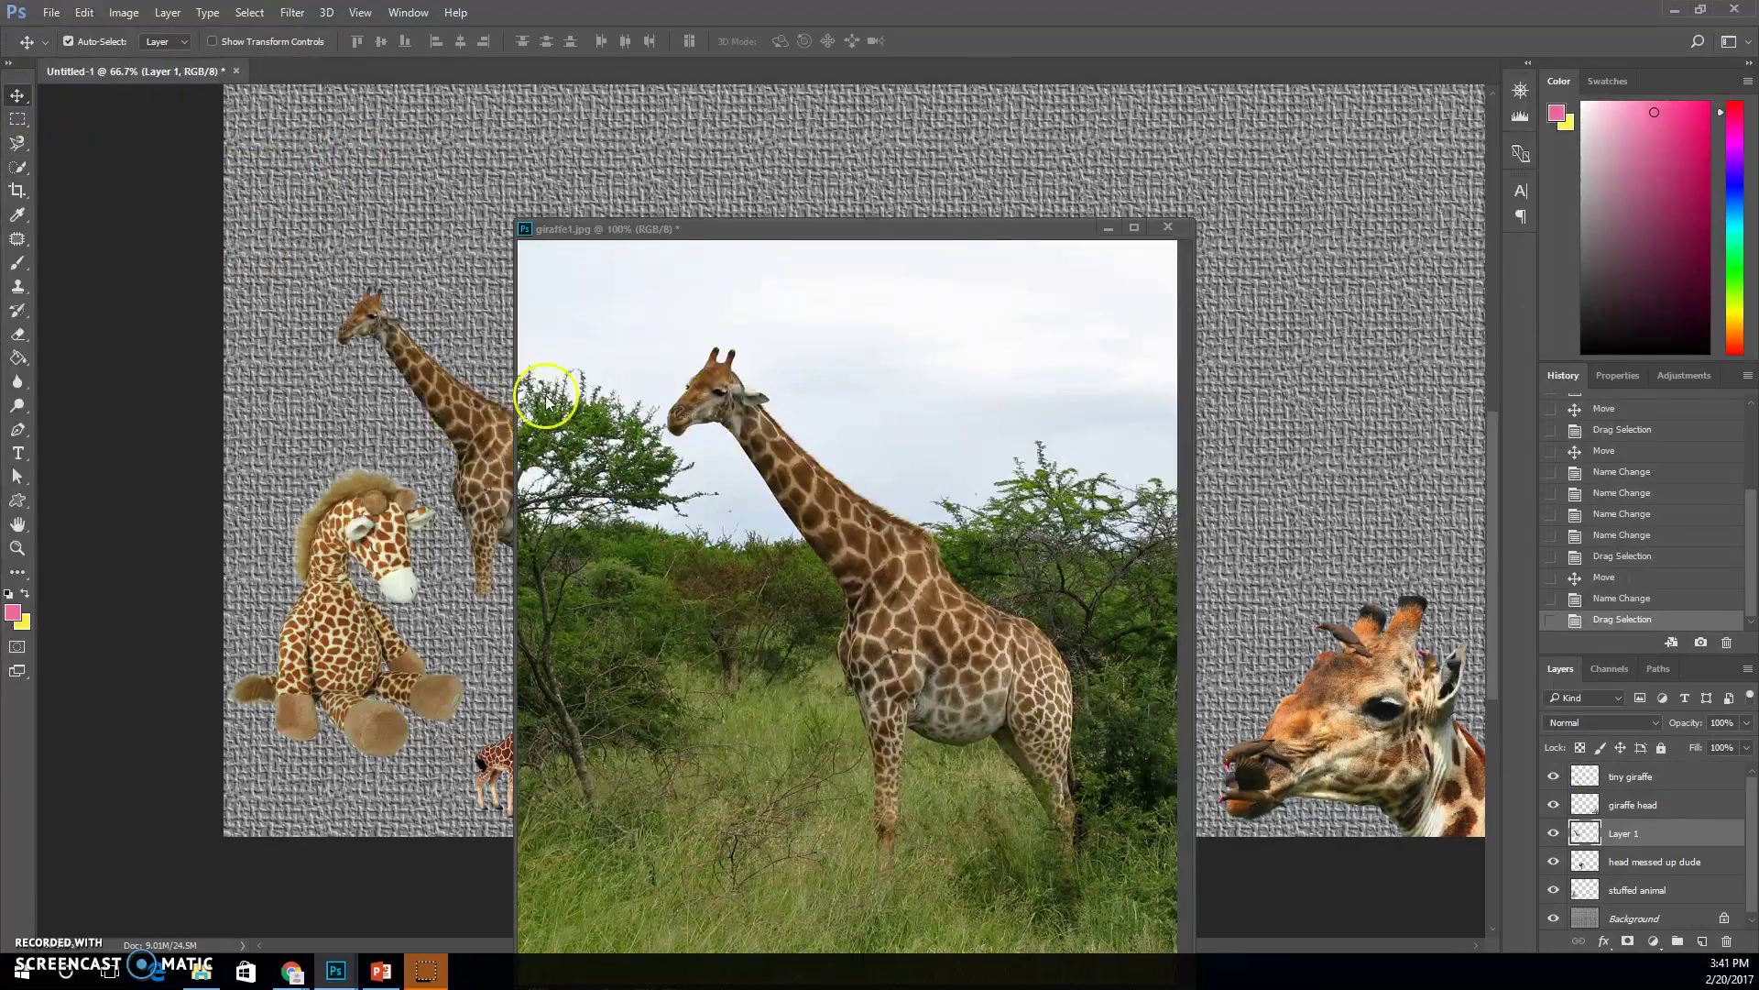
drag(717, 232, 598, 178)
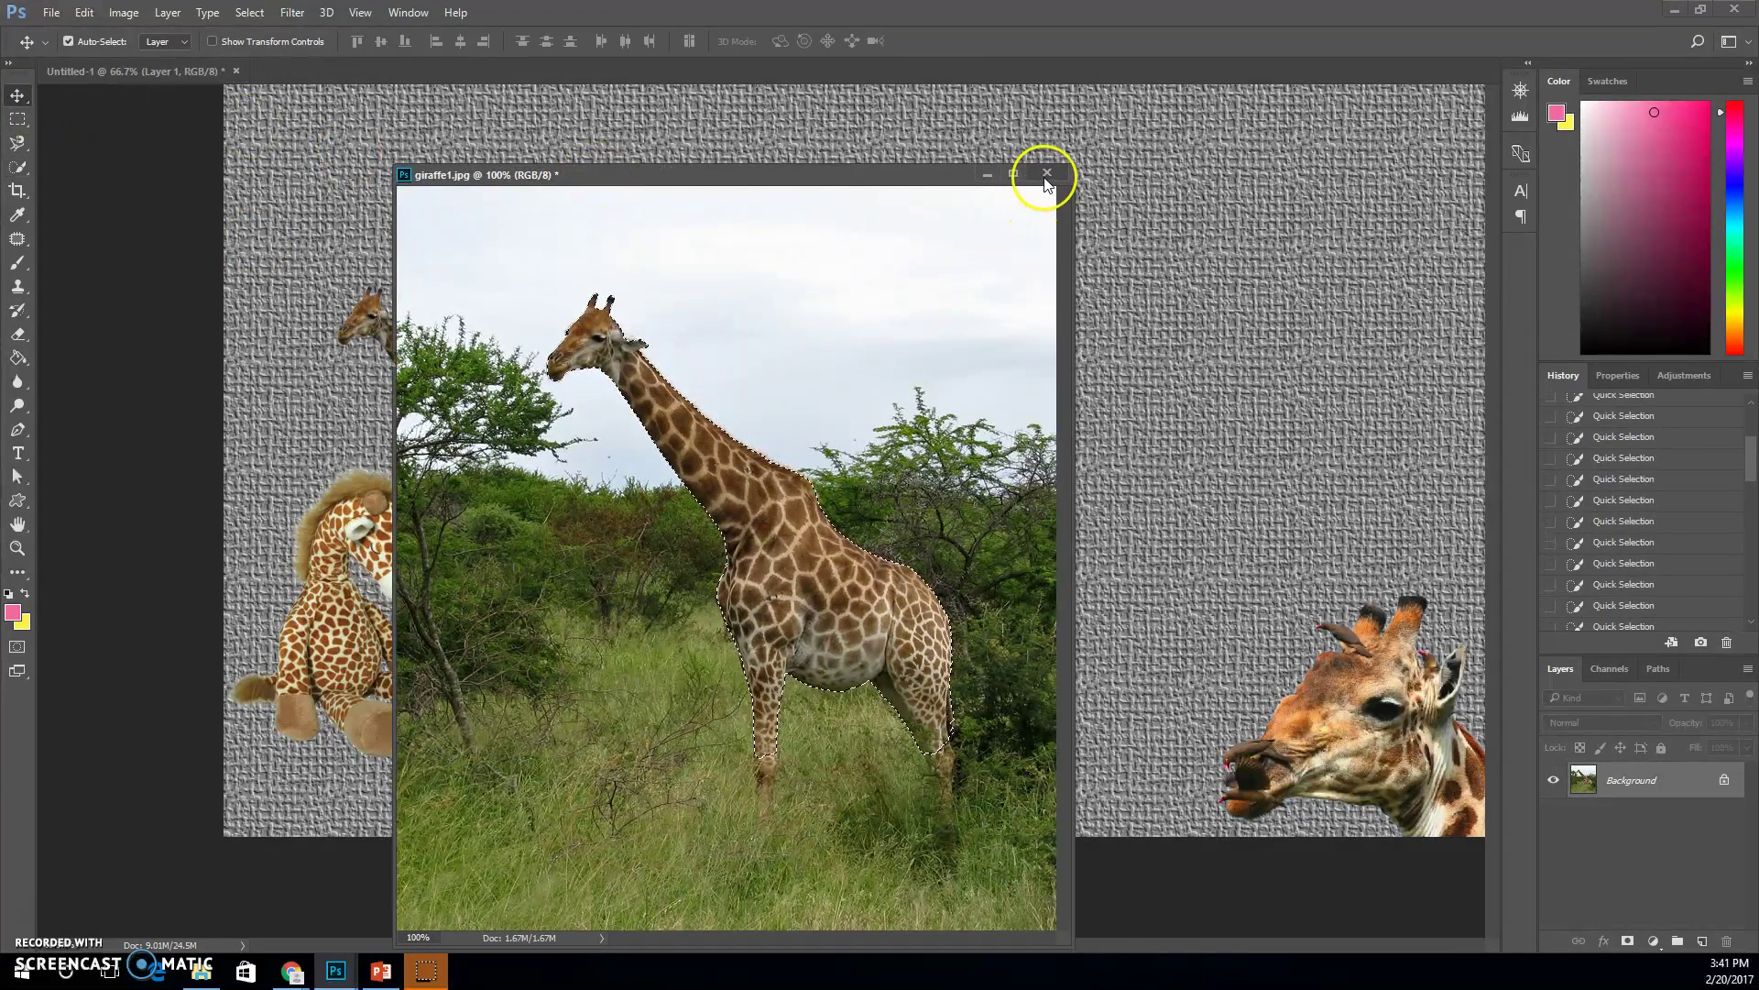
drag(911, 177, 1089, 134)
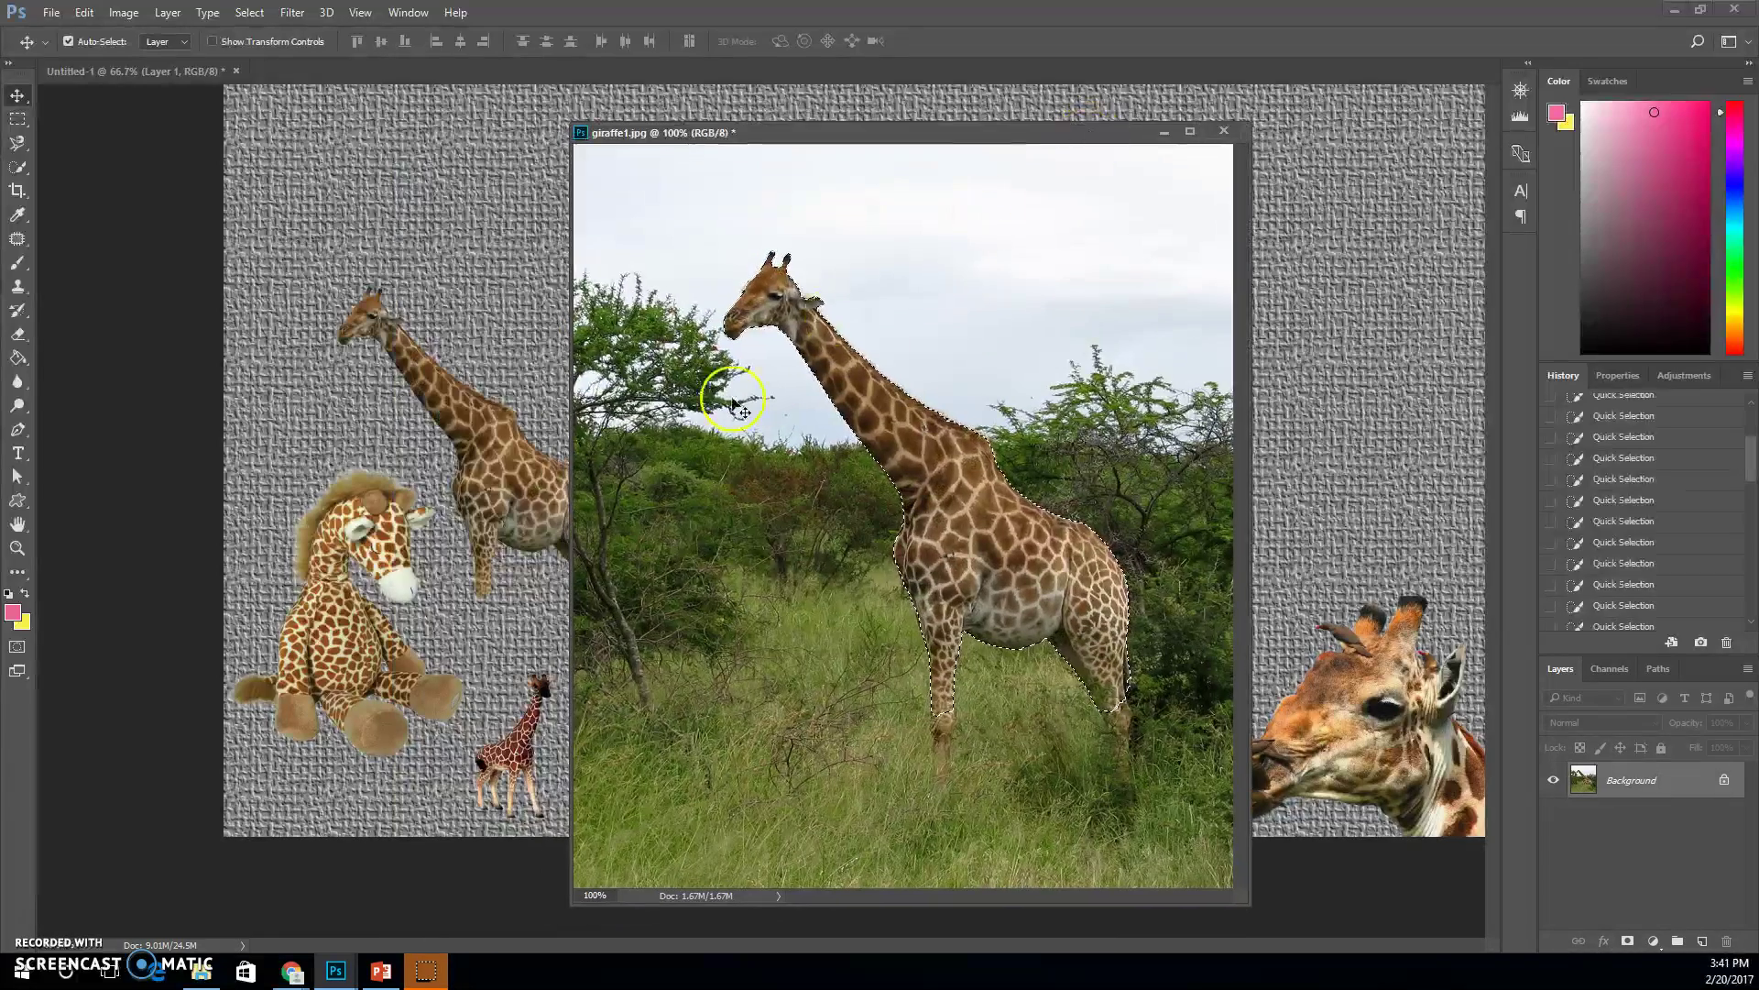
- Rearrange the document windows and delete the stray duplicate giraffe layer from giraffe1.jpg
click(508, 498)
drag(538, 503, 1218, 600)
click(499, 487)
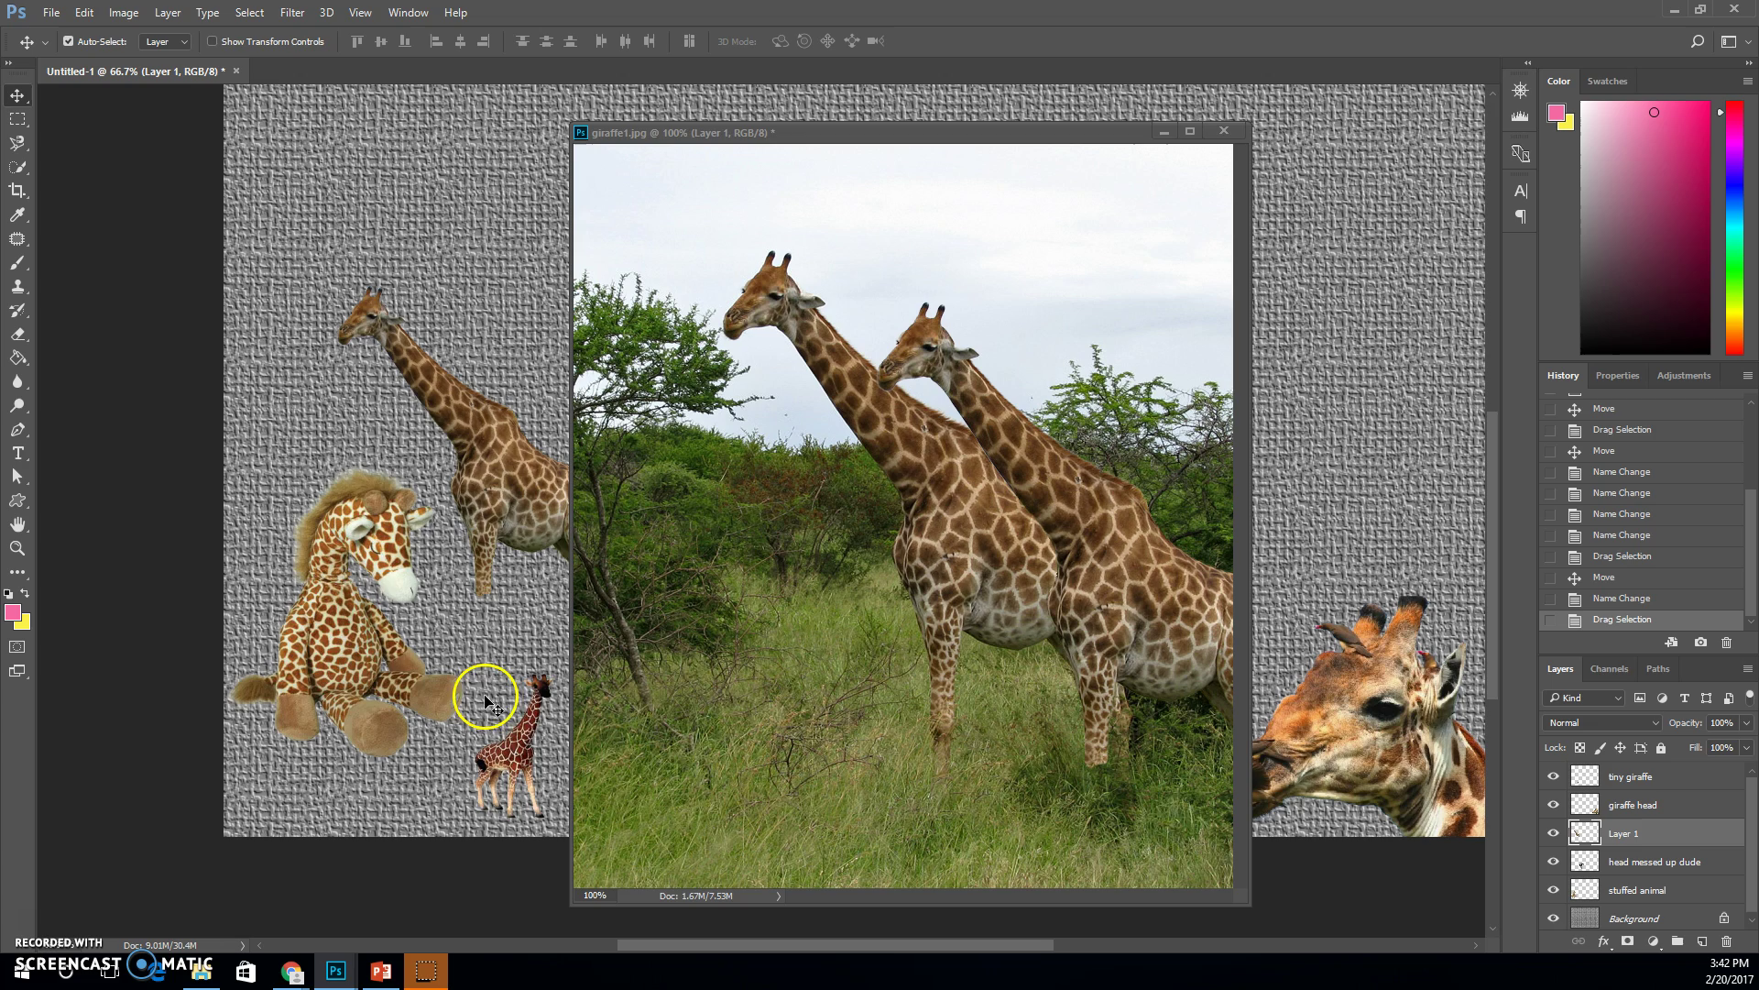
drag(515, 543, 568, 765)
drag(895, 128, 689, 98)
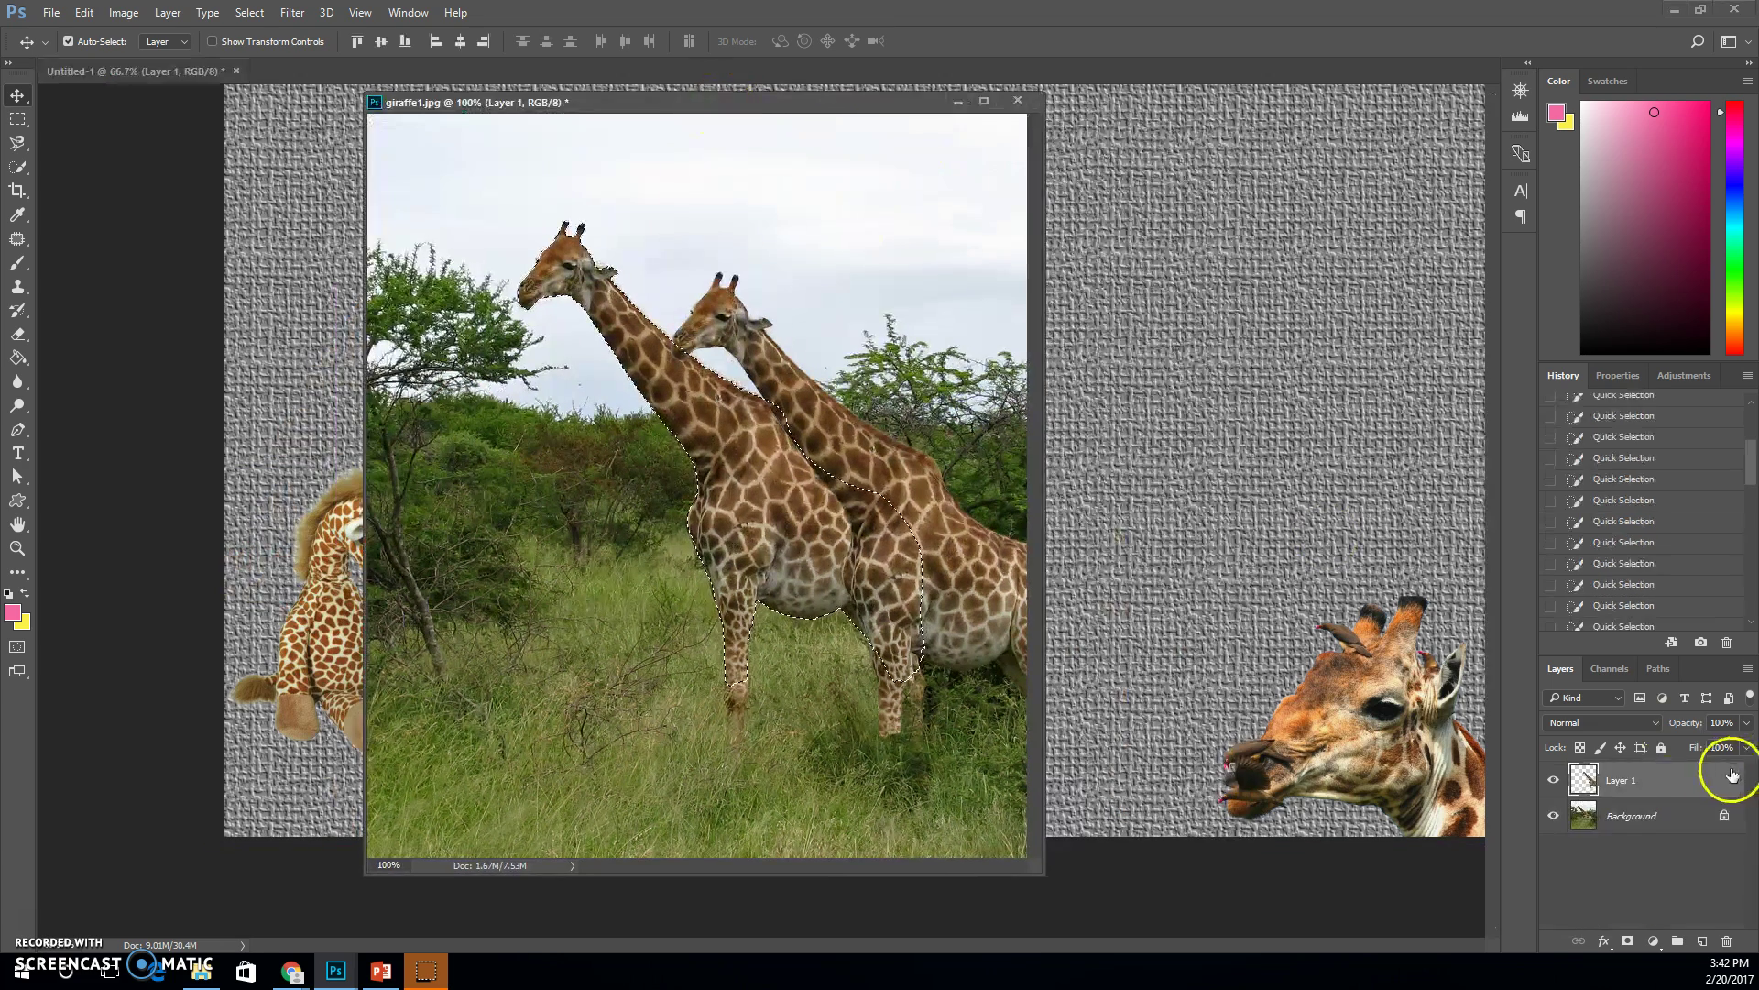
drag(1677, 786, 1727, 941)
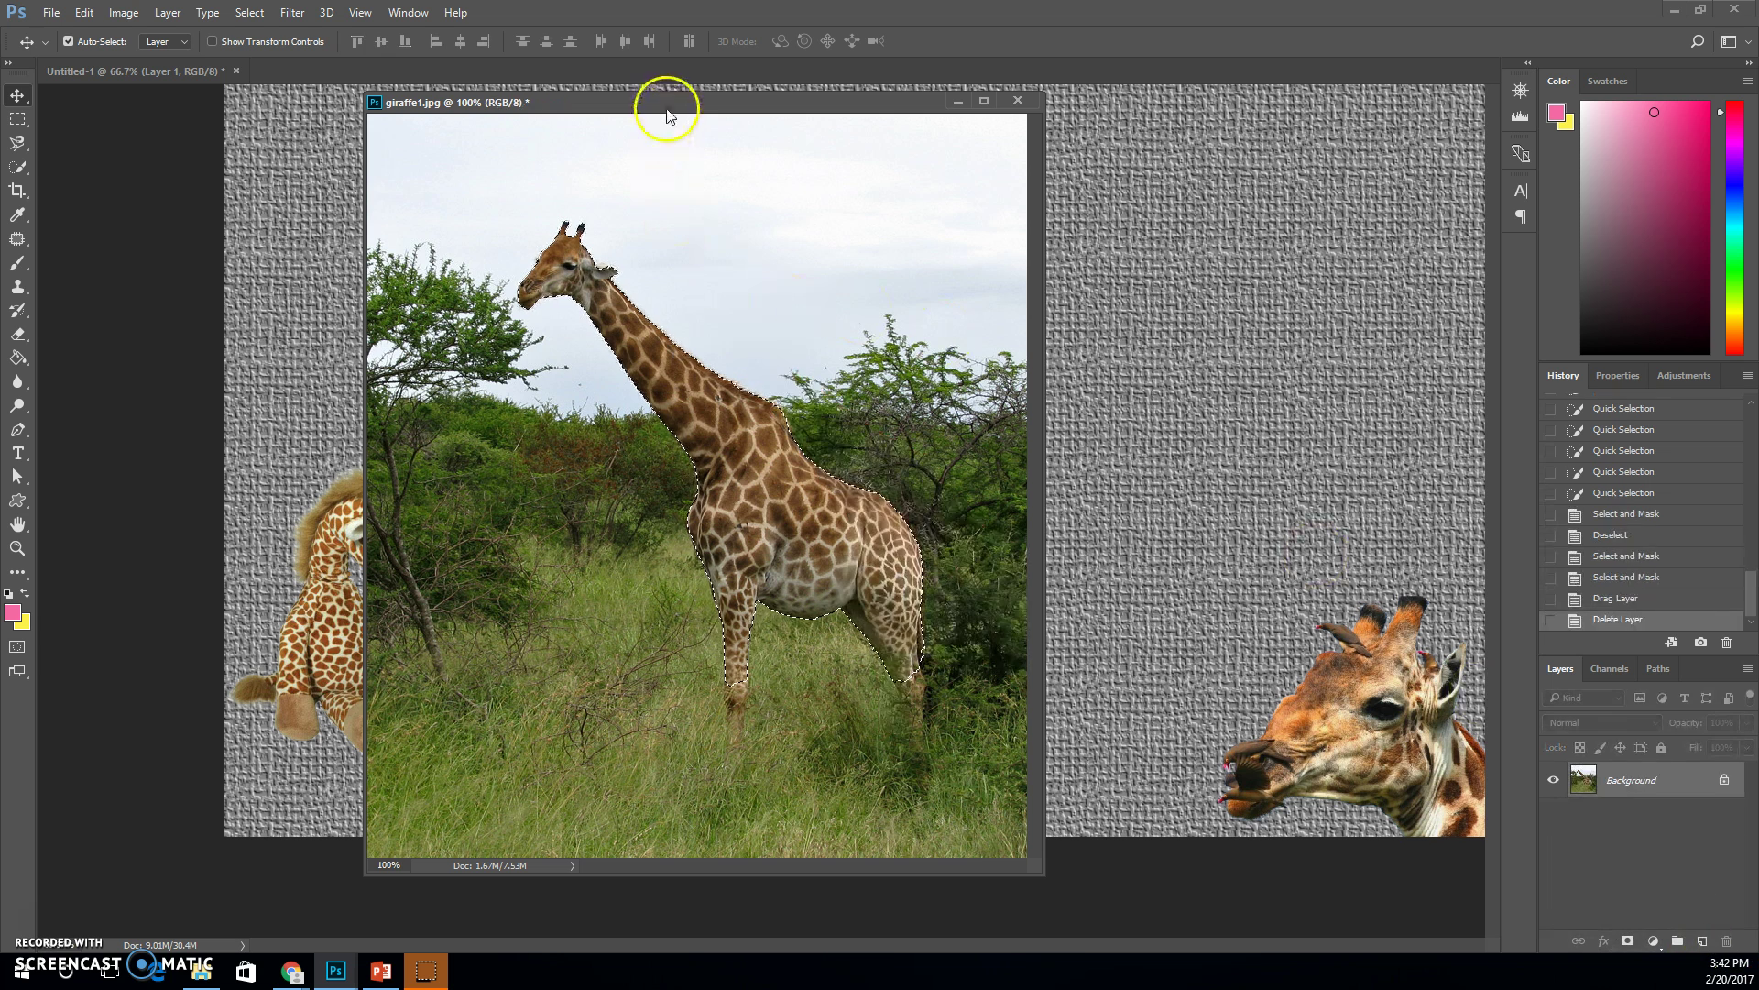
drag(667, 110, 577, 117)
- Deselect, then quick-select the giraffe's head and upper neck in Add mode
key(ctrl+d)
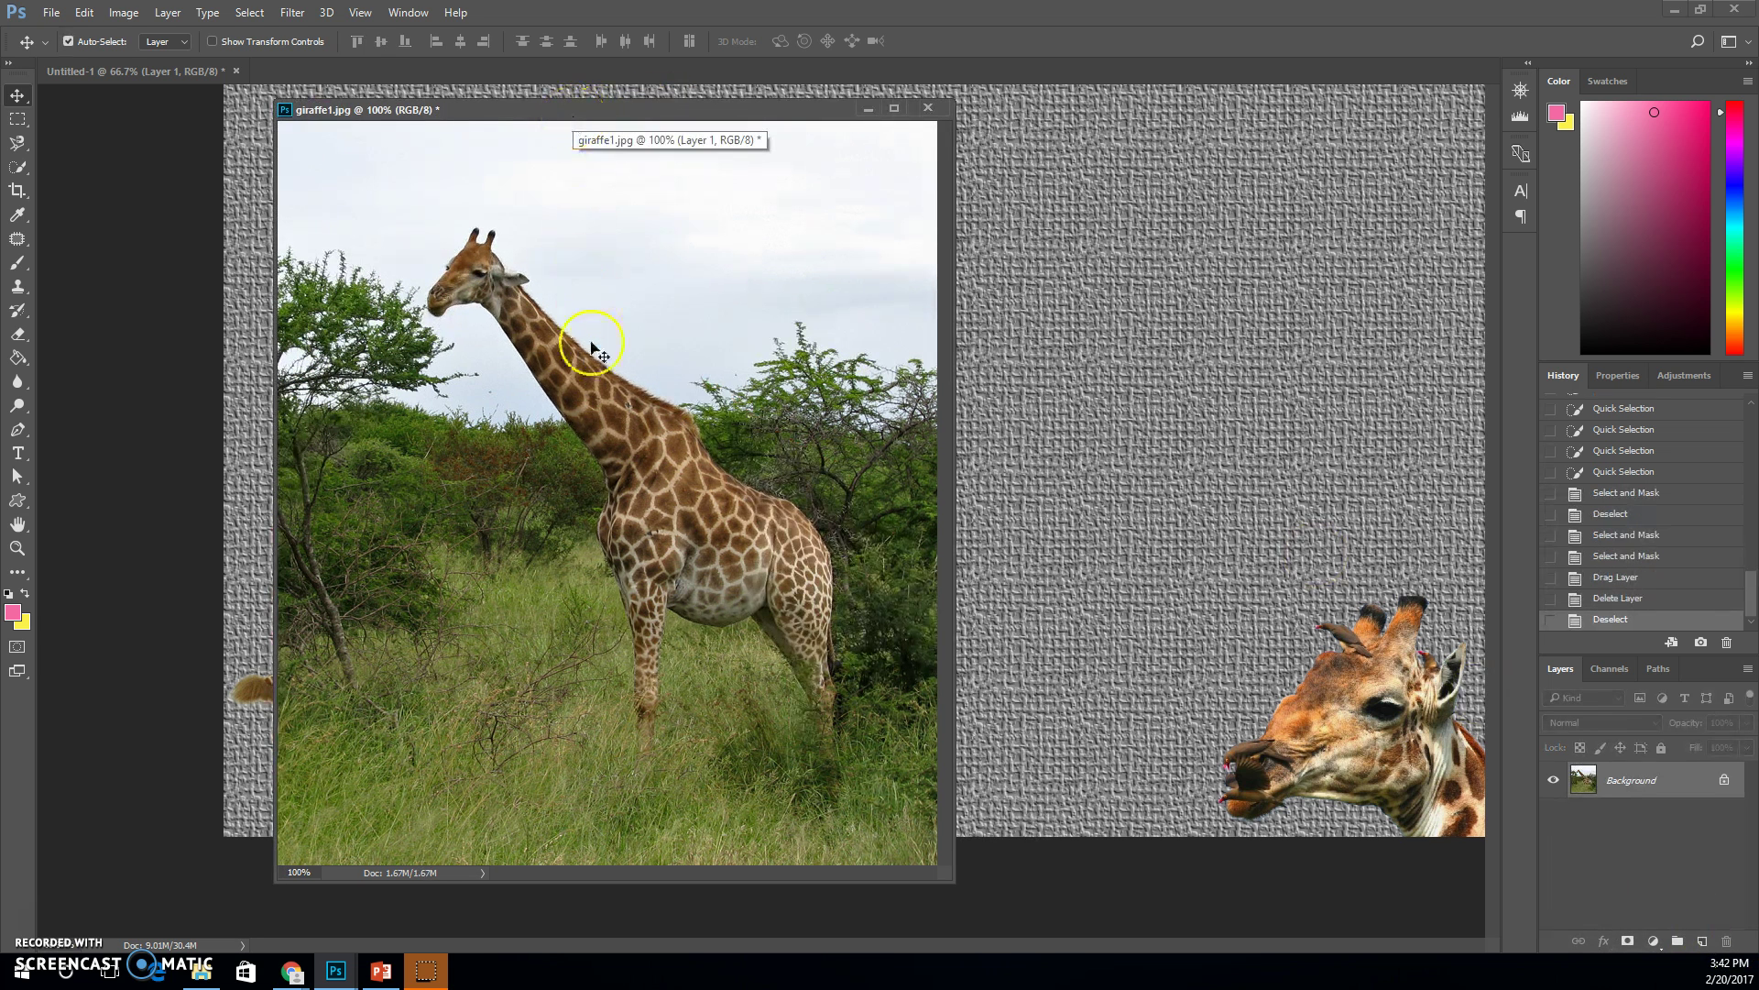
click(17, 171)
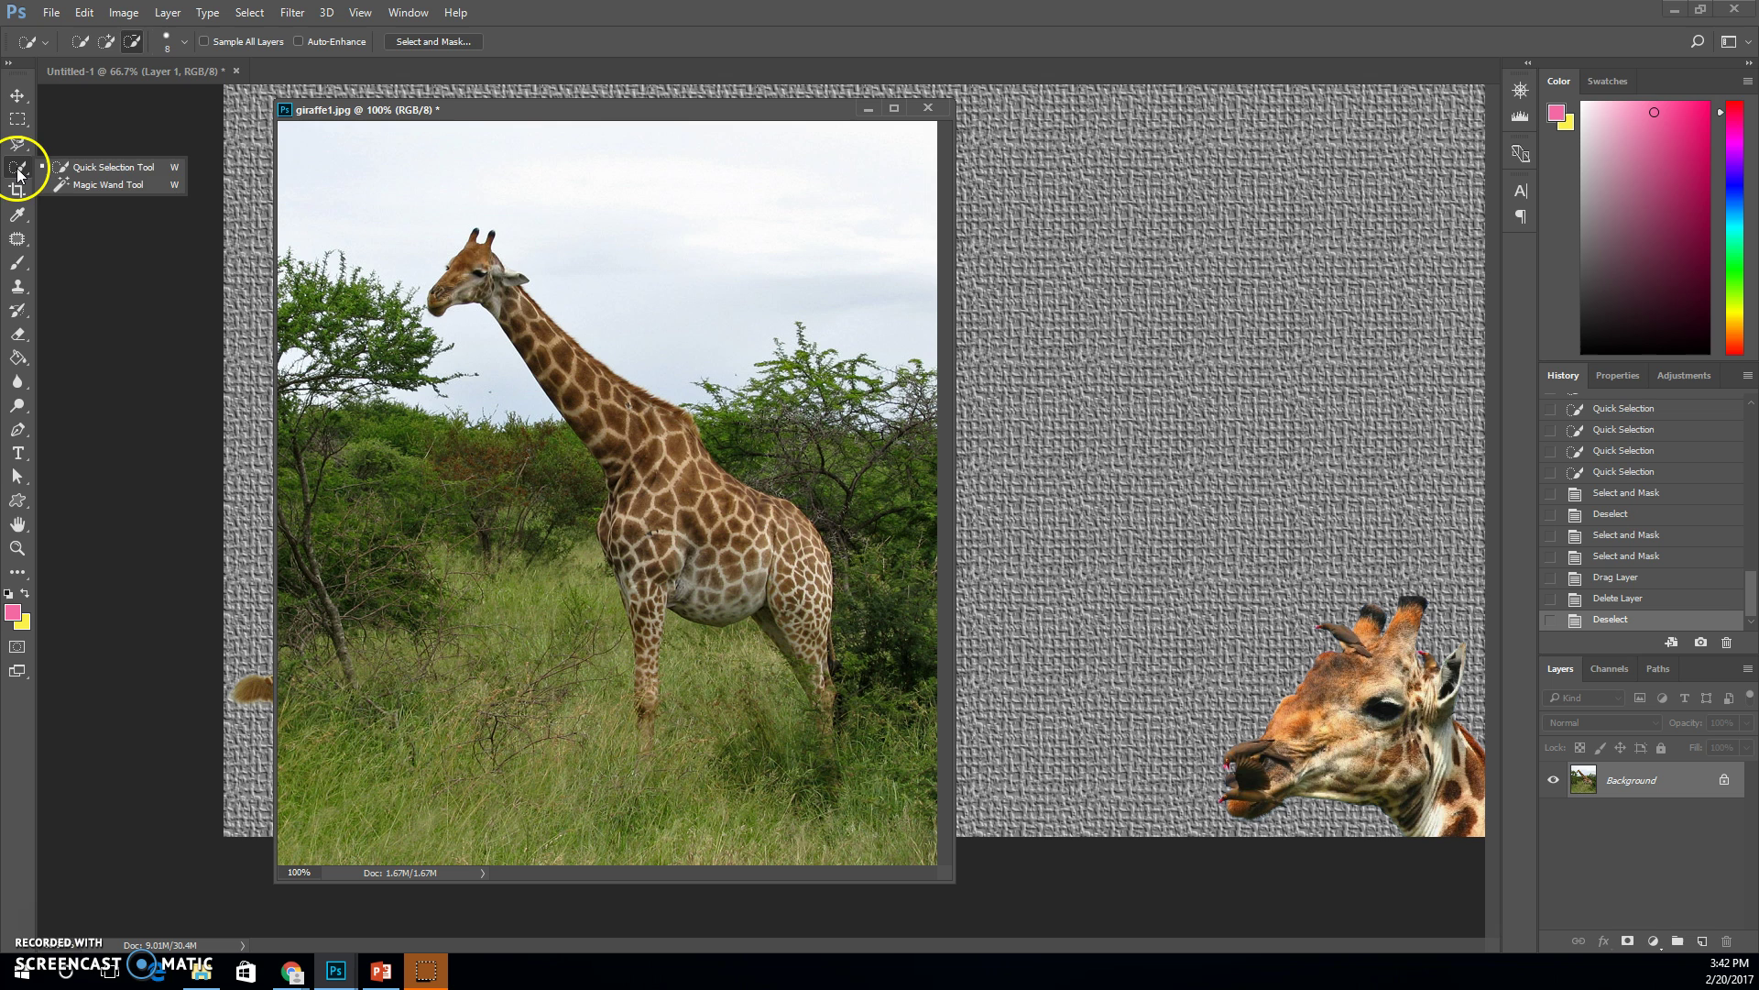
click(59, 169)
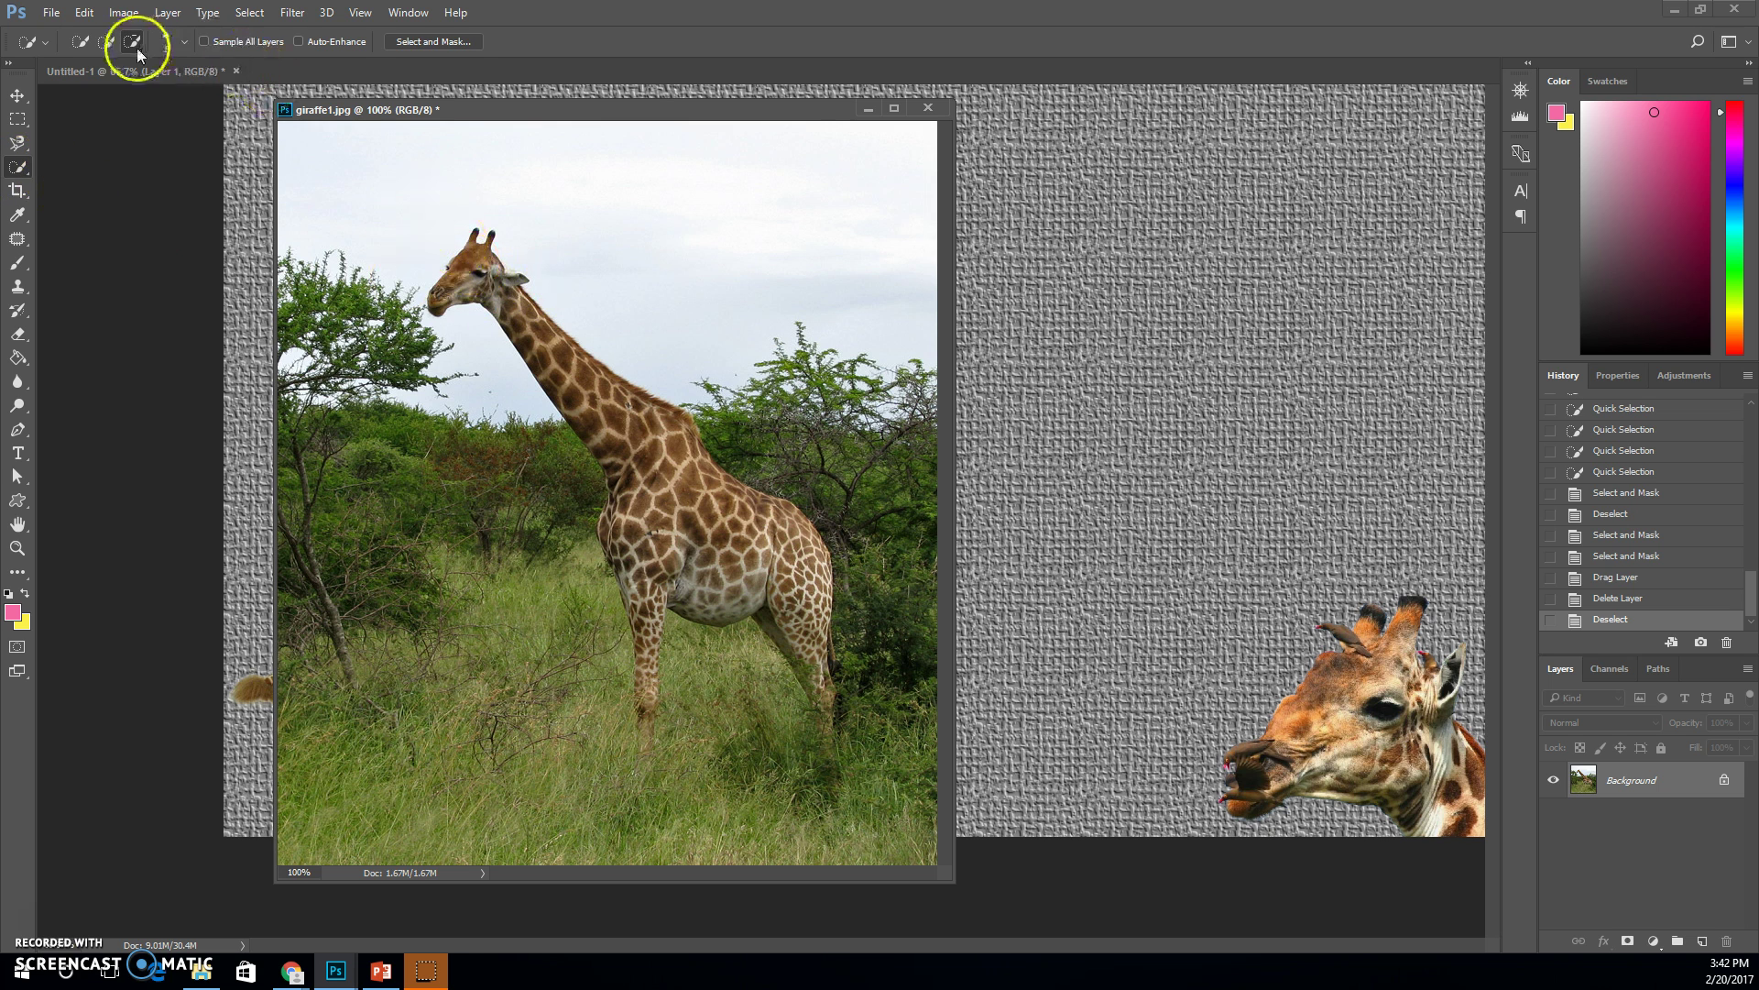
click(106, 41)
mouse_move(463, 257)
mouse_down()
mouse_move(679, 474)
mouse_move(464, 264)
mouse_move(601, 395)
mouse_up()
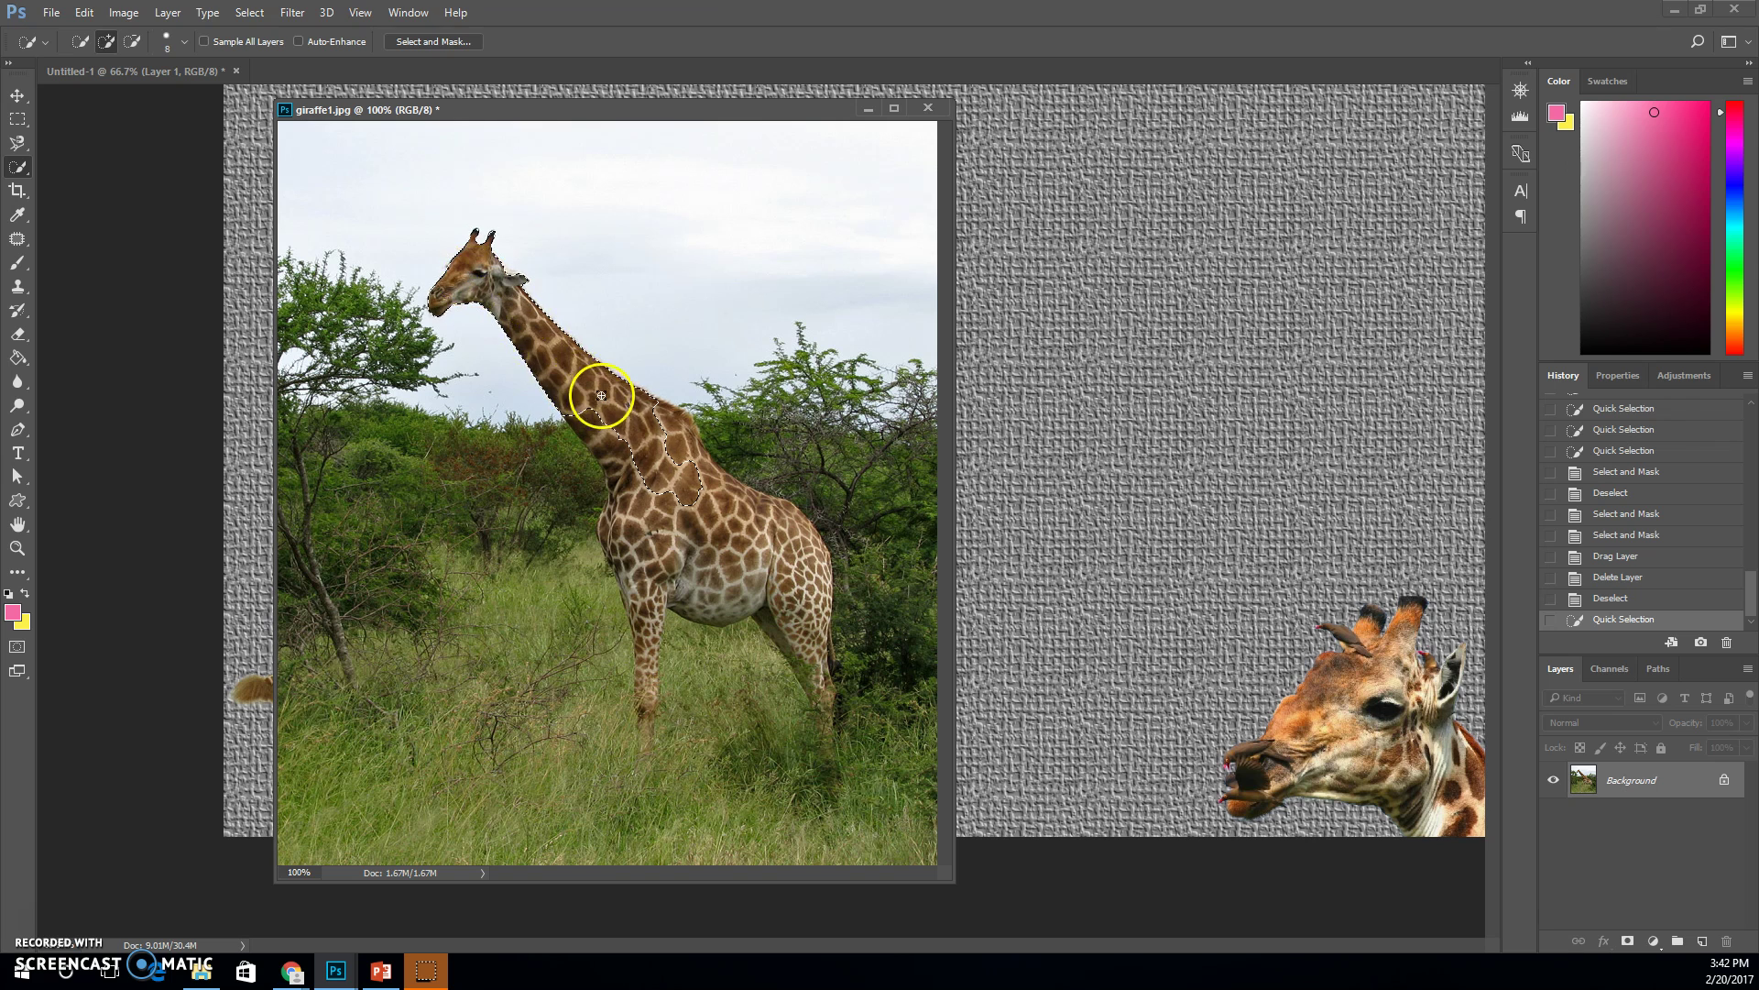
- In Select and Mask, add the lower neck, chest, belly and hip, removing a stray neck patch
click(427, 41)
mouse_move(672, 451)
mouse_down()
mouse_move(711, 507)
mouse_move(605, 418)
mouse_move(617, 464)
mouse_move(582, 402)
mouse_move(649, 507)
mouse_move(635, 557)
mouse_move(626, 534)
mouse_move(613, 542)
mouse_move(613, 525)
mouse_move(750, 561)
mouse_move(747, 521)
mouse_move(714, 500)
mouse_move(786, 552)
mouse_move(689, 496)
mouse_up()
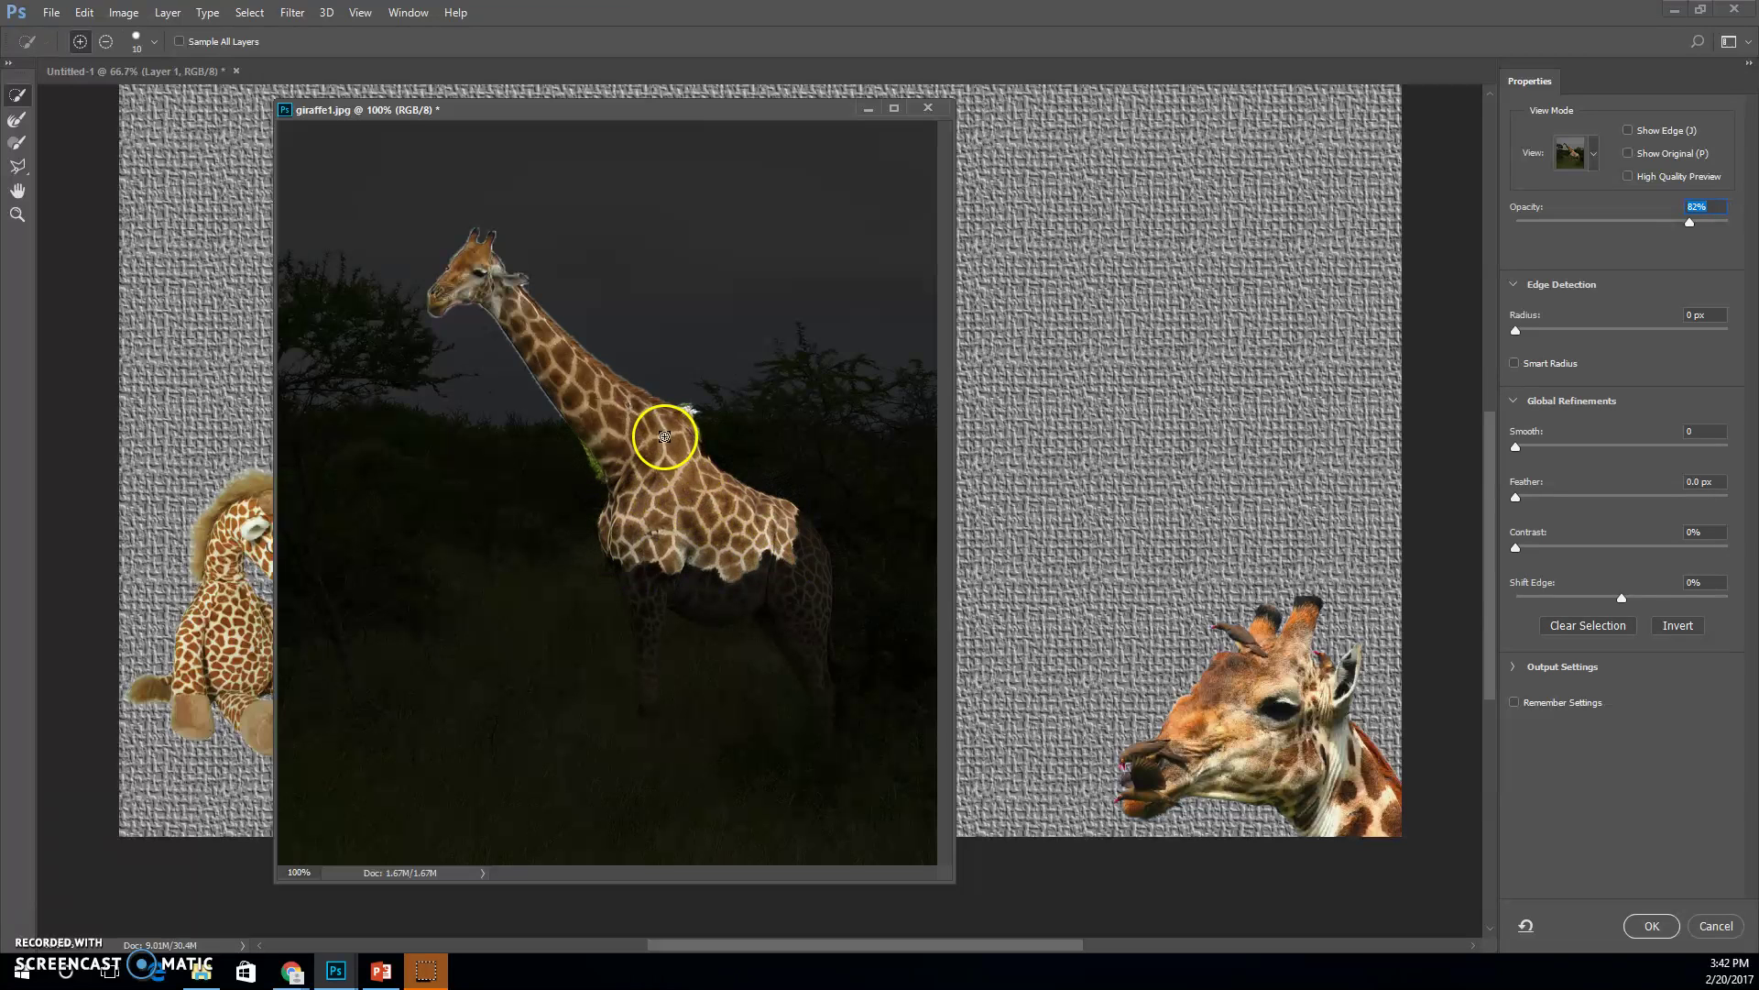
click(106, 42)
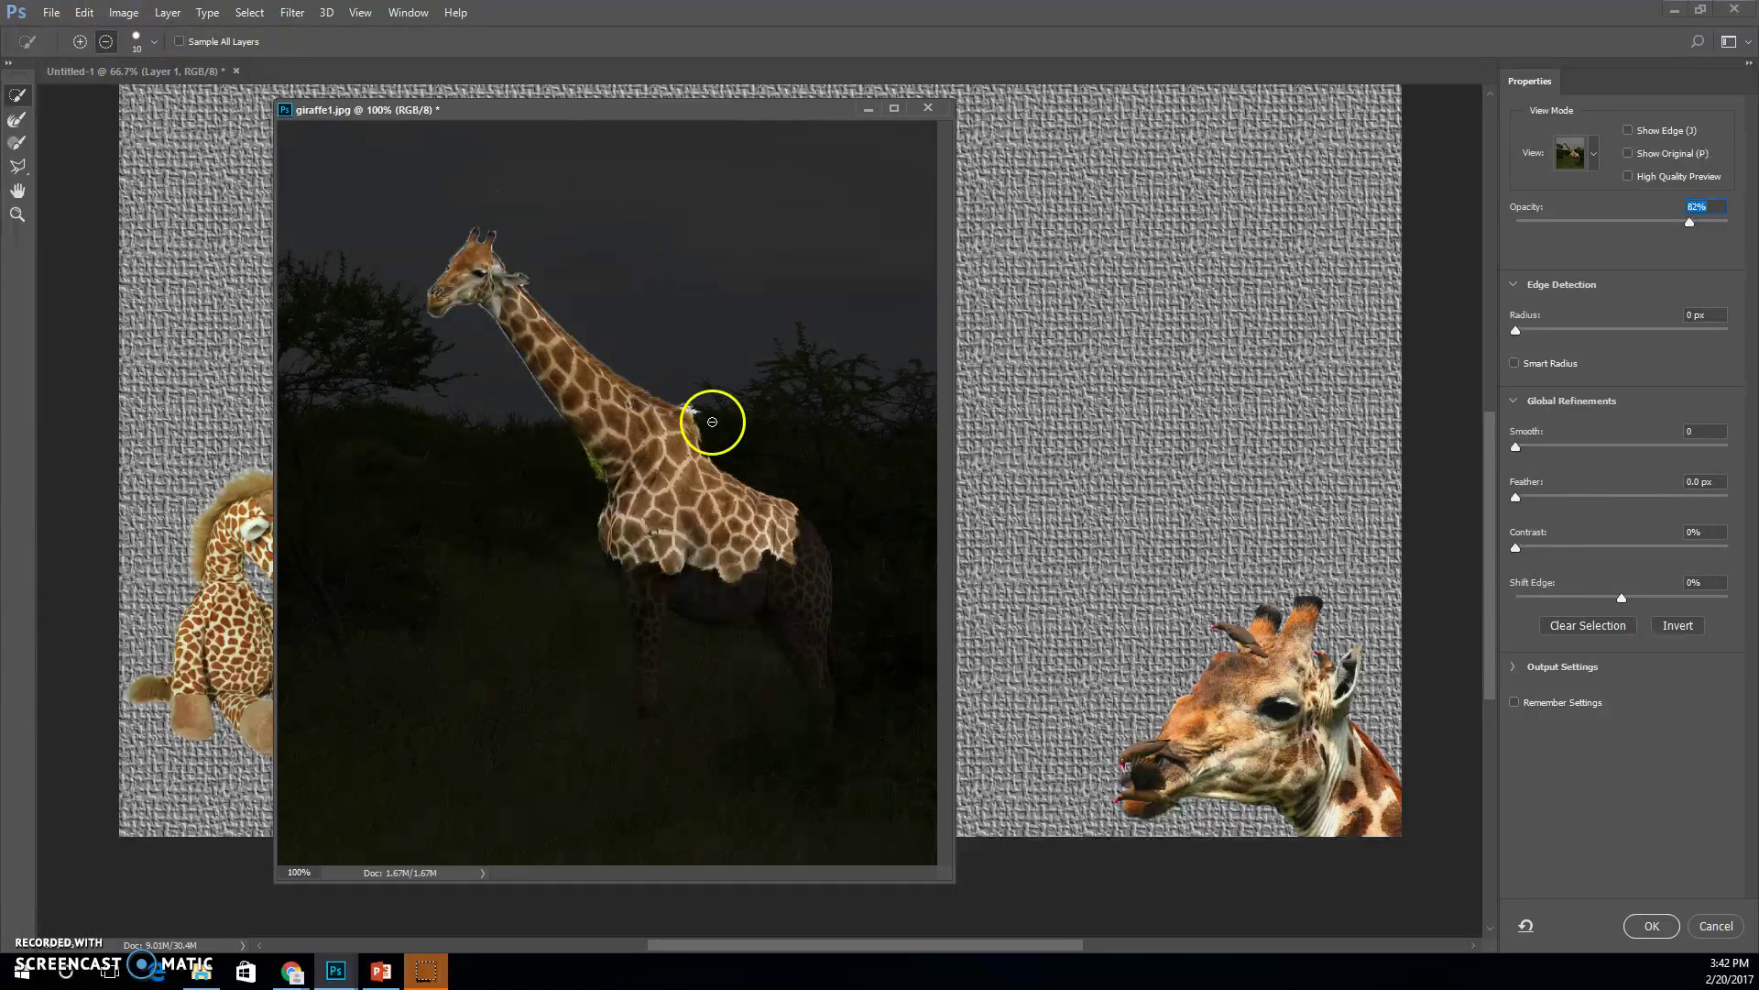
mouse_move(703, 412)
mouse_down()
mouse_move(680, 397)
mouse_move(706, 432)
mouse_move(691, 402)
mouse_up()
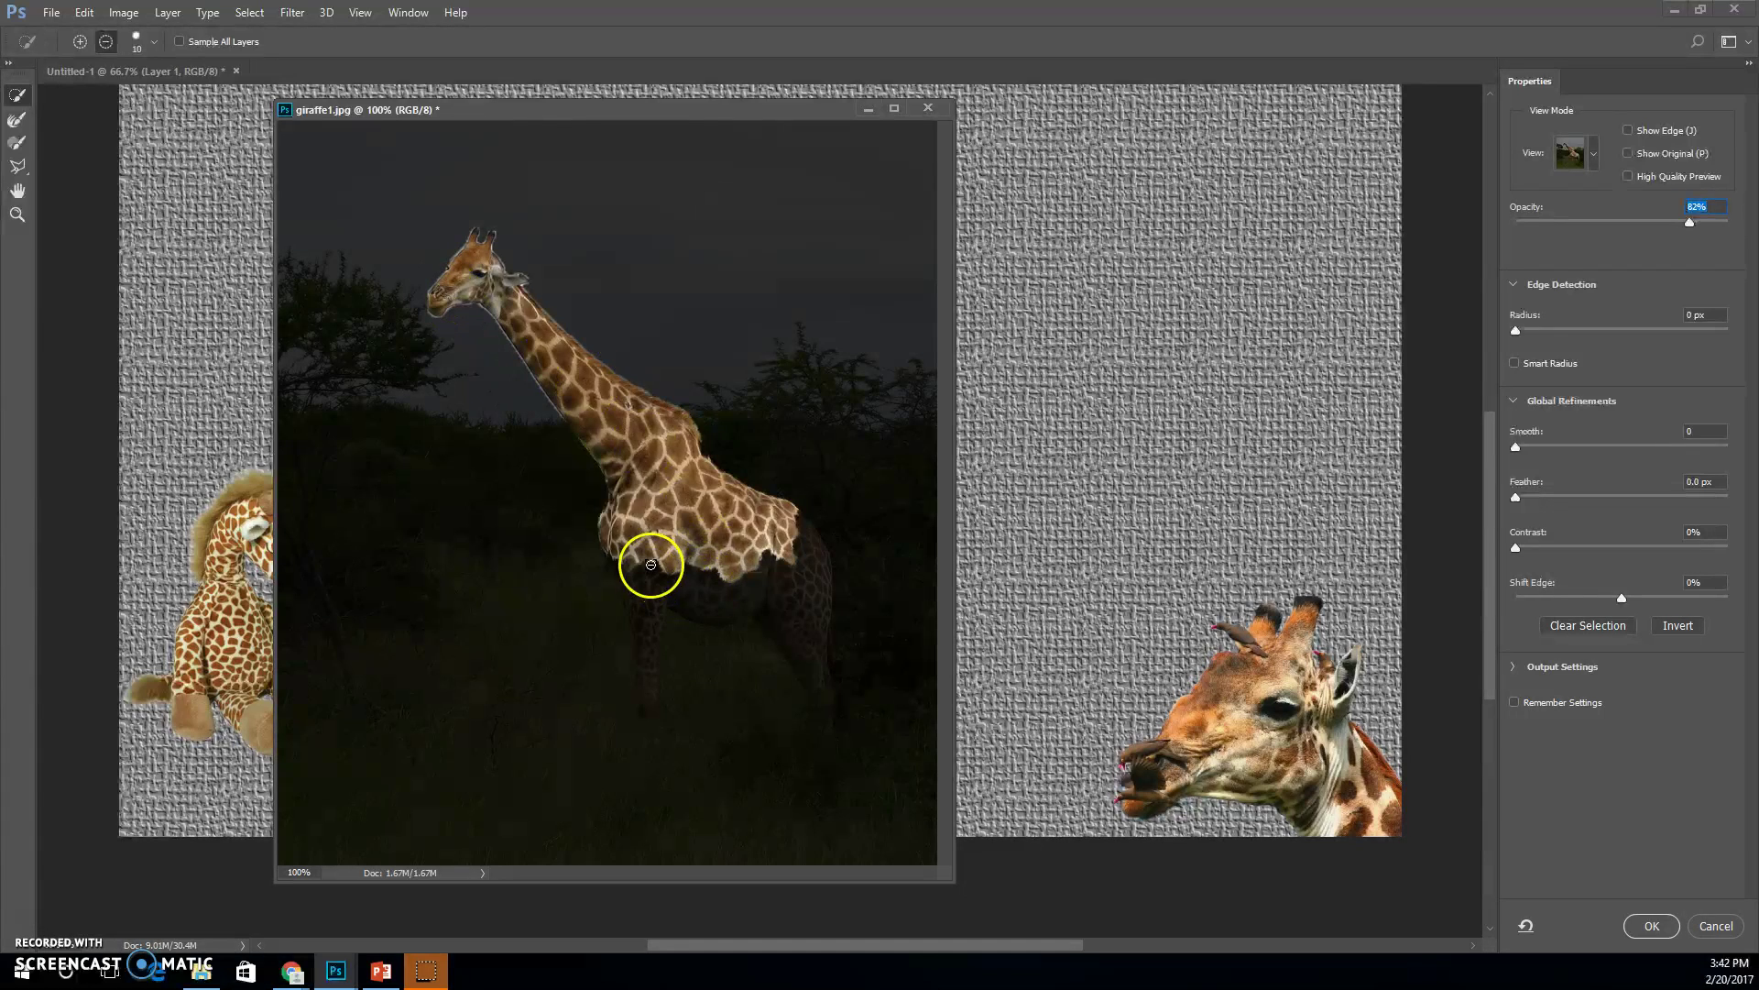
click(86, 42)
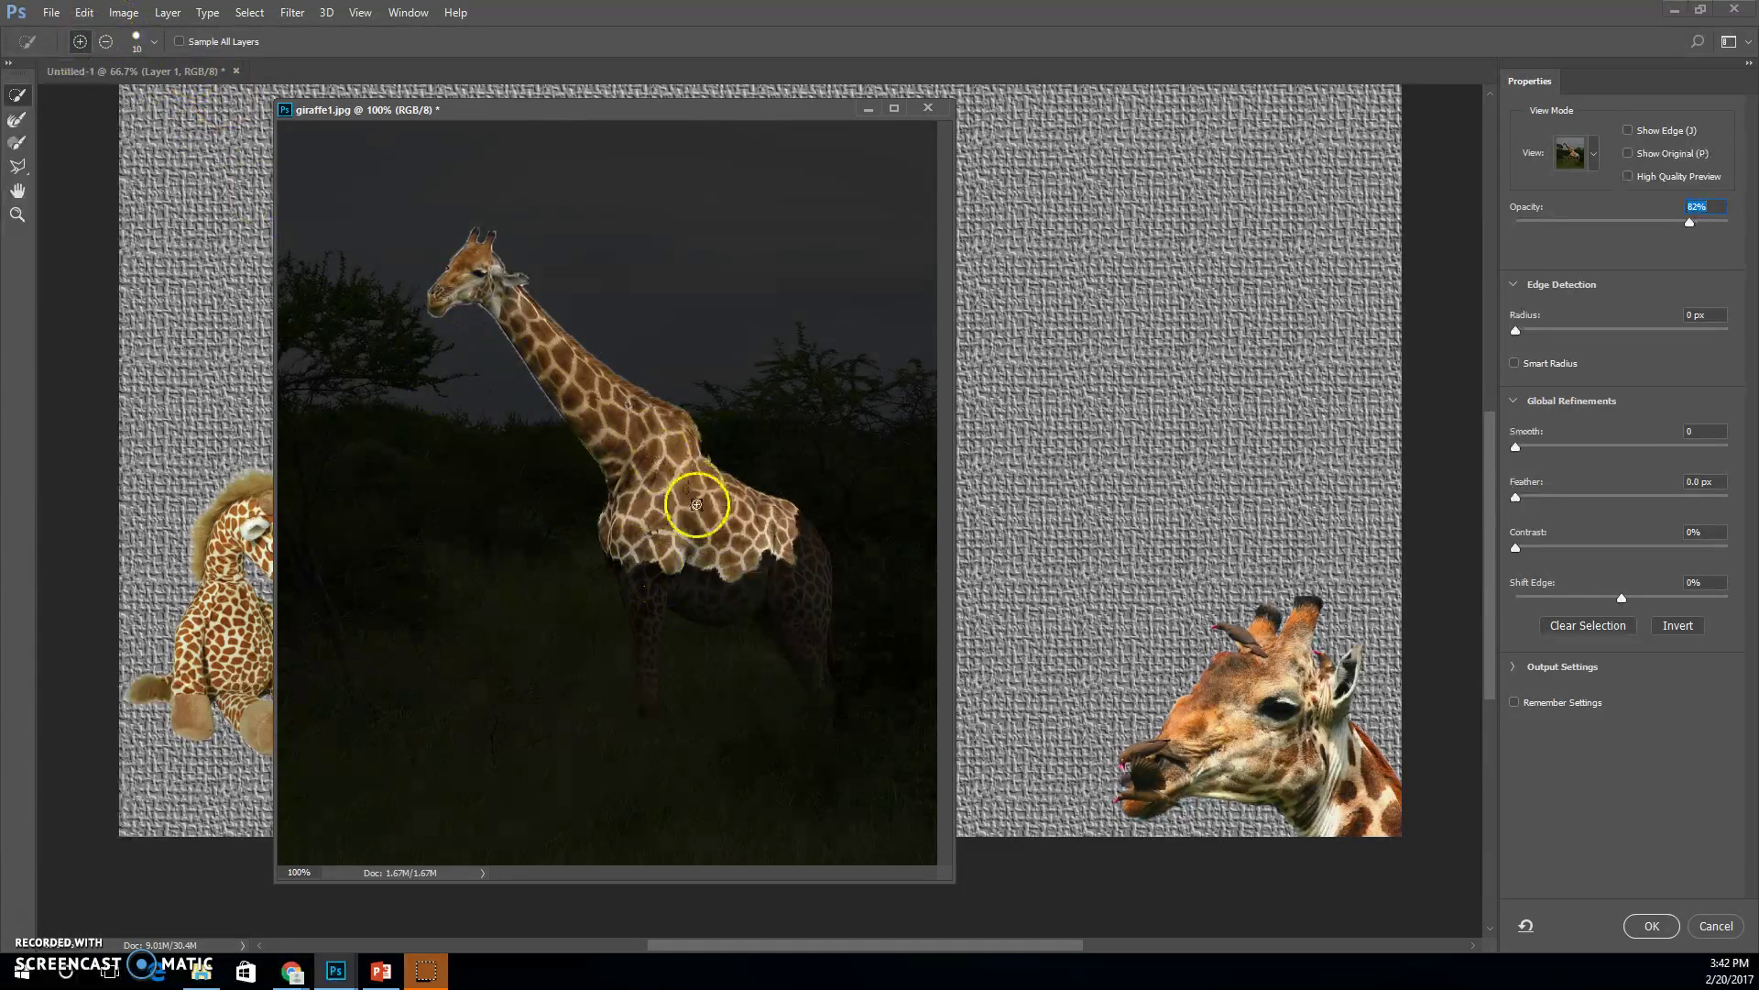
mouse_move(630, 580)
mouse_down()
mouse_move(711, 581)
mouse_move(702, 601)
mouse_up()
mouse_move(791, 559)
mouse_down()
mouse_move(785, 619)
mouse_move(801, 631)
mouse_move(805, 582)
mouse_move(823, 636)
mouse_move(818, 554)
mouse_move(821, 576)
mouse_move(762, 609)
mouse_move(819, 670)
mouse_move(818, 642)
mouse_move(822, 673)
mouse_move(642, 573)
mouse_move(644, 639)
mouse_move(629, 583)
mouse_move(648, 510)
mouse_up()
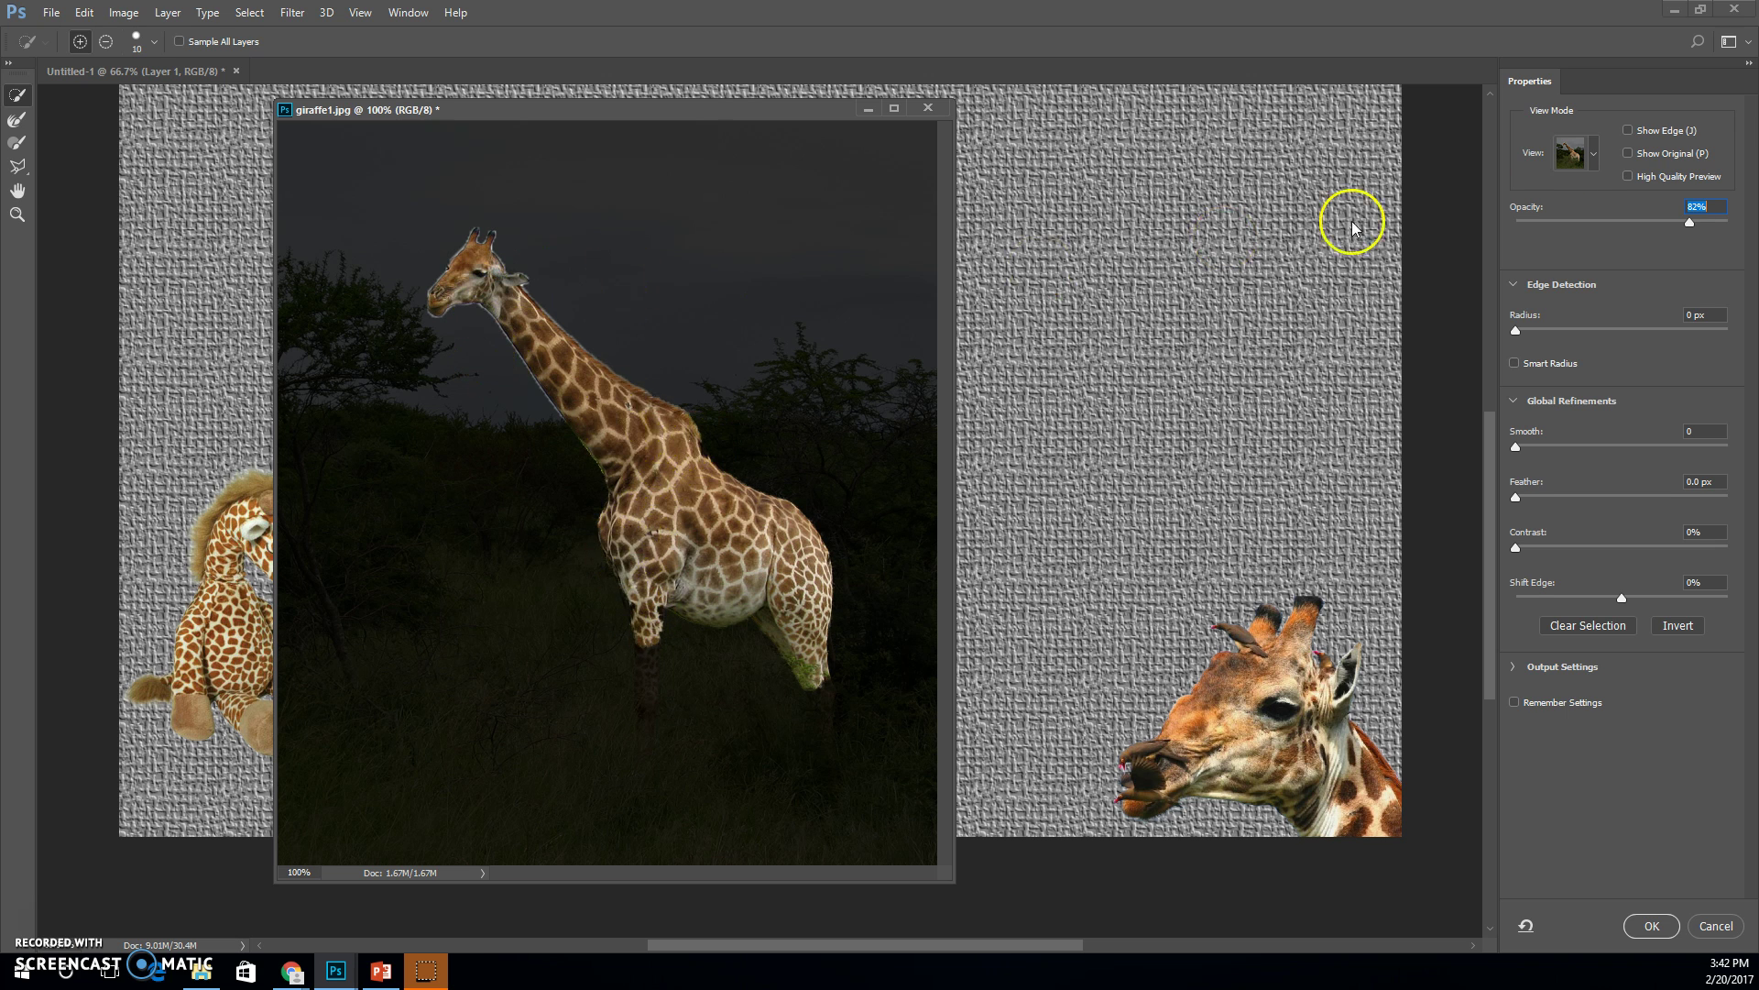
- Try the Overlay preview mode with its red overlay and adjust the overlay opacity
click(1593, 153)
click(1594, 155)
click(1594, 156)
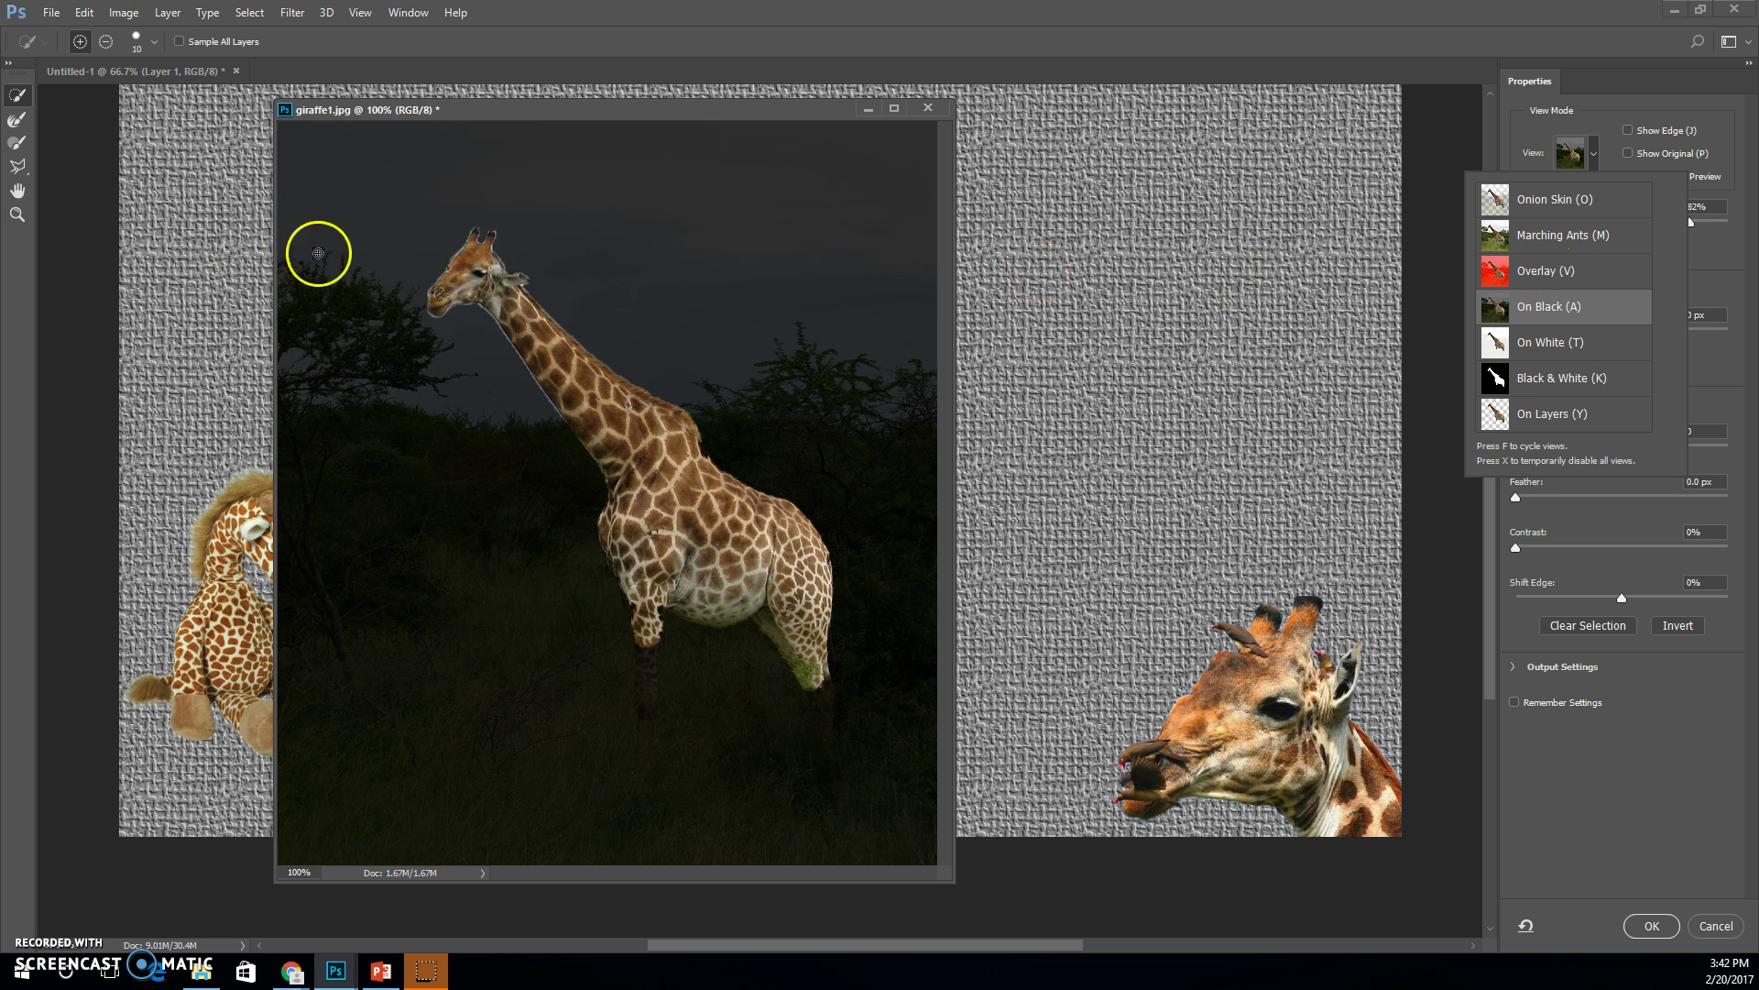
click(1540, 270)
click(1716, 267)
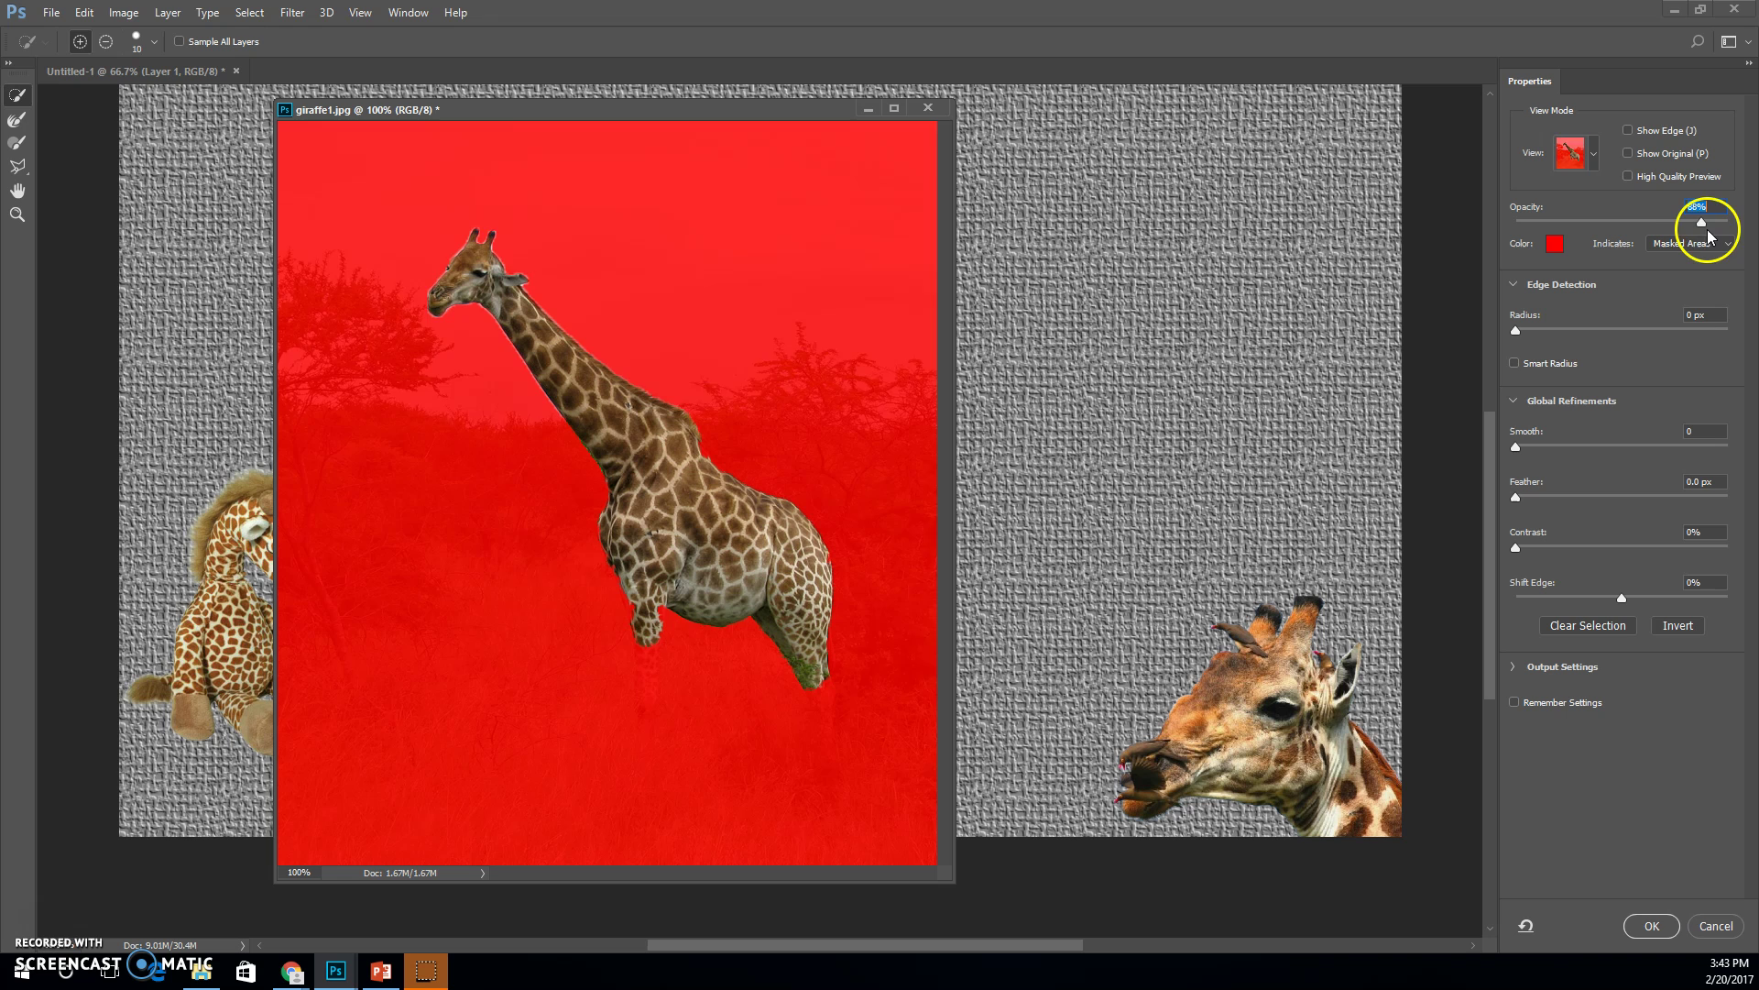
mouse_move(1707, 231)
mouse_down()
mouse_move(1652, 235)
mouse_move(1702, 246)
mouse_move(1685, 240)
mouse_up()
- Switch the preview to On White and lower its opacity to 49%
click(1597, 152)
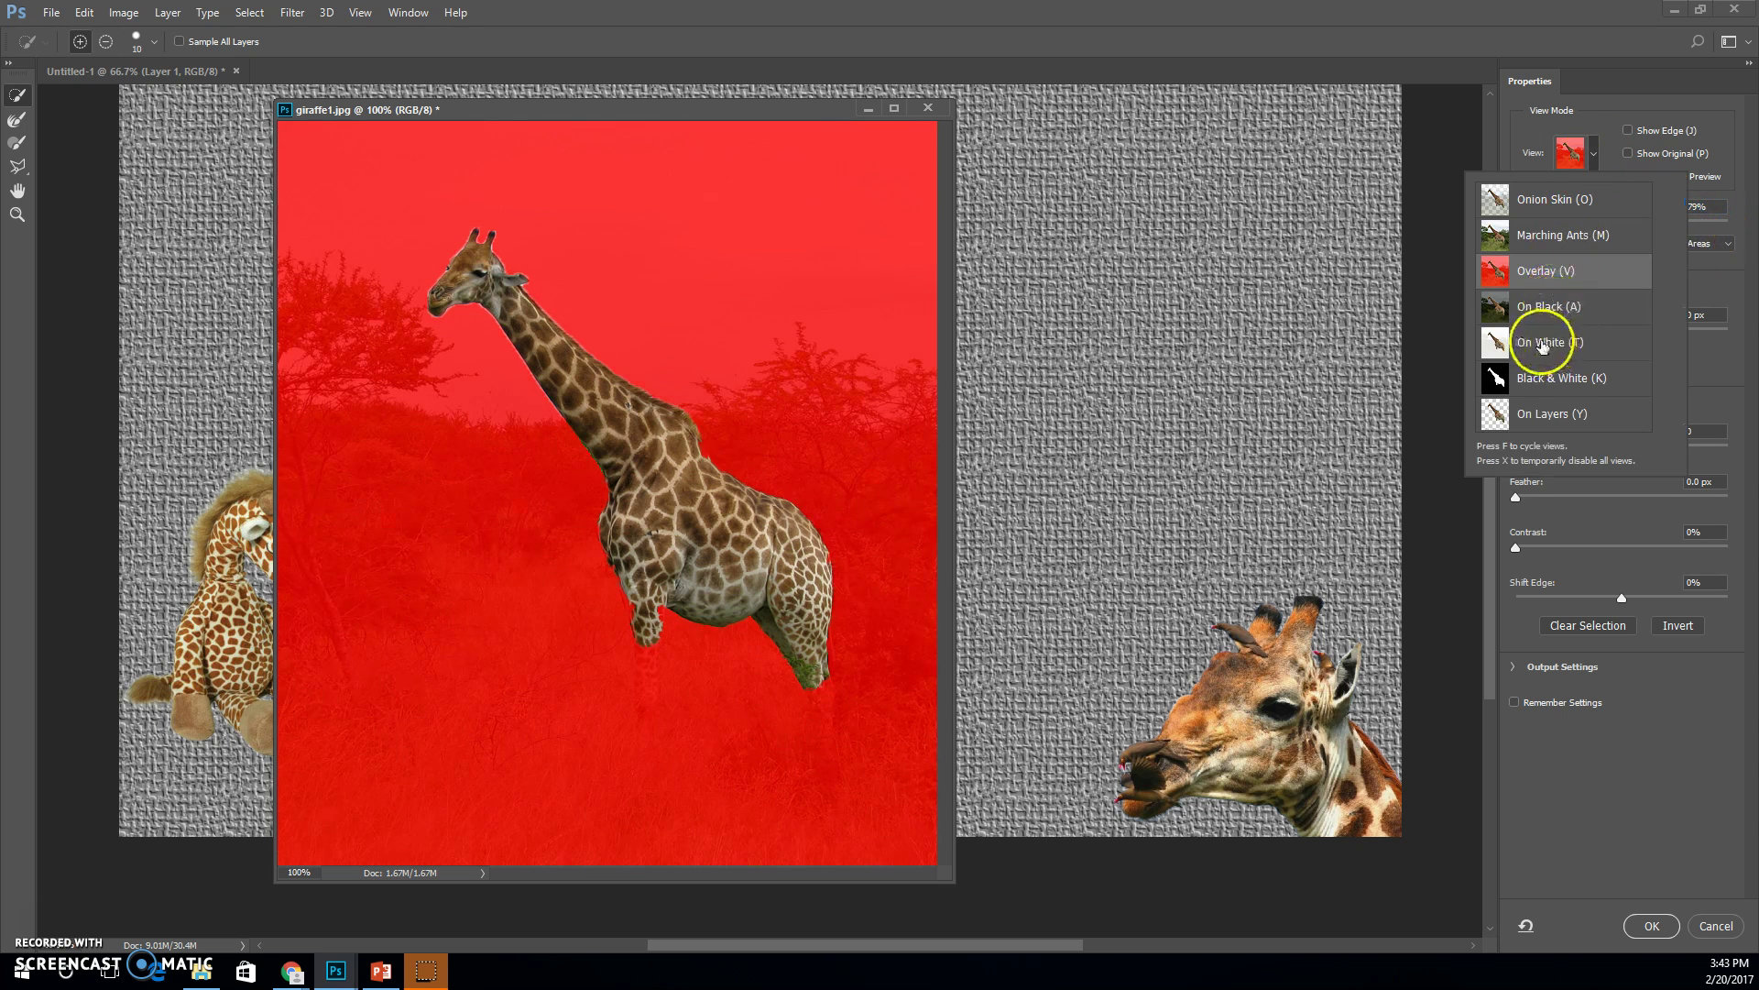
click(1728, 291)
drag(1681, 222, 1620, 236)
click(1594, 156)
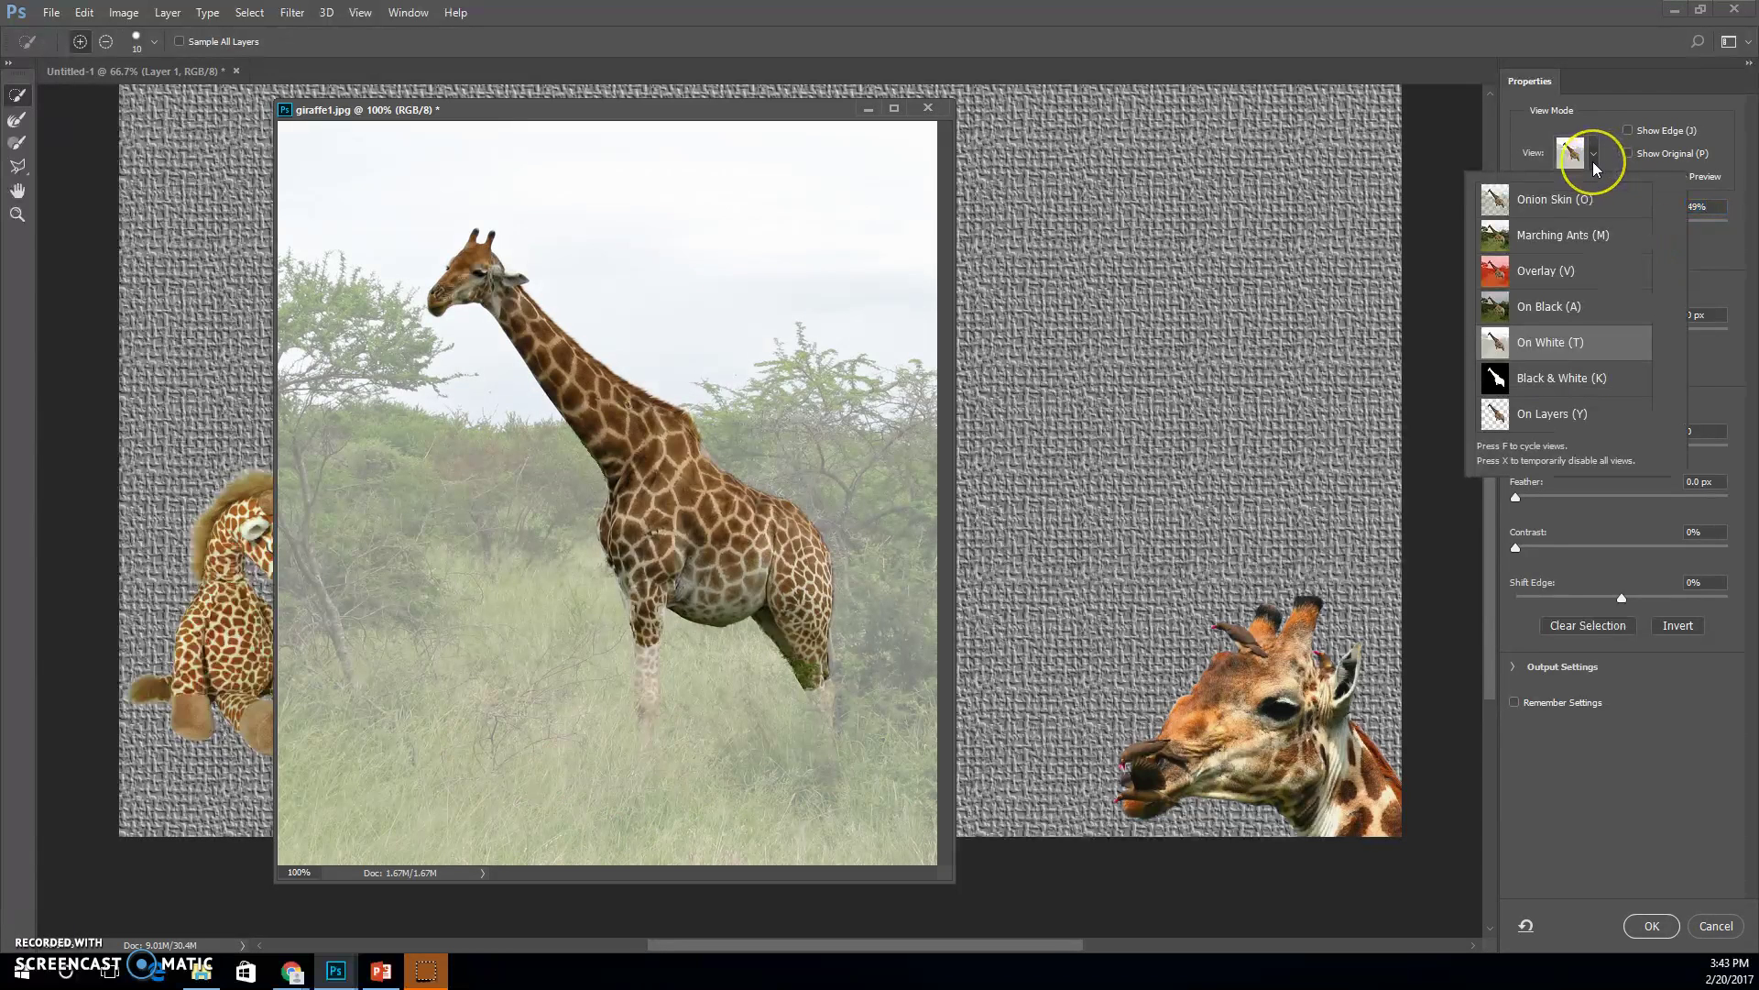
click(1620, 91)
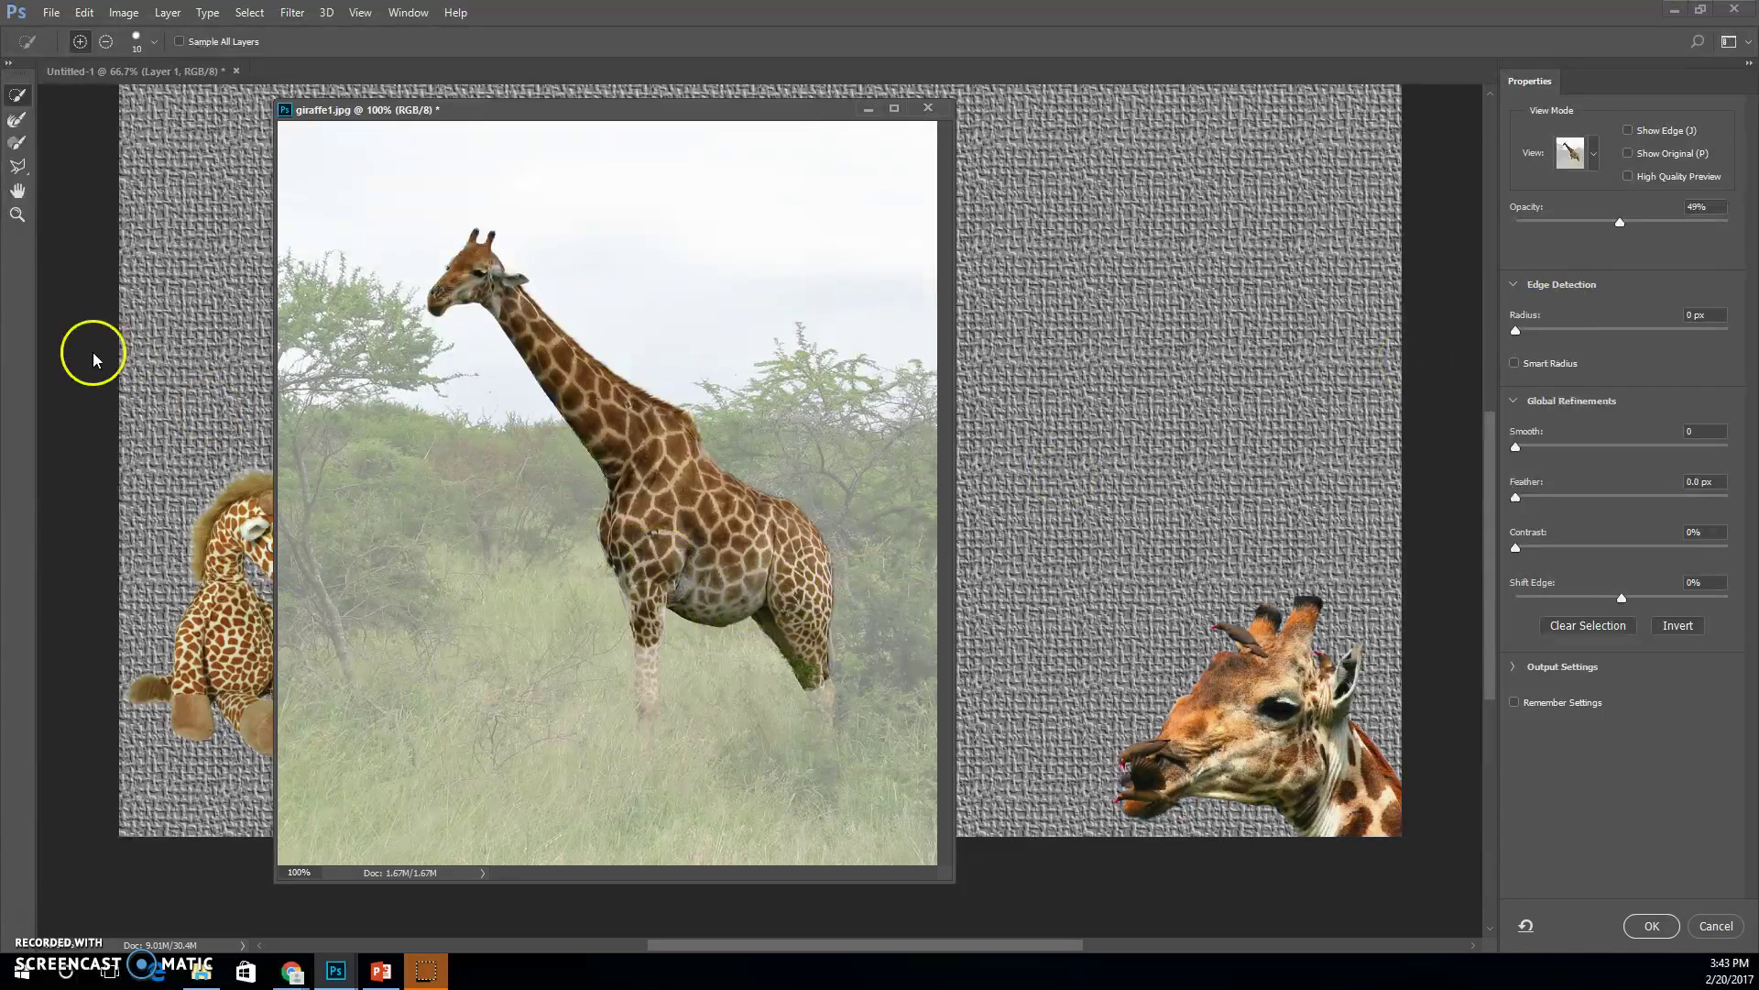
click(18, 215)
- Zoom into the giraffe's neck, raise white preview opacity to 76%, and set the Refine Edge Brush to Subtract
drag(596, 393, 797, 464)
drag(1630, 223, 1673, 221)
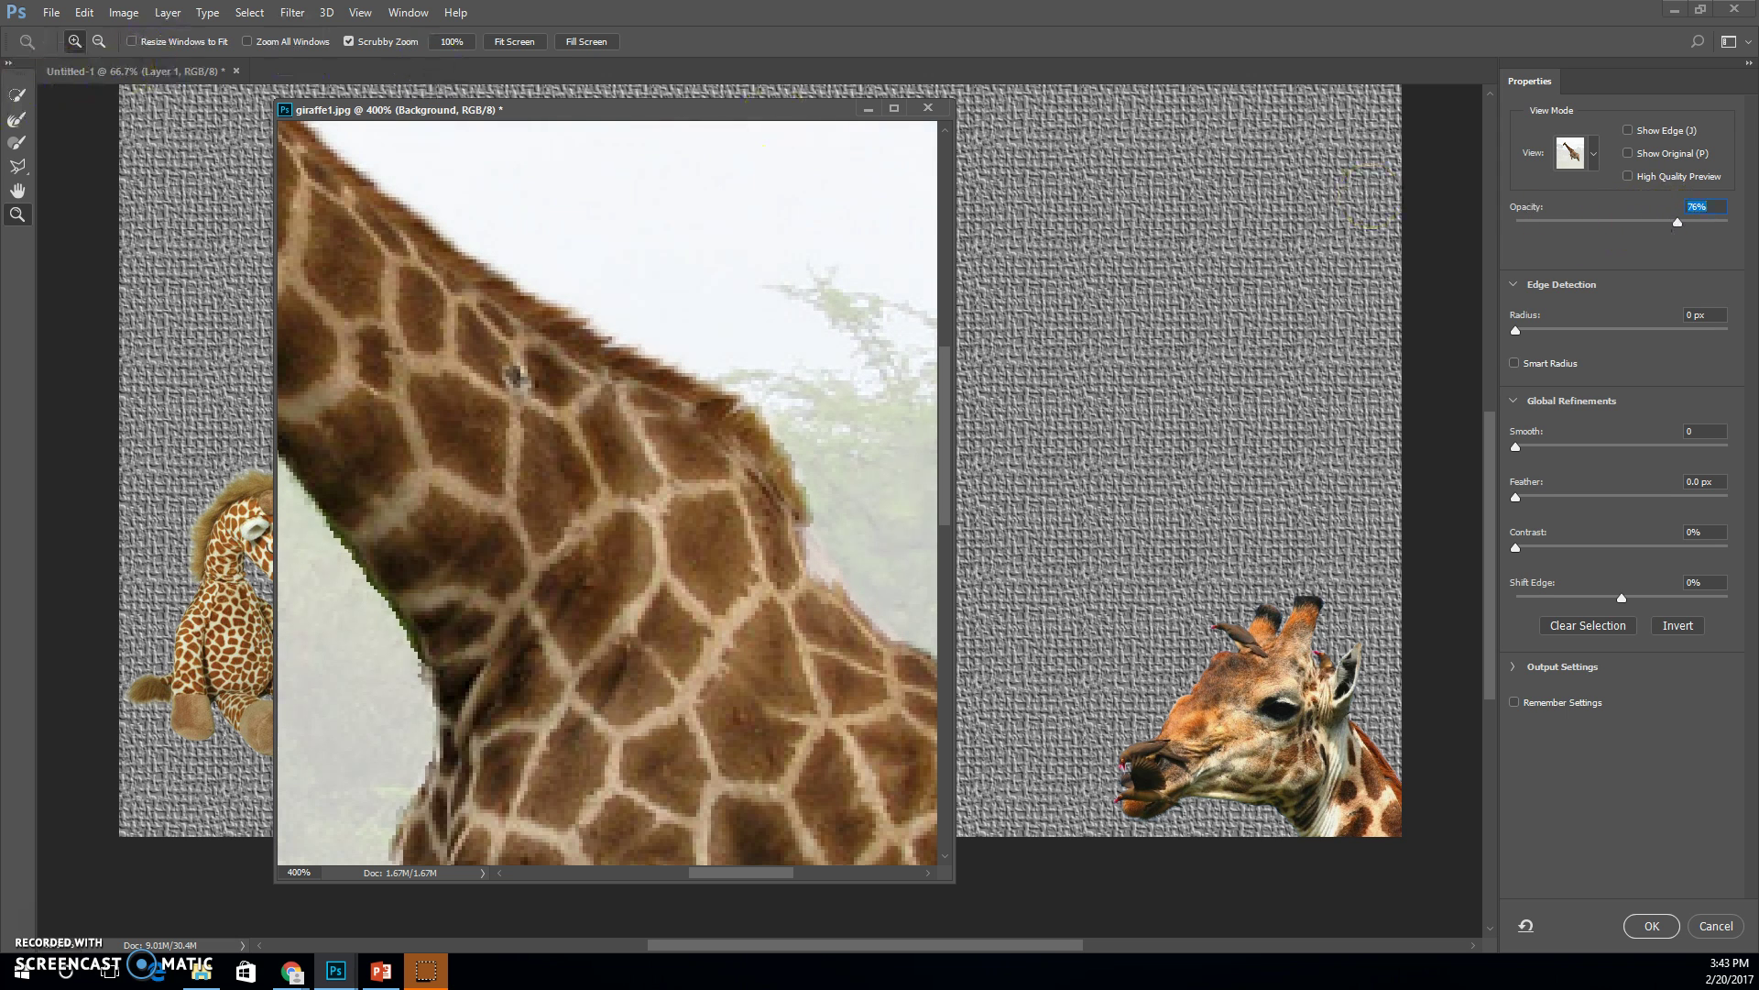
click(16, 122)
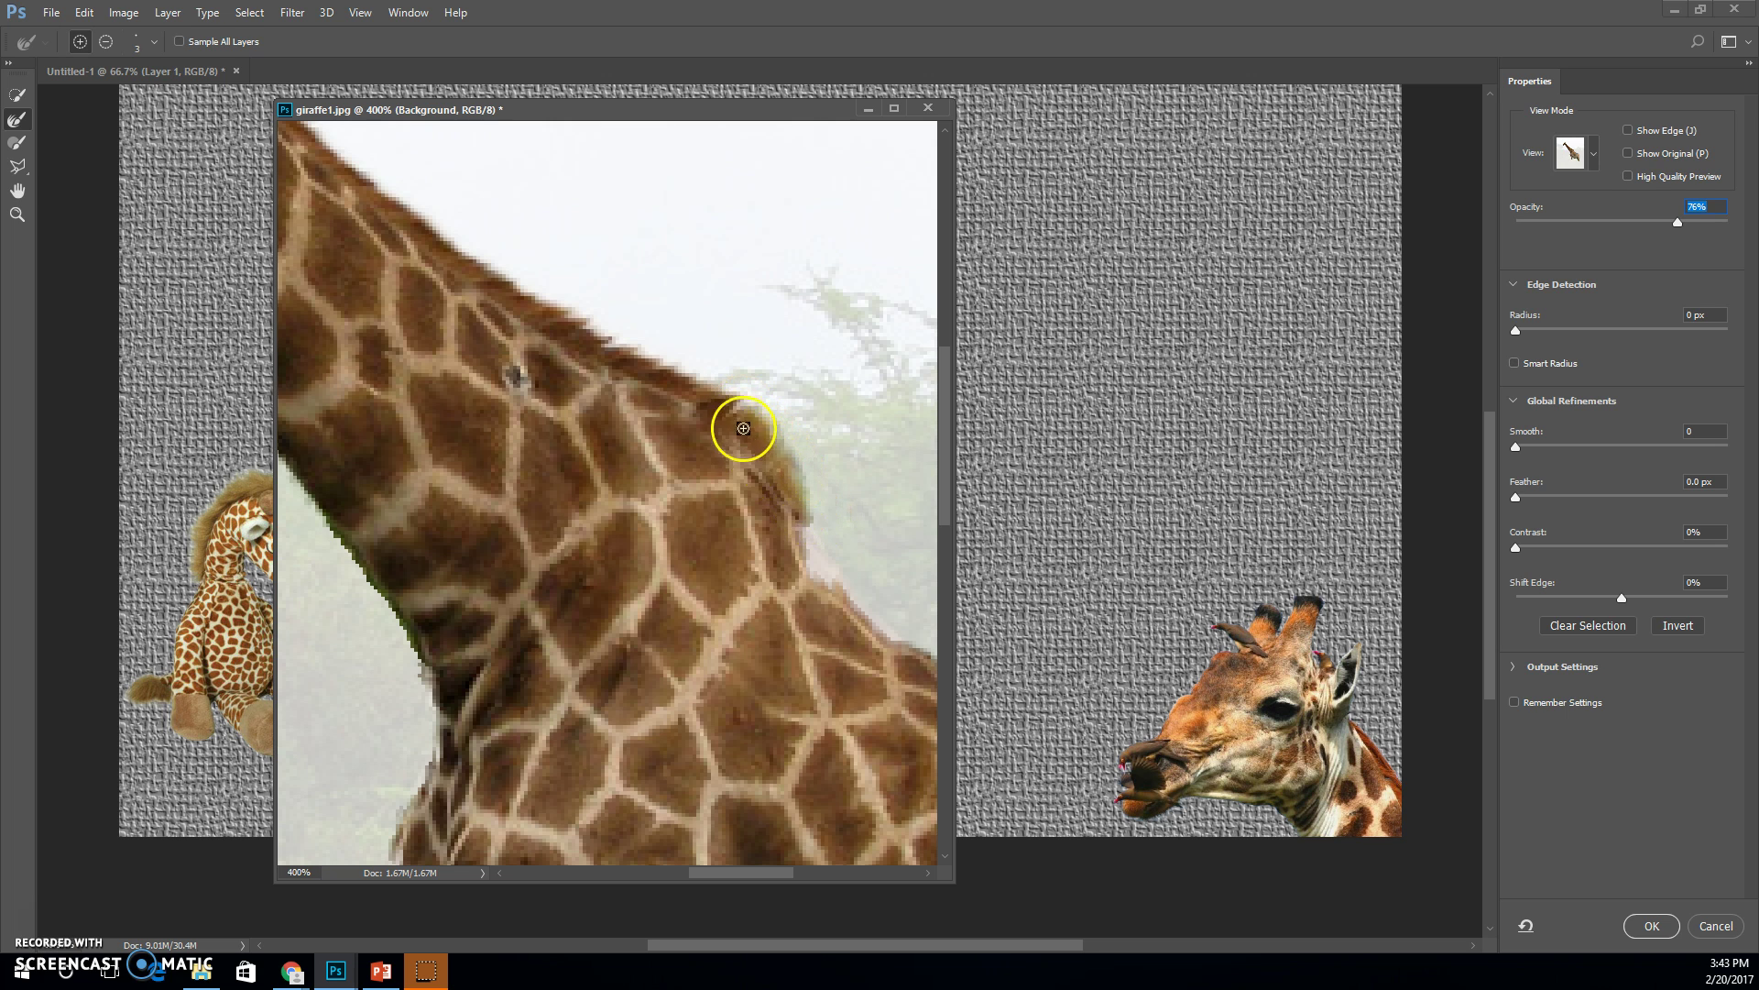
click(105, 41)
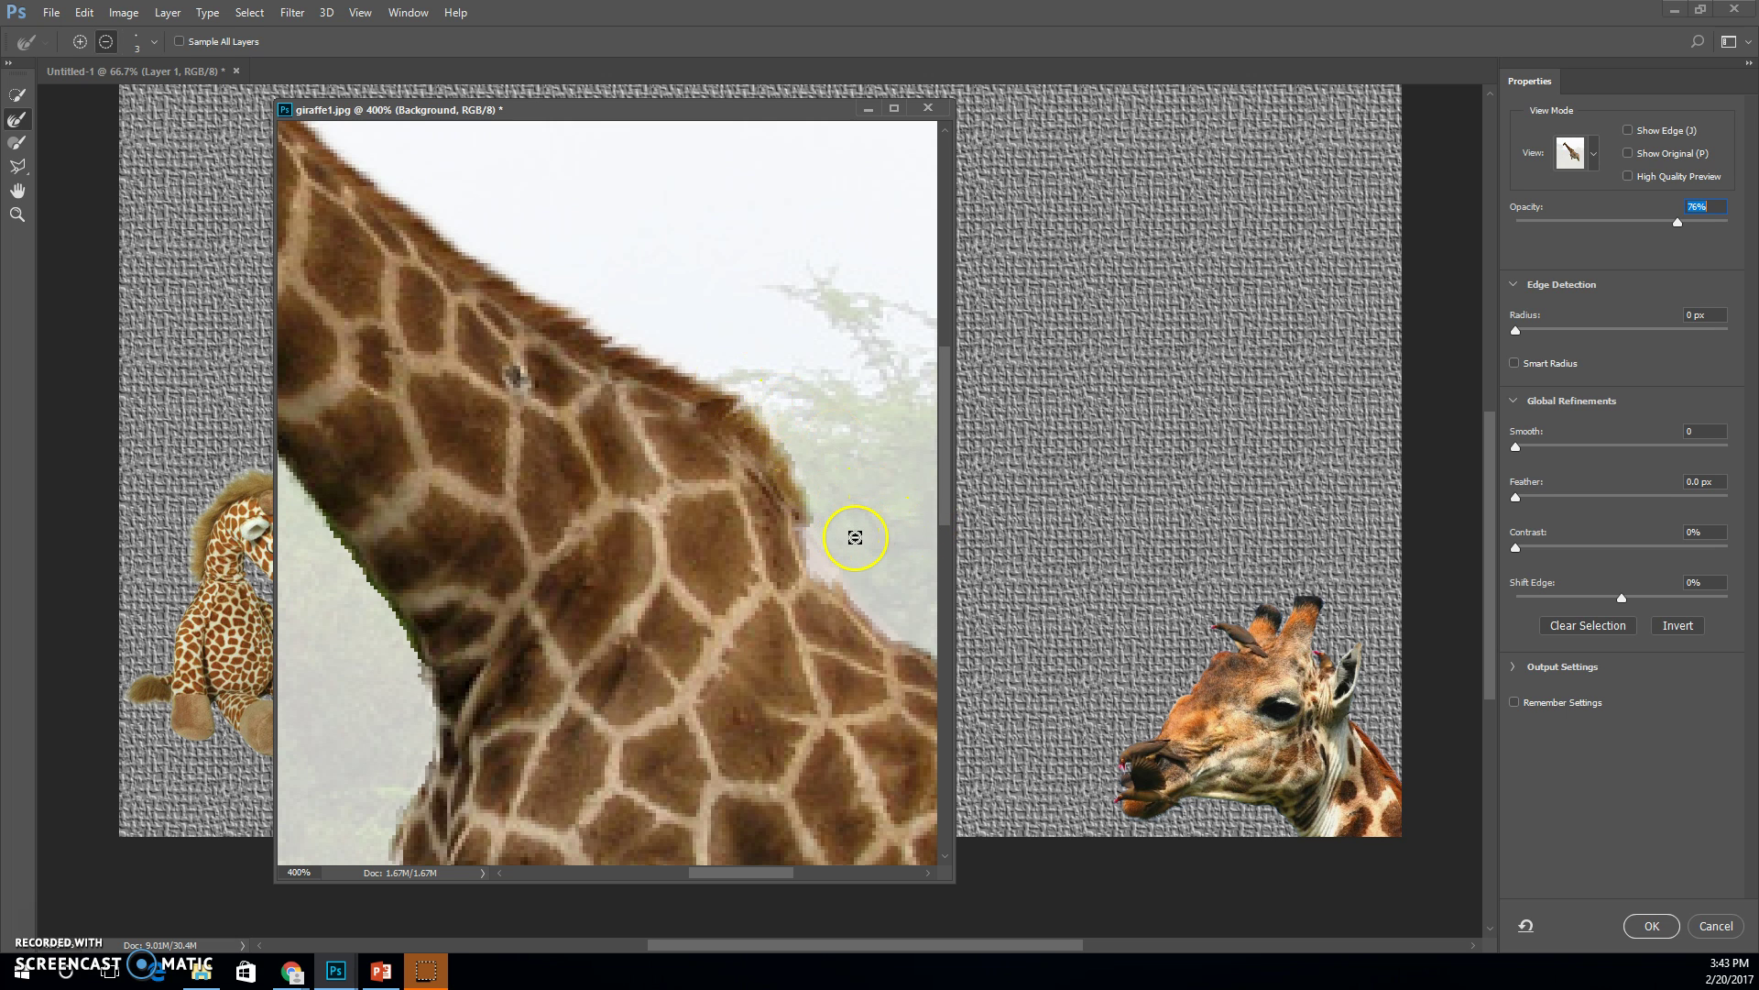
- Brush along the giraffe's neck edge, then zoom out to review the whole giraffe at 63% white opacity
click(16, 142)
mouse_move(784, 512)
mouse_down()
mouse_move(673, 442)
mouse_move(712, 454)
mouse_move(749, 537)
mouse_move(752, 497)
mouse_move(769, 533)
mouse_move(770, 517)
mouse_move(804, 624)
mouse_move(795, 587)
mouse_up()
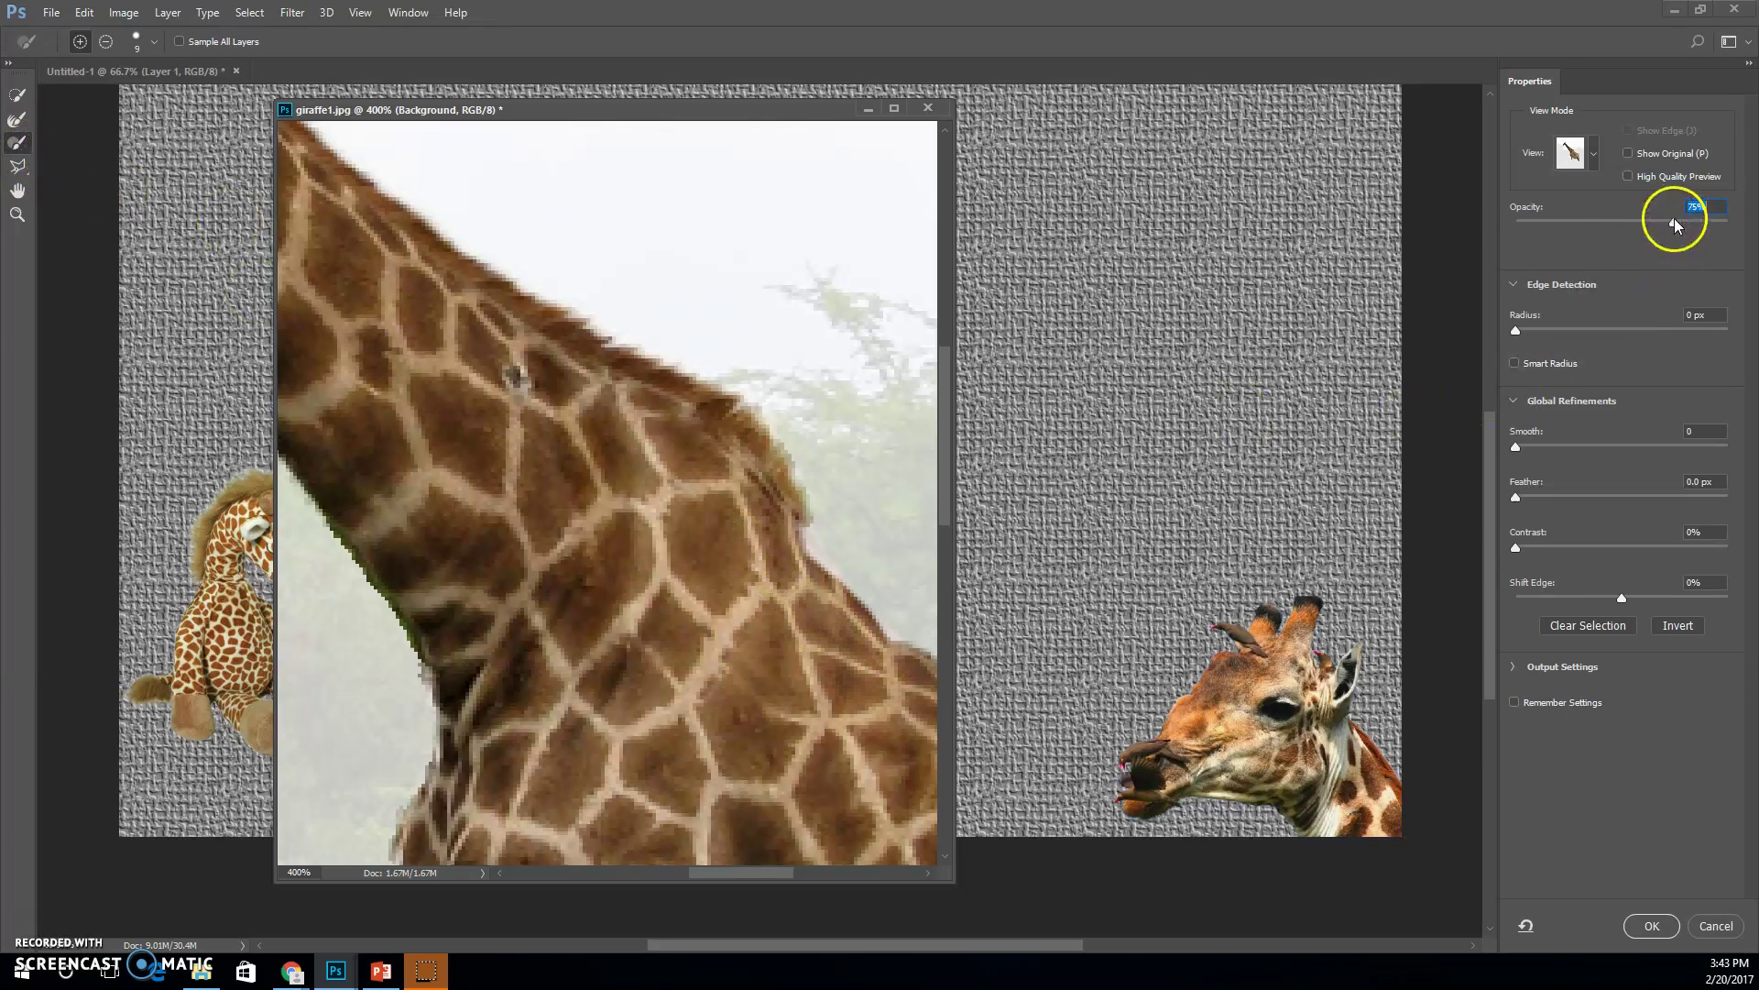
drag(1674, 220, 1569, 240)
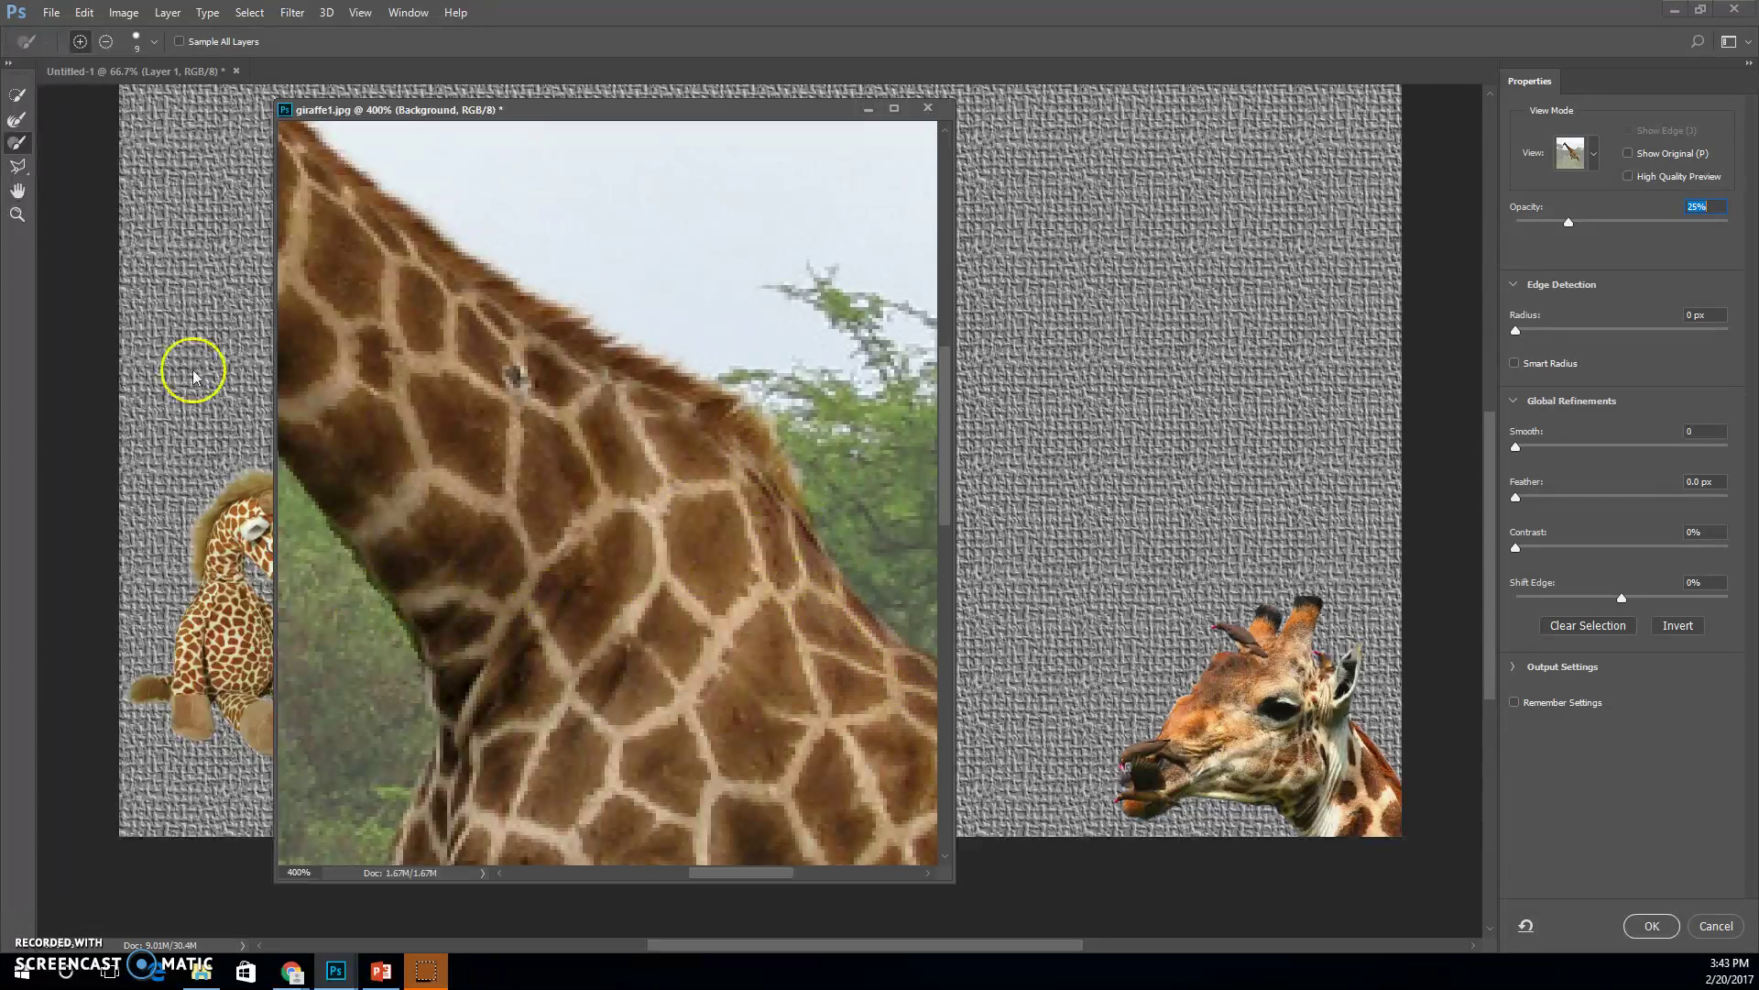
click(105, 44)
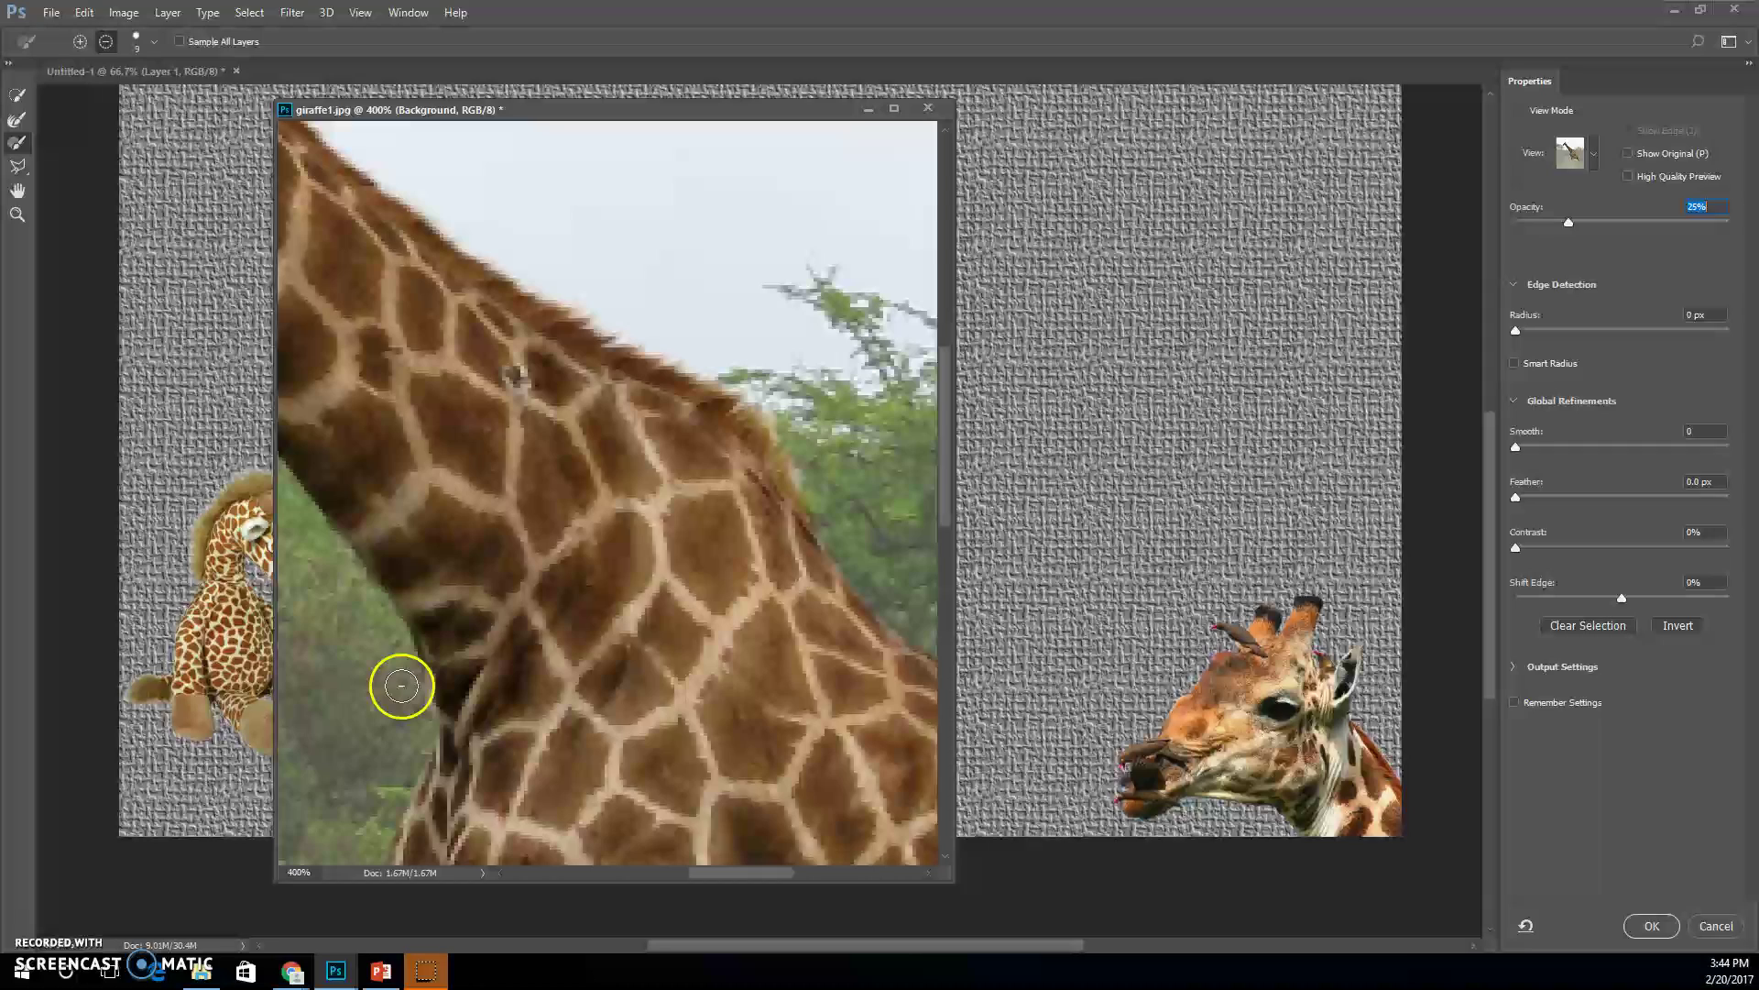
key(ctrl+minus)
key(ctrl+minus)
key(ctrl+minus)
key(ctrl+minus)
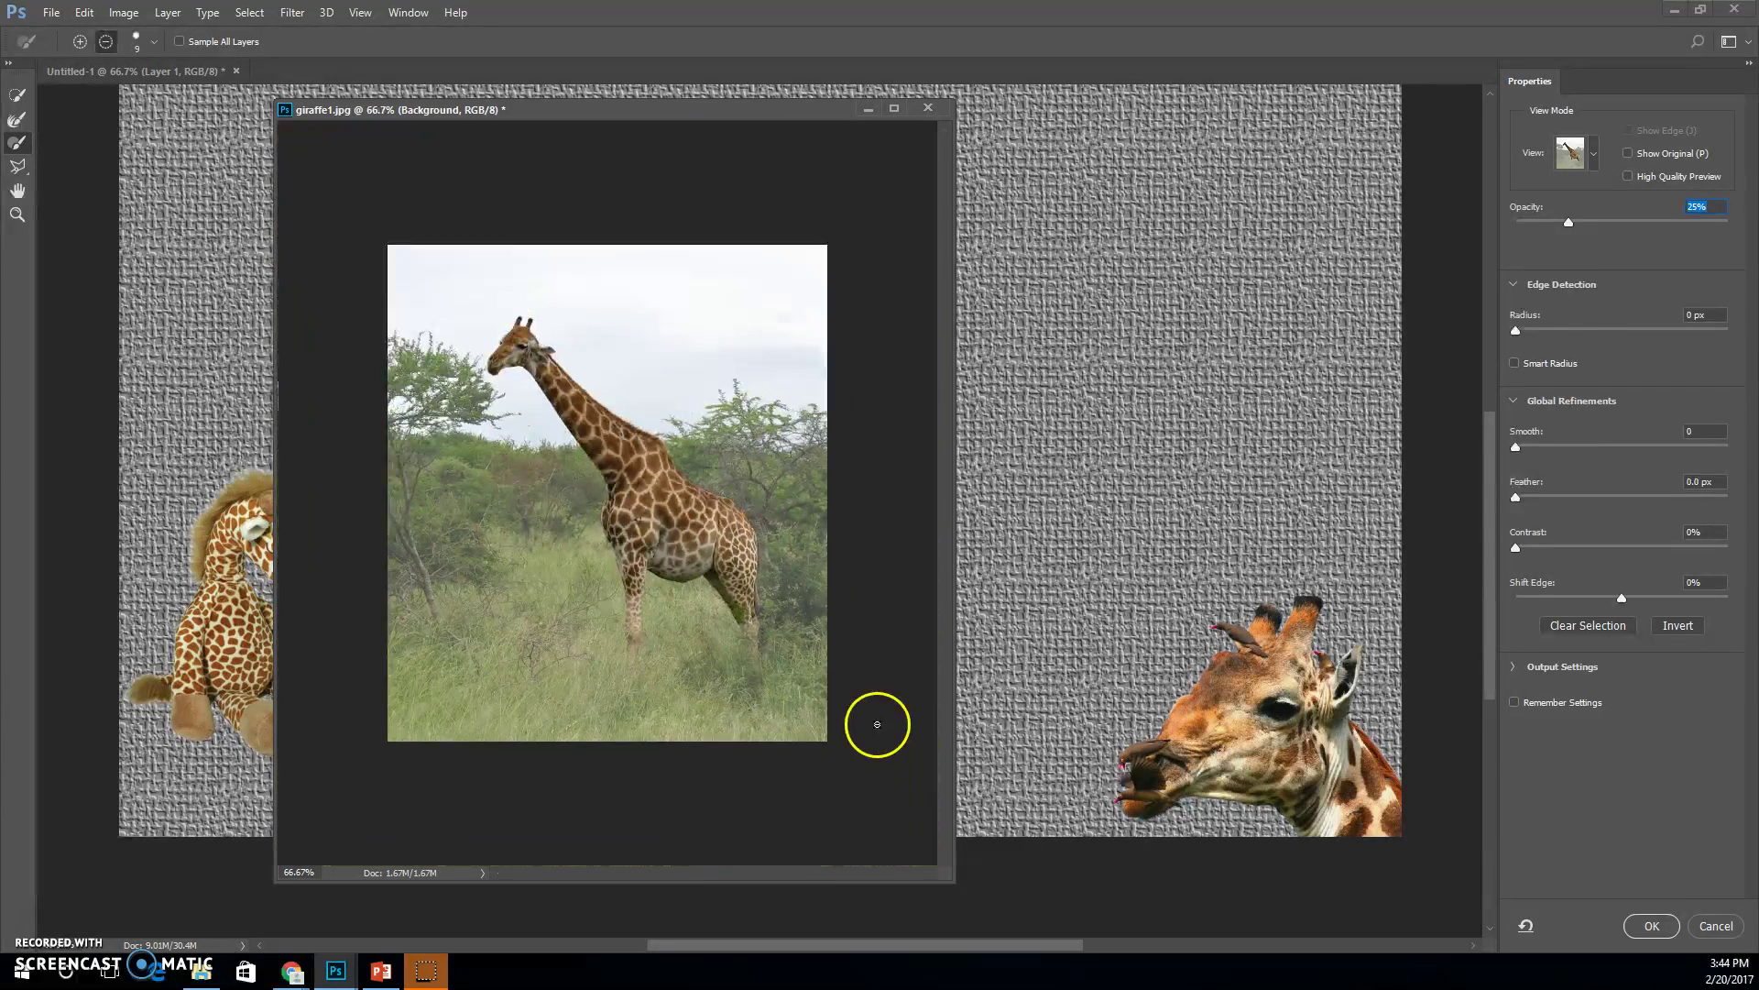
drag(1566, 218, 1650, 229)
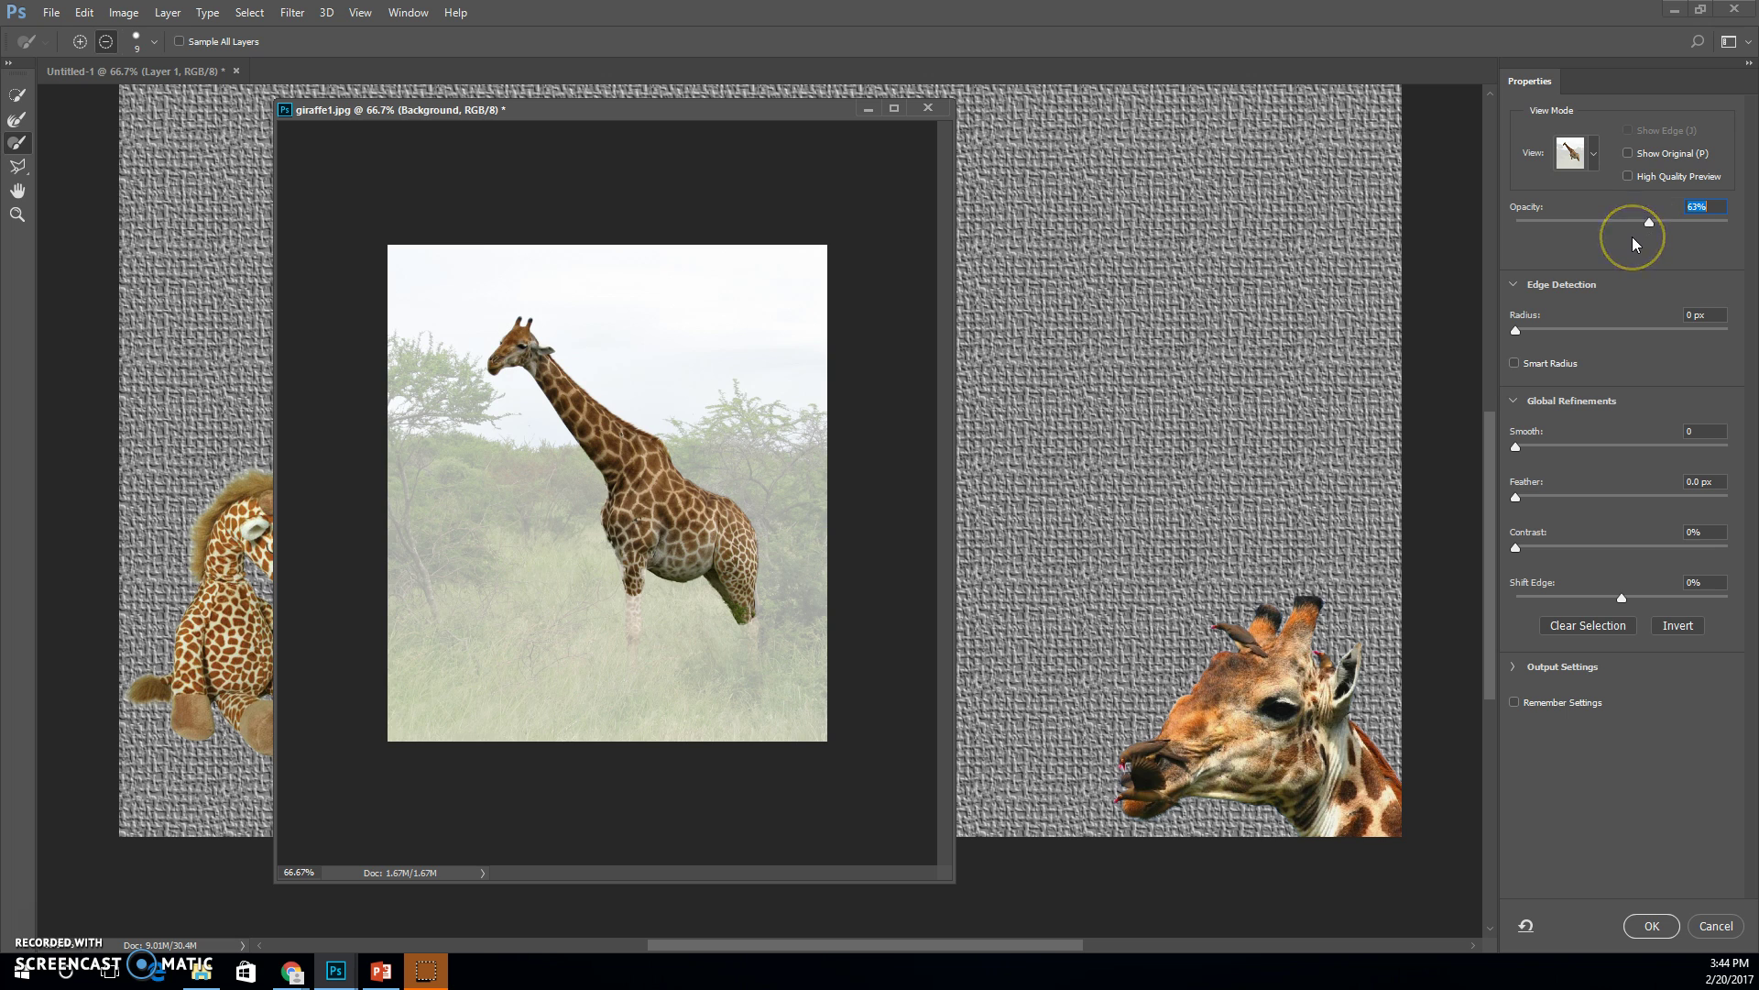